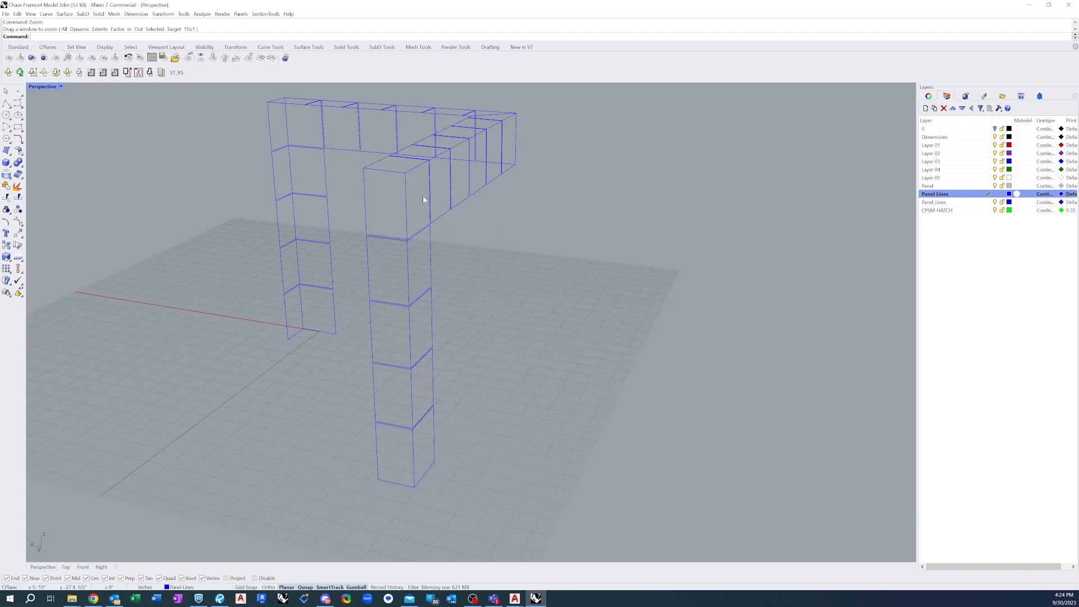
# Examine the panel-line framework from several sides, down to the lowest block of the front column
pyautogui.scroll(-3, 420, 306)
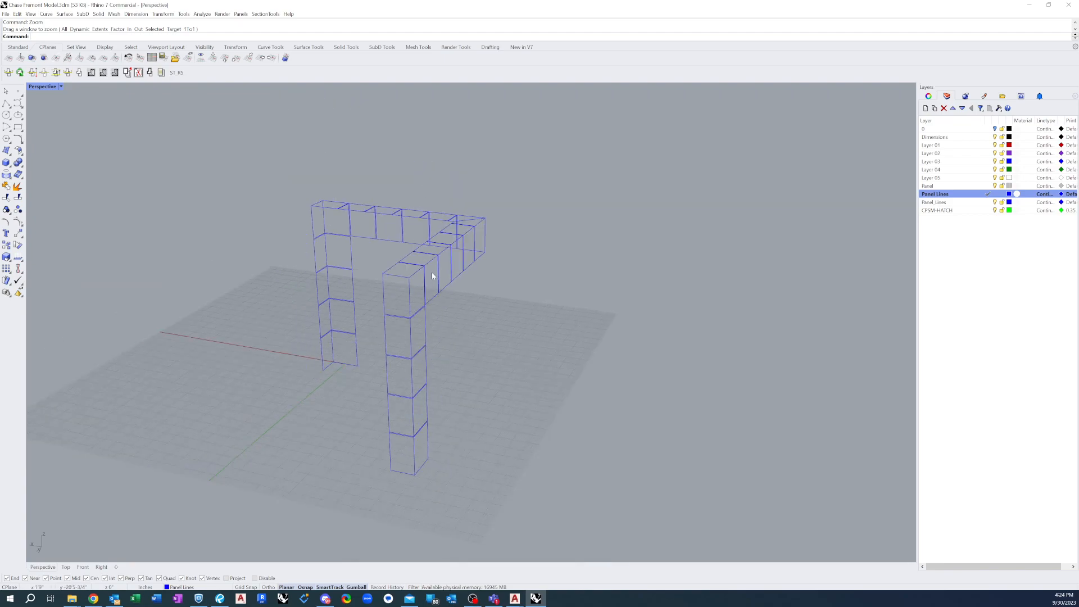
pyautogui.moveTo(418, 309); pyautogui.dragTo(387, 181, button='right')
pyautogui.scroll(2, 398, 302)
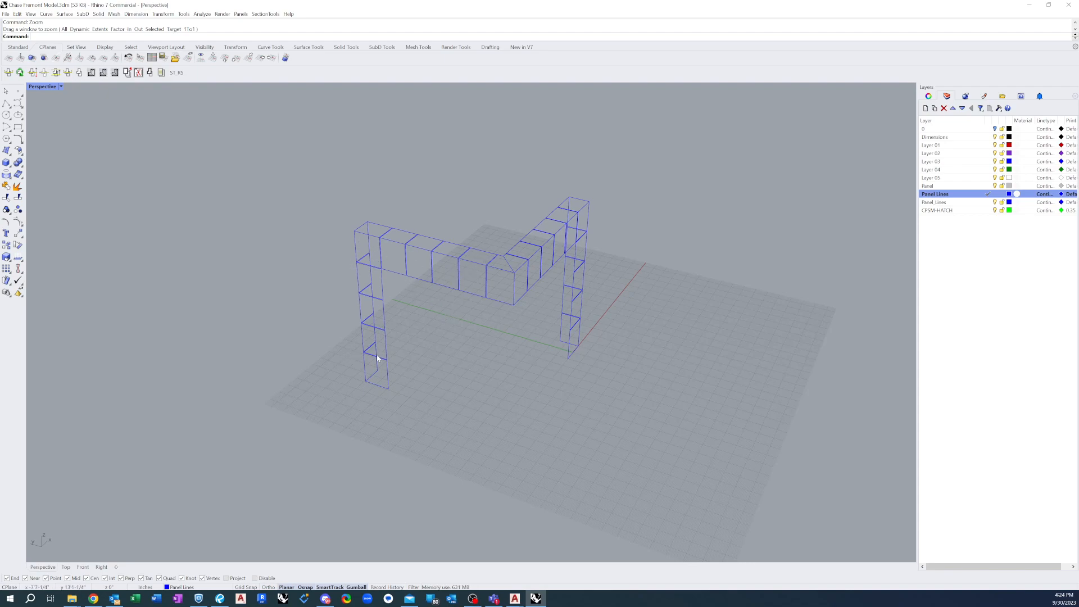
pyautogui.scroll(5, 396, 344)
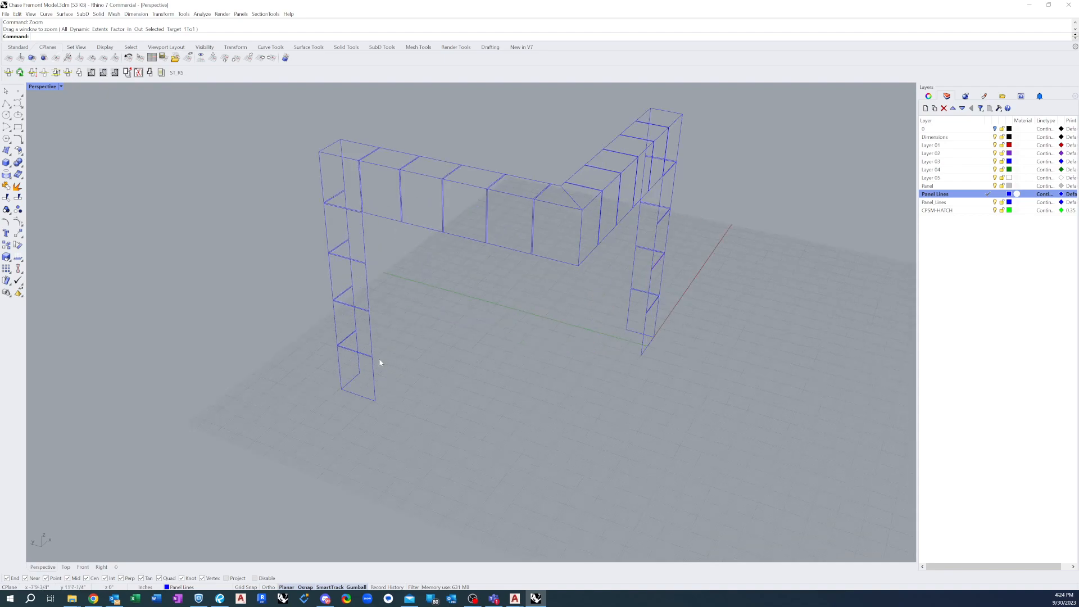
pyautogui.scroll(8, 365, 369)
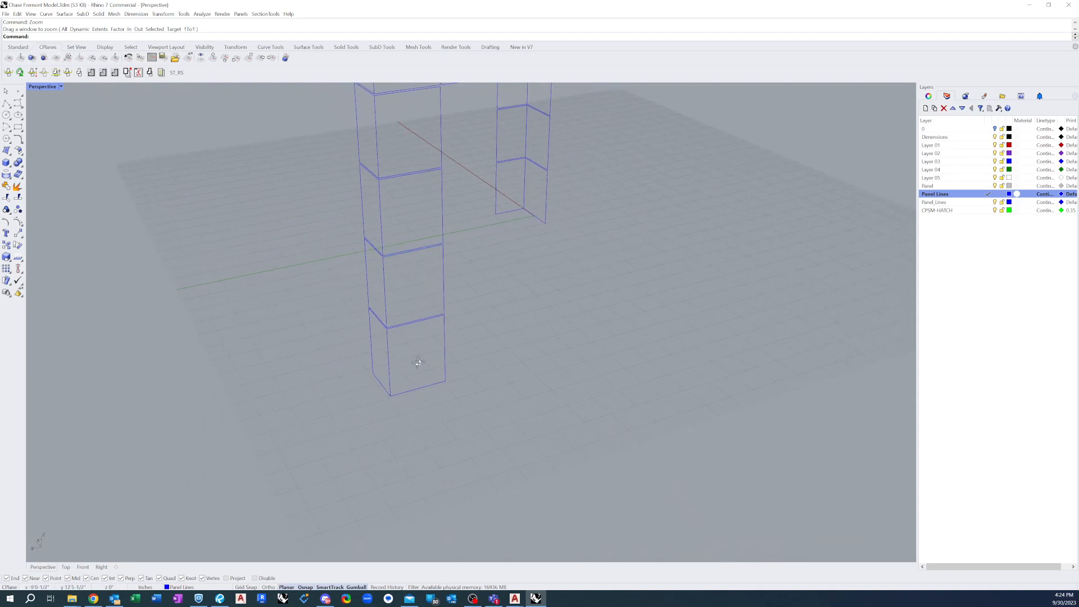
pyautogui.scroll(3, 415, 386)
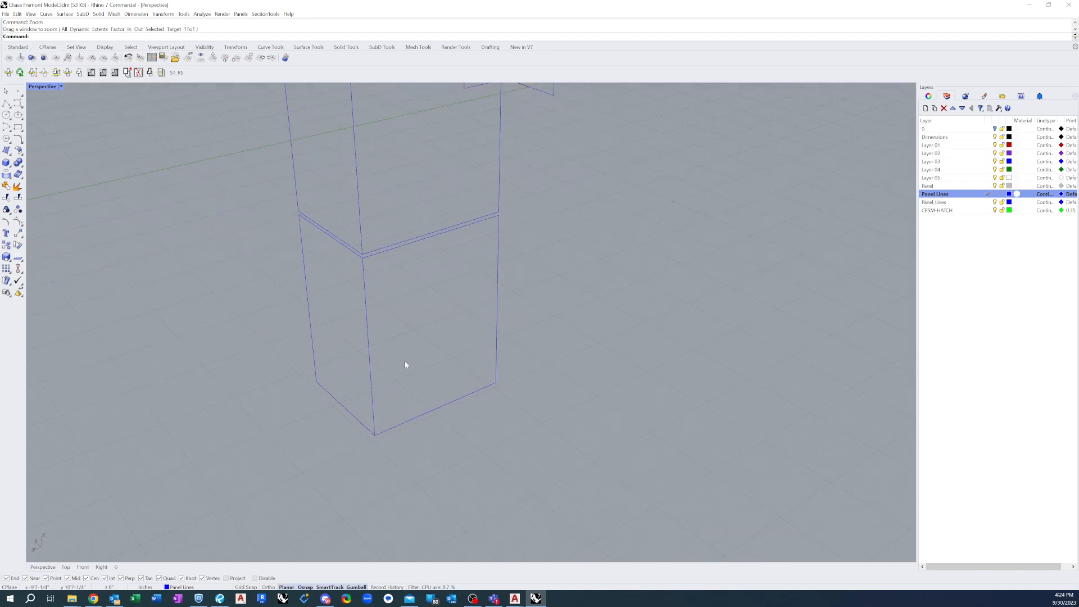
pyautogui.scroll(-2, 394, 432)
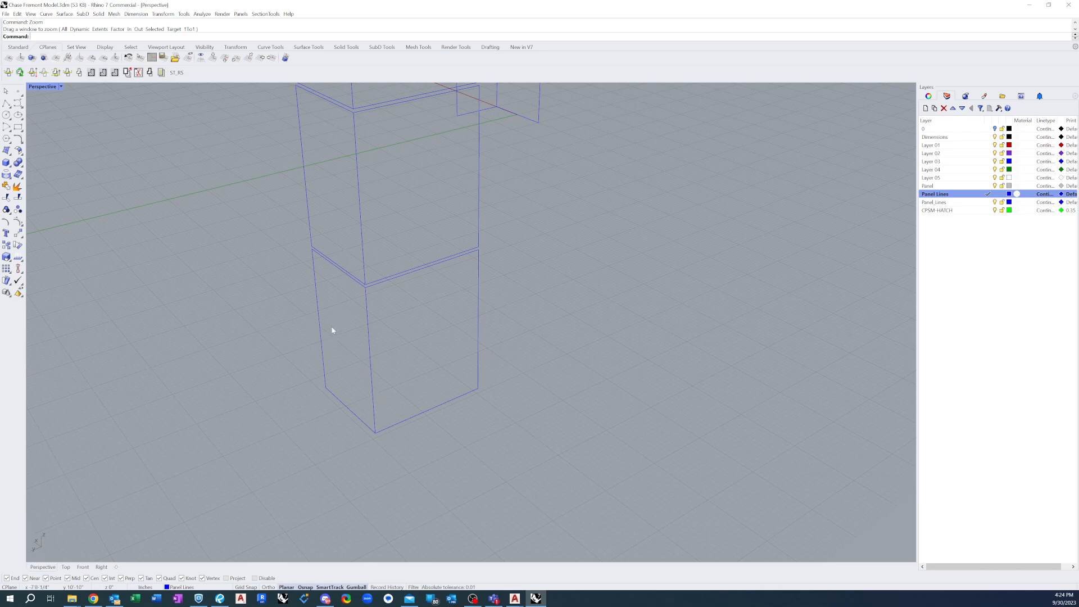
pyautogui.moveTo(355, 321); pyautogui.dragTo(367, 321, button='right')
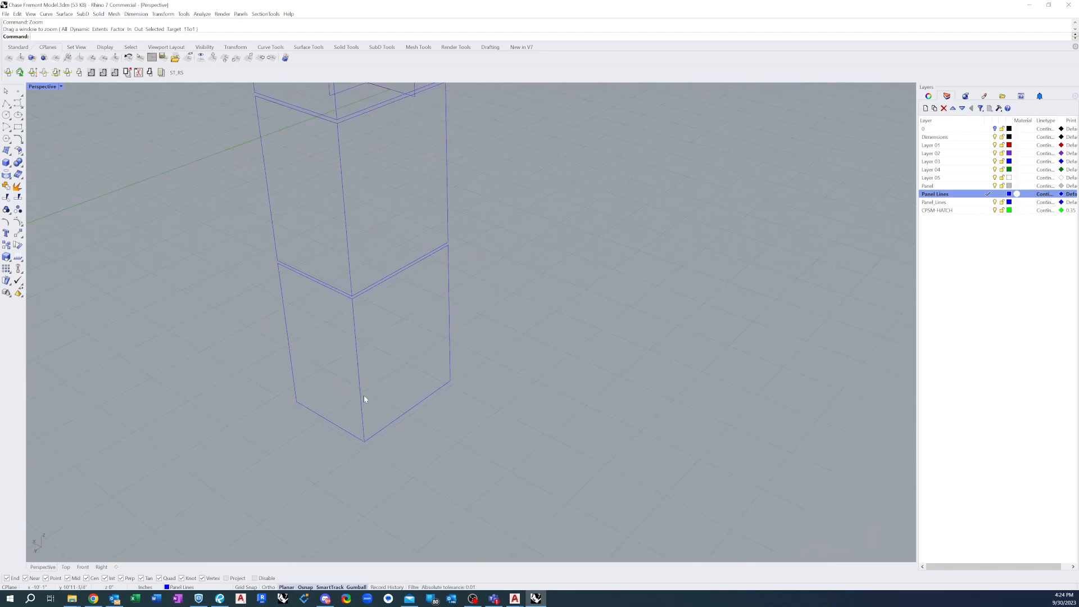
pyautogui.moveTo(368, 410); pyautogui.dragTo(375, 421, button='right')
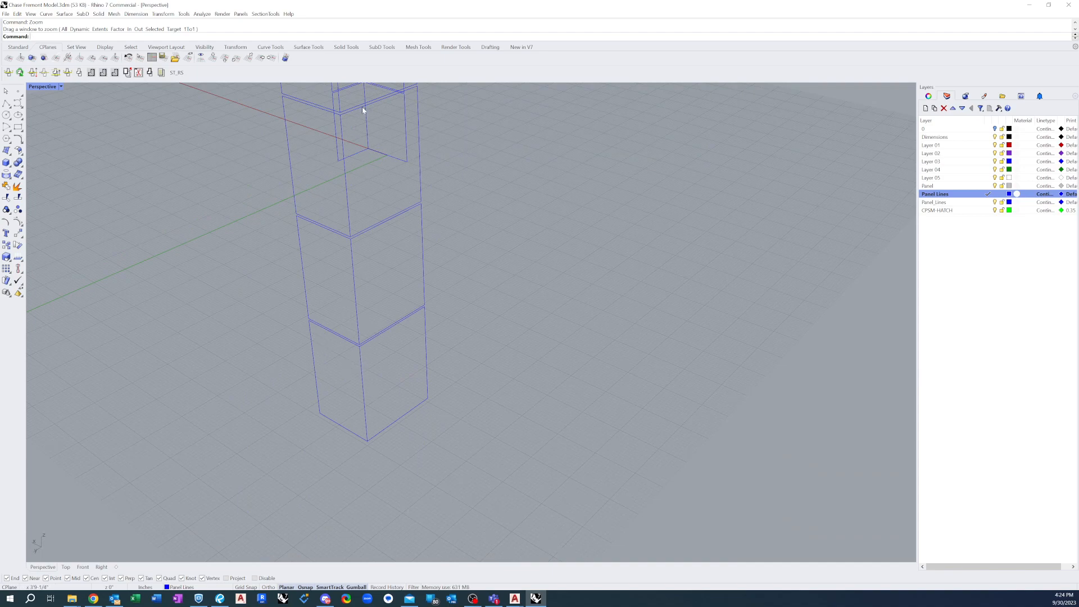
pyautogui.scroll(5, 363, 431)
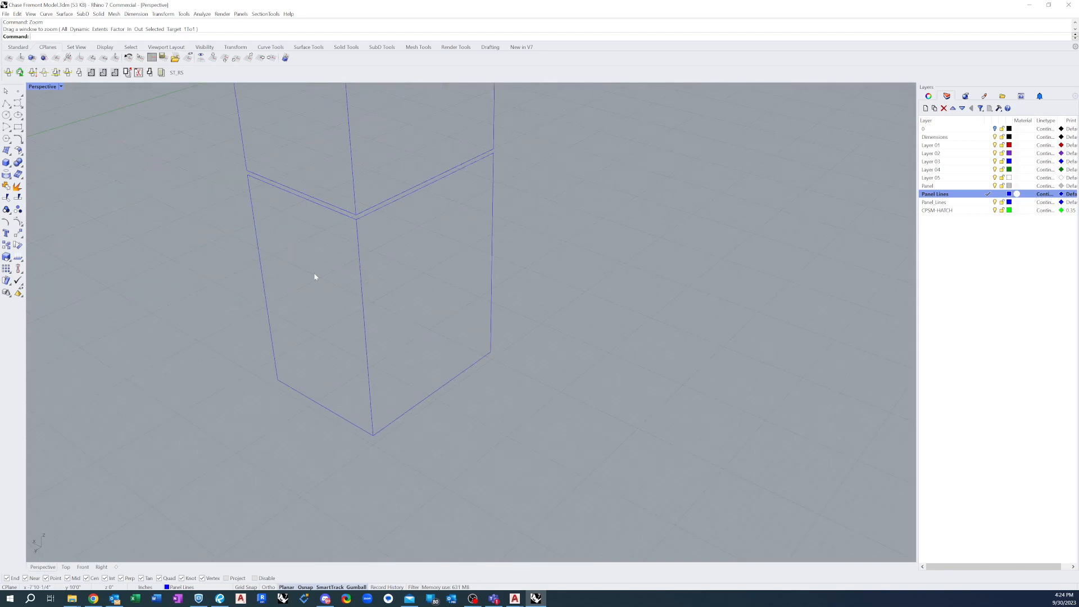
pyautogui.moveTo(322, 255); pyautogui.dragTo(332, 311, button='right')
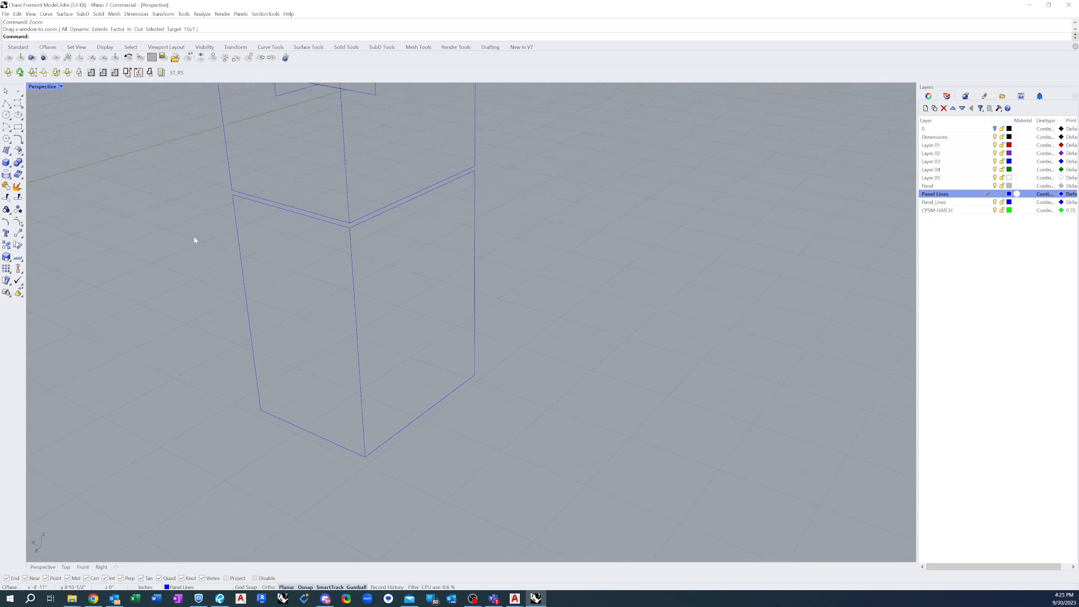
# Make the Panel layer current and create a four-corner surface on one outer face of the column's lowest block
pyautogui.click(6, 150)
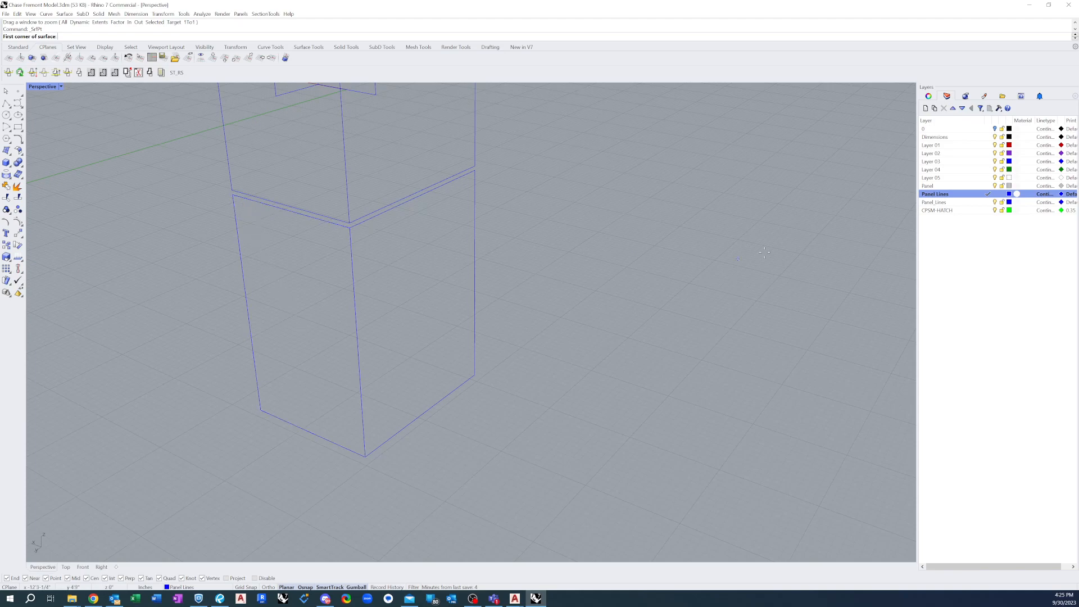
pyautogui.press('Escape')
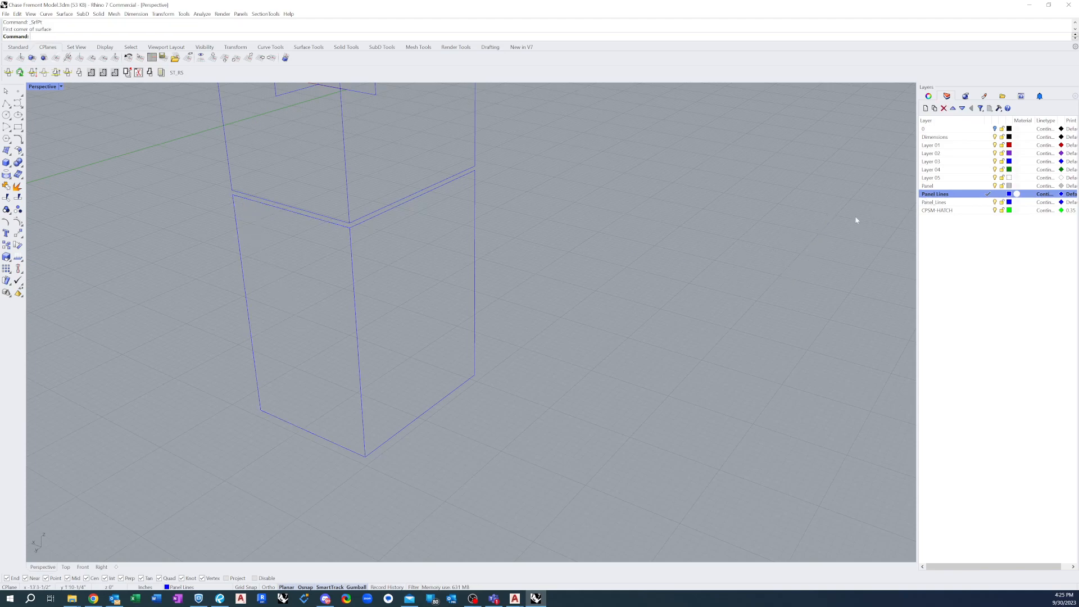
pyautogui.doubleClick(941, 187)
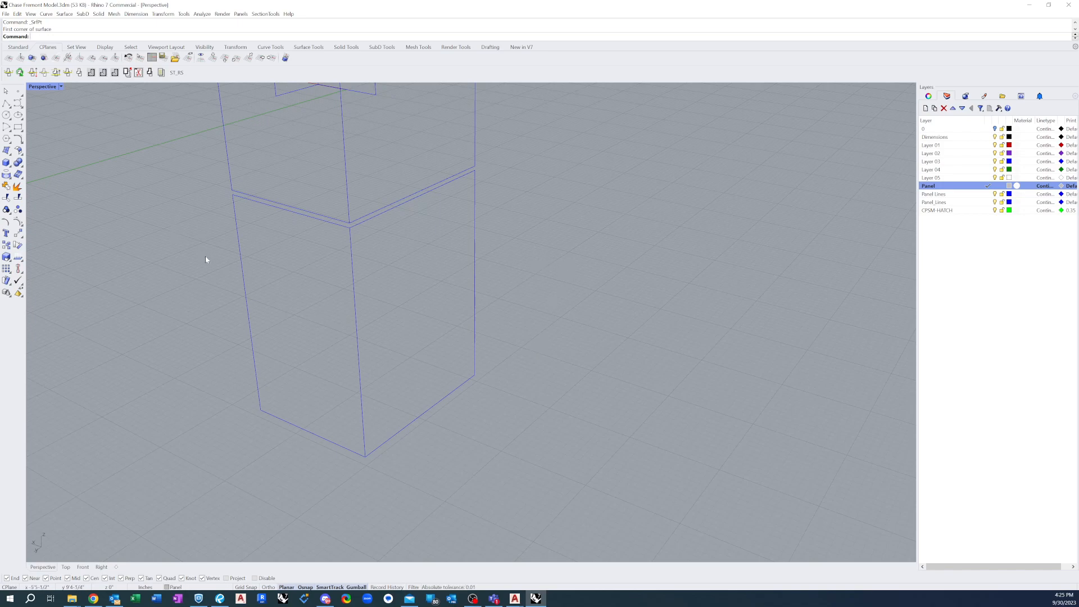
pyautogui.click(6, 151)
pyautogui.click(232, 194)
pyautogui.click(351, 227)
pyautogui.click(366, 456)
pyautogui.click(261, 412)
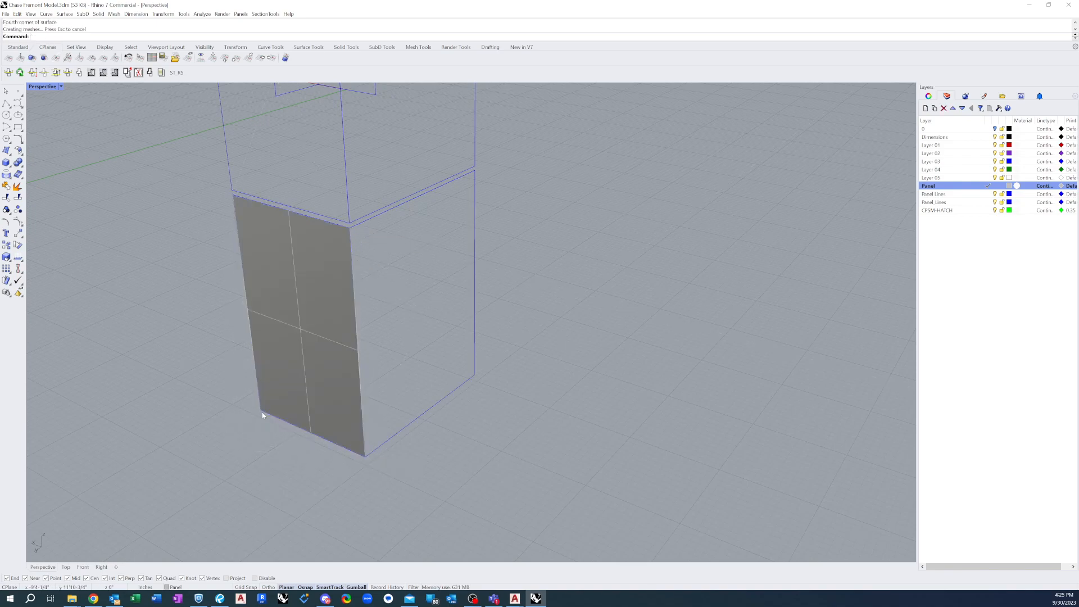
# Create a second four-corner surface on the adjacent outer face of the lowest block, sharing the vertical corner edge
pyautogui.press('Return')
pyautogui.click(420, 312)
pyautogui.click(472, 173)
pyautogui.click(474, 375)
pyautogui.click(366, 456)
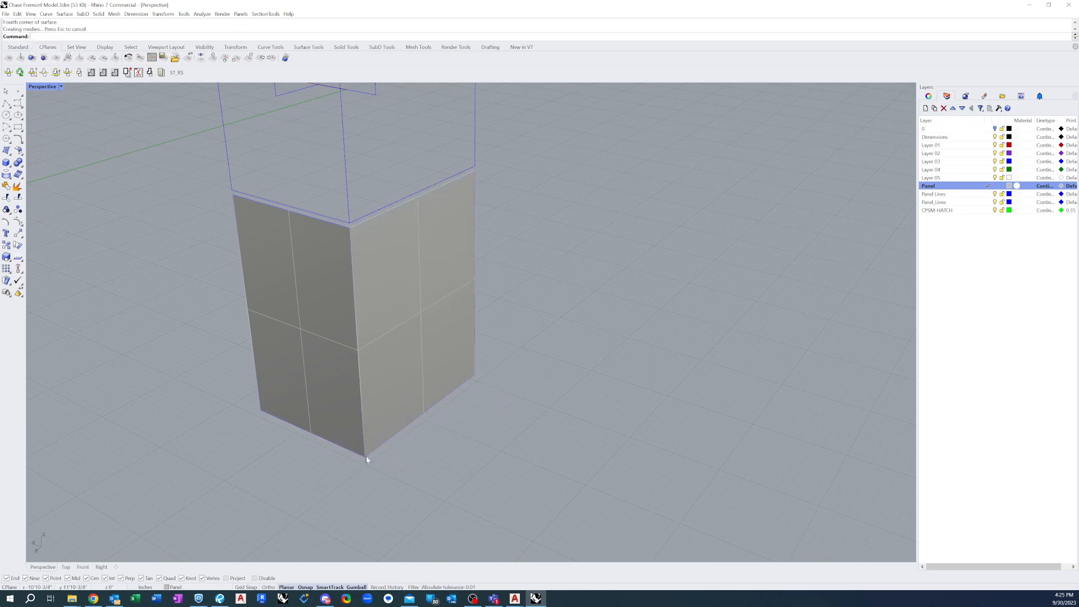
# Turn off the surface isocurve display for both new panel surfaces
pyautogui.click(409, 307)
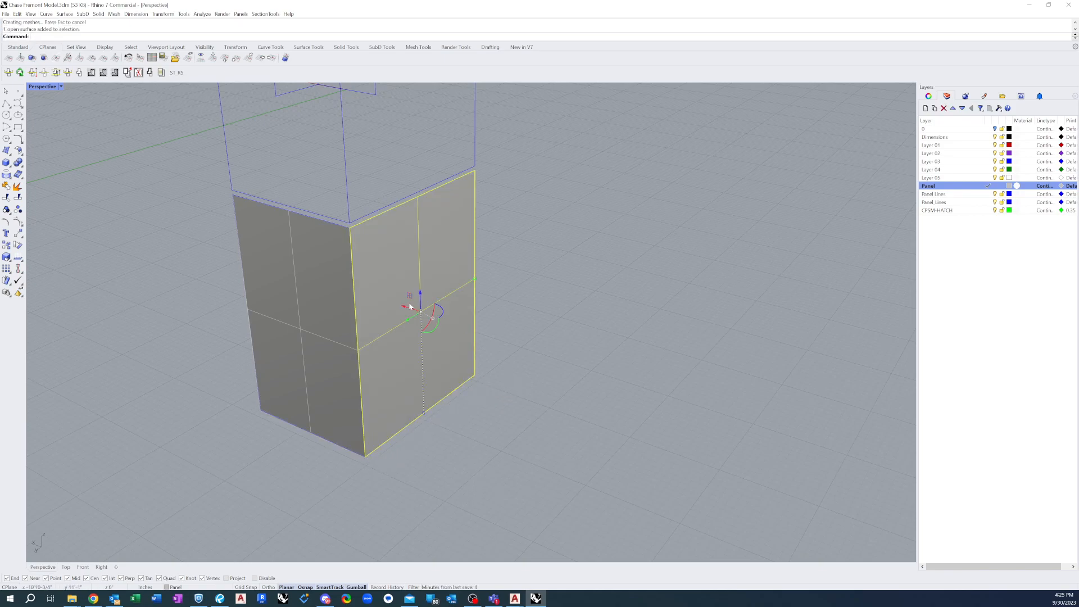
pyautogui.keyDown('shift'); pyautogui.click(316, 310); pyautogui.keyUp('shift')
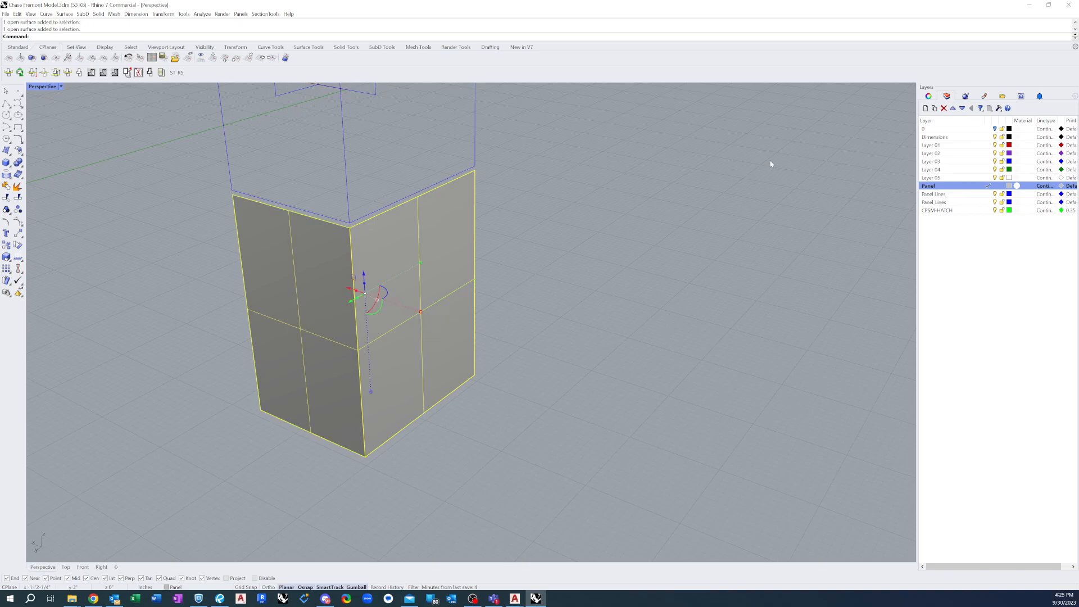
pyautogui.click(929, 96)
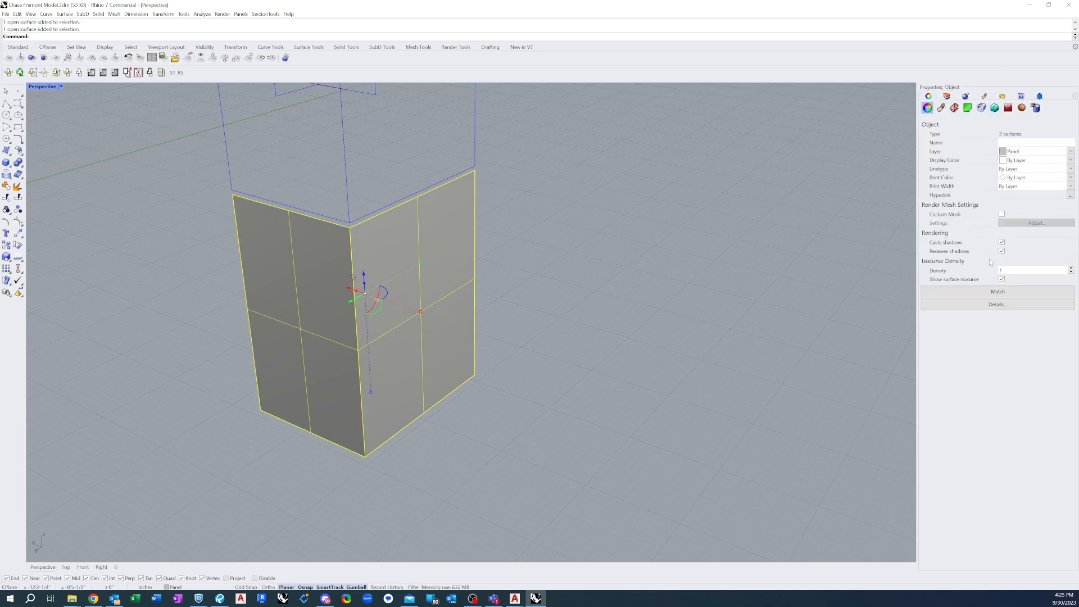
pyautogui.click(1002, 279)
pyautogui.click(609, 361)
# Join the two adjacent panel surfaces into one polysurface
pyautogui.click(378, 323)
pyautogui.keyDown('shift'); pyautogui.click(311, 329); pyautogui.keyUp('shift')
pyautogui.write('jo')
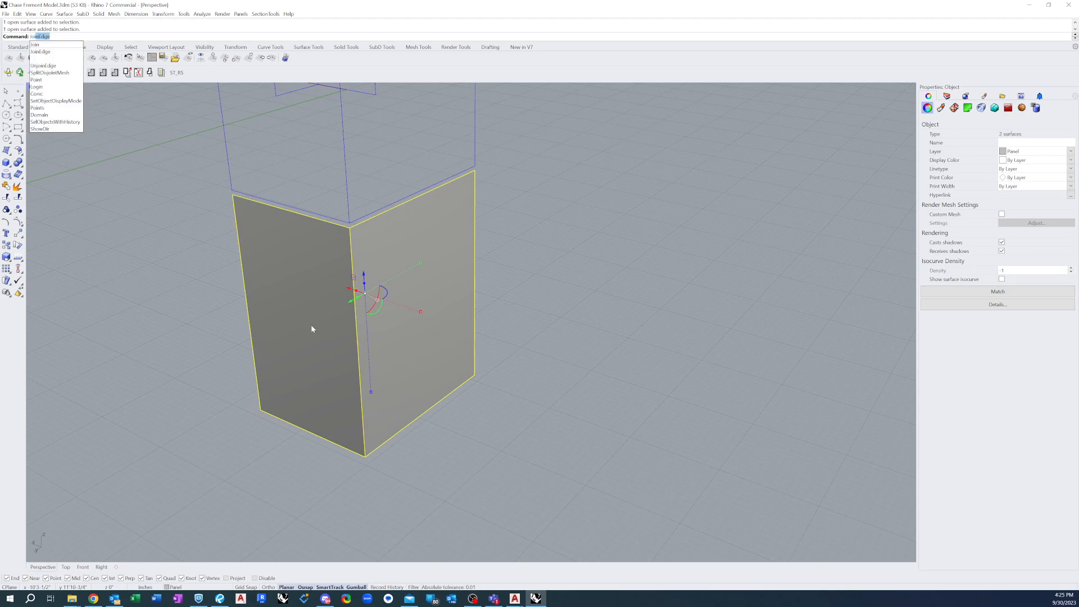
pyautogui.write('in')
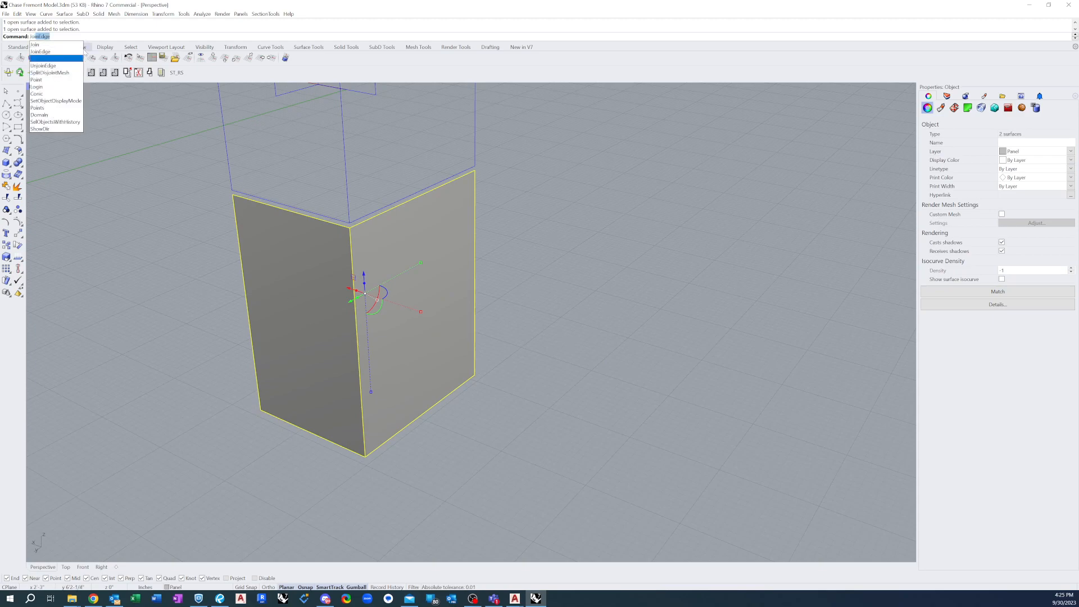
pyautogui.press('Return')
pyautogui.click(458, 323)
pyautogui.click(611, 239)
# Draw a polyline along the free vertical edge of the first panel face, from its upper corner to its lower corner
pyautogui.moveTo(562, 332); pyautogui.dragTo(568, 345, button='right')
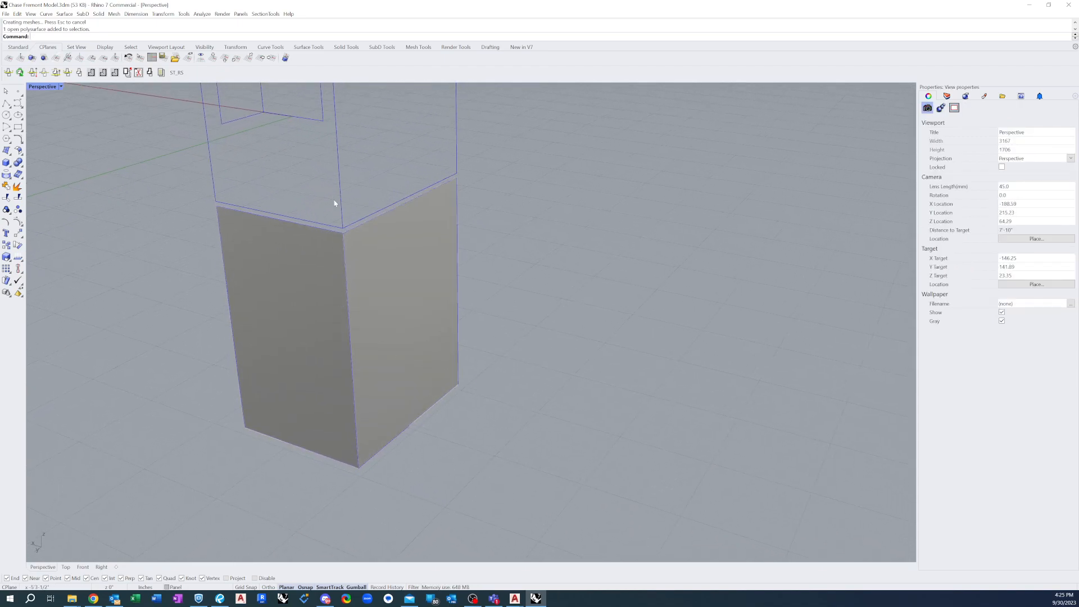
pyautogui.moveTo(236, 233); pyautogui.dragTo(135, 217, button='right')
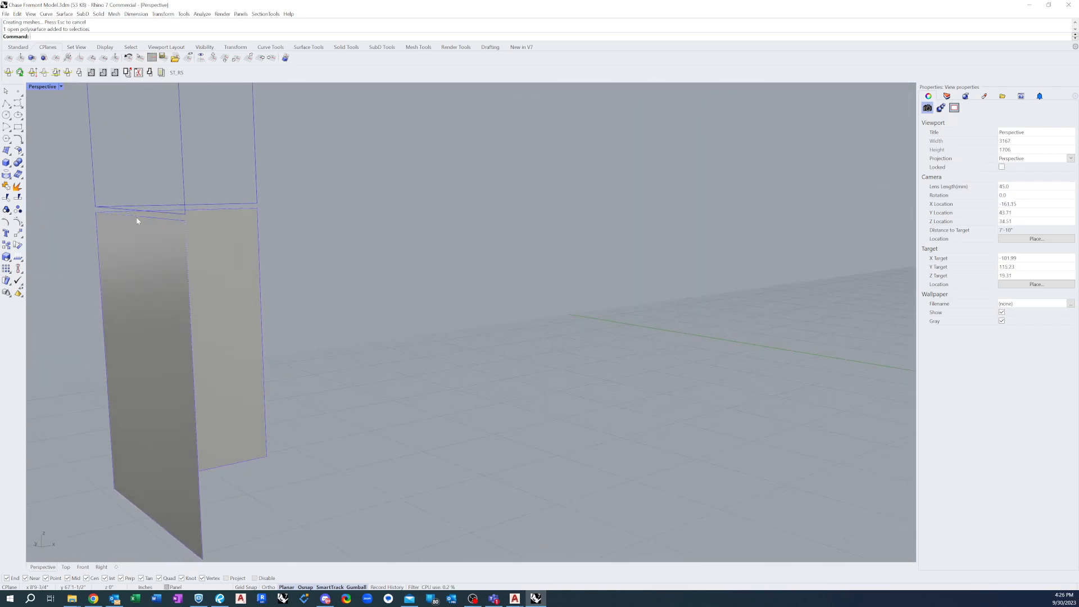
pyautogui.scroll(-4, 310, 290)
pyautogui.scroll(6, 230, 321)
pyautogui.moveTo(243, 272); pyautogui.dragTo(241, 291, button='right')
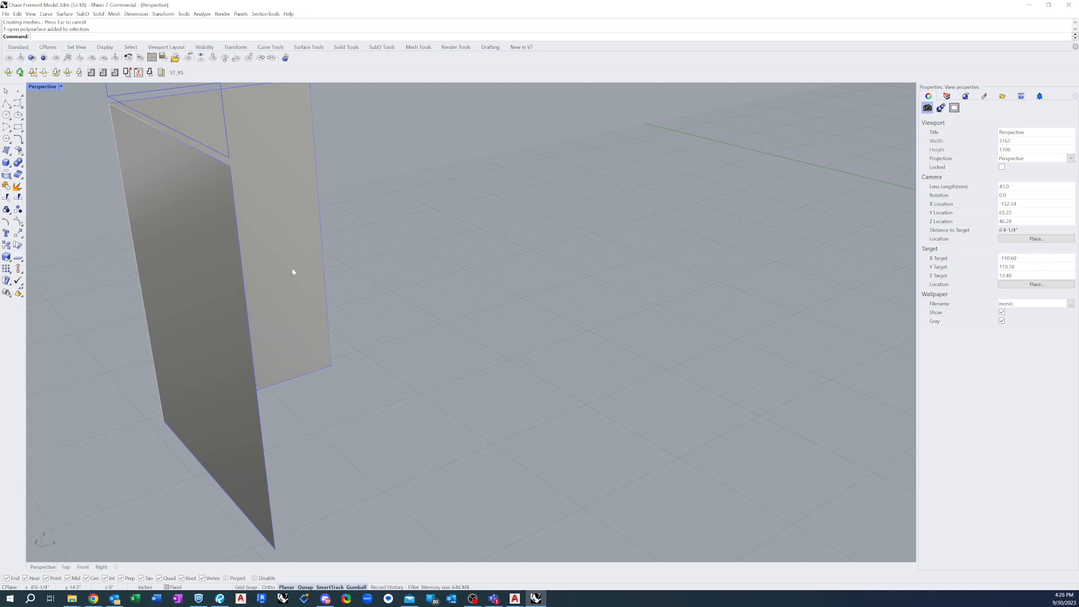
pyautogui.moveTo(263, 253); pyautogui.dragTo(295, 231, button='right')
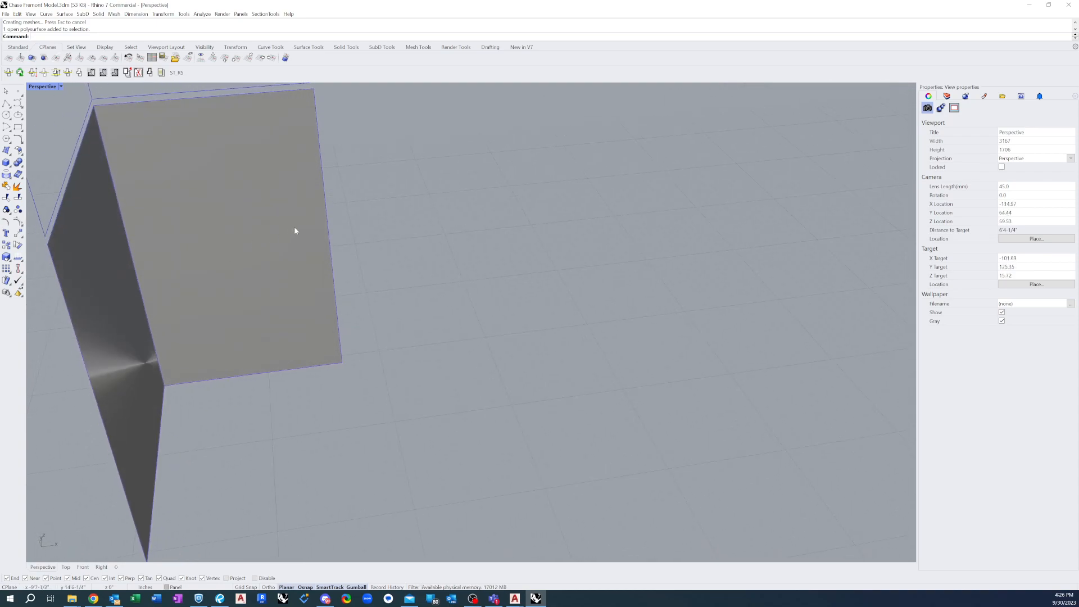
pyautogui.scroll(-5, 294, 227)
pyautogui.scroll(5, 174, 261)
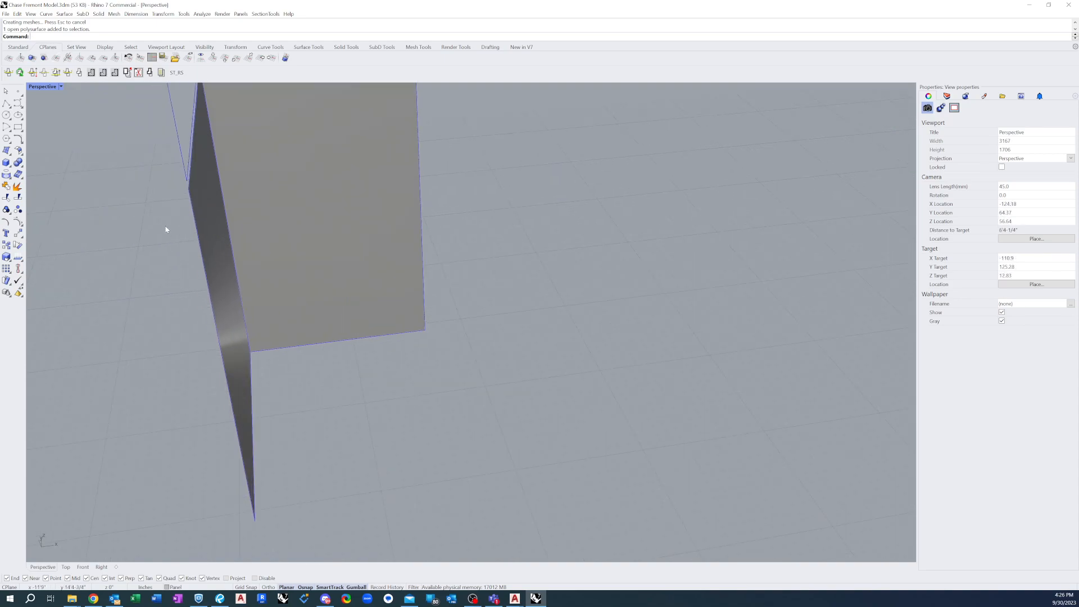
pyautogui.click(6, 104)
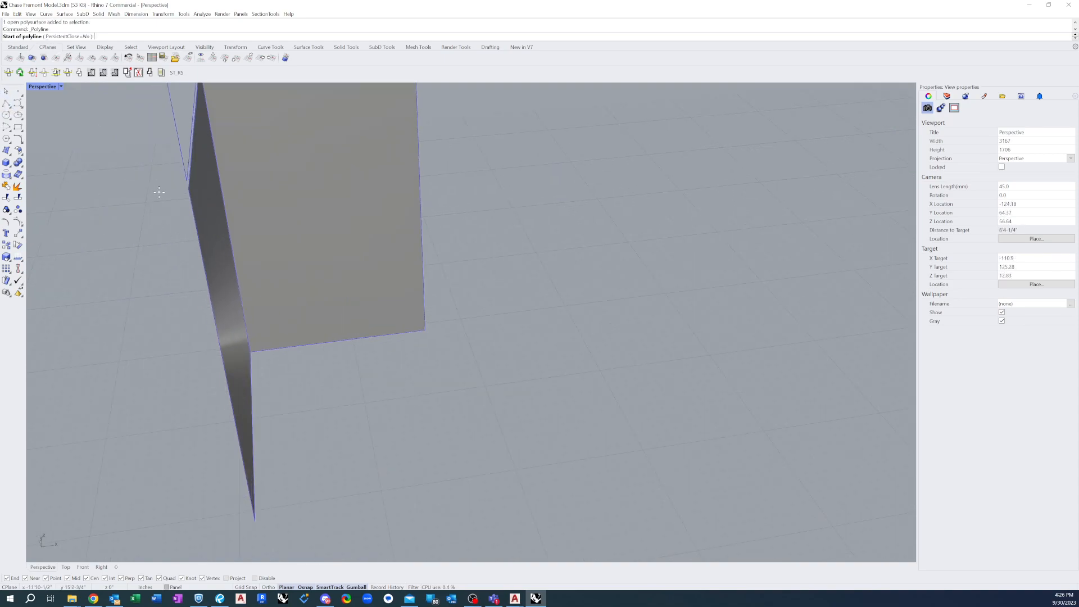
pyautogui.click(189, 187)
pyautogui.click(255, 521)
pyautogui.press('Return')
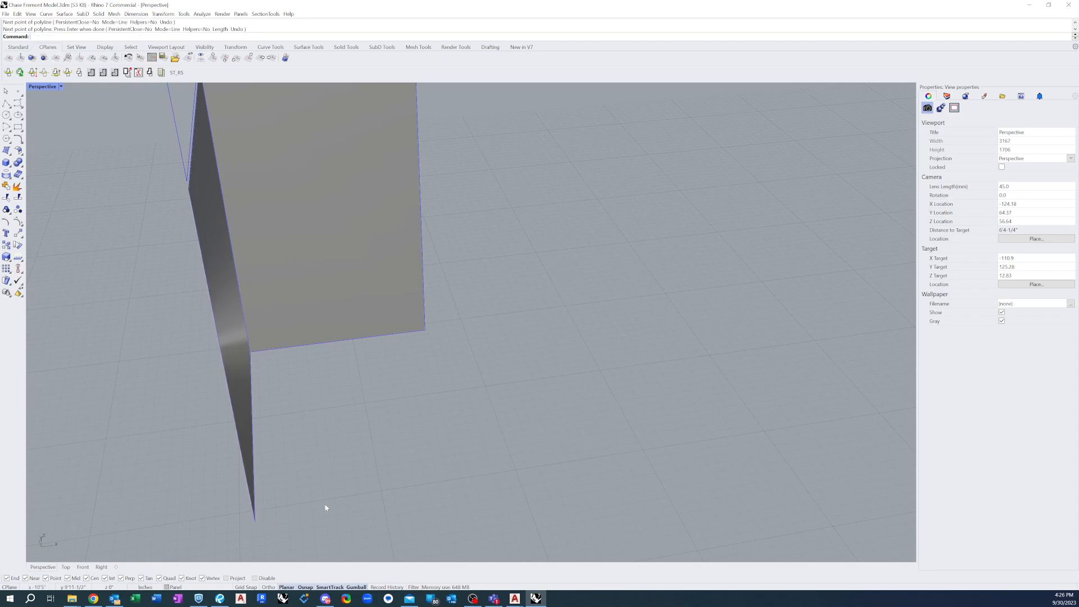
# Extrude the polyline on the first face's free vertical edge 0.986 inches, with its direction set along the adjacent face's bottom edge
pyautogui.write('E')
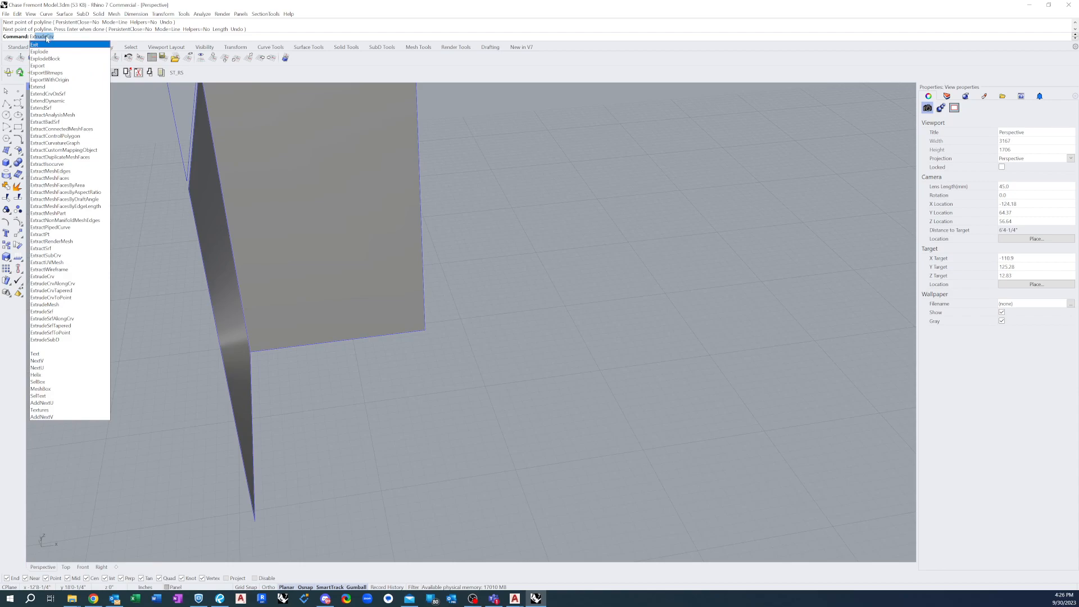
pyautogui.write('xtr')
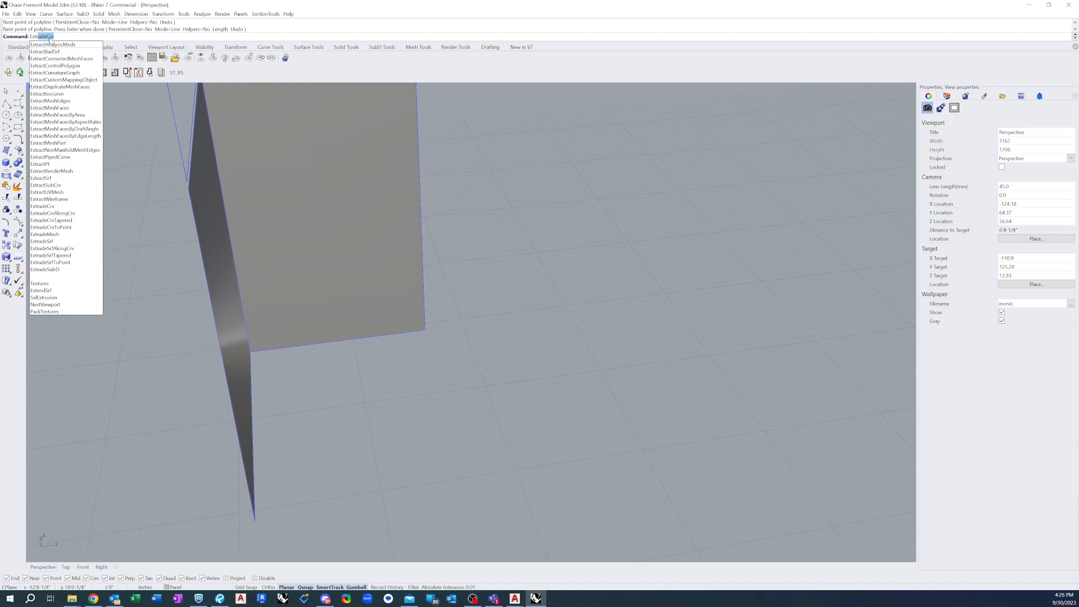
pyautogui.press('Return')
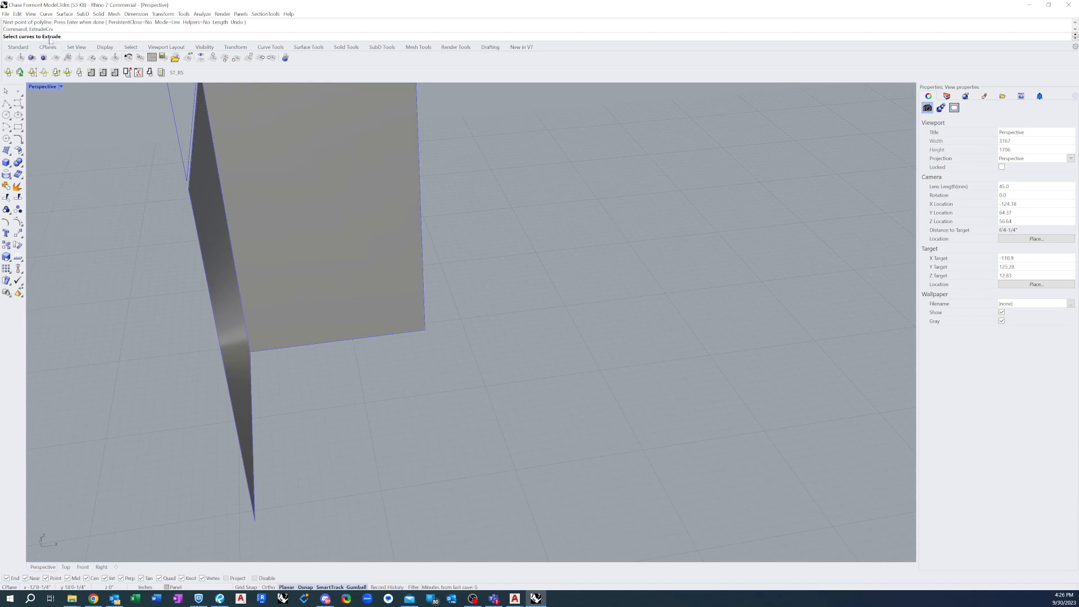
pyautogui.click(199, 242)
pyautogui.click(220, 257)
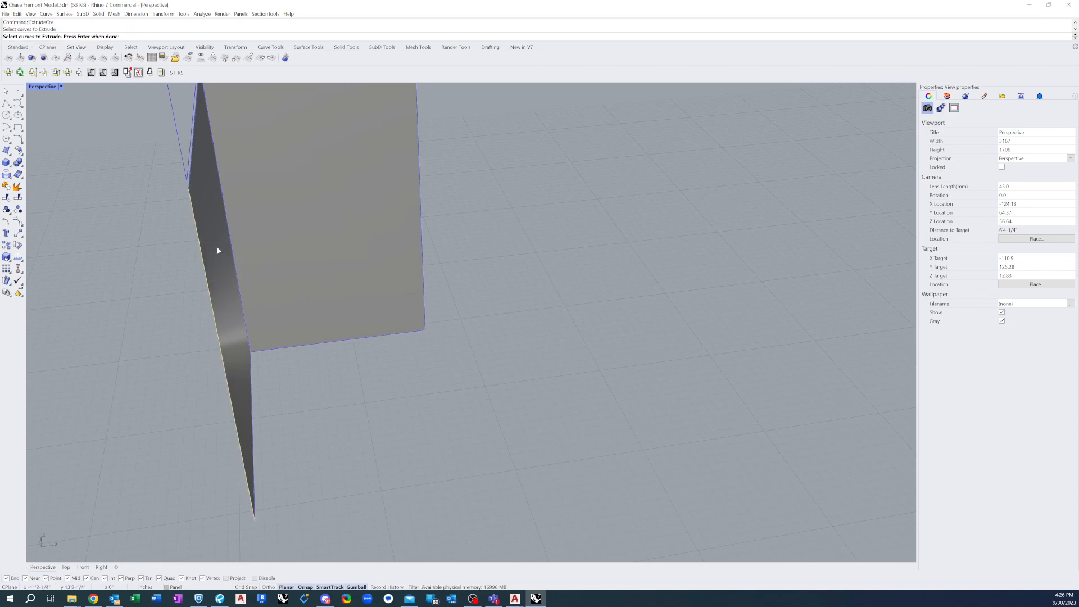
pyautogui.press('Return')
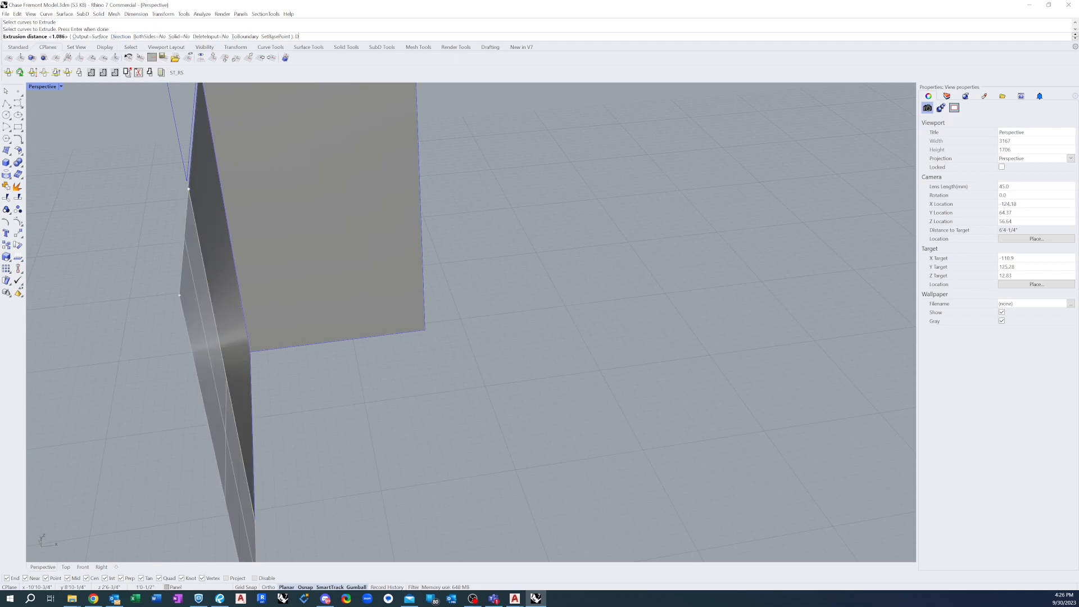
pyautogui.press('Return')
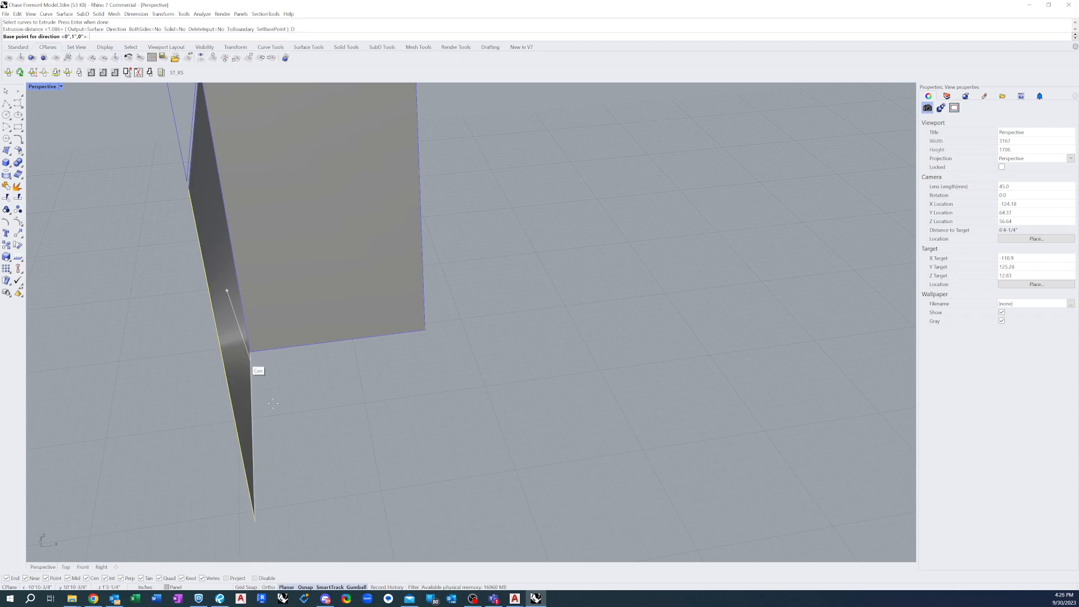
pyautogui.click(251, 353)
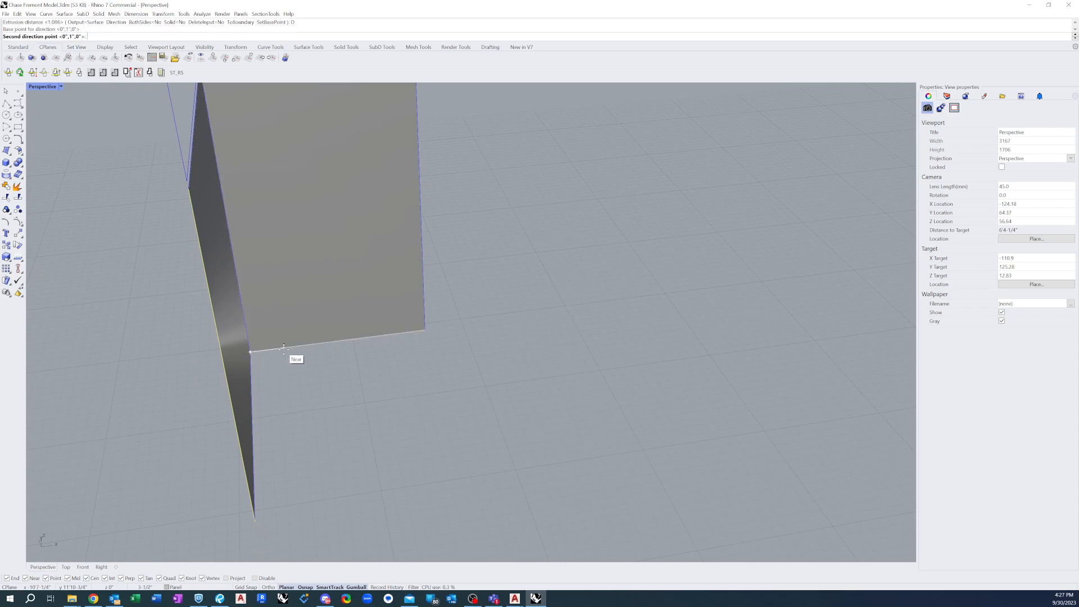
pyautogui.click(284, 349)
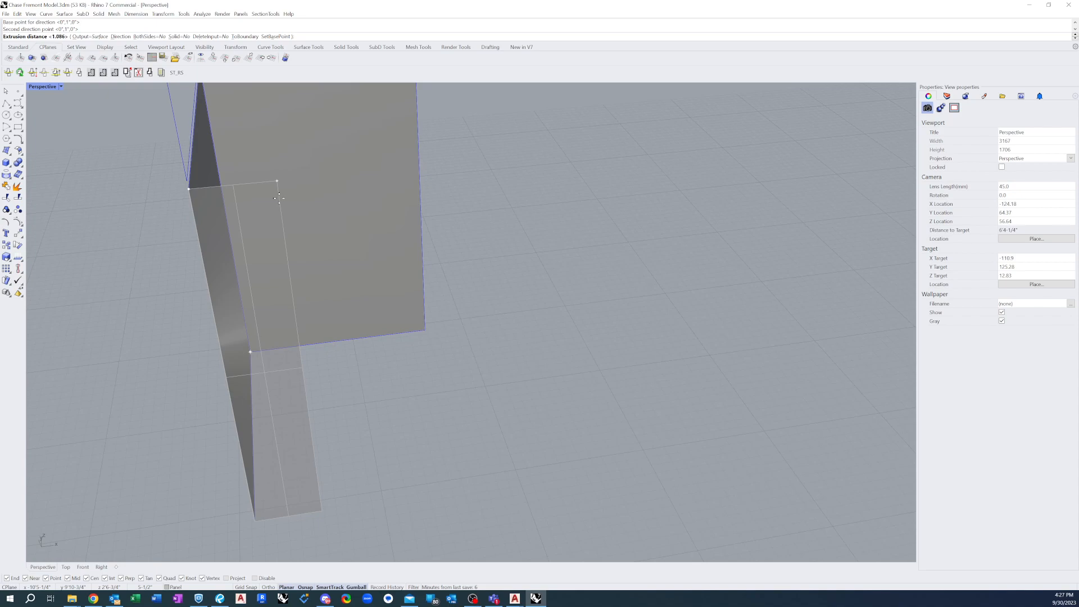
pyautogui.write('.986')
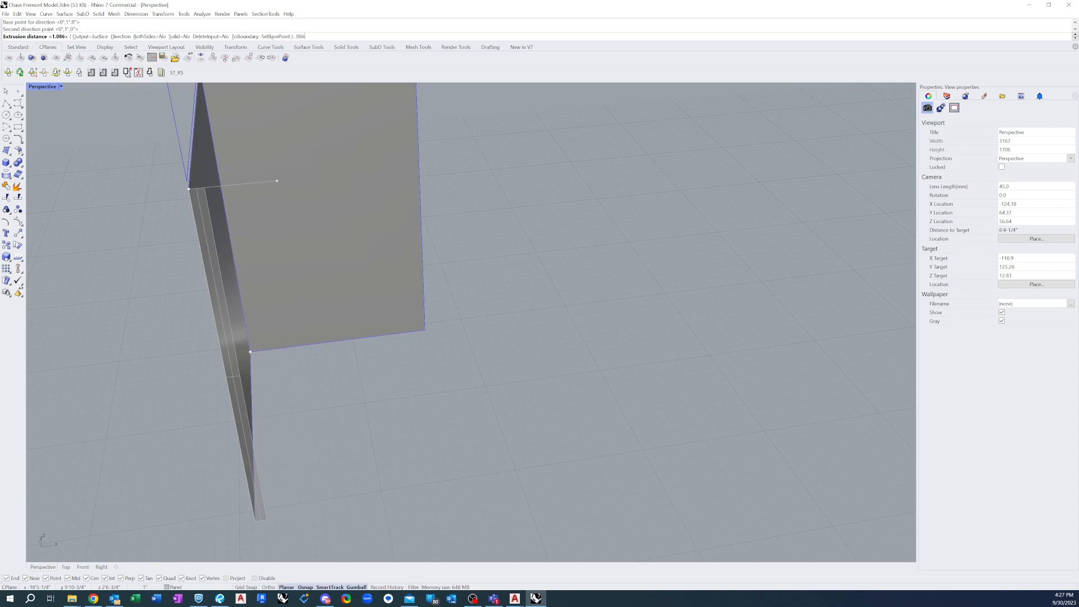
pyautogui.press('Return')
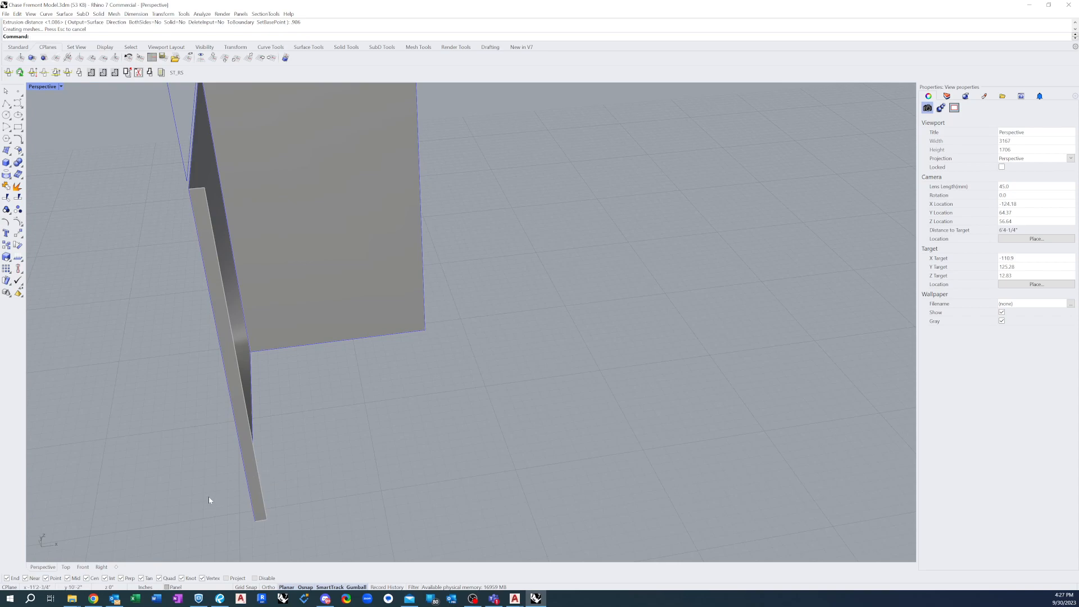
# Delete the construction curve left on the free vertical edge beneath the new return
pyautogui.scroll(-2, 206, 382)
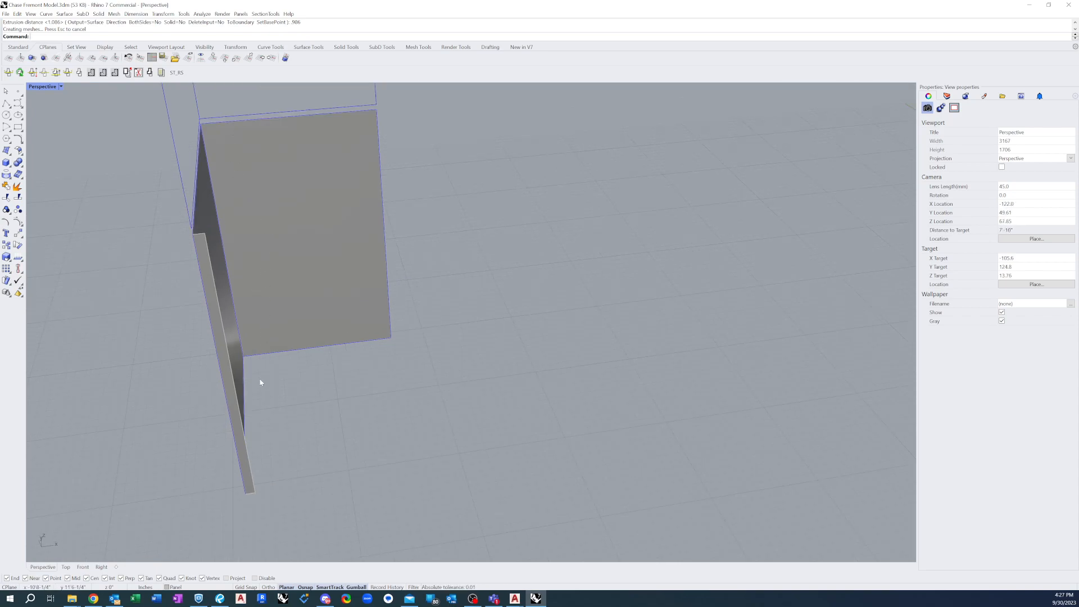
pyautogui.moveTo(247, 393); pyautogui.dragTo(222, 321, button='right')
pyautogui.scroll(3, 230, 329)
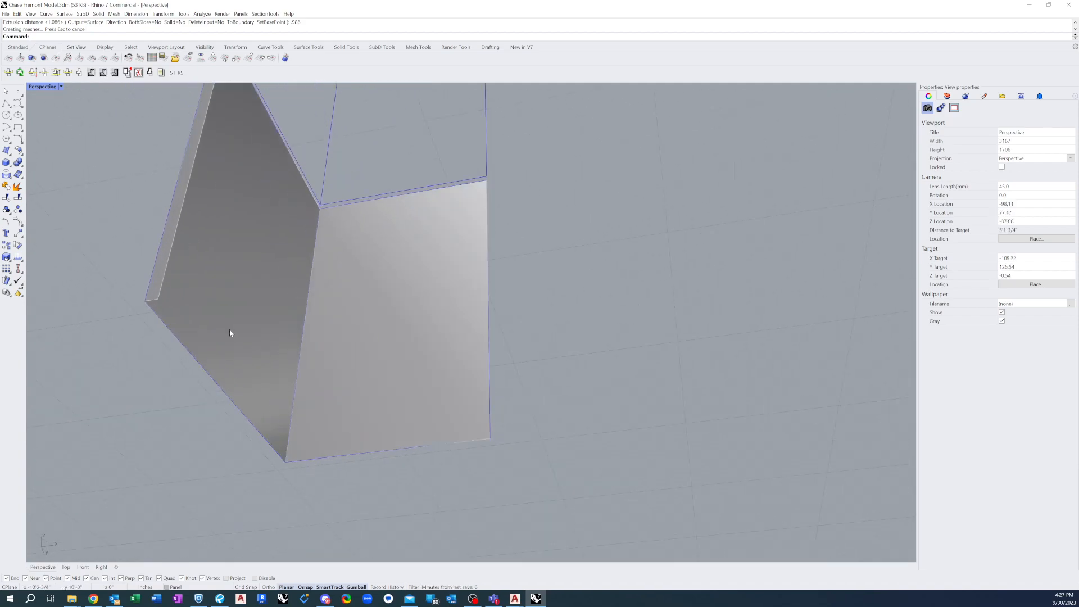
pyautogui.click(157, 261)
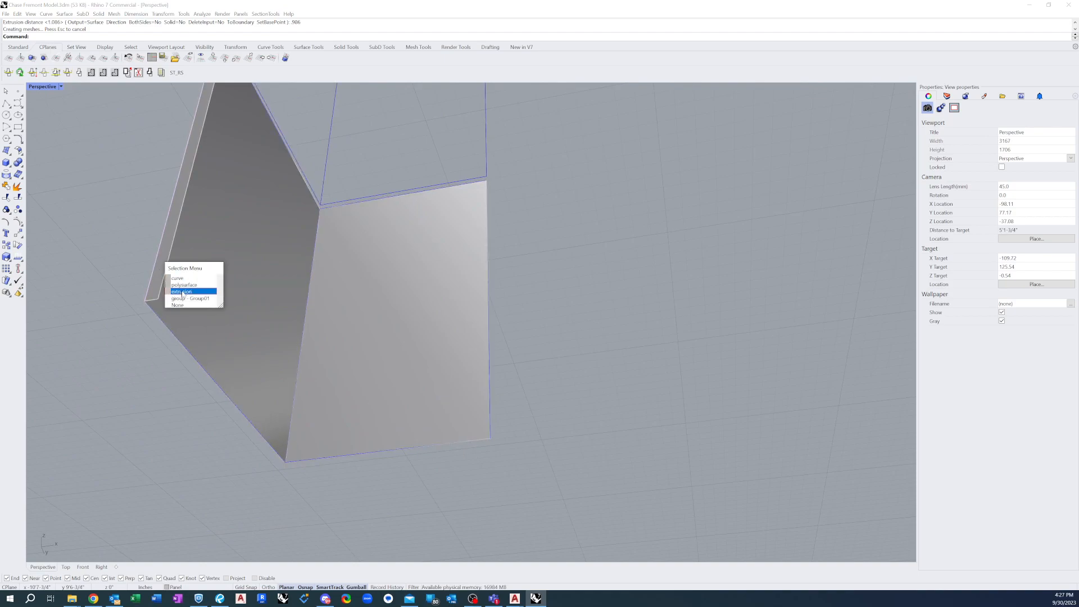
pyautogui.click(184, 278)
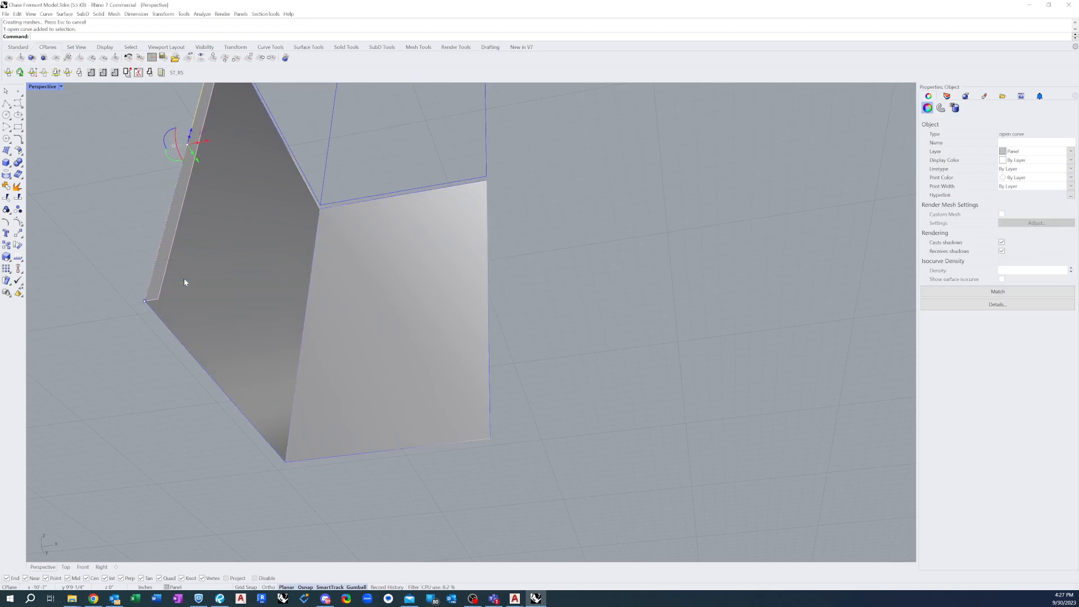
pyautogui.press('Delete')
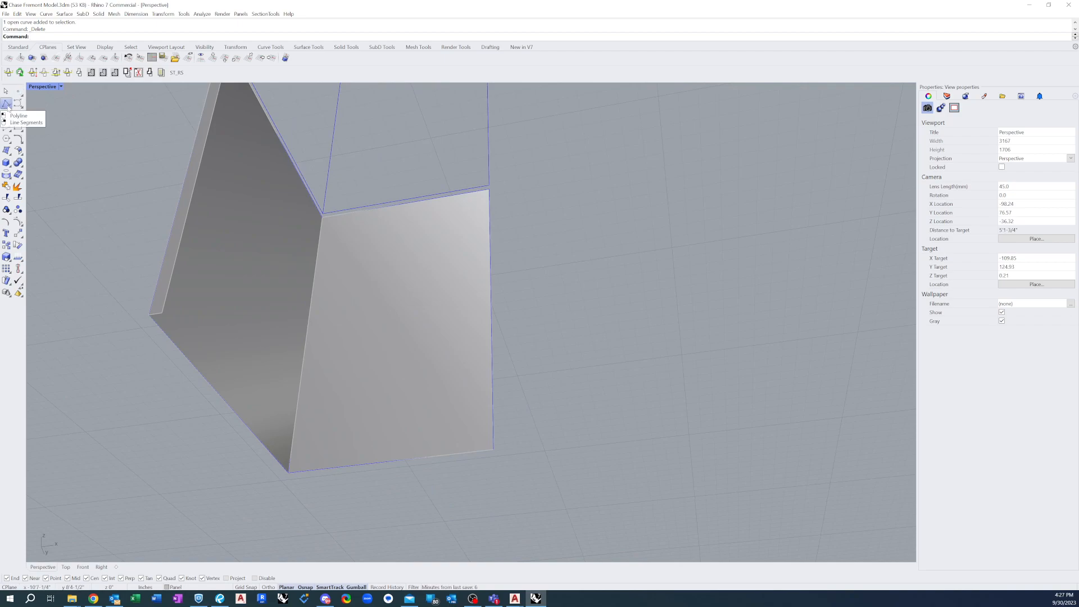
# Draw a polyline along the bottom edge of the first panel face, from the free lower corner to the shared corner
pyautogui.click(6, 103)
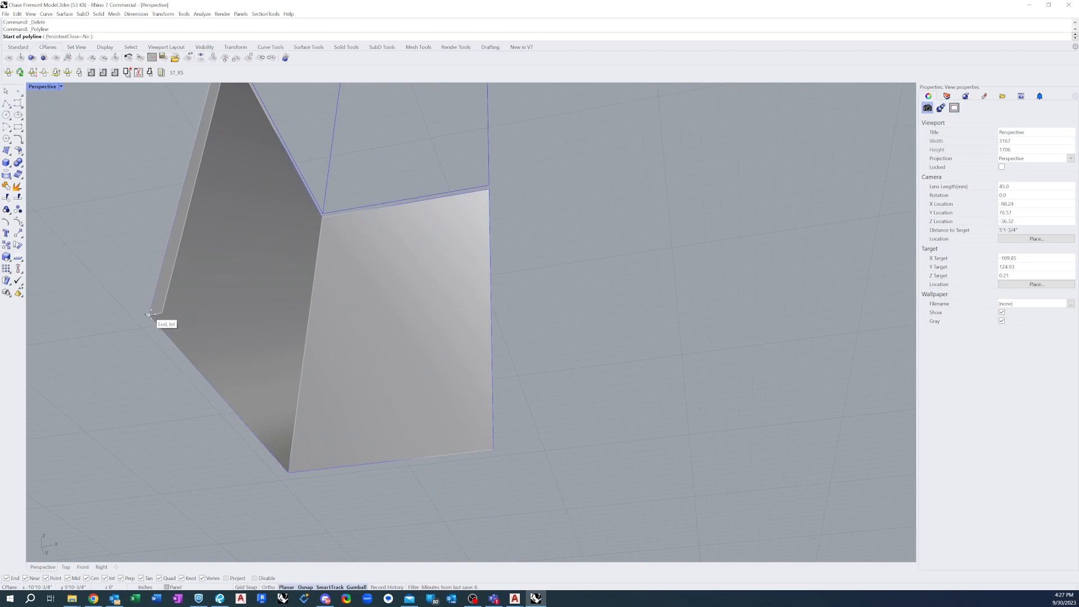
pyautogui.click(149, 314)
pyautogui.click(288, 471)
pyautogui.press('Return')
# Extrude the first face's bottom edge inward along the direction of the vertical return's lower end, snapping the depth to the return's inner corner
pyautogui.write('ExtrudeCrv')
pyautogui.press('Return')
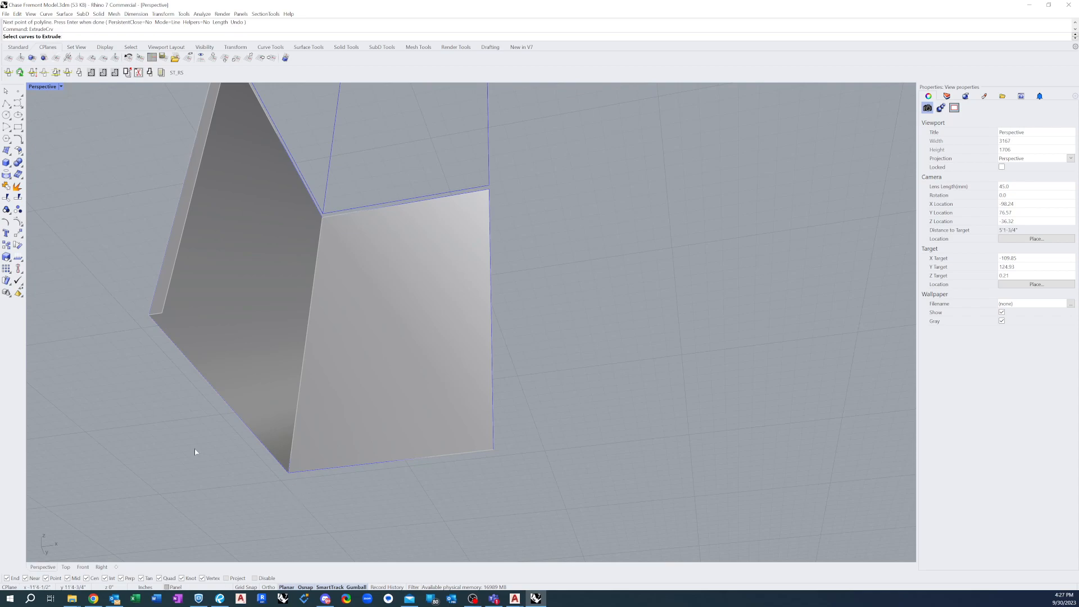
pyautogui.click(212, 388)
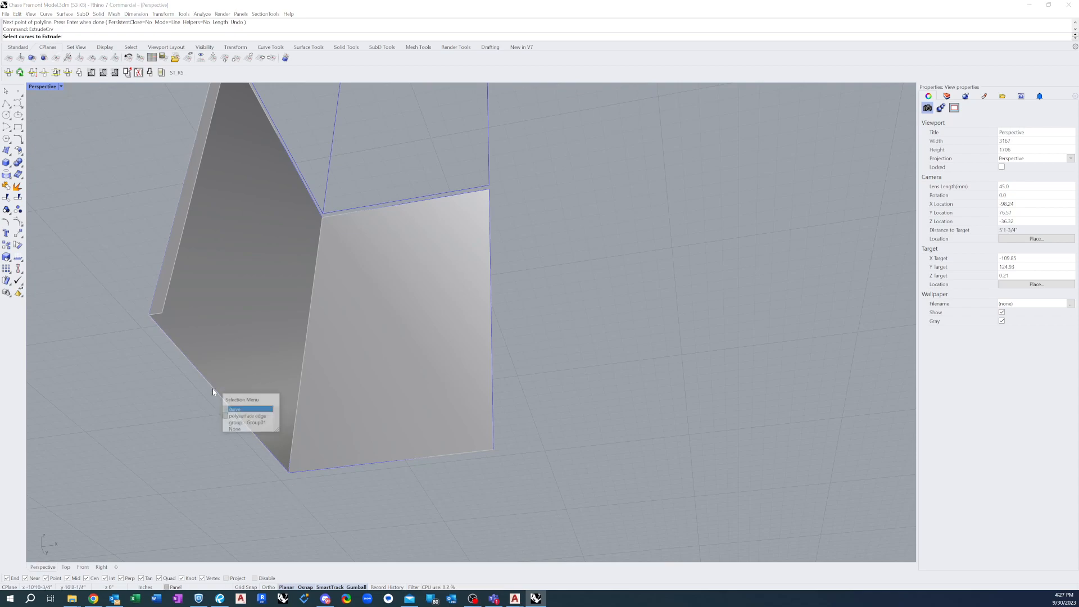
pyautogui.click(247, 417)
pyautogui.press('Return')
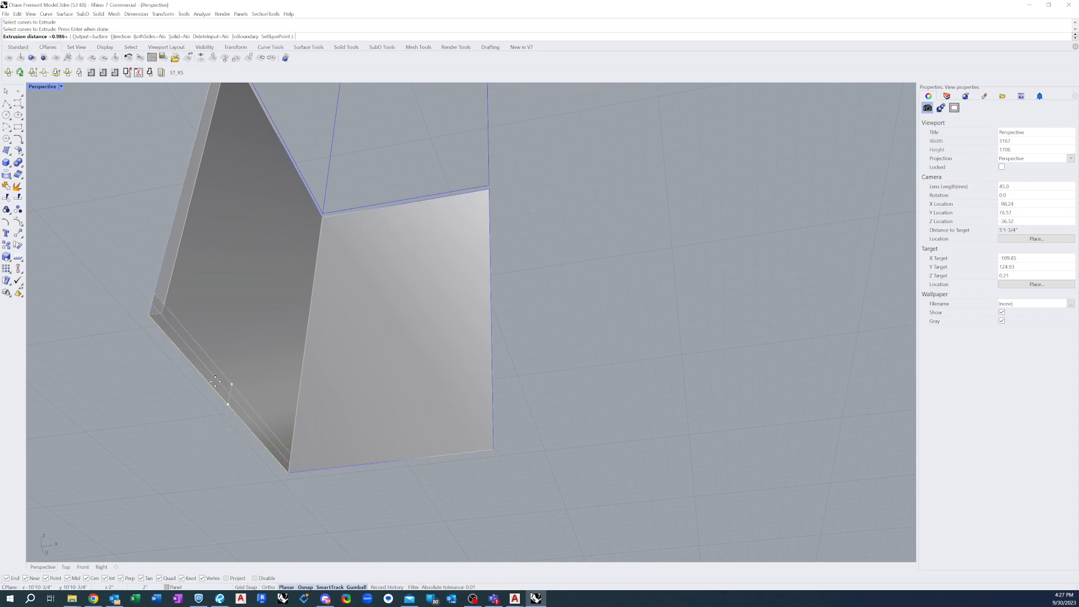
pyautogui.scroll(-3, 259, 405)
pyautogui.moveTo(260, 405); pyautogui.dragTo(279, 428, button='right')
pyautogui.scroll(3, 270, 431)
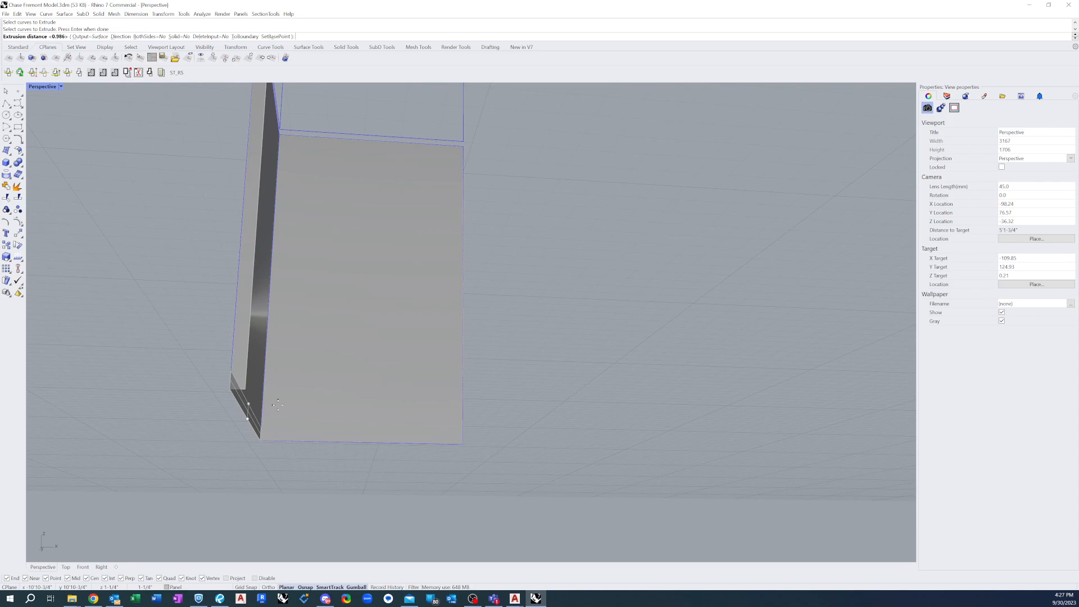
pyautogui.write('D')
pyautogui.press('Return')
pyautogui.click(239, 388)
pyautogui.click(253, 397)
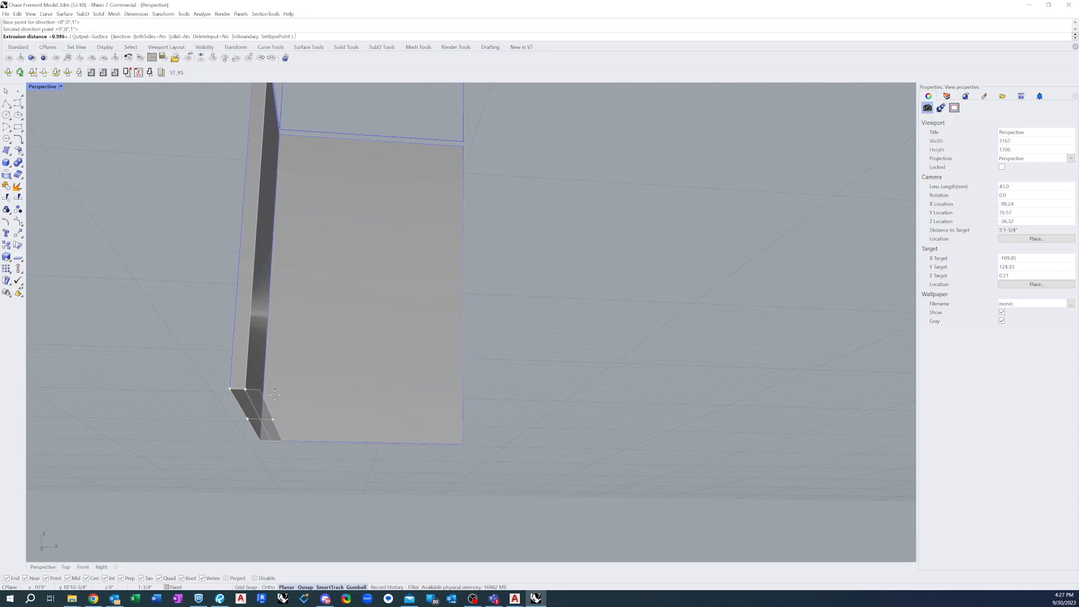
pyautogui.scroll(3, 260, 400)
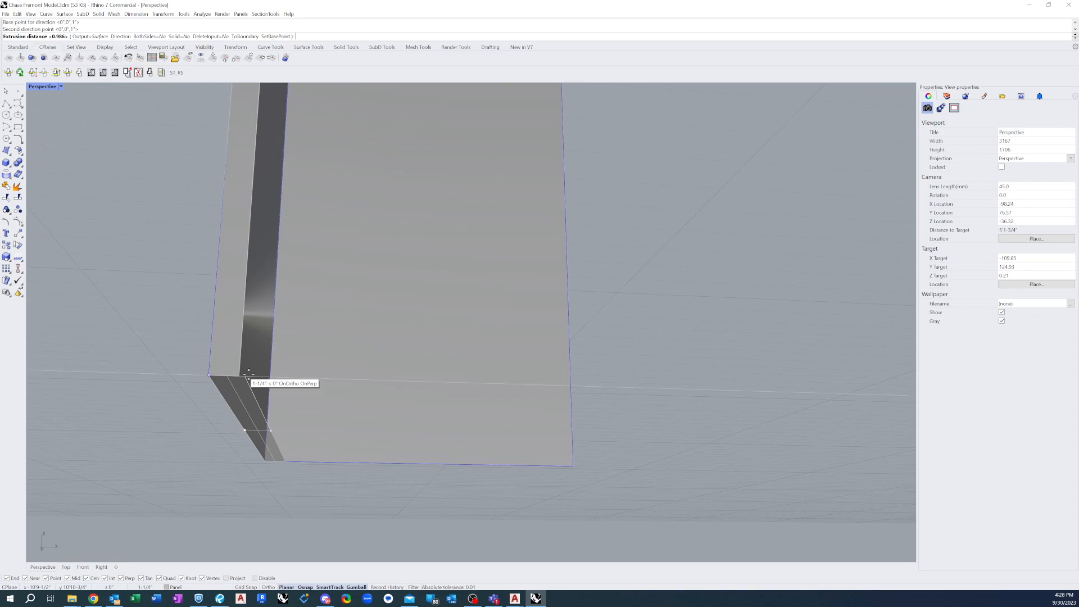
pyautogui.click(240, 375)
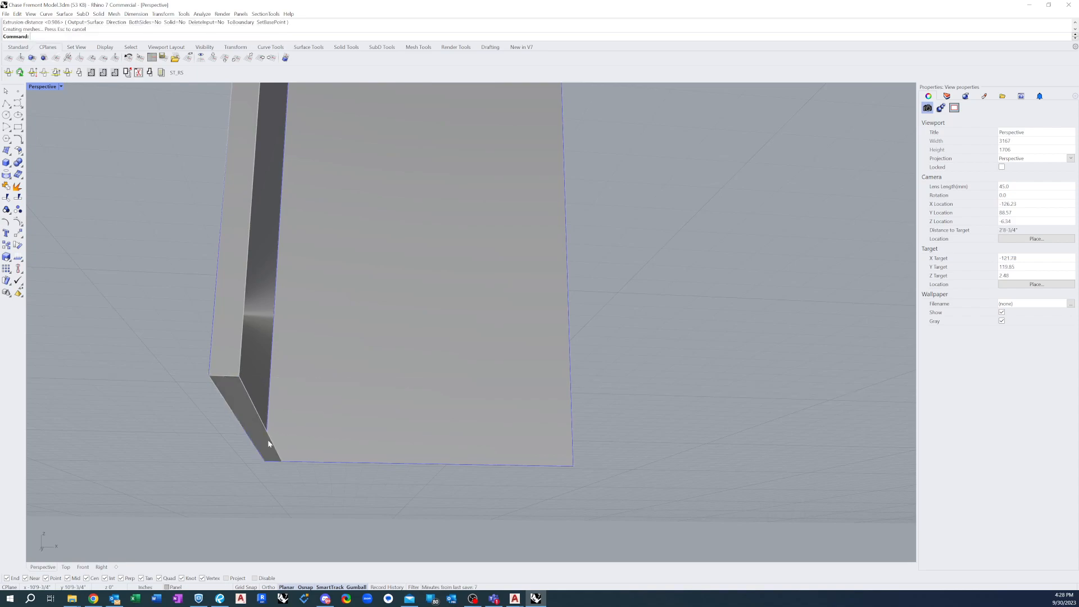
# Draw a polyline along the top edge of the first panel face, from the free upper corner to the shared corner
pyautogui.scroll(-5, 271, 485)
pyautogui.moveTo(243, 474); pyautogui.dragTo(226, 506, button='right')
pyautogui.scroll(-6, 277, 520)
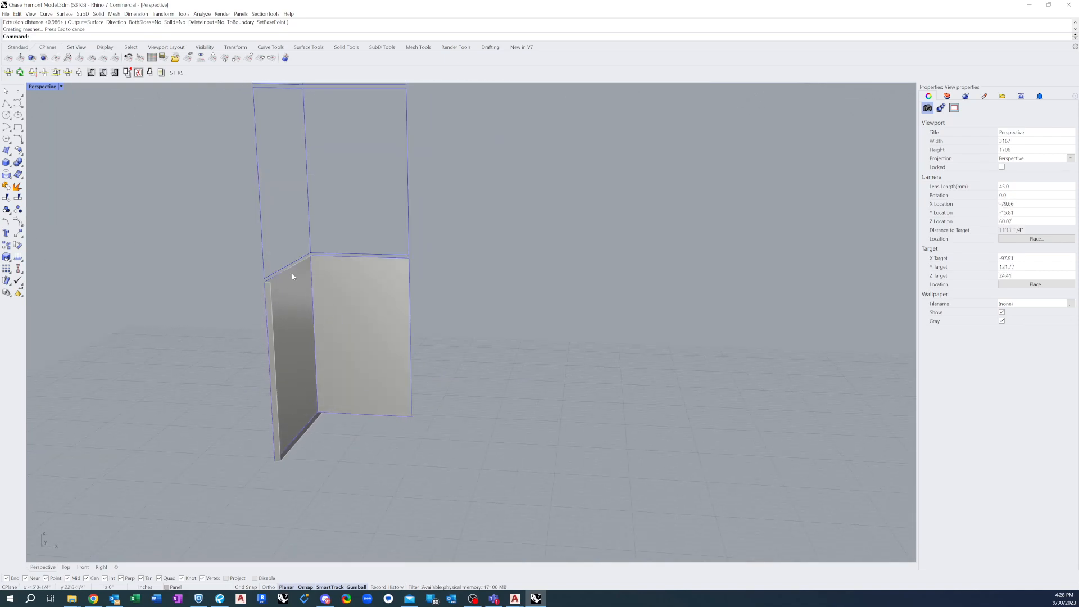
pyautogui.moveTo(289, 270); pyautogui.dragTo(293, 280, button='right')
pyautogui.scroll(8, 291, 282)
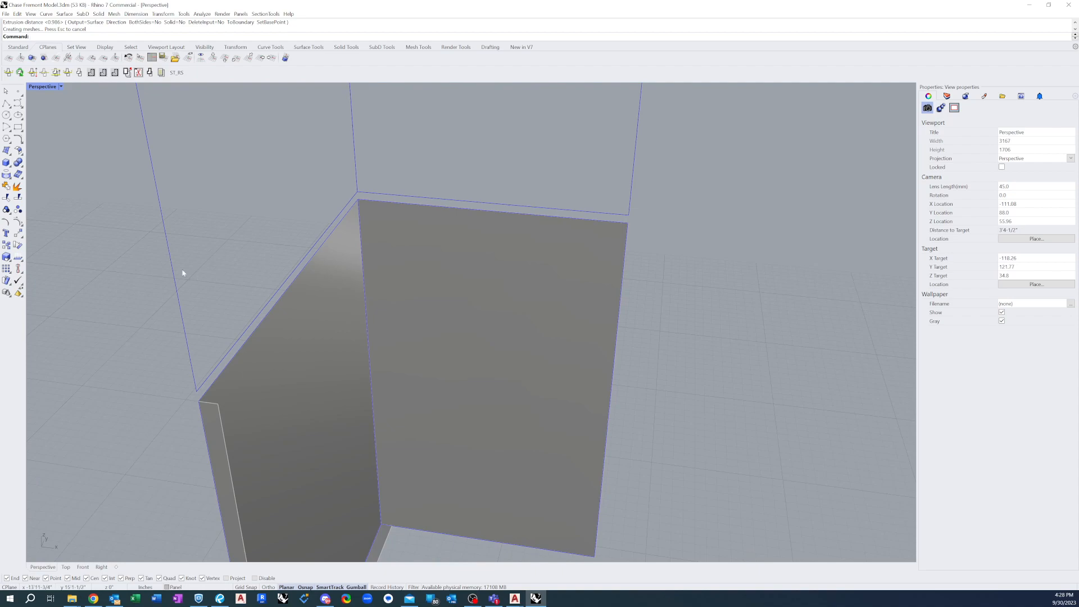
pyautogui.click(6, 103)
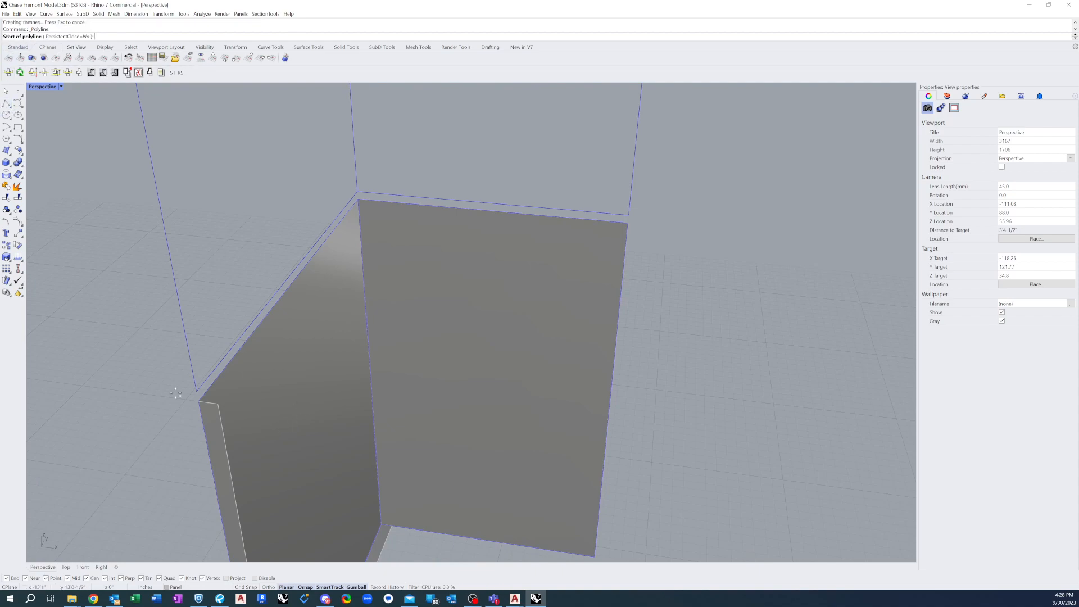
pyautogui.click(199, 402)
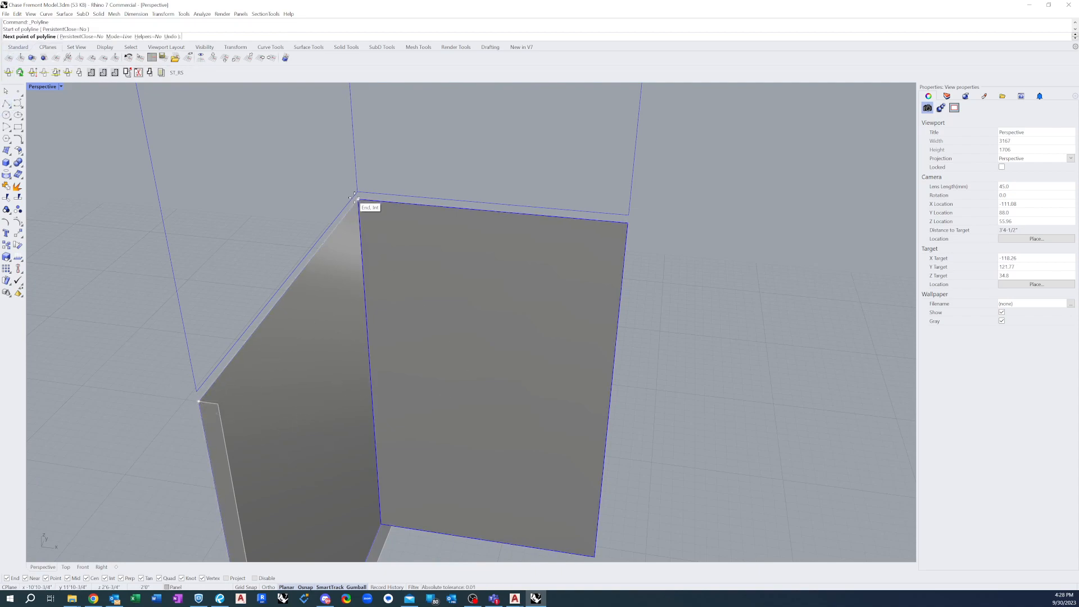
pyautogui.scroll(-2, 348, 264)
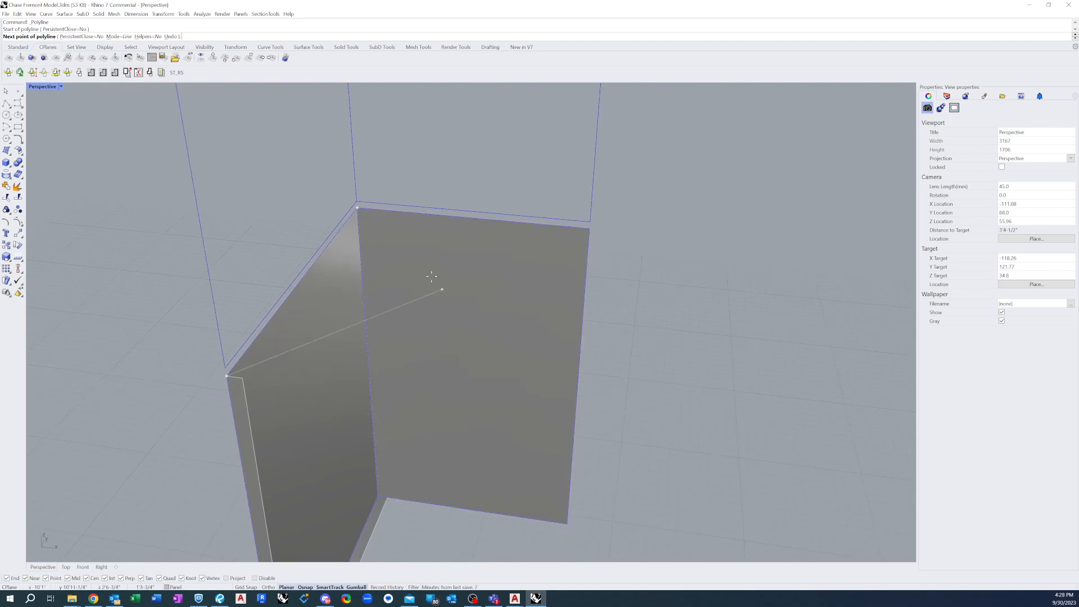
pyautogui.scroll(3, 382, 220)
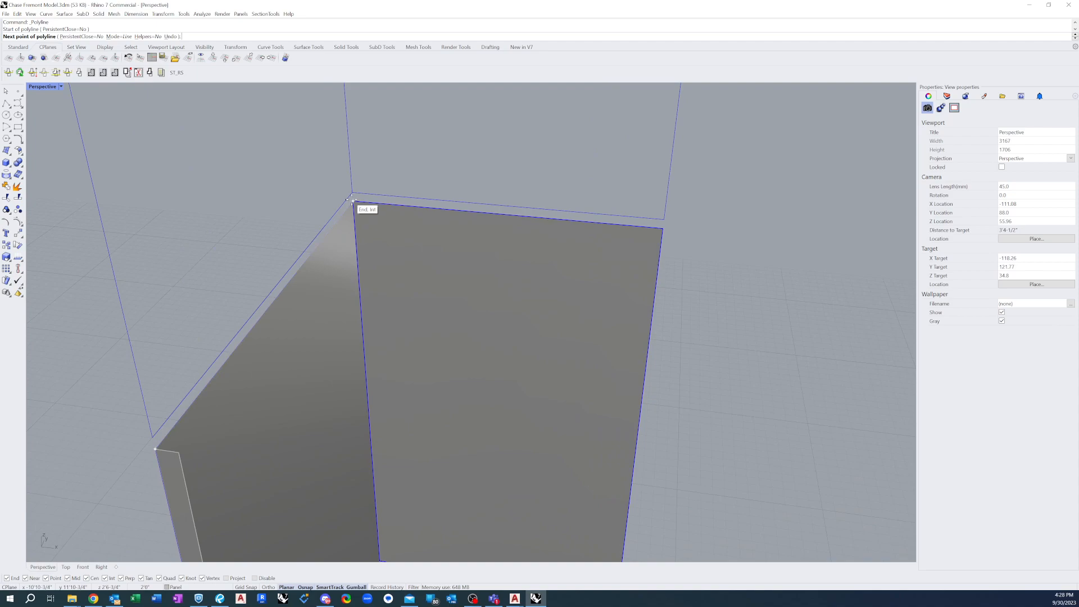
pyautogui.click(353, 201)
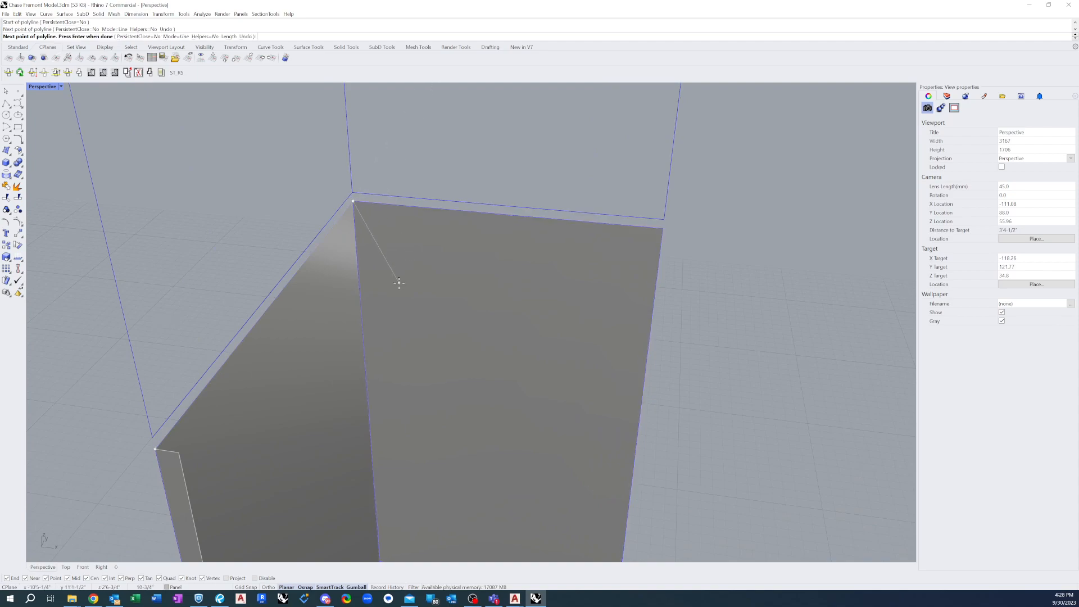
pyautogui.press('Return')
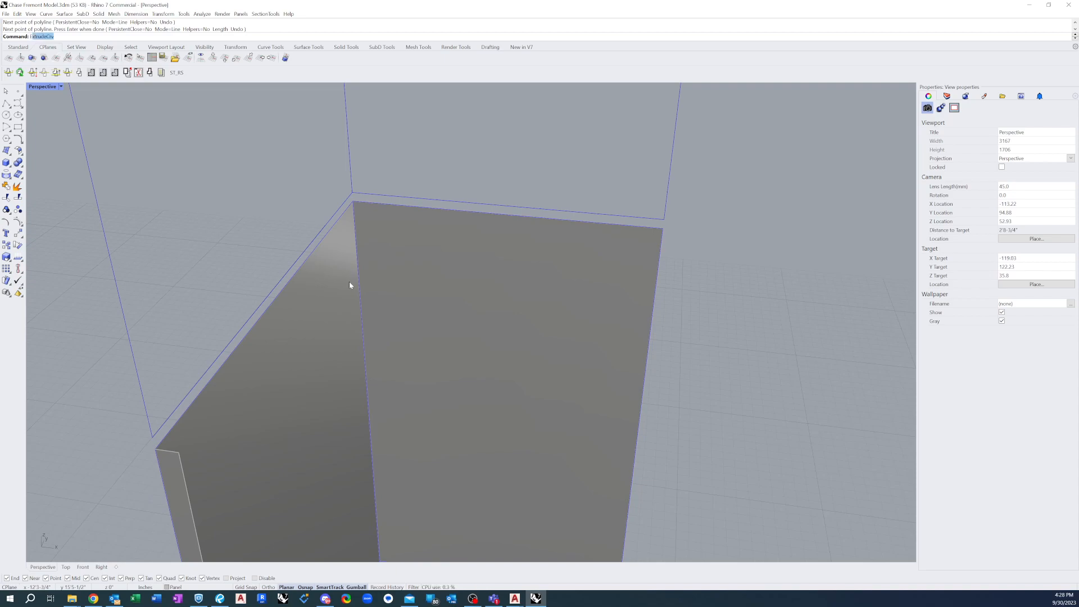
# Extrude the first face's top edge inward along the direction of the vertical return's upper end, snapping the depth to the return's inner corner
pyautogui.press('Return')
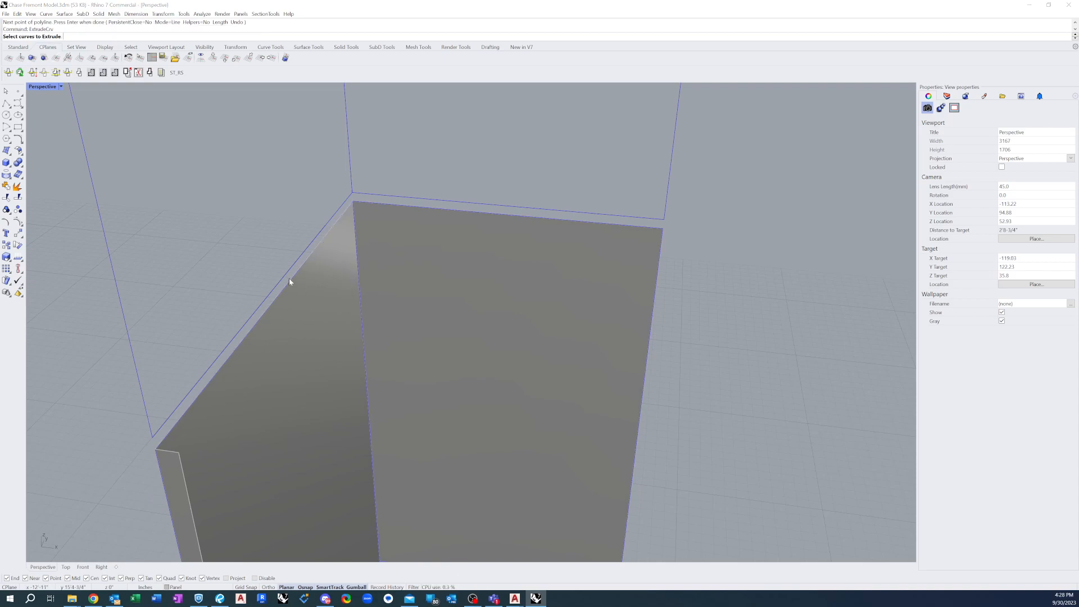
pyautogui.click(289, 280)
pyautogui.click(314, 299)
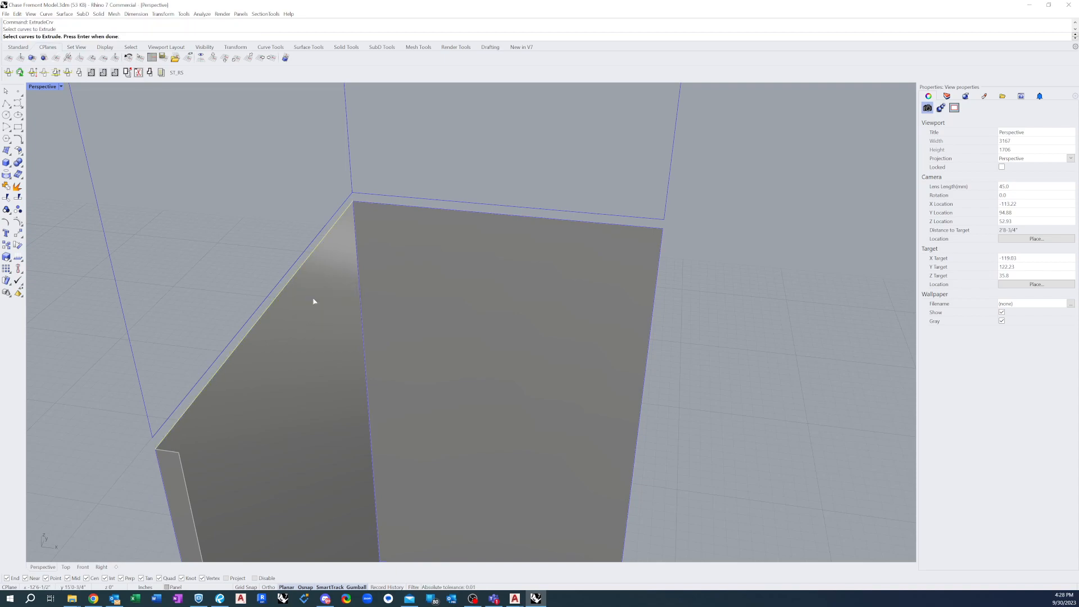
pyautogui.press('Return')
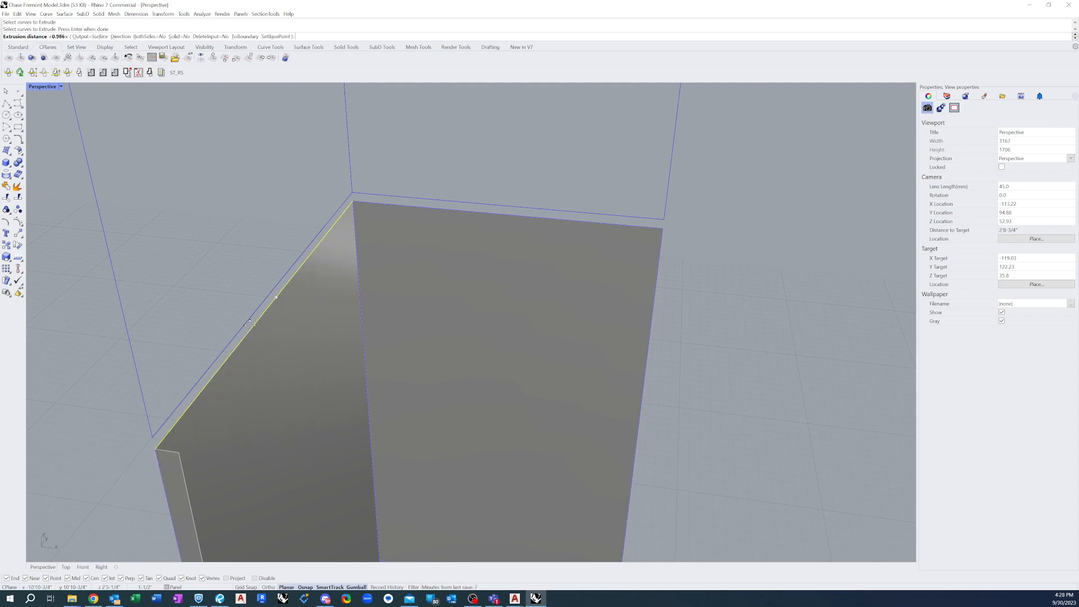
pyautogui.write('D')
pyautogui.press('Return')
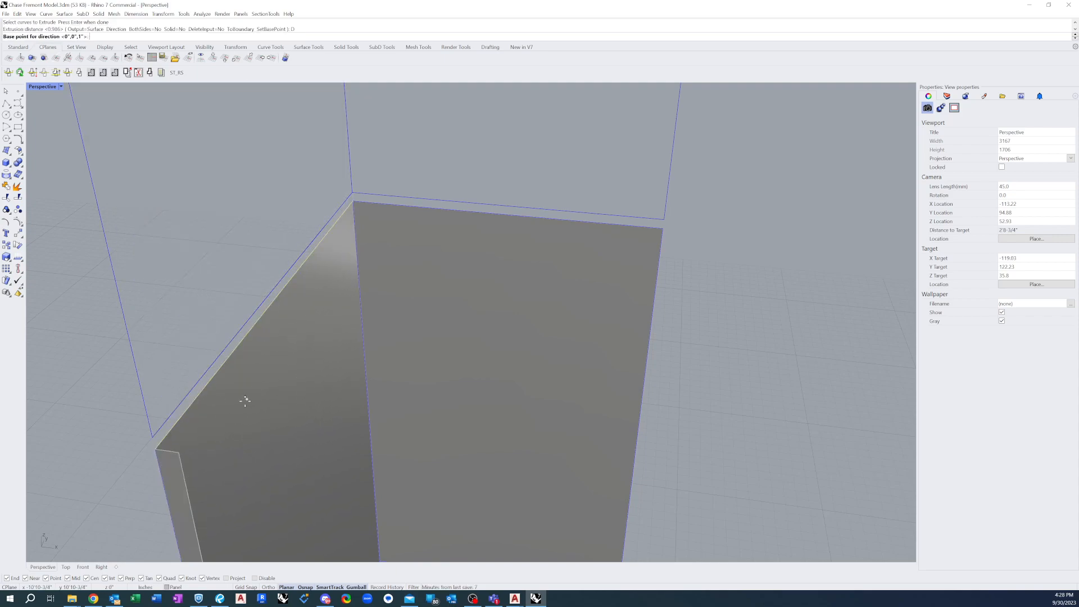
pyautogui.click(156, 449)
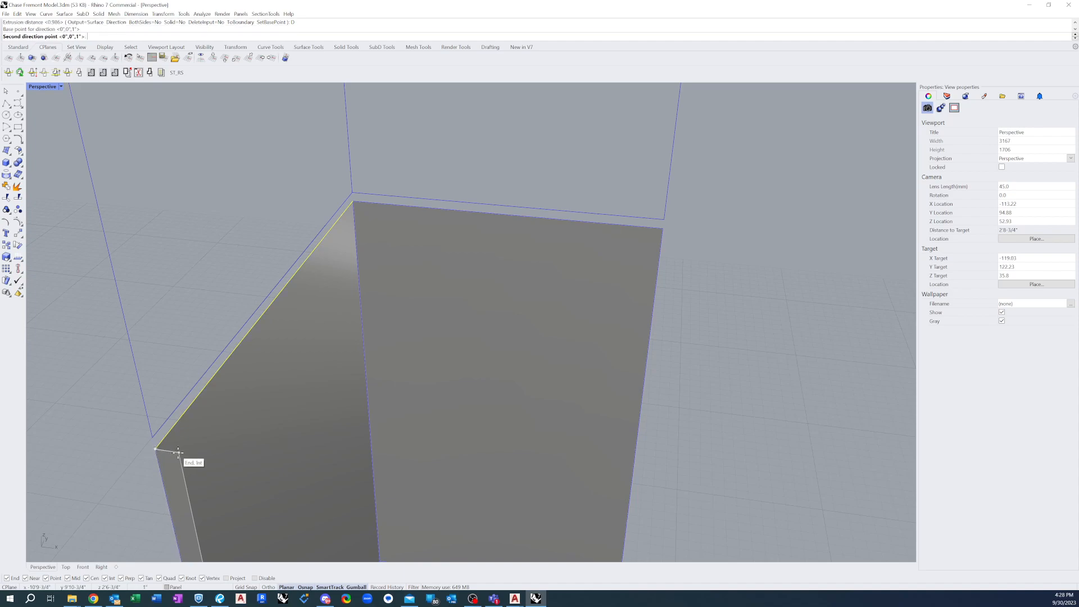
pyautogui.click(177, 452)
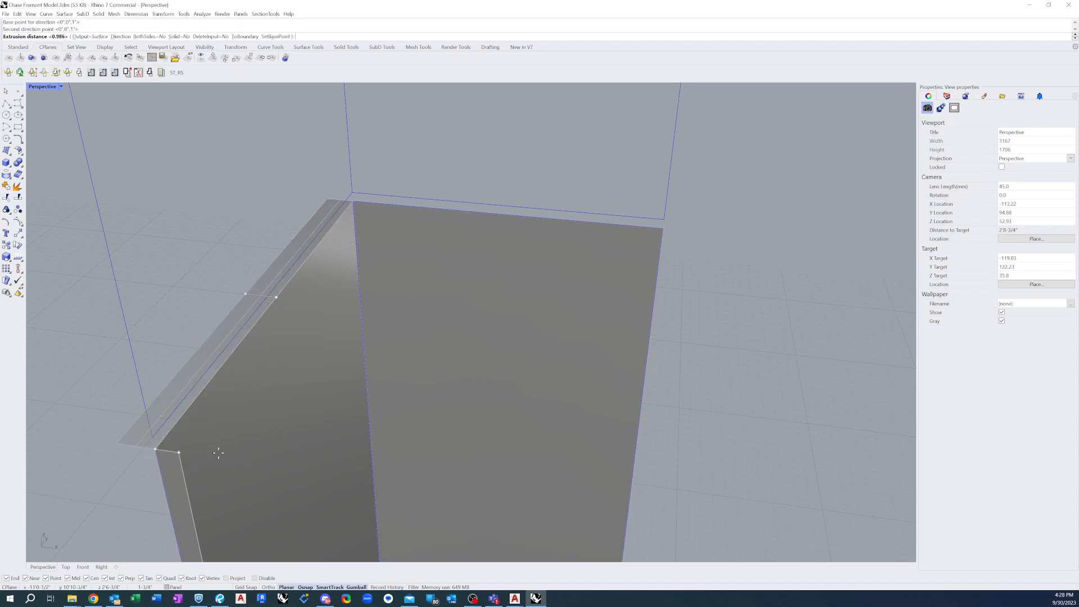
pyautogui.click(179, 451)
# Draw a polyline along the top edge of the second panel face, from the free upper corner to the shared corner
pyautogui.scroll(-5, 284, 251)
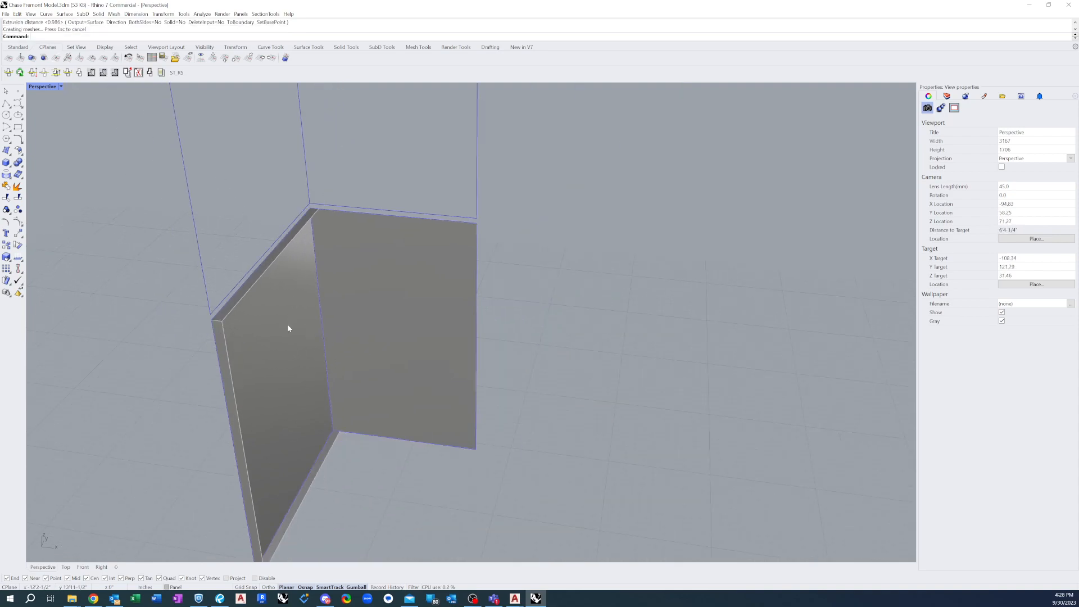
pyautogui.scroll(5, 448, 181)
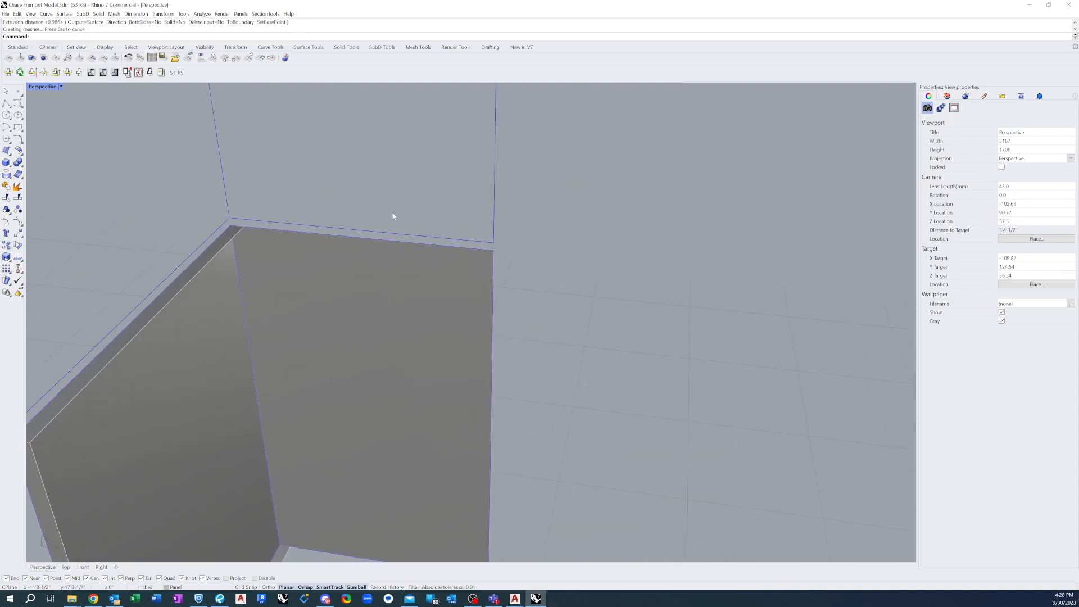
pyautogui.moveTo(361, 245); pyautogui.dragTo(316, 262, button='right')
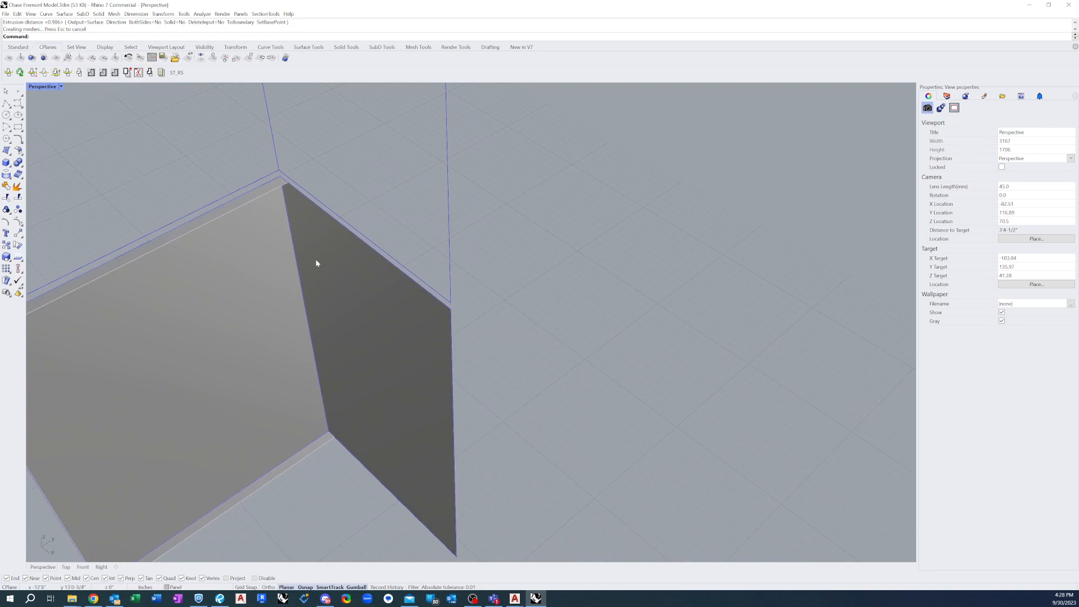
pyautogui.click(6, 104)
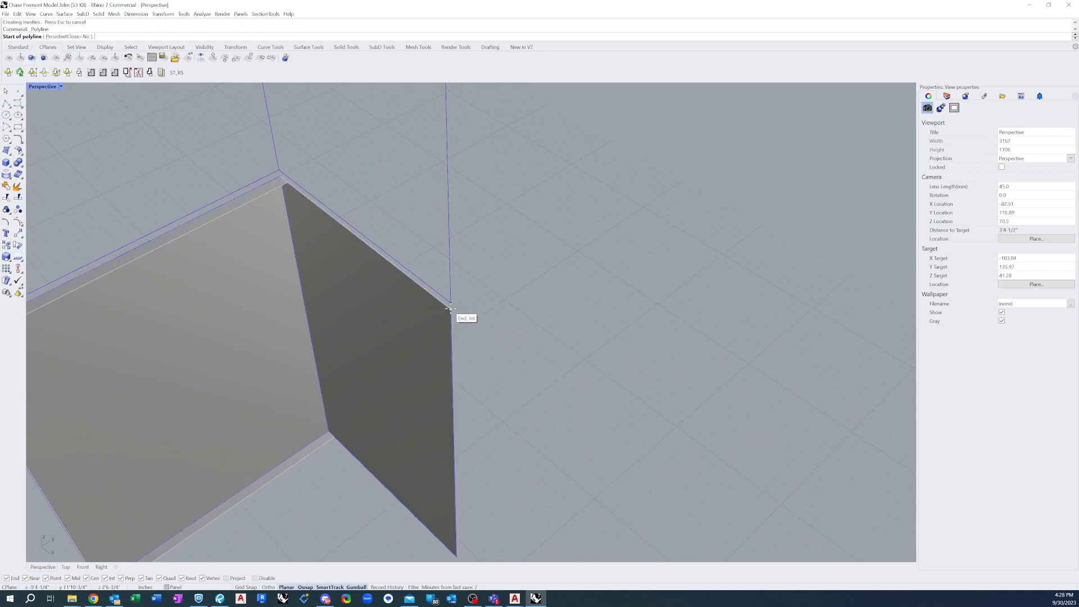
pyautogui.click(450, 309)
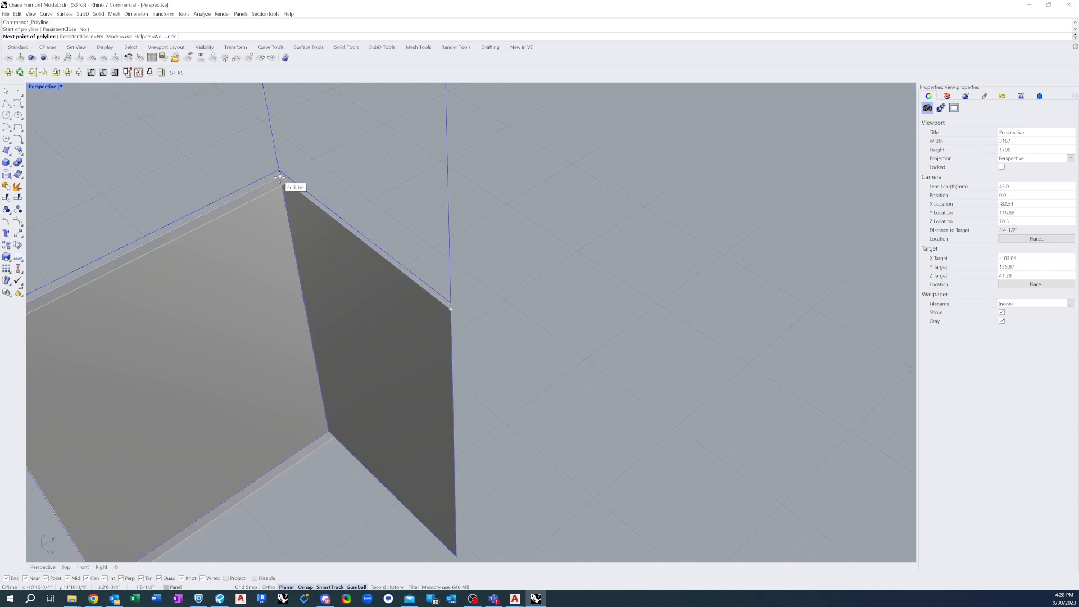
pyautogui.click(280, 176)
pyautogui.press('Return')
# Extrude the second face's top edge inward by 0.986 inch, using the direction of the first face's top edge
pyautogui.write('ExtrudeCrv')
pyautogui.press('Return')
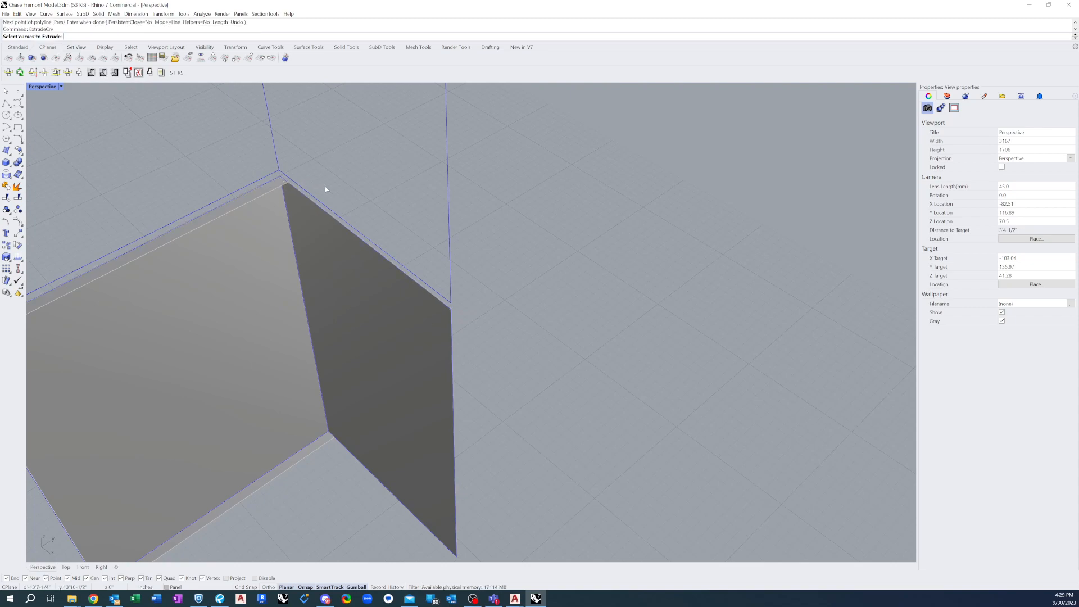
pyautogui.click(337, 222)
pyautogui.click(357, 241)
pyautogui.press('Return')
pyautogui.write('D')
pyautogui.press('Return')
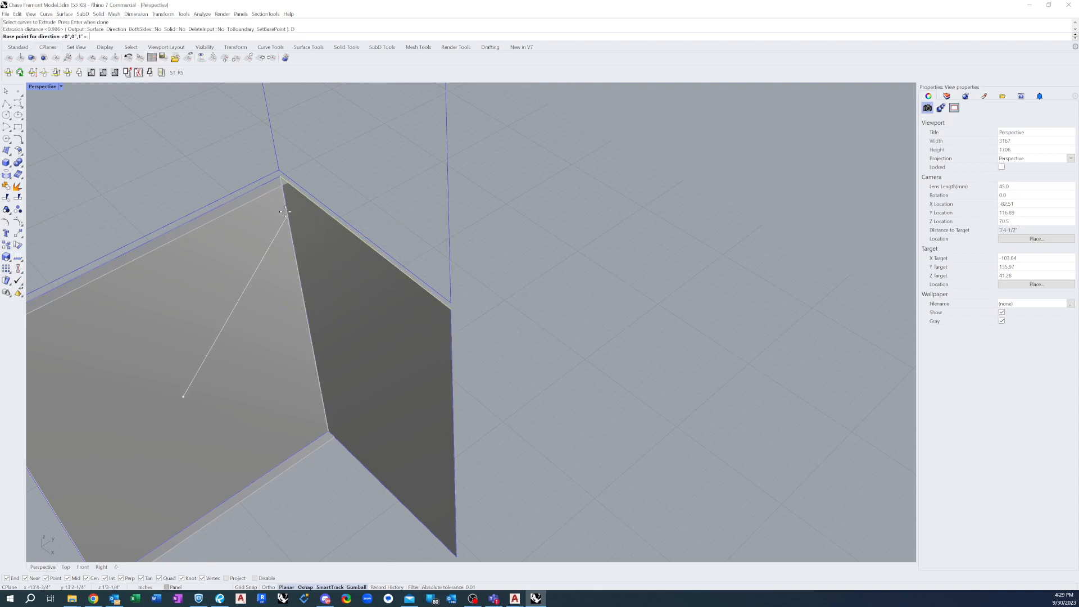
pyautogui.click(280, 176)
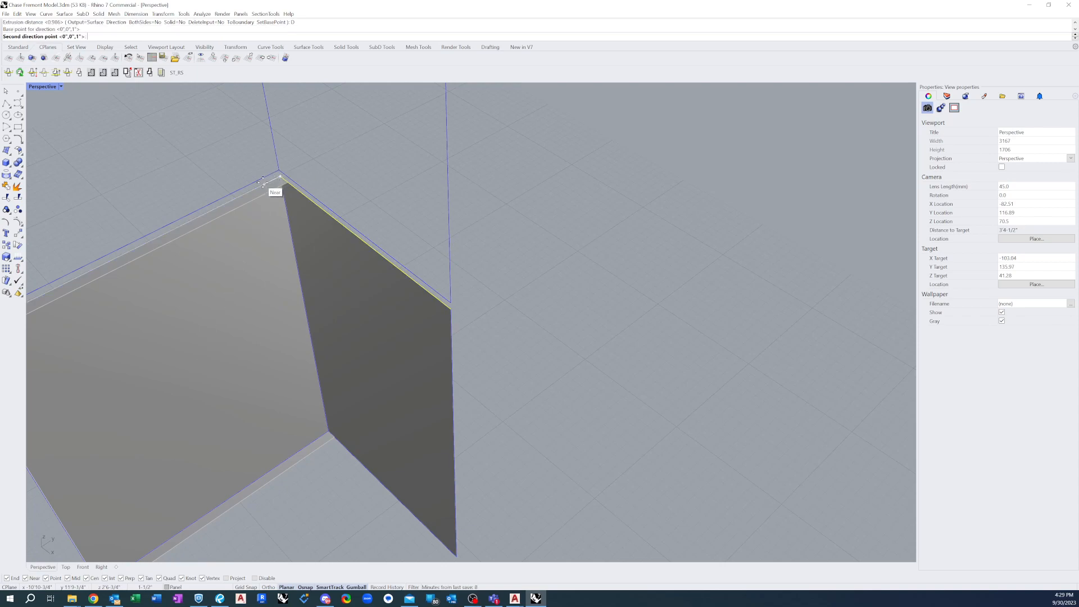
pyautogui.click(274, 186)
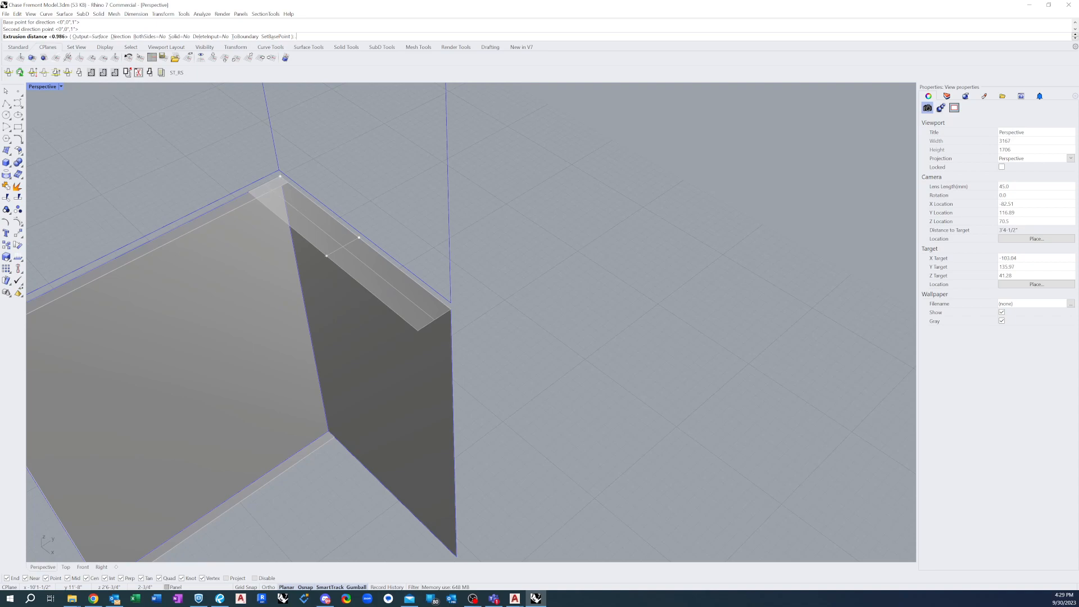
pyautogui.write('.986')
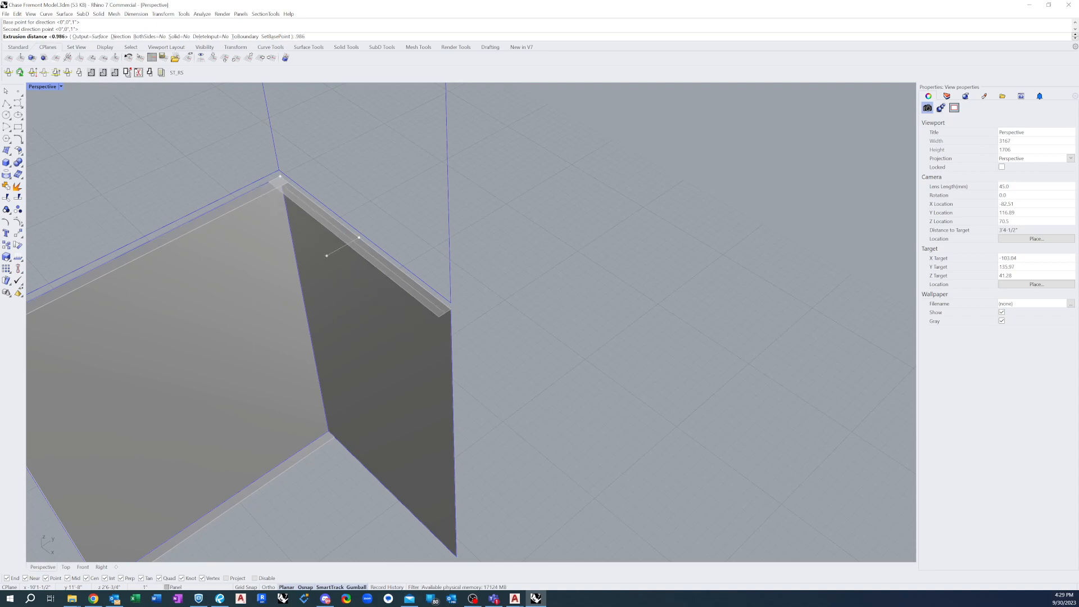
pyautogui.press('Return')
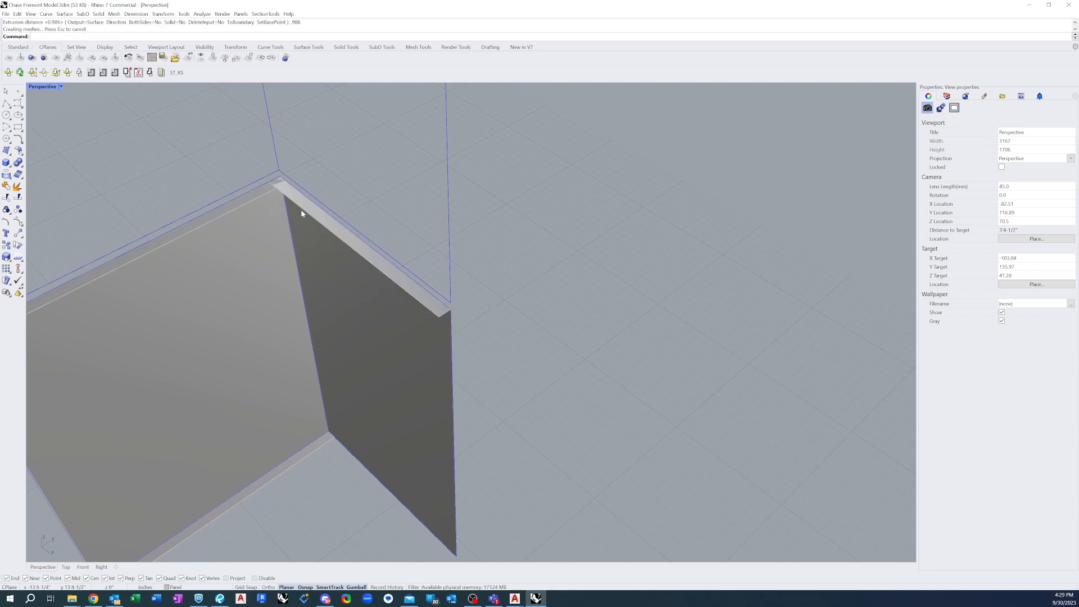
# Draw a polyline along the bottom edge of the second panel face, from the shared corner to the free lower corner
pyautogui.scroll(-4, 413, 269)
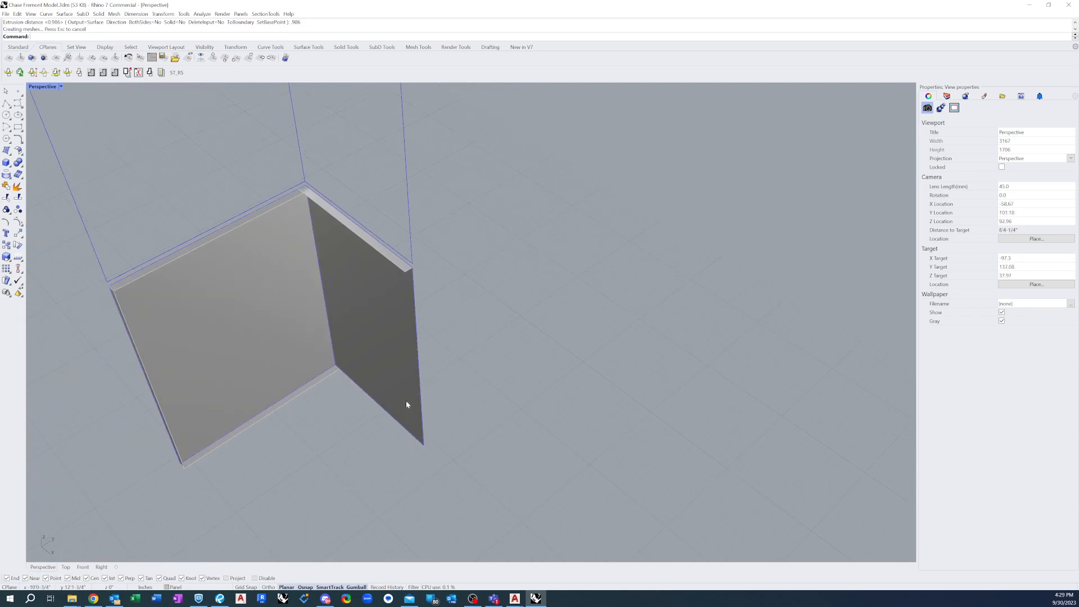
pyautogui.scroll(5, 390, 382)
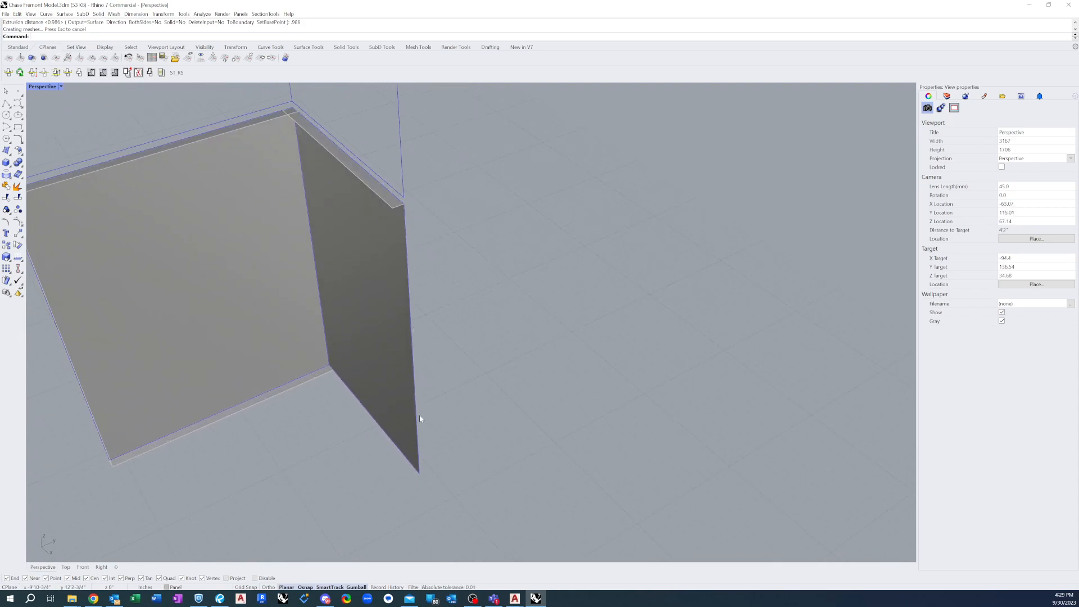
pyautogui.click(6, 103)
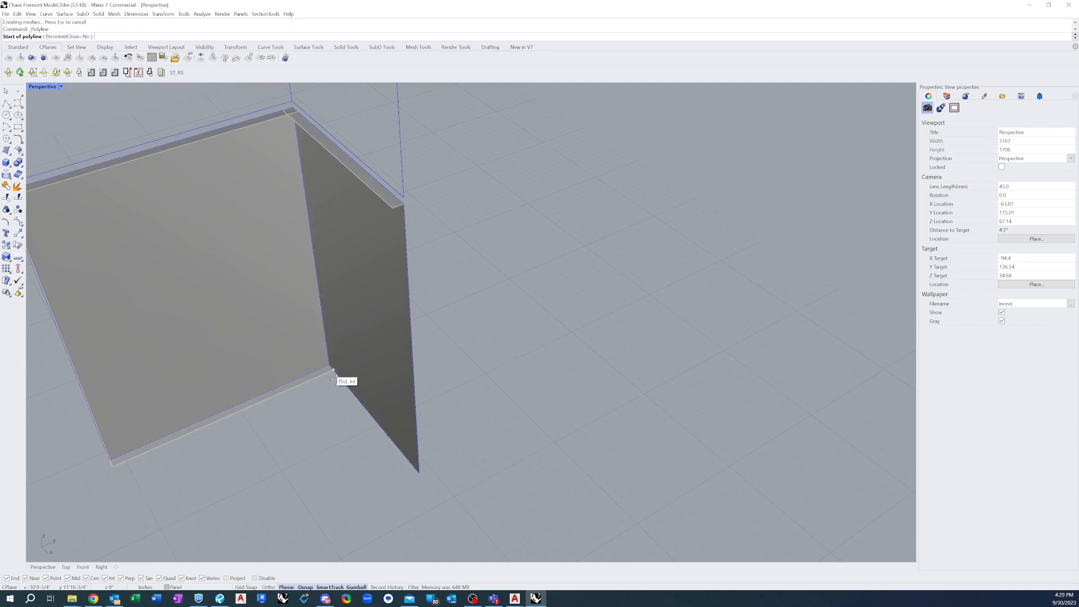
pyautogui.scroll(2, 333, 372)
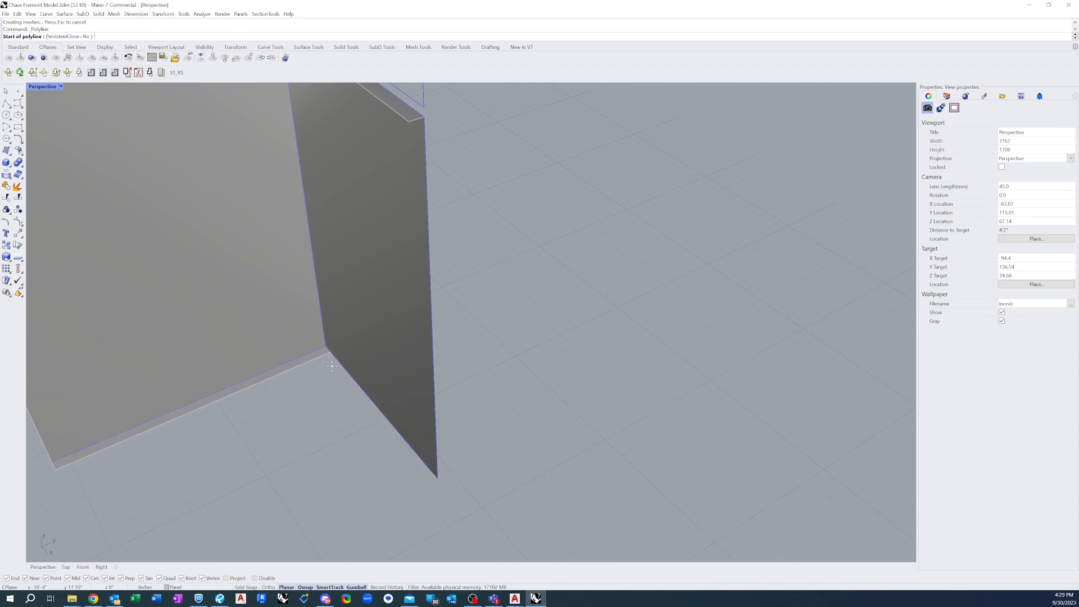
pyautogui.click(326, 349)
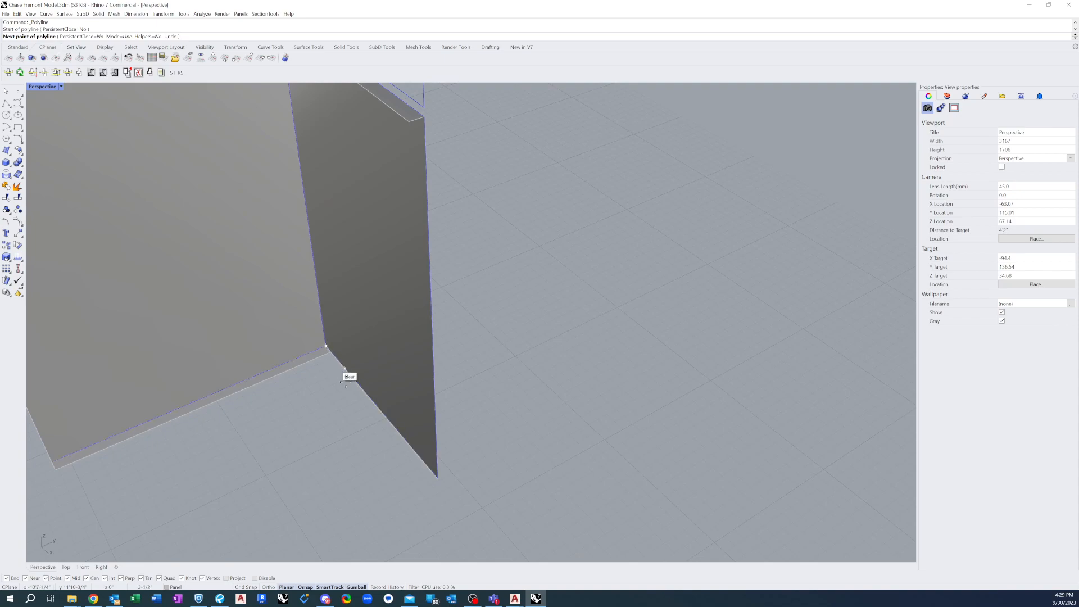
pyautogui.click(438, 477)
pyautogui.press('Return')
# Extrude the second face's bottom edge inward by 0.986 inch, using the direction of the first face's bottom return
pyautogui.write('ExtrudeCrv')
pyautogui.press('Return')
pyautogui.click(377, 409)
pyautogui.click(400, 427)
pyautogui.press('Return')
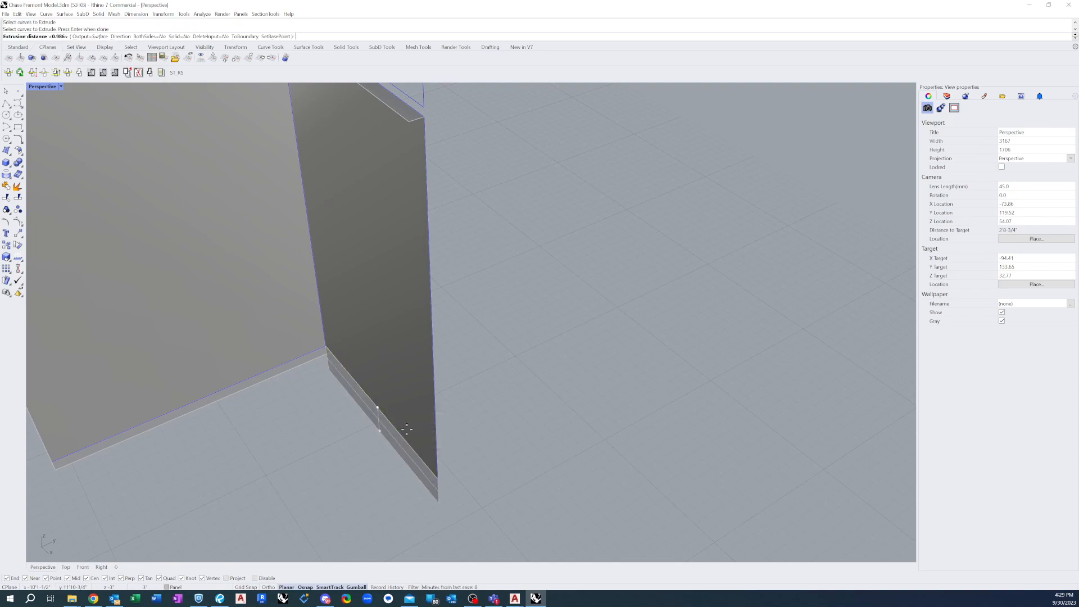
pyautogui.write('D')
pyautogui.press('Return')
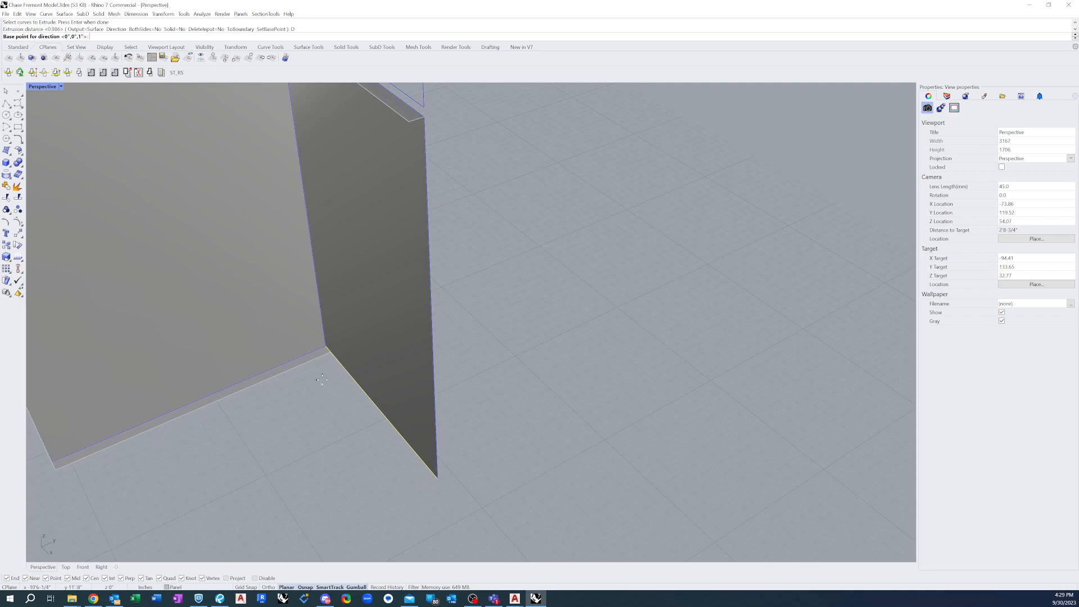
pyautogui.click(323, 355)
pyautogui.click(322, 355)
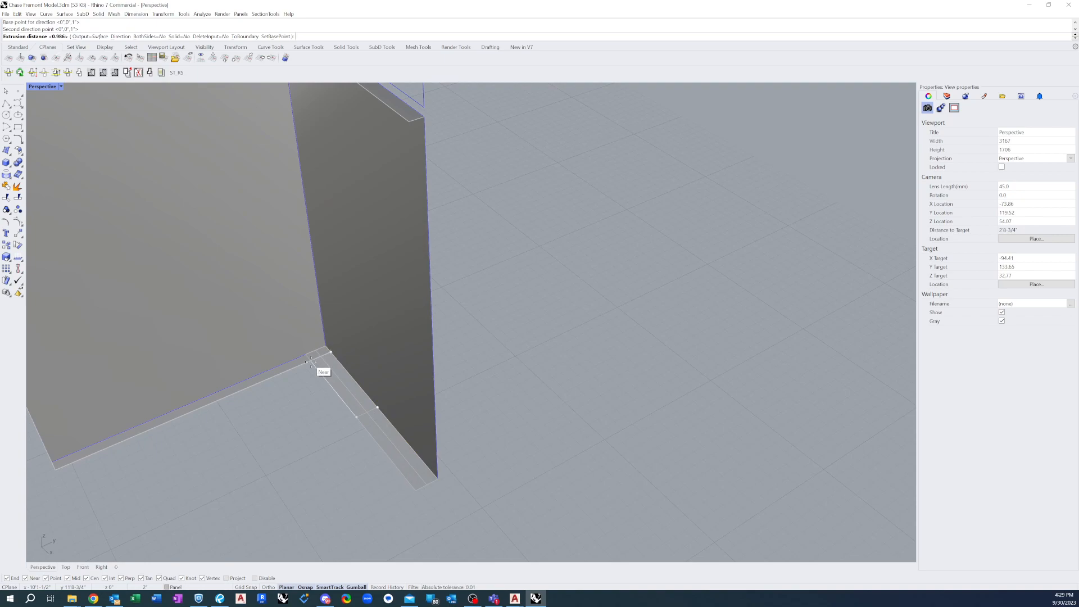
pyautogui.write('.986')
pyautogui.press('Return')
# Create a four-corner surface along the second face's free vertical edge, snapping to the end corners of its top and bottom returns
pyautogui.scroll(-2, 396, 434)
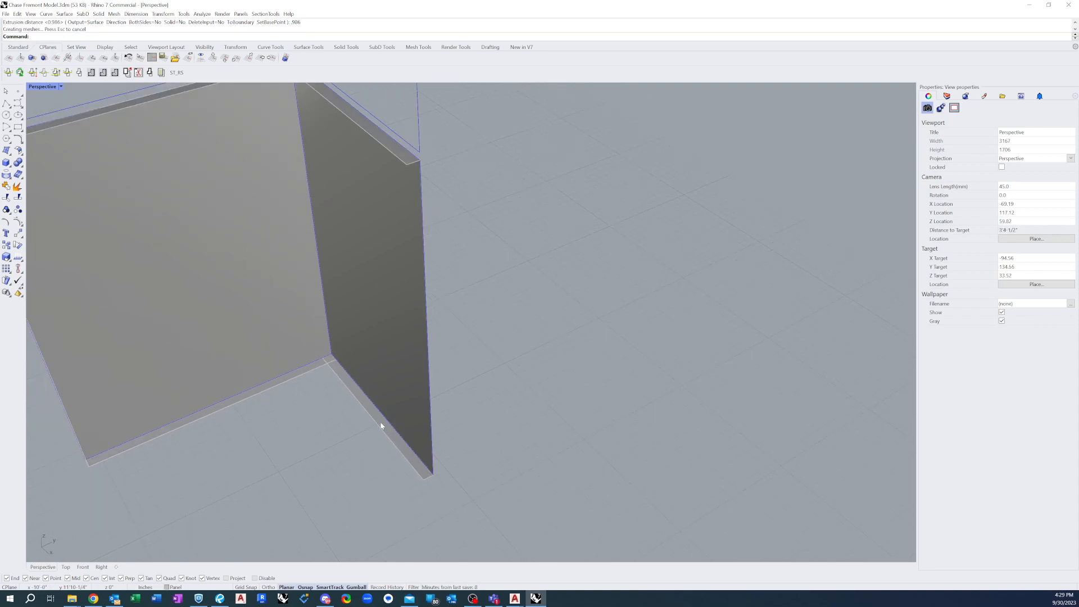
pyautogui.moveTo(442, 415); pyautogui.dragTo(431, 412, button='right')
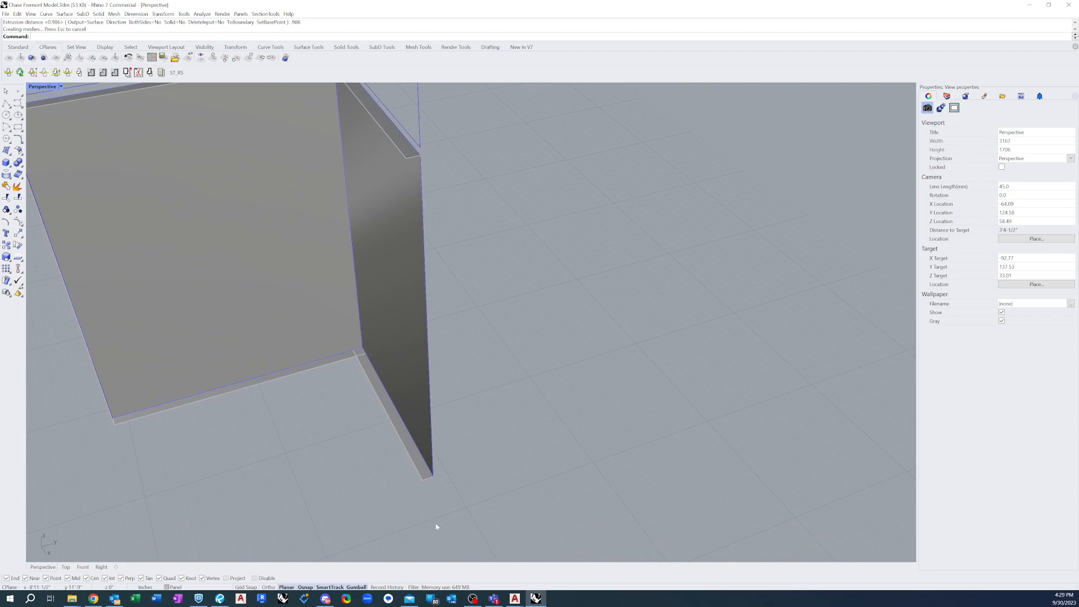
pyautogui.click(6, 151)
pyautogui.click(407, 159)
pyautogui.click(421, 157)
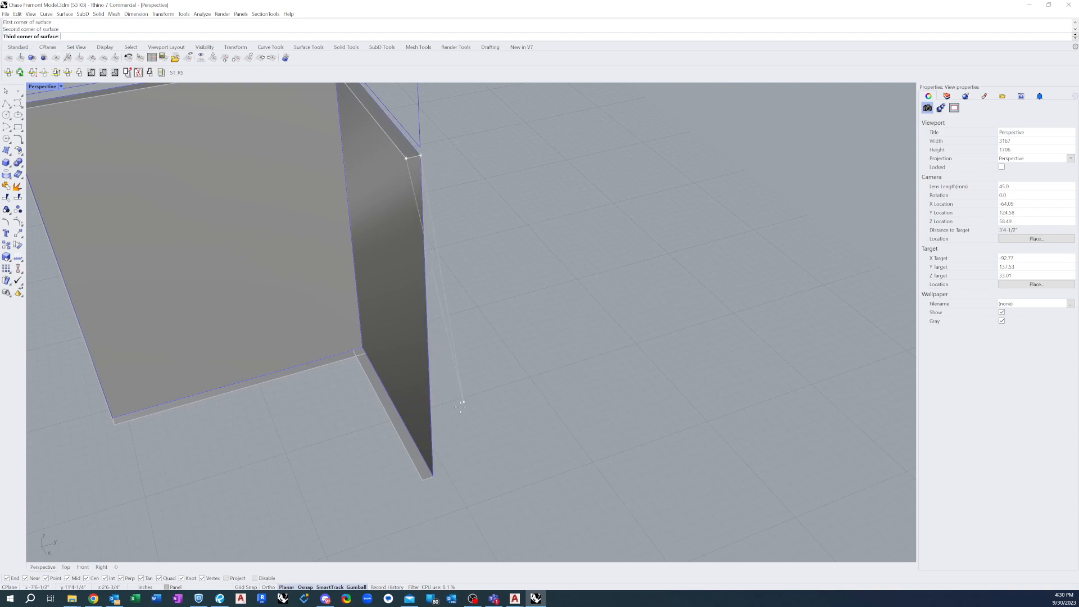
pyautogui.click(433, 476)
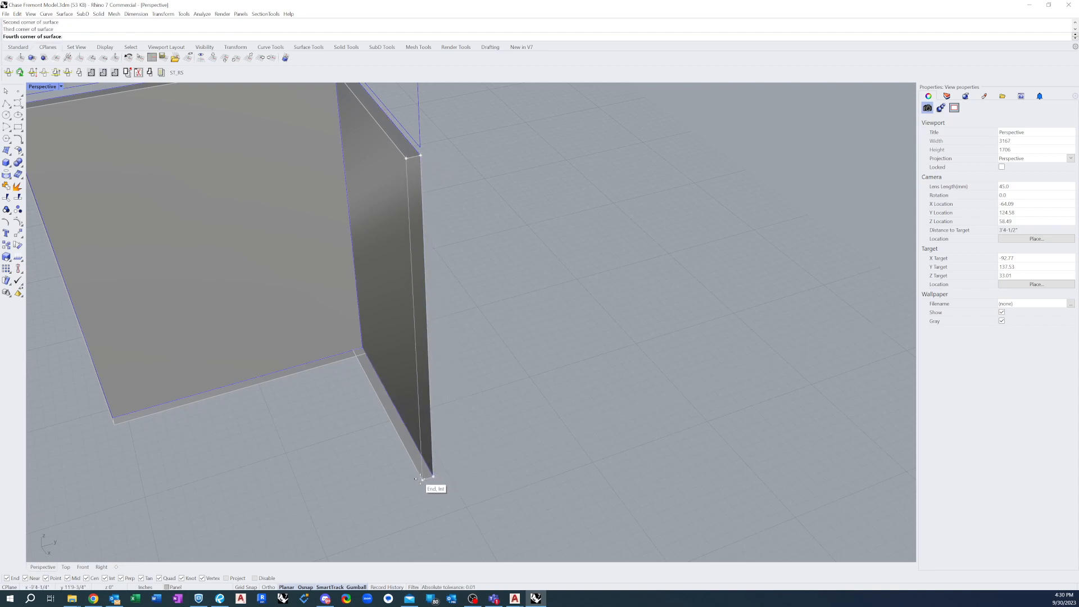
pyautogui.click(420, 479)
# Try to split the top returns of both panel faces against each other at the shared corner
pyautogui.scroll(-4, 549, 478)
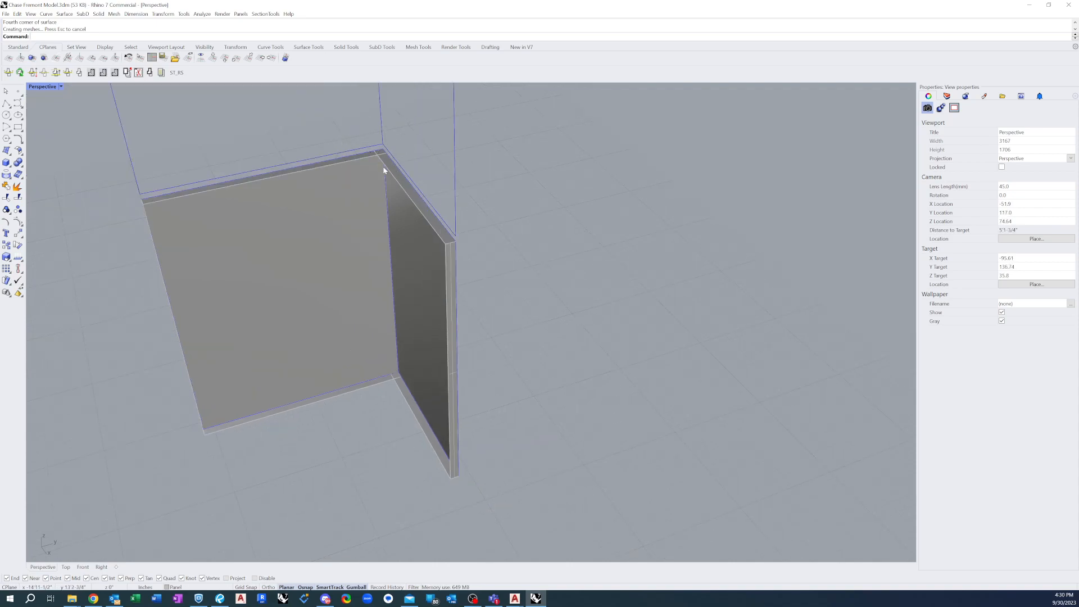
pyautogui.moveTo(166, 215); pyautogui.dragTo(188, 227, button='right')
pyautogui.scroll(-4, 339, 380)
pyautogui.scroll(10, 360, 191)
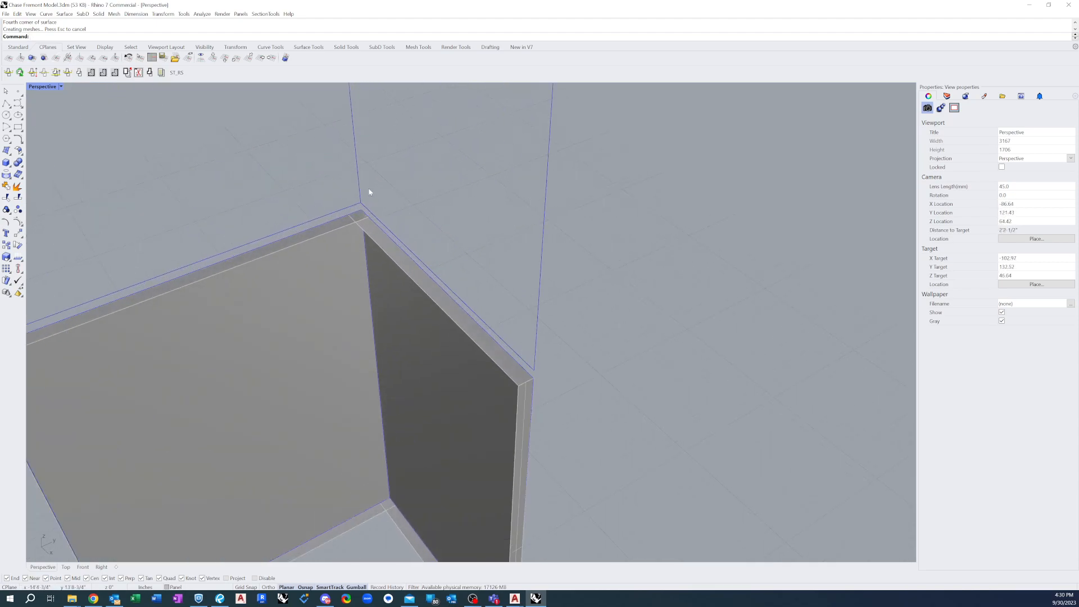
pyautogui.scroll(-4, 371, 236)
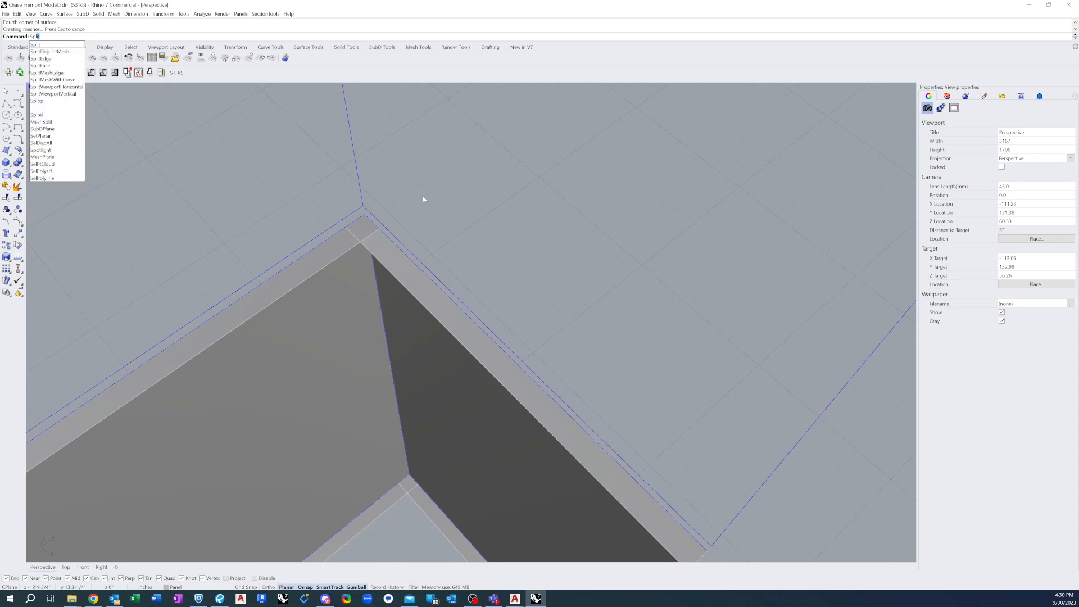
pyautogui.press('Return')
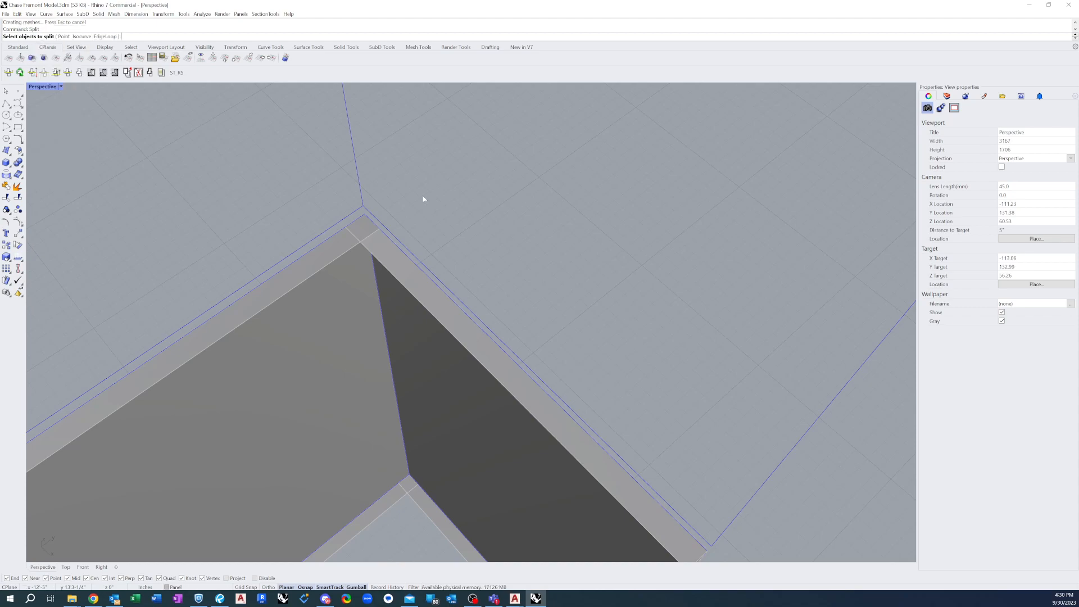
pyautogui.click(337, 248)
pyautogui.click(380, 249)
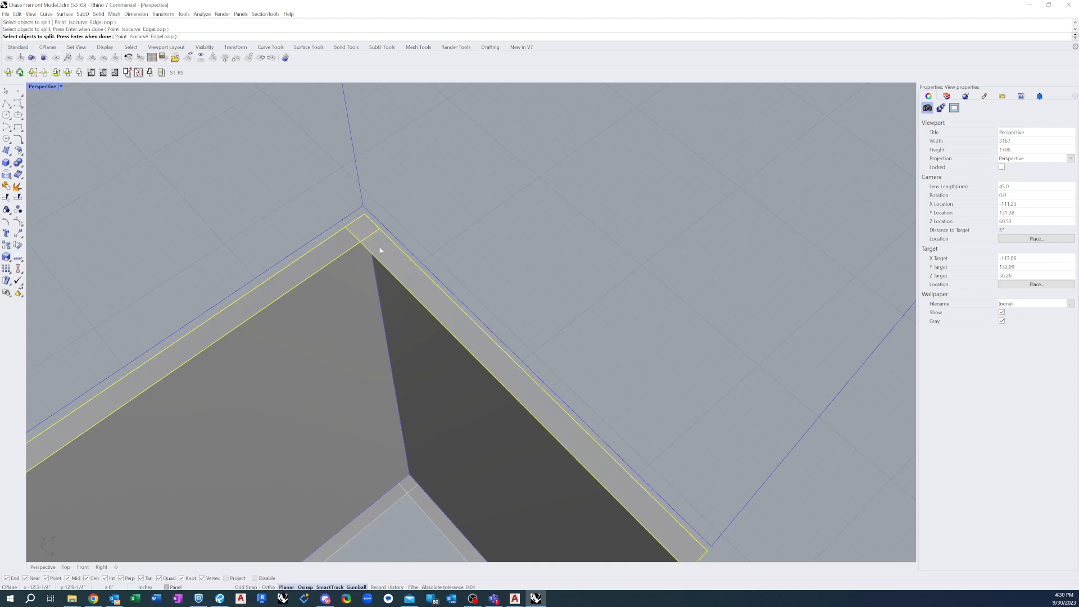
pyautogui.press('Return')
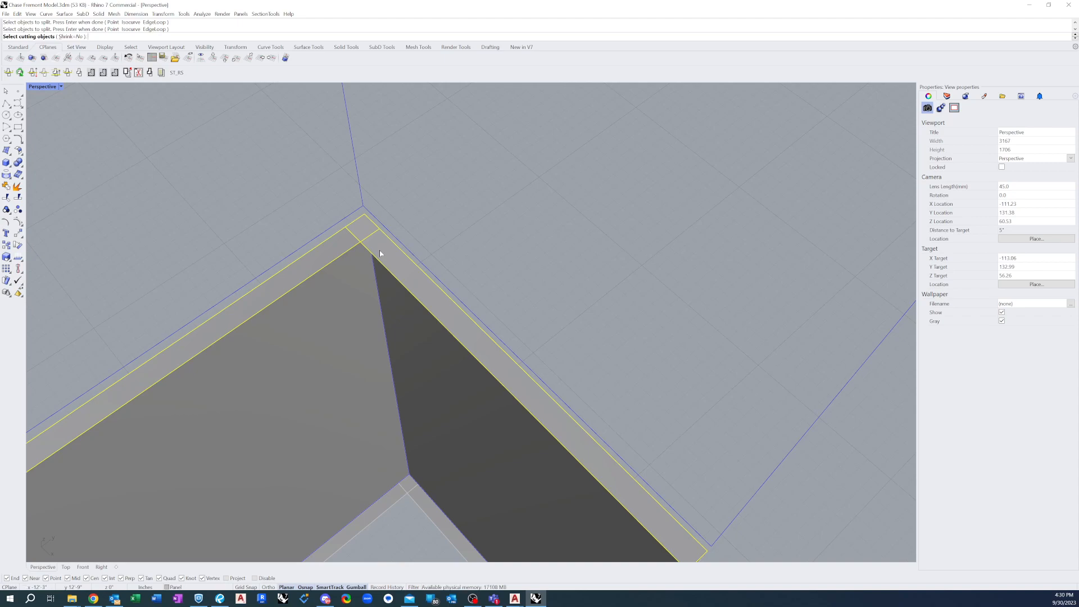
pyautogui.press('Return')
# Check the overlapping top returns at the shared corner for separate pieces by selecting them individually
pyautogui.click(340, 244)
pyautogui.click(386, 247)
pyautogui.click(367, 234)
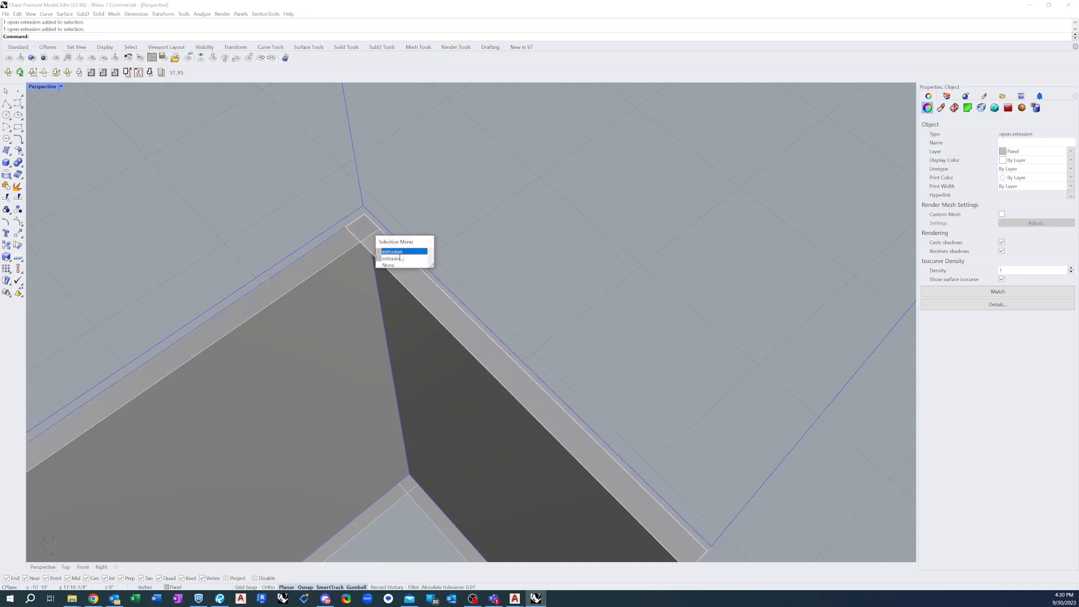
pyautogui.click(426, 213)
pyautogui.click(356, 230)
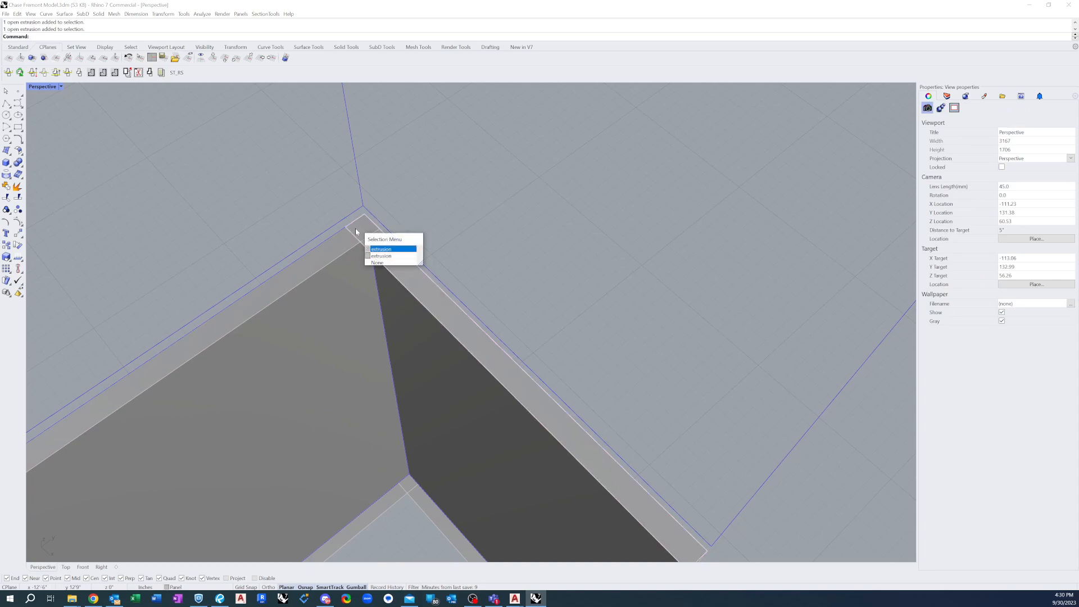
pyautogui.click(376, 249)
pyautogui.click(433, 253)
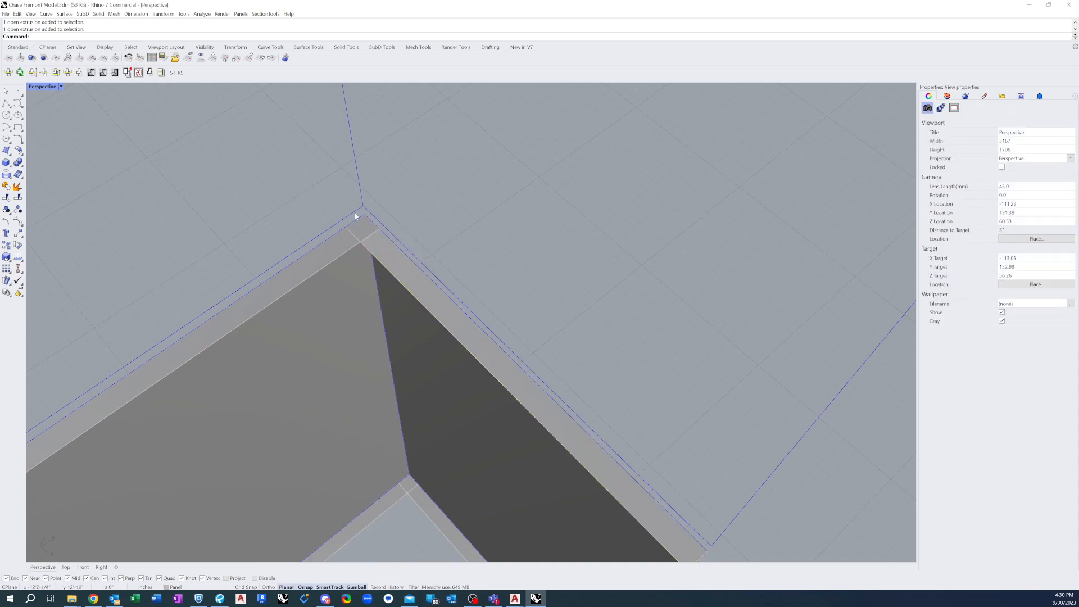
pyautogui.click(341, 243)
pyautogui.keyDown('shift'); pyautogui.click(380, 250); pyautogui.keyUp('shift')
pyautogui.write('JoinEdge')
pyautogui.press('Return')
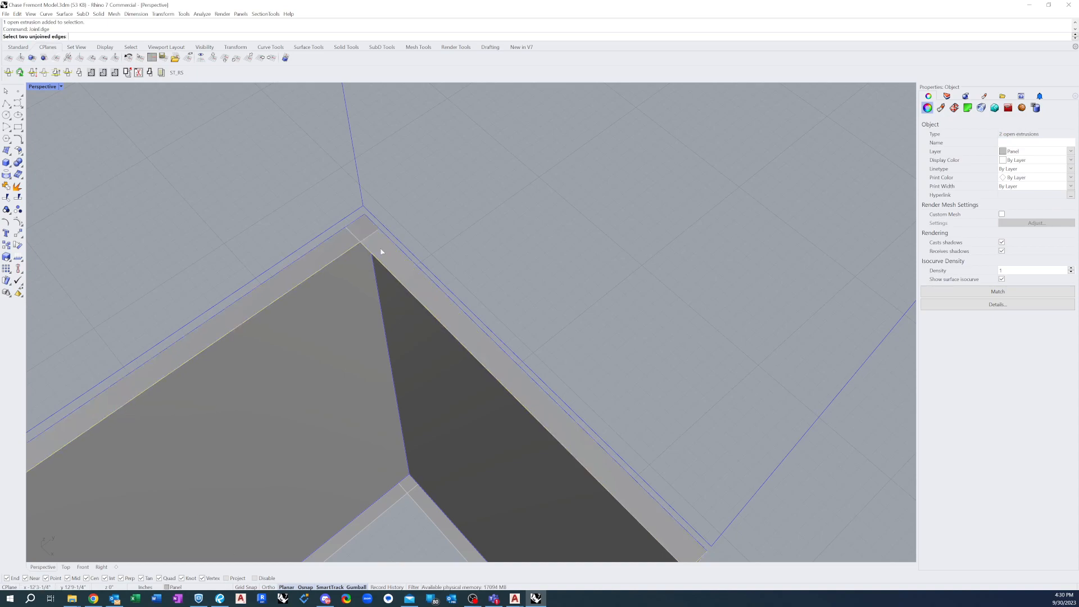
pyautogui.press('Escape')
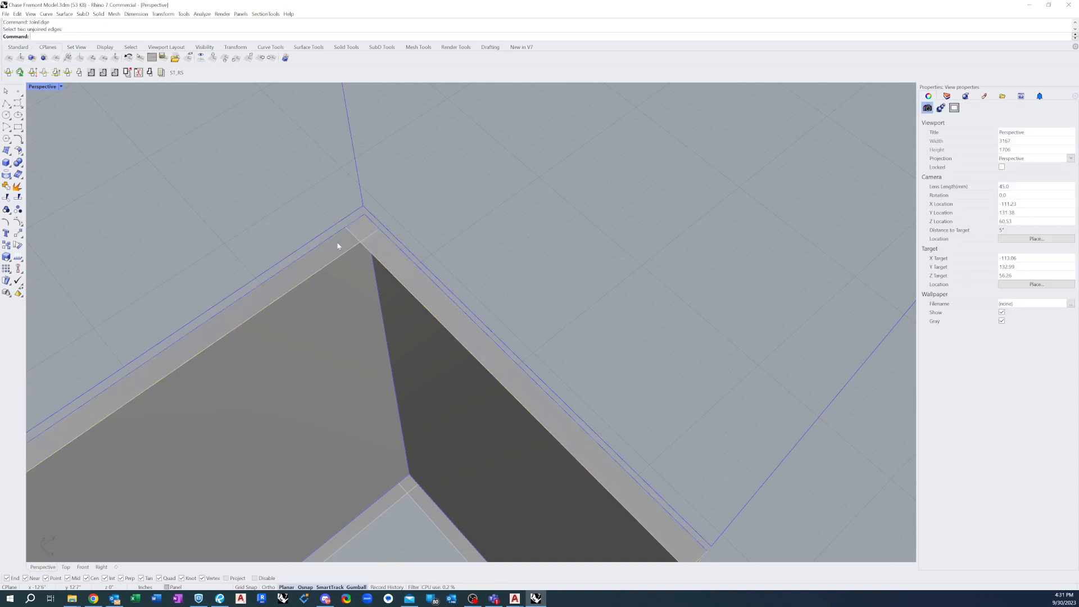
# Join the first face's top return with the second face's top return
pyautogui.click(346, 247)
pyautogui.click(320, 183)
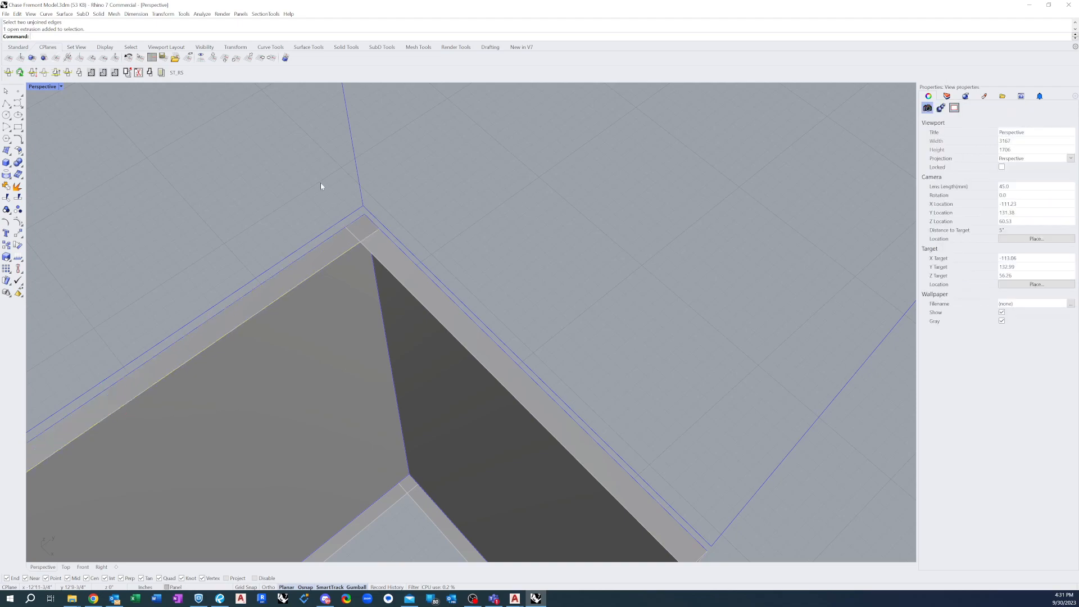
pyautogui.write('join')
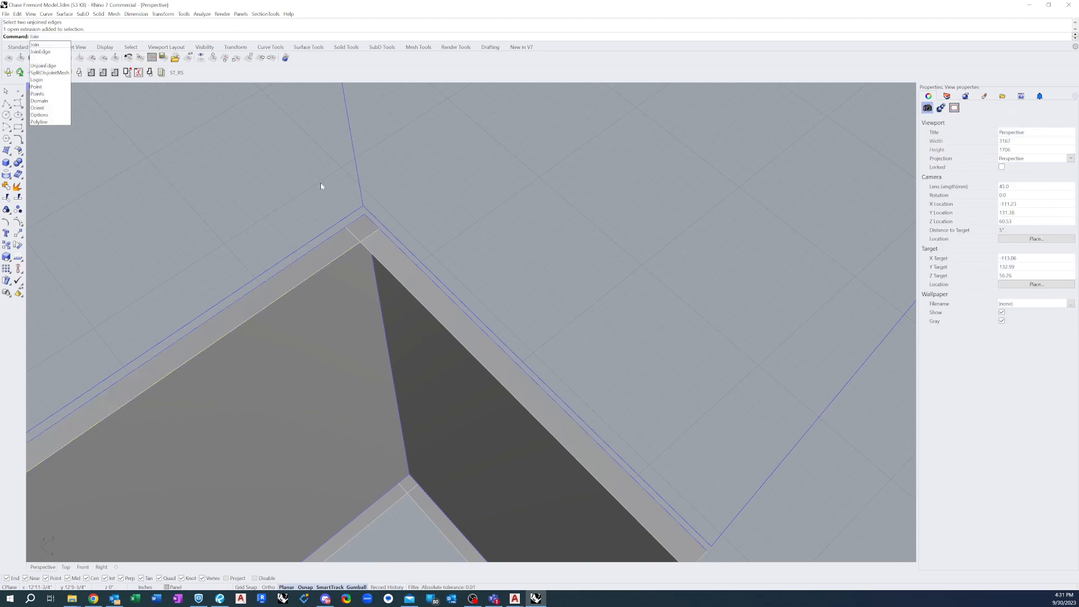
pyautogui.press('Return')
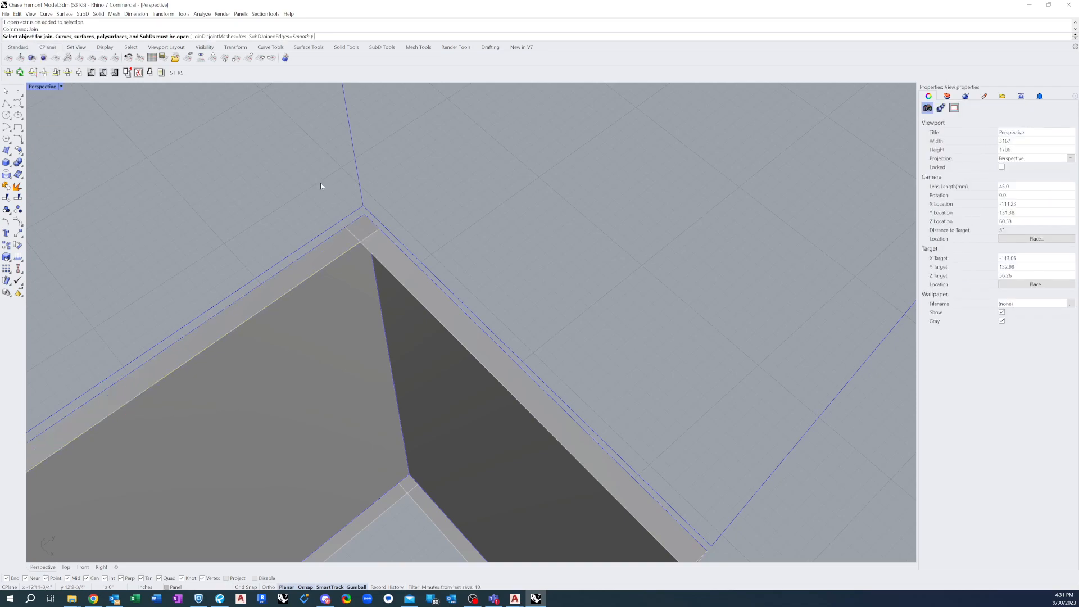
pyautogui.click(337, 250)
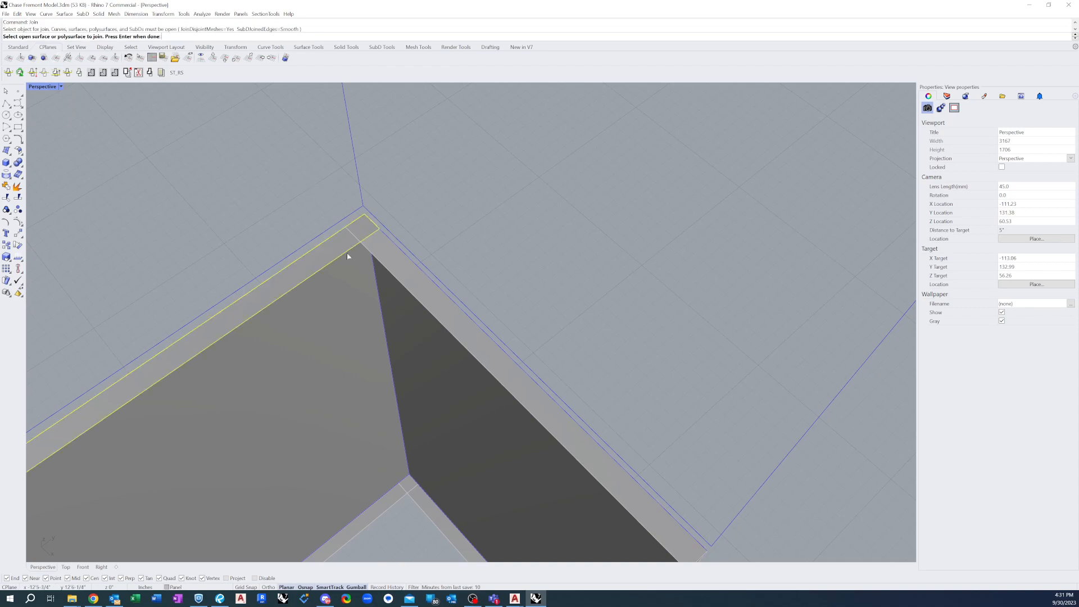
pyautogui.click(382, 255)
pyautogui.press('Return')
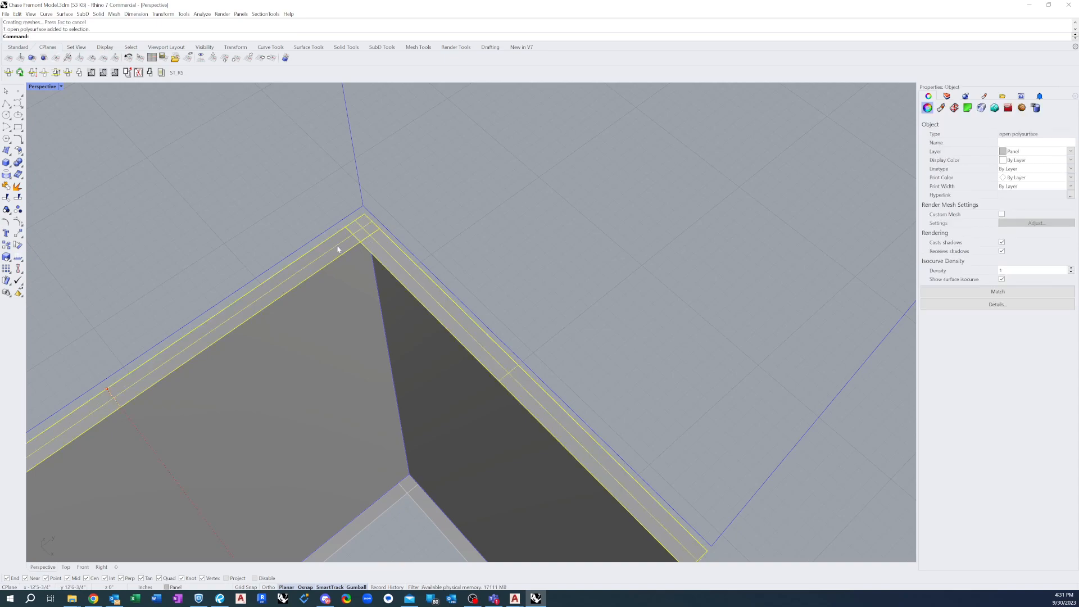
# Try to split the joined top-return polysurface at the overlapping shared corner
pyautogui.click(436, 176)
pyautogui.write('S')
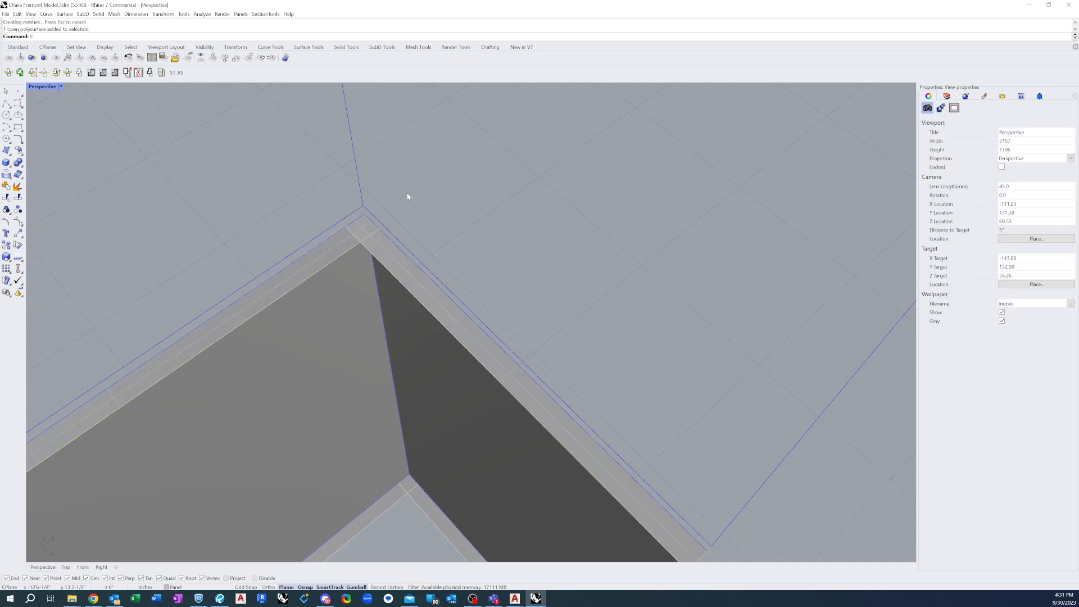
pyautogui.write('plit')
pyautogui.press('Return')
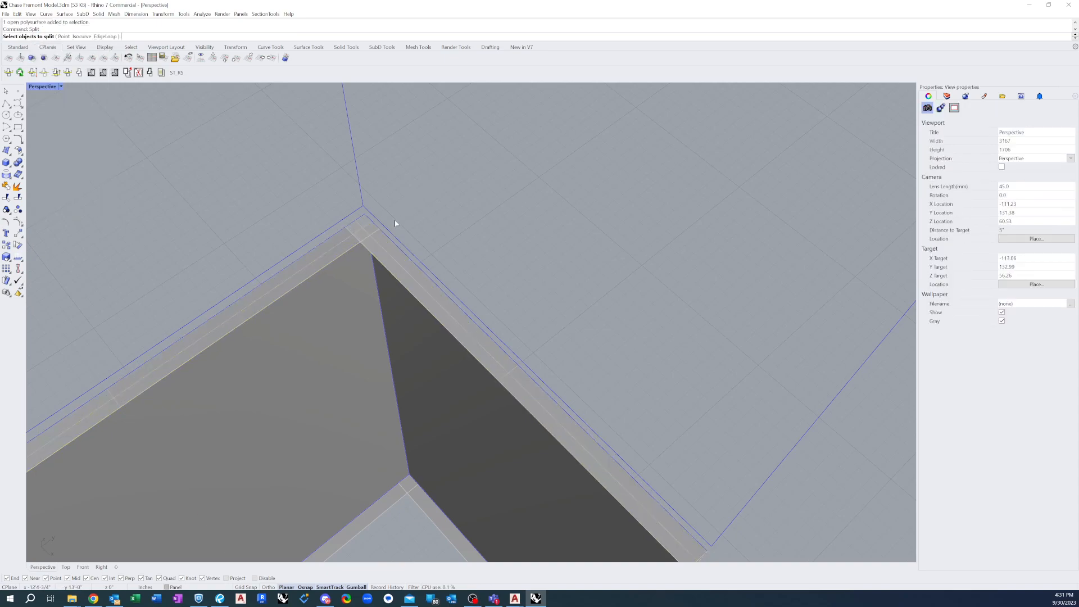
pyautogui.click(344, 247)
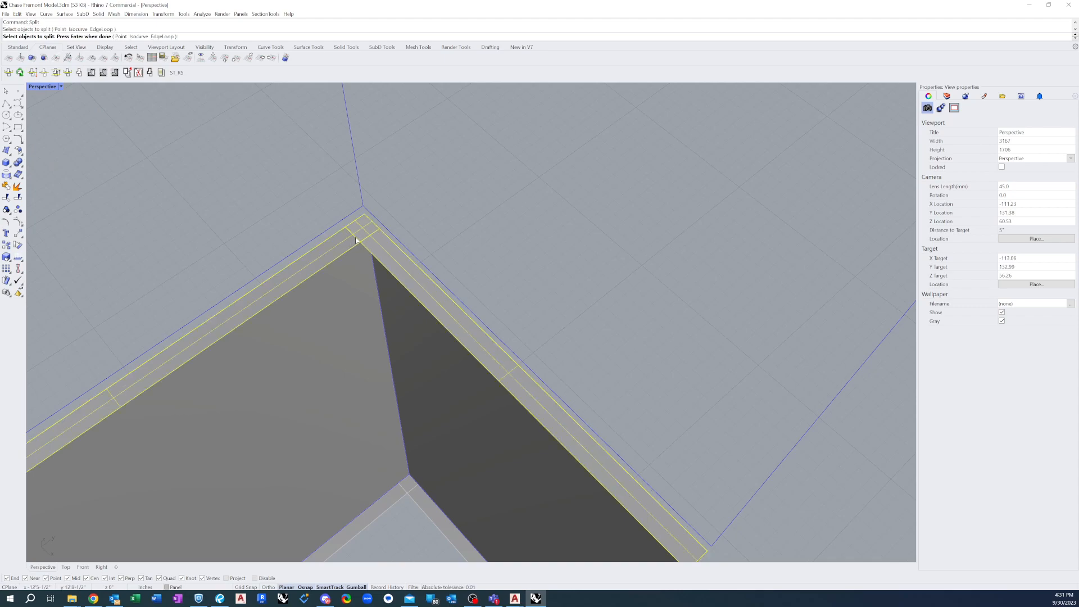
pyautogui.press('Return')
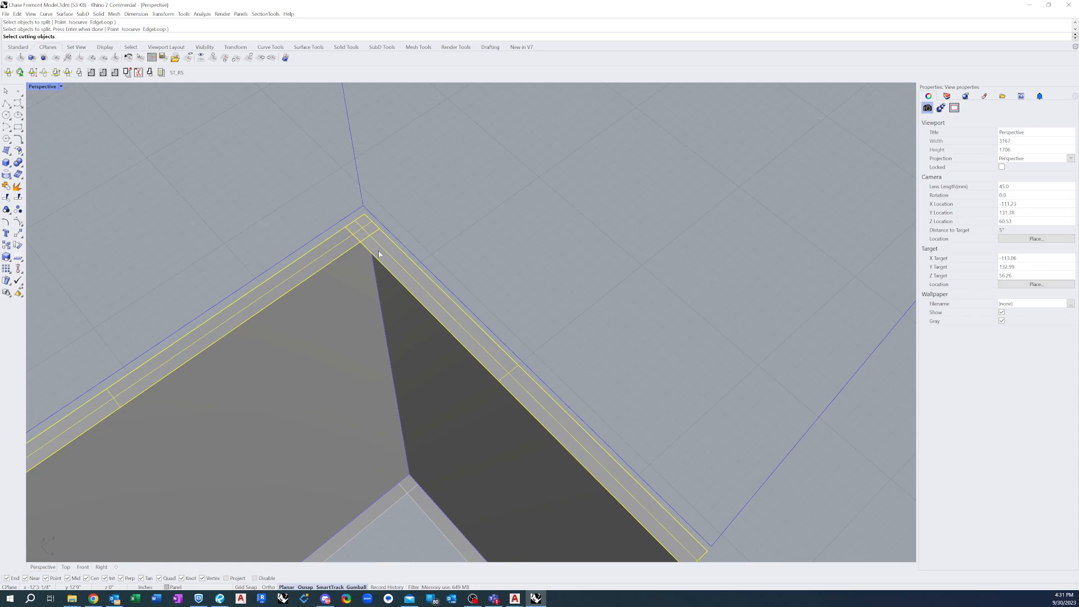
pyautogui.press('Escape')
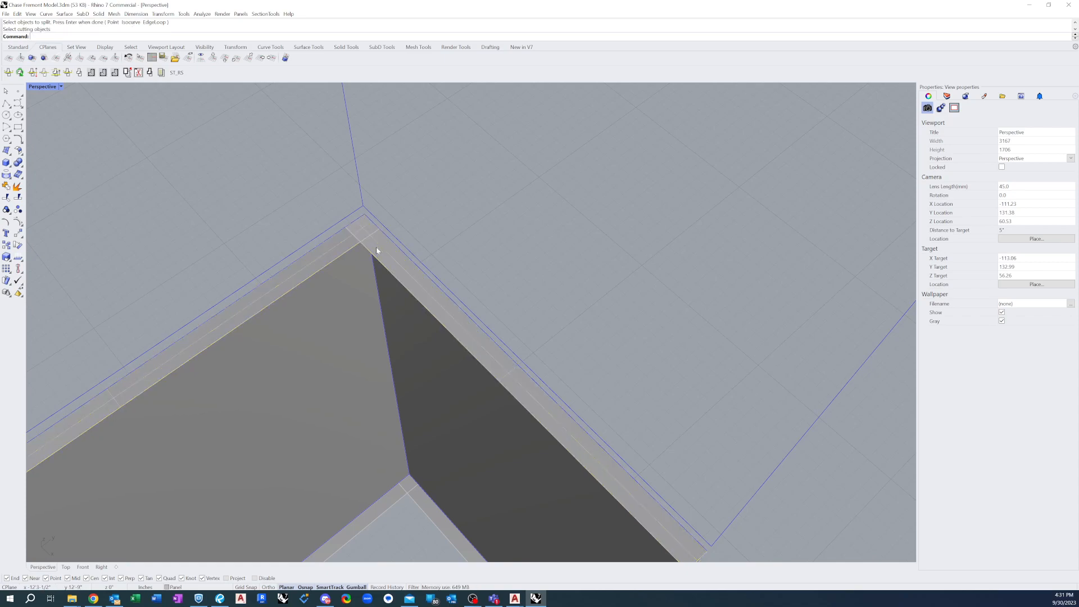
# Undo the join of the two top returns and the four-corner surface made before it
pyautogui.click(362, 232)
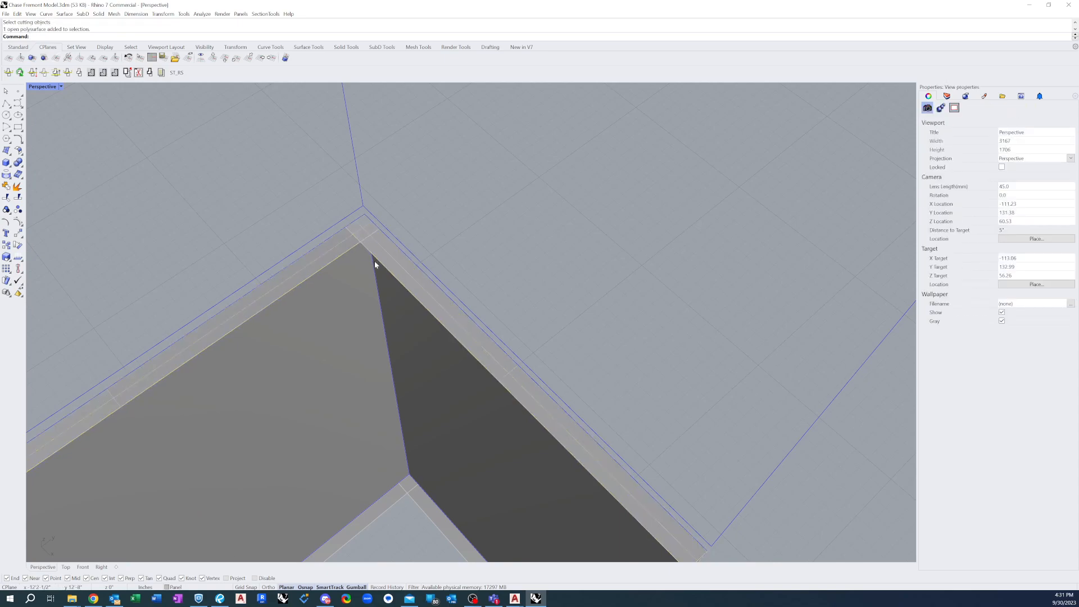
pyautogui.click(337, 243)
pyautogui.press('Escape')
pyautogui.hotkey('ctrl', 'z')
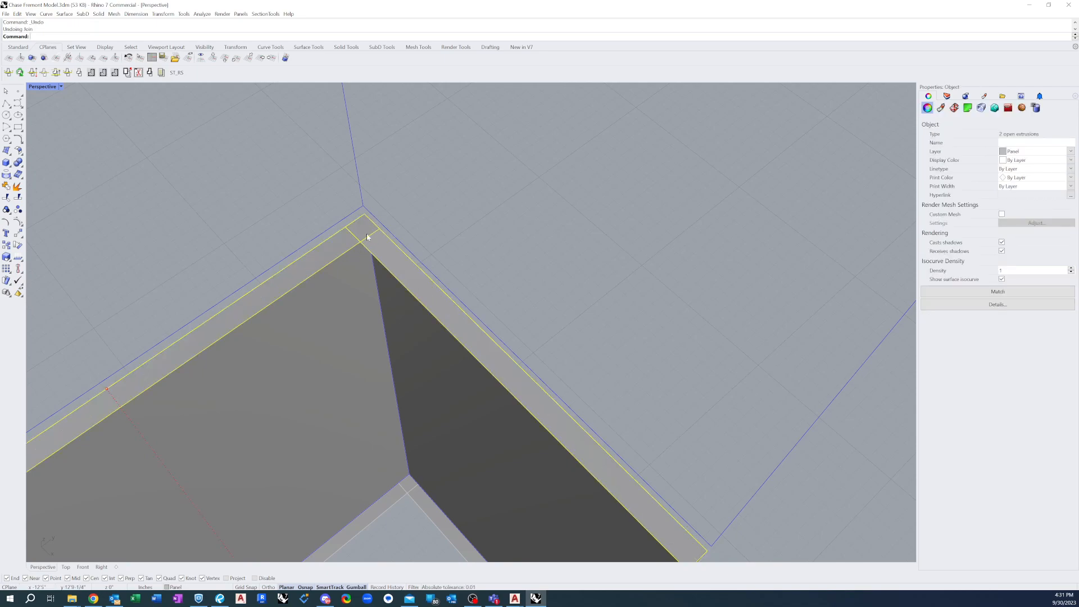
pyautogui.press('Escape')
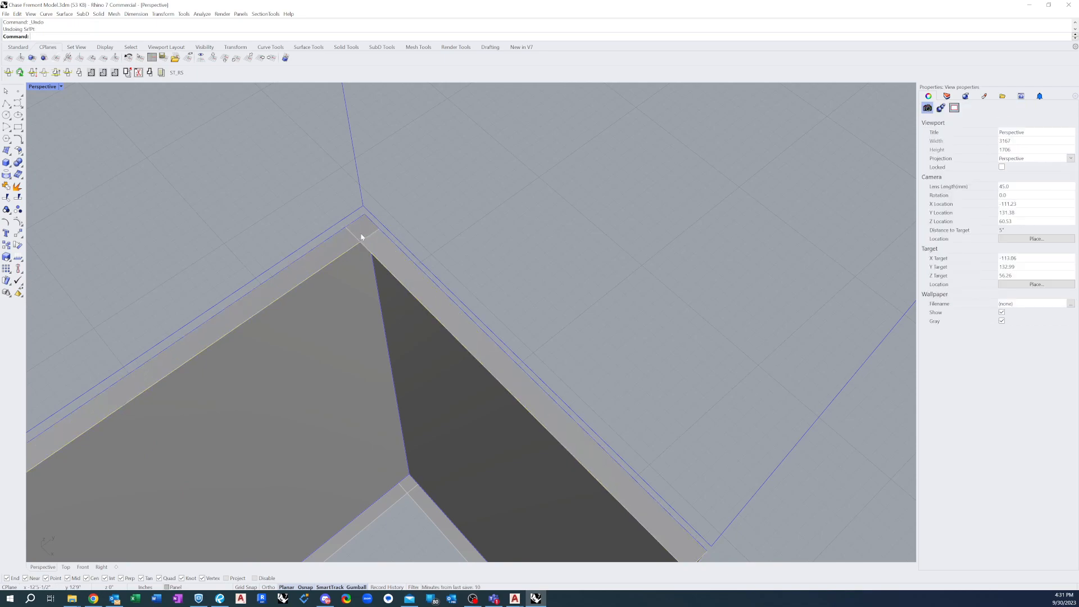
# Split the first face's top return using the second face's top return as the cutting object
pyautogui.click(364, 233)
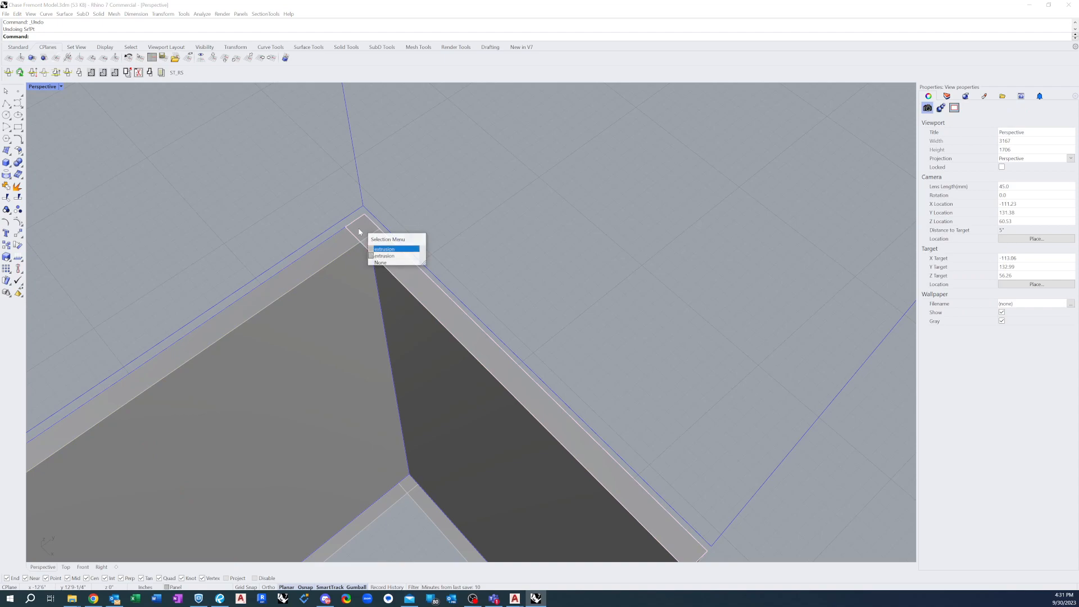
pyautogui.click(377, 256)
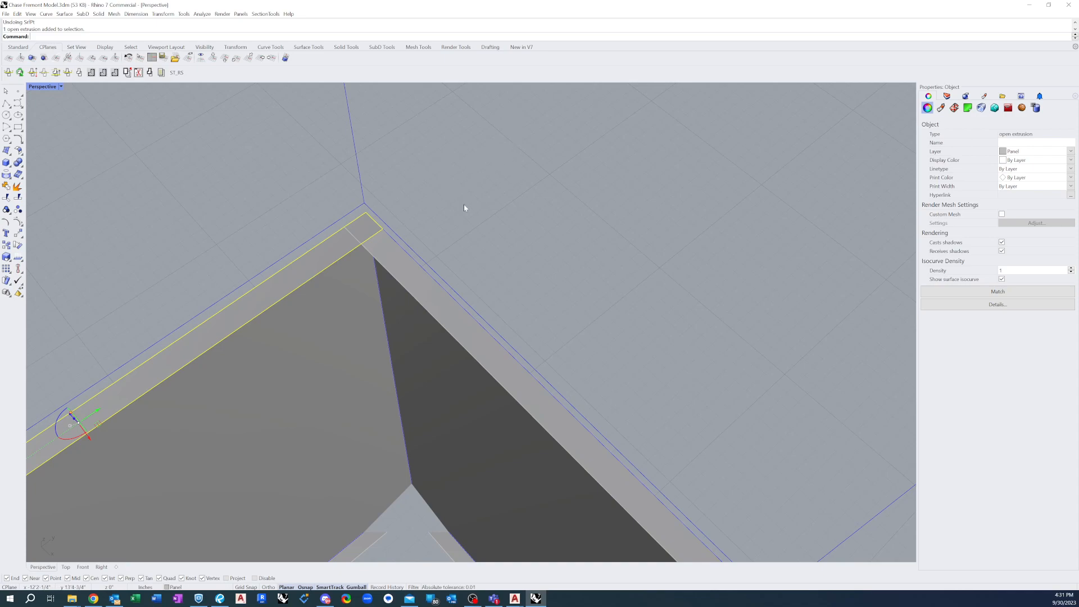
pyautogui.press('Escape')
pyautogui.write('S')
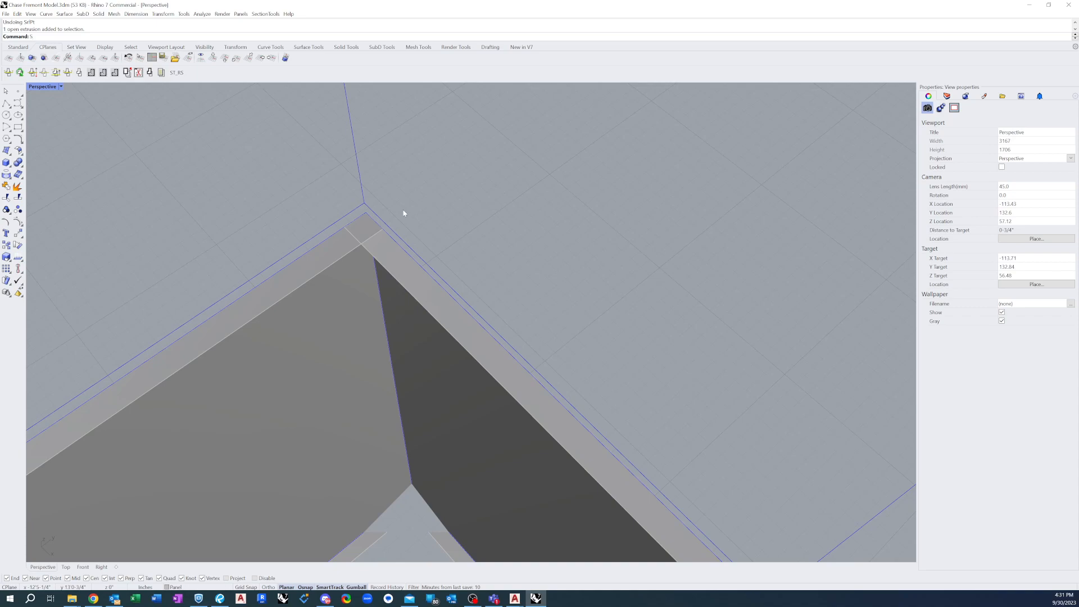
pyautogui.write('plit')
pyautogui.press('Return')
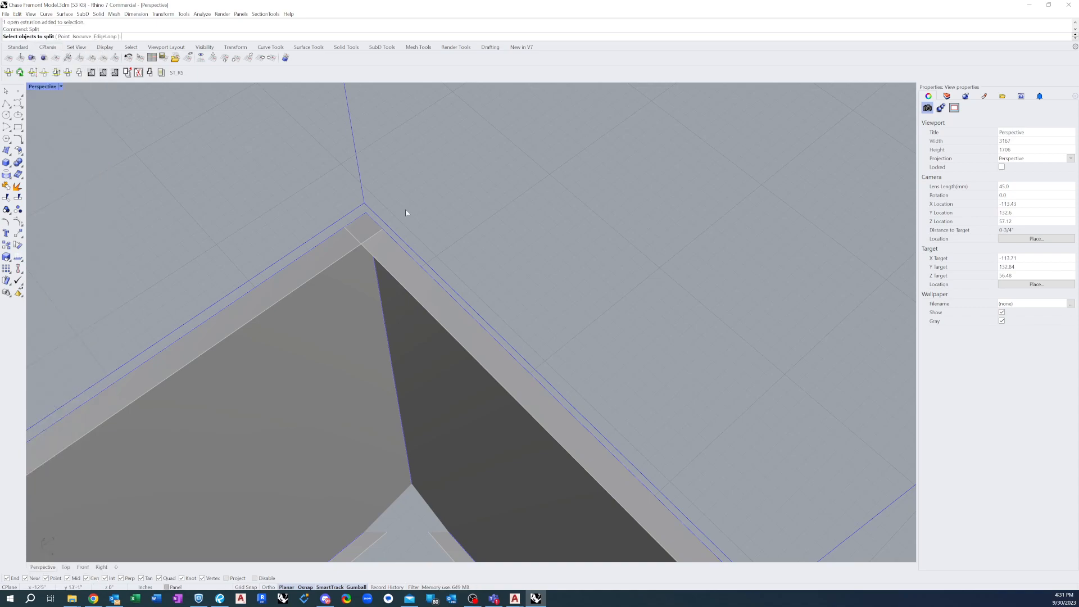
pyautogui.click(339, 249)
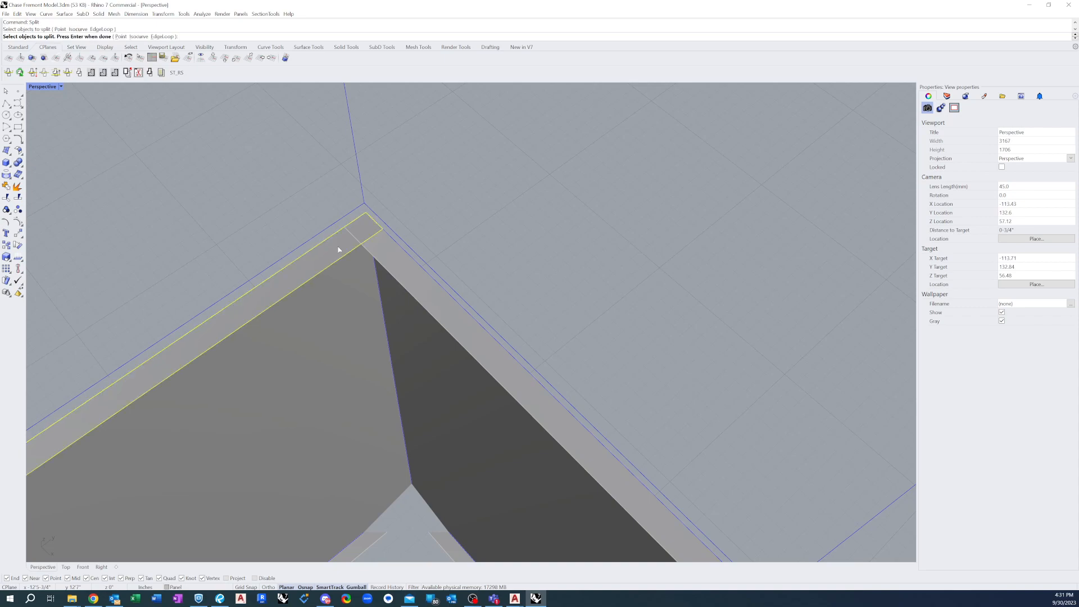
pyautogui.moveTo(339, 249); pyautogui.dragTo(342, 250, button='right')
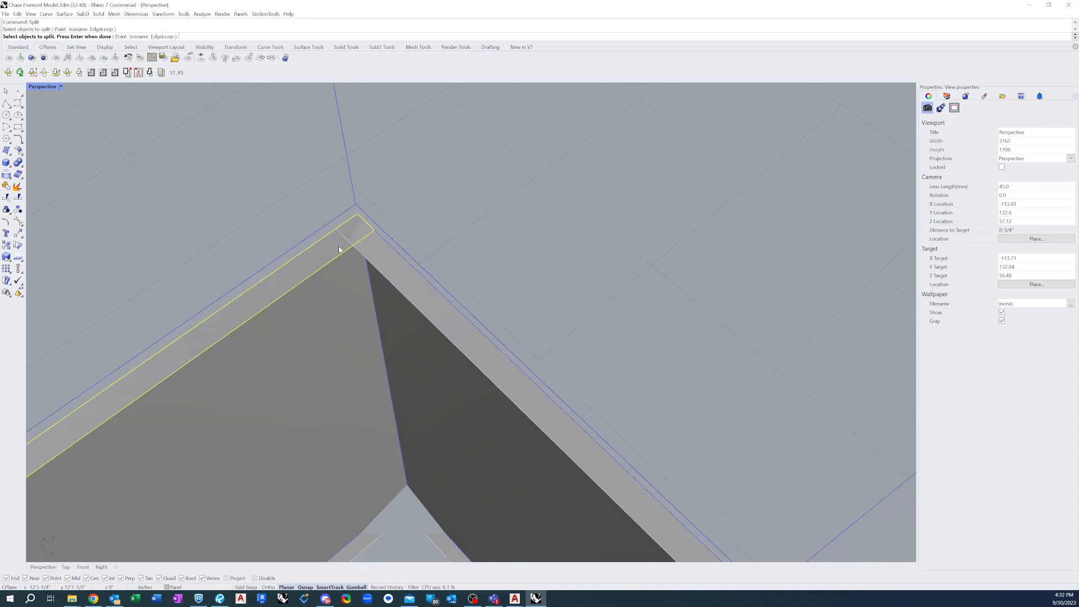
pyautogui.rightClick(342, 249)
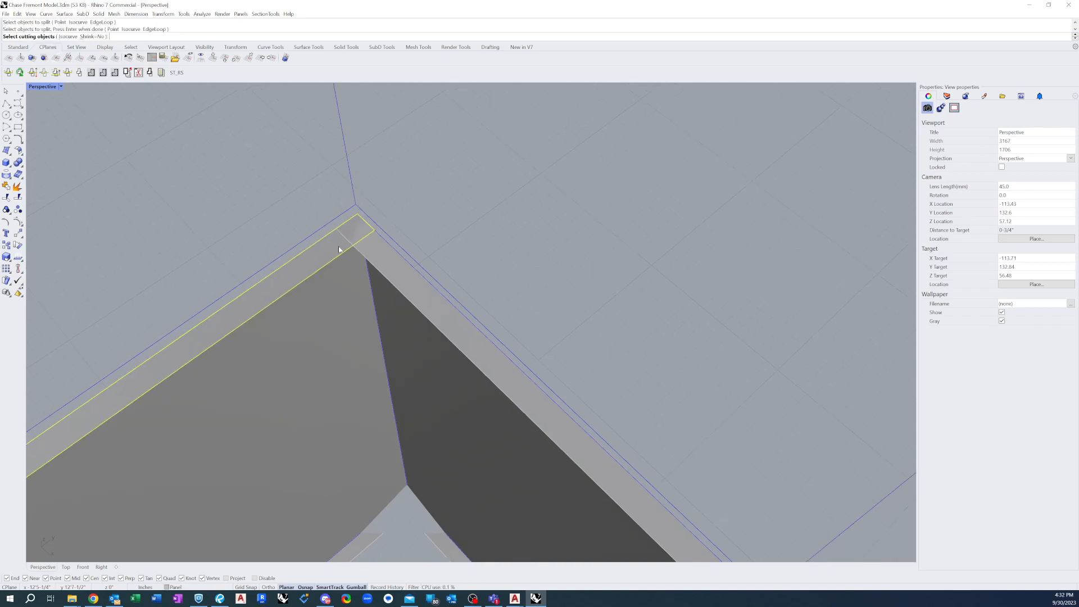
pyautogui.click(376, 254)
pyautogui.rightClick(376, 254)
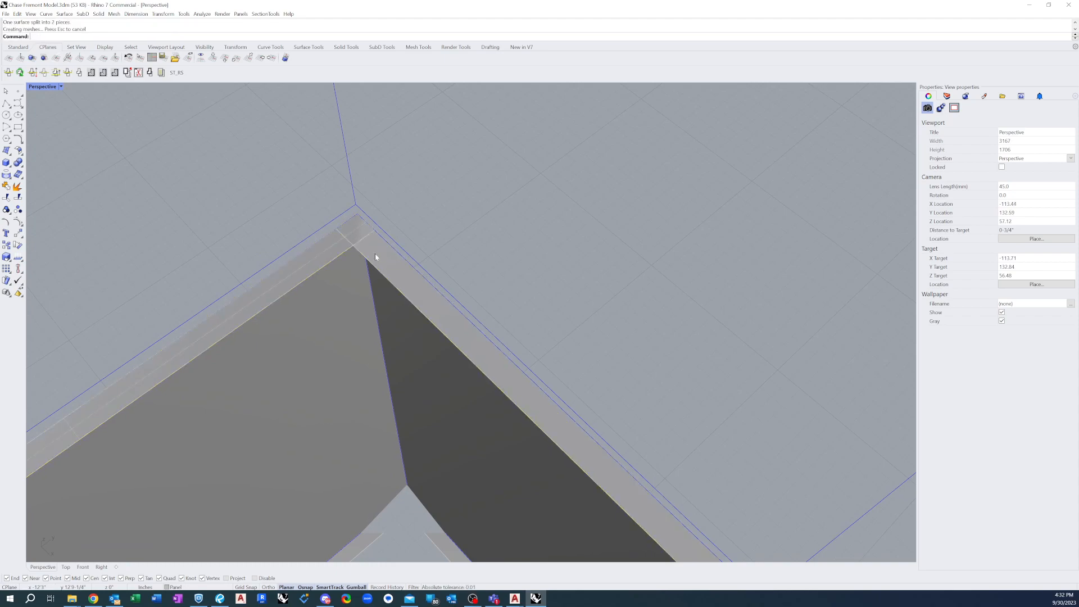
# Delete the small split-off piece of the first face's top return that overlaps the second return at the shared corner
pyautogui.click(360, 230)
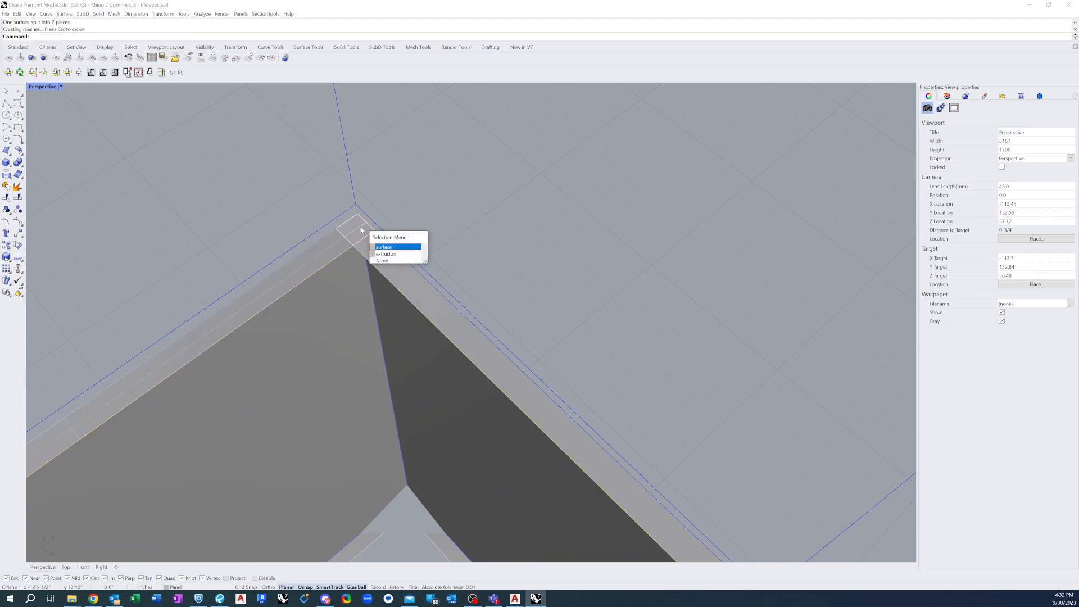
pyautogui.click(314, 219)
pyautogui.click(370, 251)
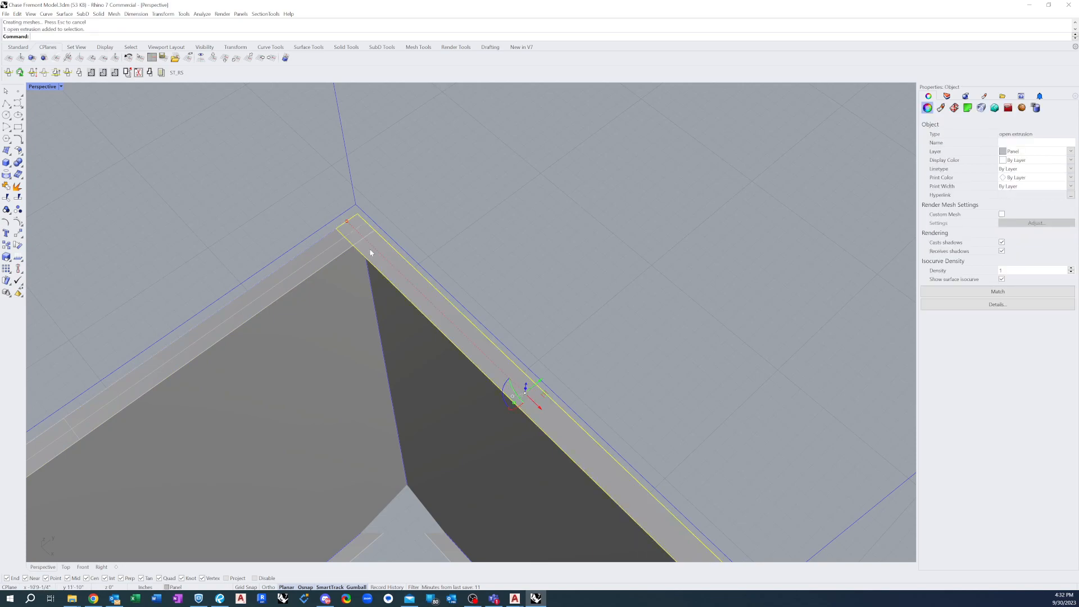
pyautogui.click(315, 197)
pyautogui.moveTo(314, 201); pyautogui.dragTo(409, 268)
pyautogui.press('Delete')
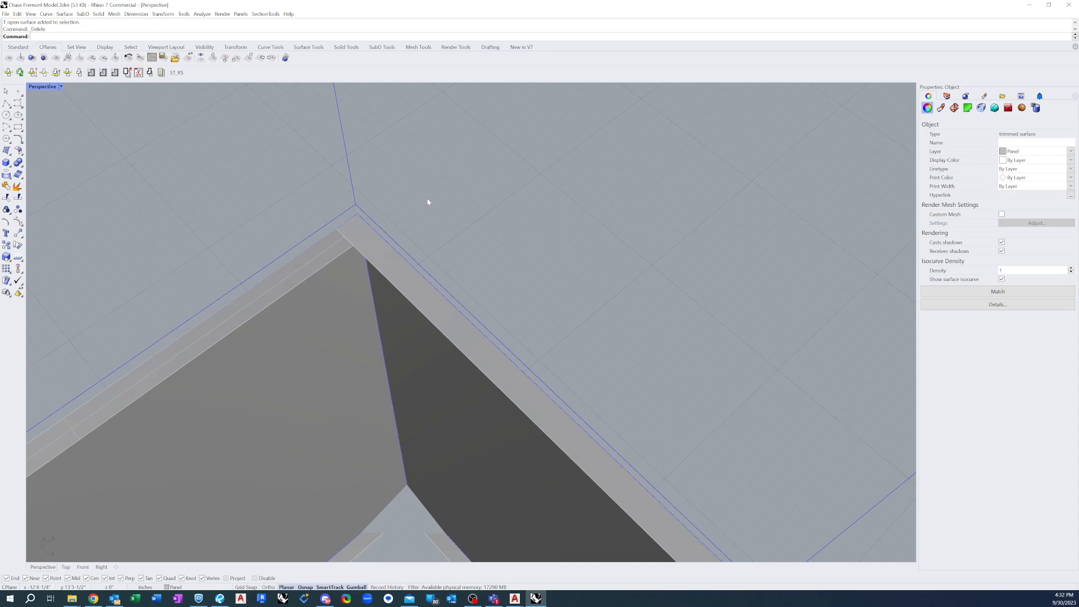
# Join the trimmed top return of the first face with the second face's top return into one polysurface
pyautogui.click(337, 245)
pyautogui.click(366, 232)
pyautogui.click(333, 249)
pyautogui.click(357, 231)
pyautogui.click(331, 249)
pyautogui.click(441, 194)
pyautogui.click(337, 242)
pyautogui.keyDown('shift'); pyautogui.click(361, 235); pyautogui.keyUp('shift')
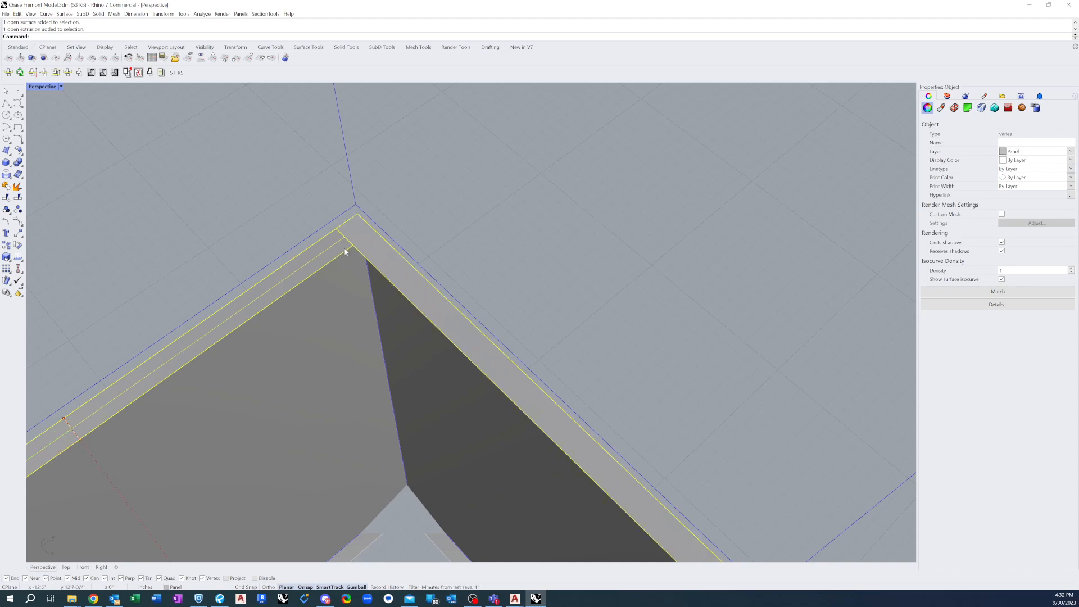
pyautogui.write('Join')
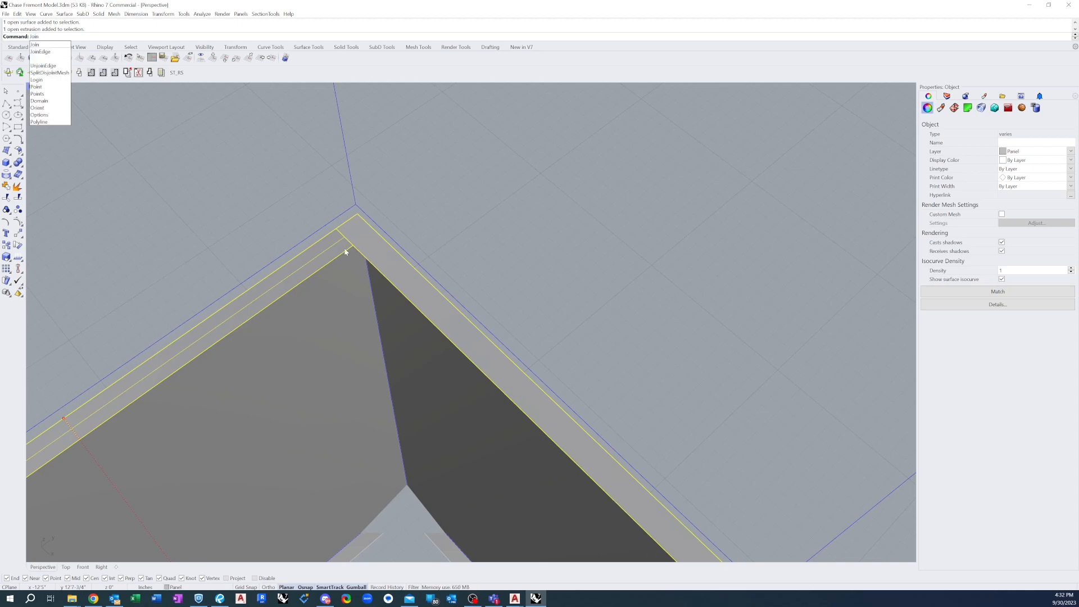
pyautogui.press('Return')
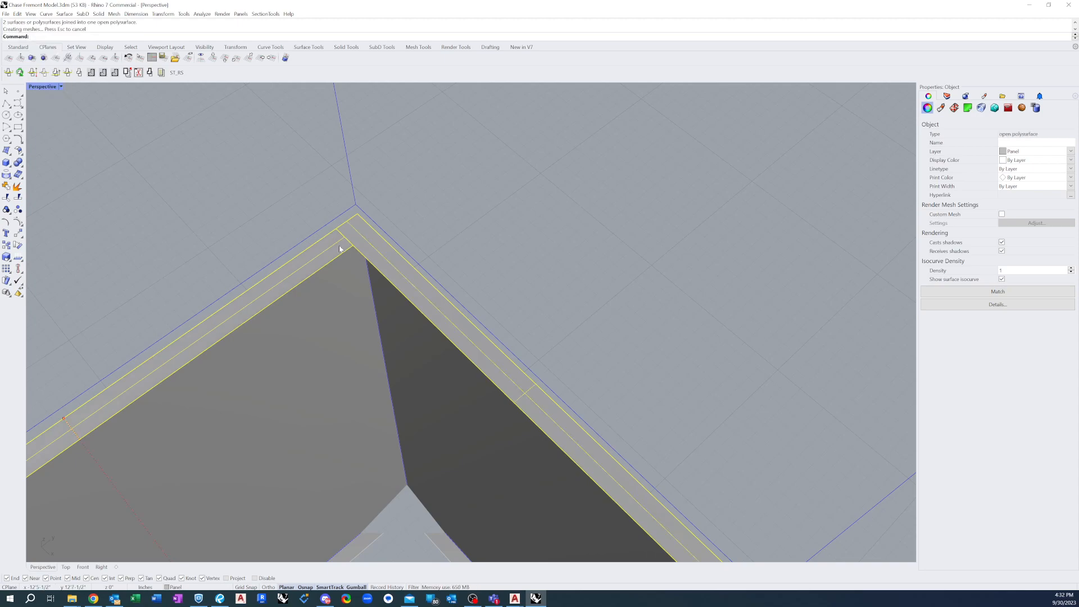
pyautogui.click(421, 220)
pyautogui.click(330, 251)
pyautogui.click(403, 220)
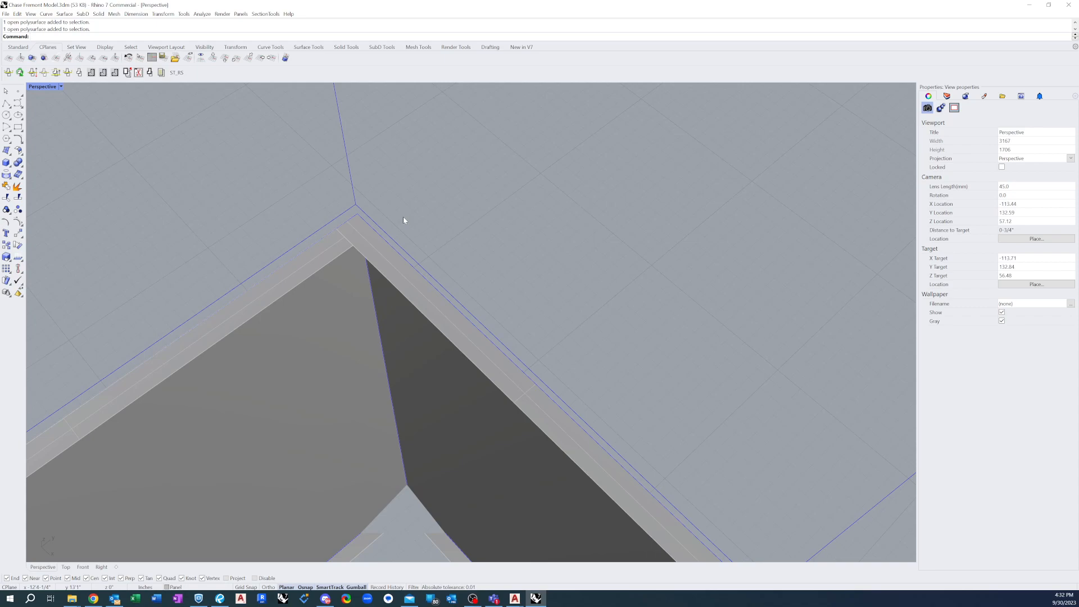
# Merge all coplanar faces of the joined top-return polysurface using MergeAllCoplanarFaces
pyautogui.write('MergeAllCoplanarFaces')
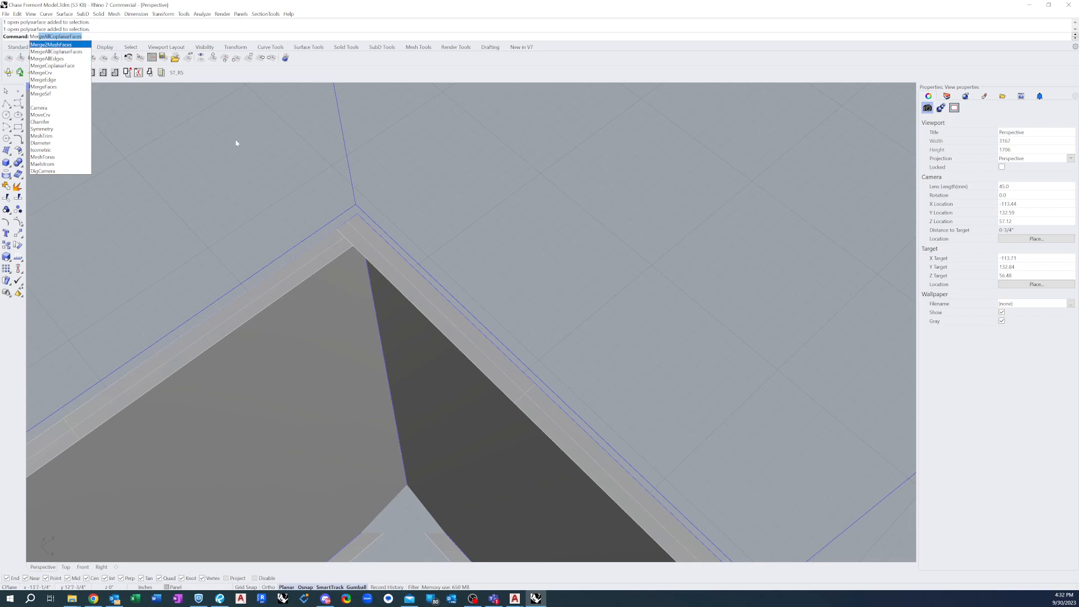
pyautogui.press('Return')
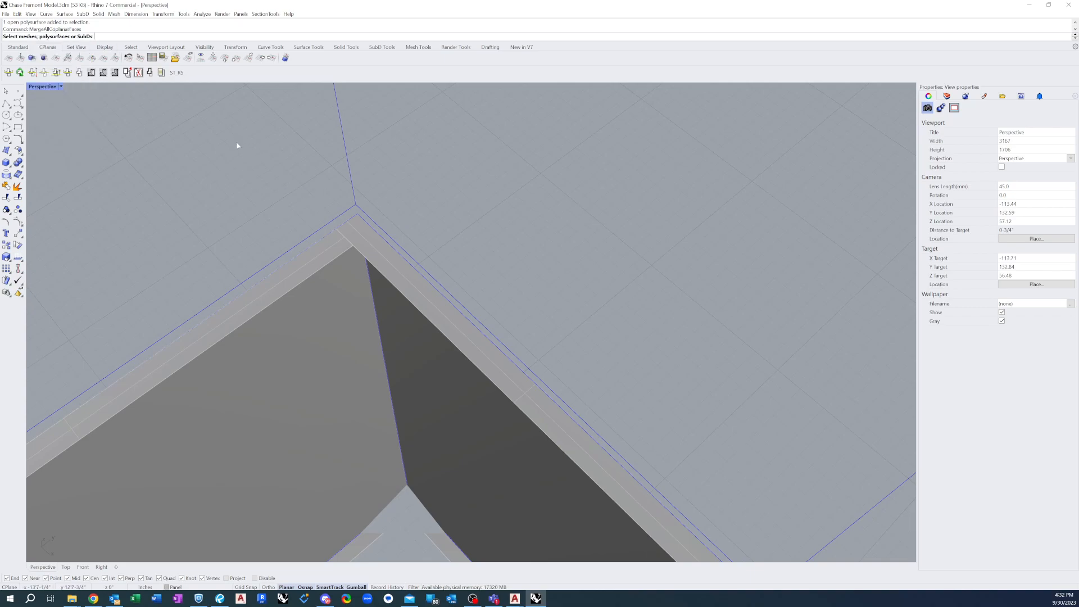
pyautogui.click(340, 239)
pyautogui.press('Return')
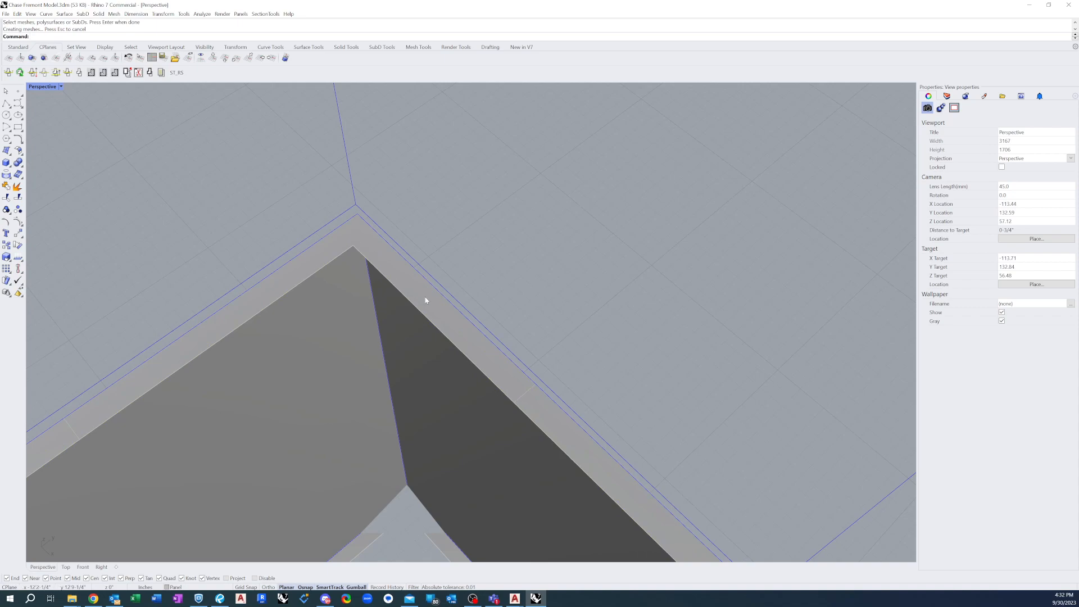
# Draw a diagonal polyline across the merged top return, from its outer corner to its inner corner where the two faces meet
pyautogui.scroll(-10, 434, 222)
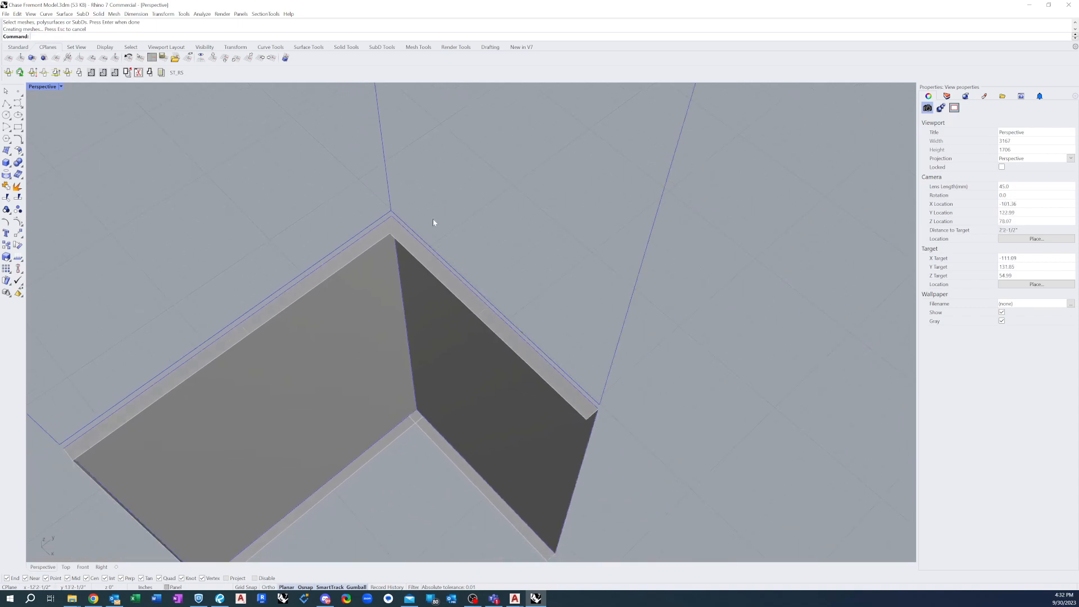
pyautogui.scroll(3, 409, 232)
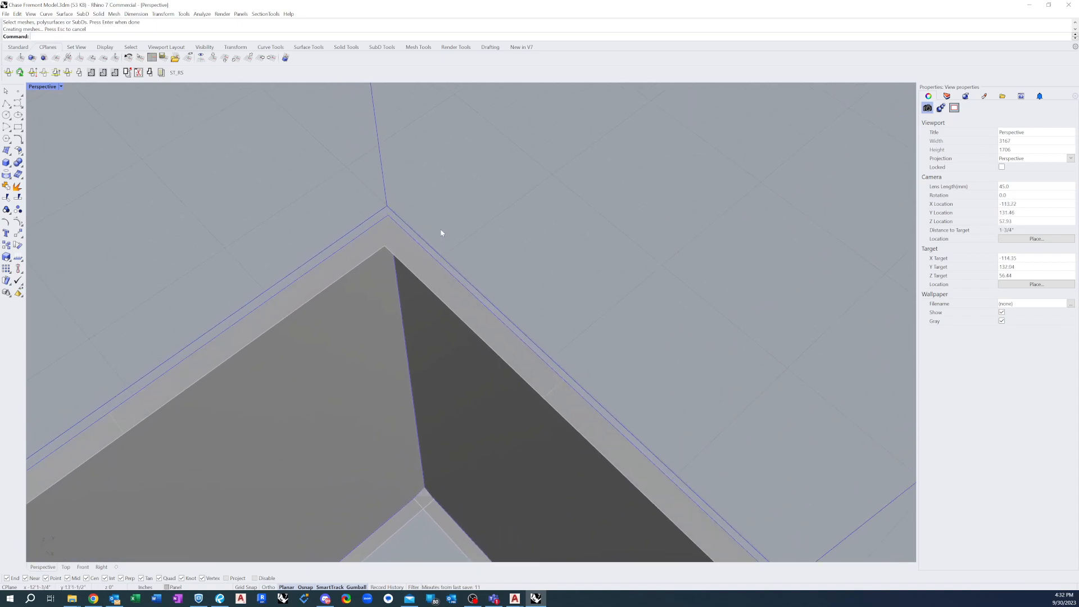
pyautogui.moveTo(415, 251); pyautogui.dragTo(379, 244, button='right')
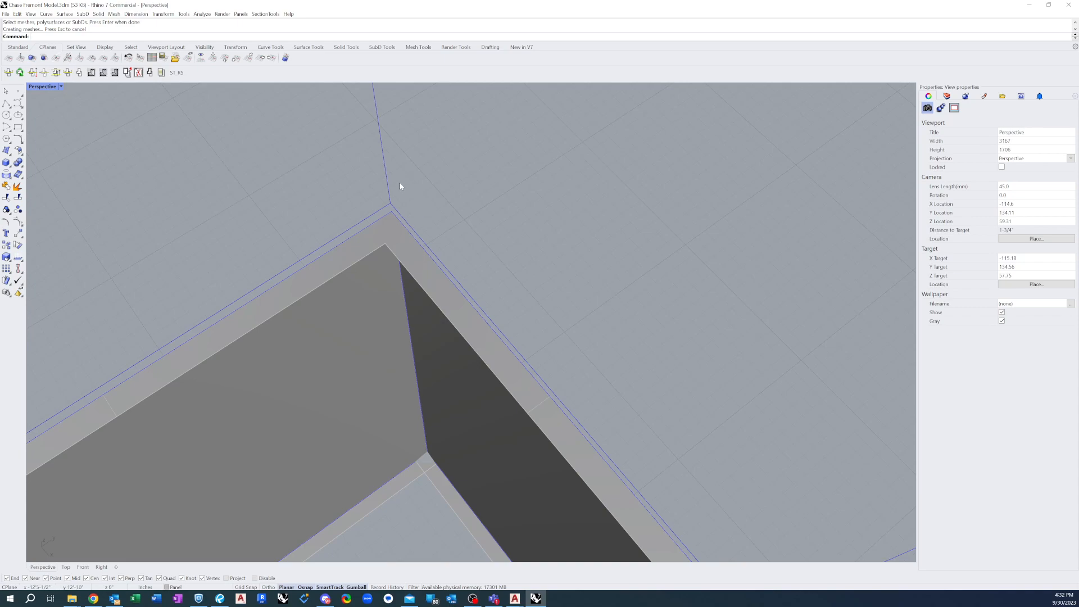
pyautogui.click(7, 104)
pyautogui.click(392, 213)
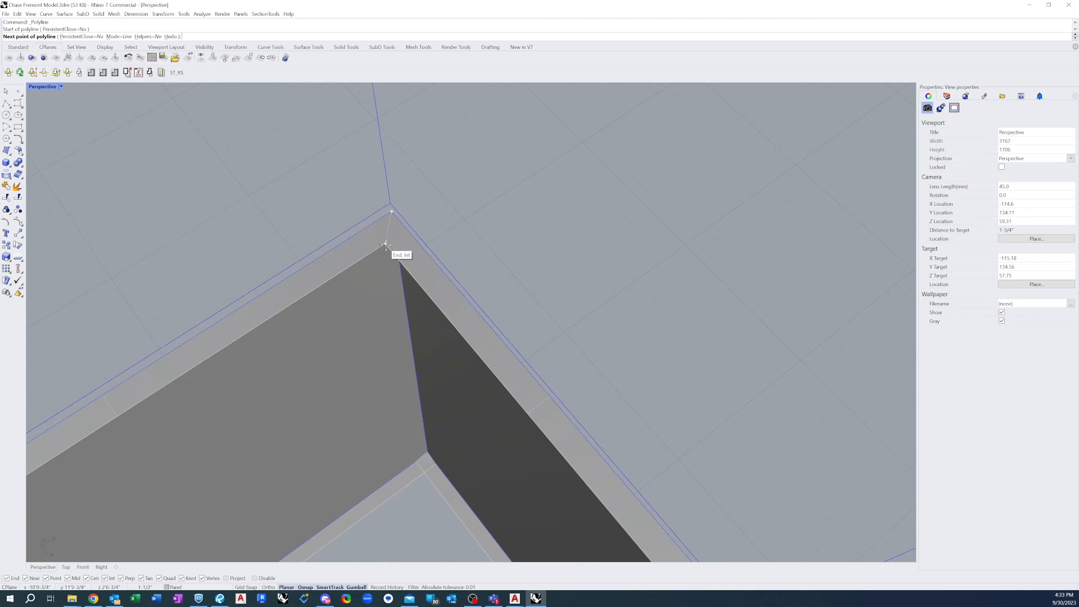
pyautogui.click(386, 245)
pyautogui.press('Return')
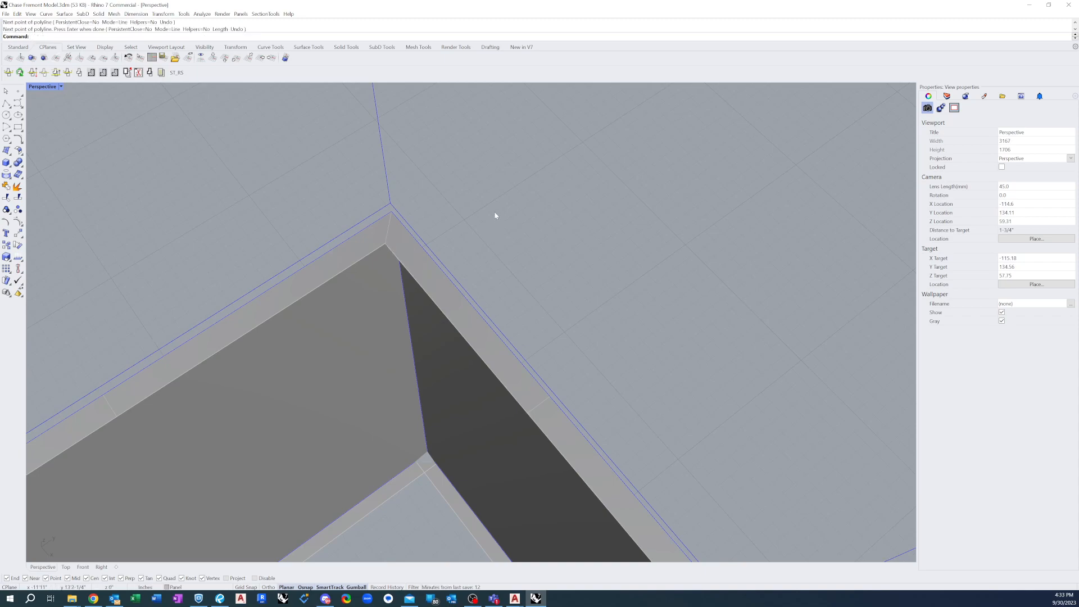
# Split the merged top return along the diagonal corner line to form a mitre, and check the resulting pieces
pyautogui.write('Split')
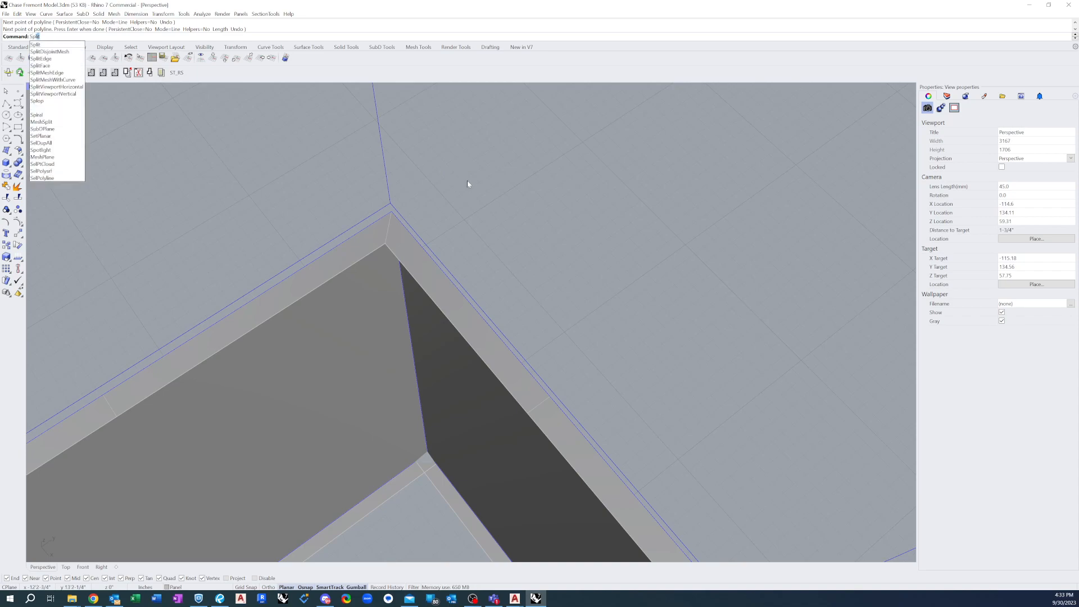
pyautogui.press('Return')
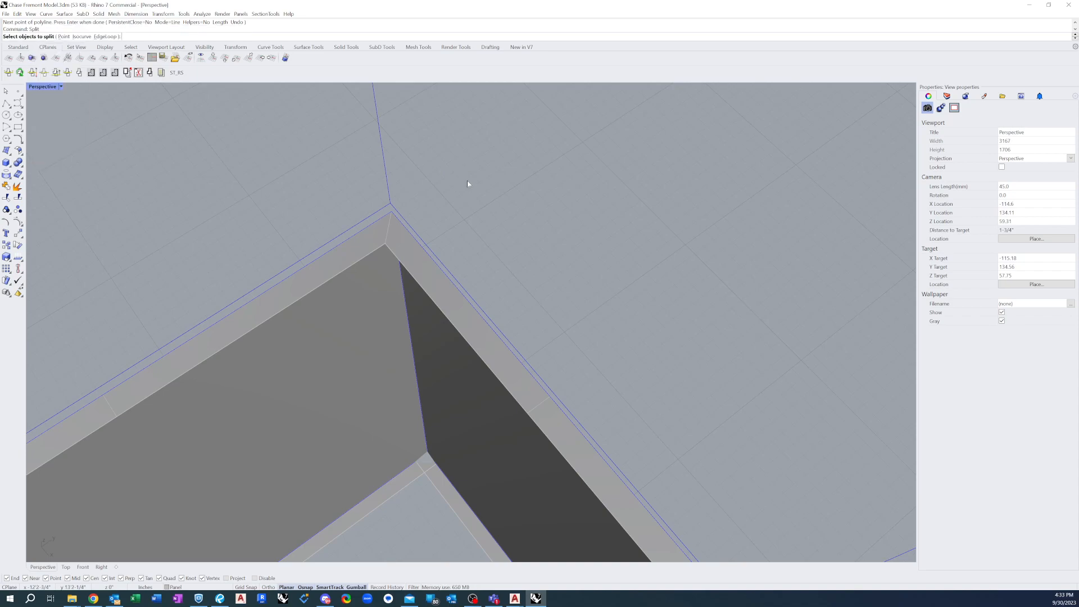
pyautogui.click(358, 249)
pyautogui.press('Return')
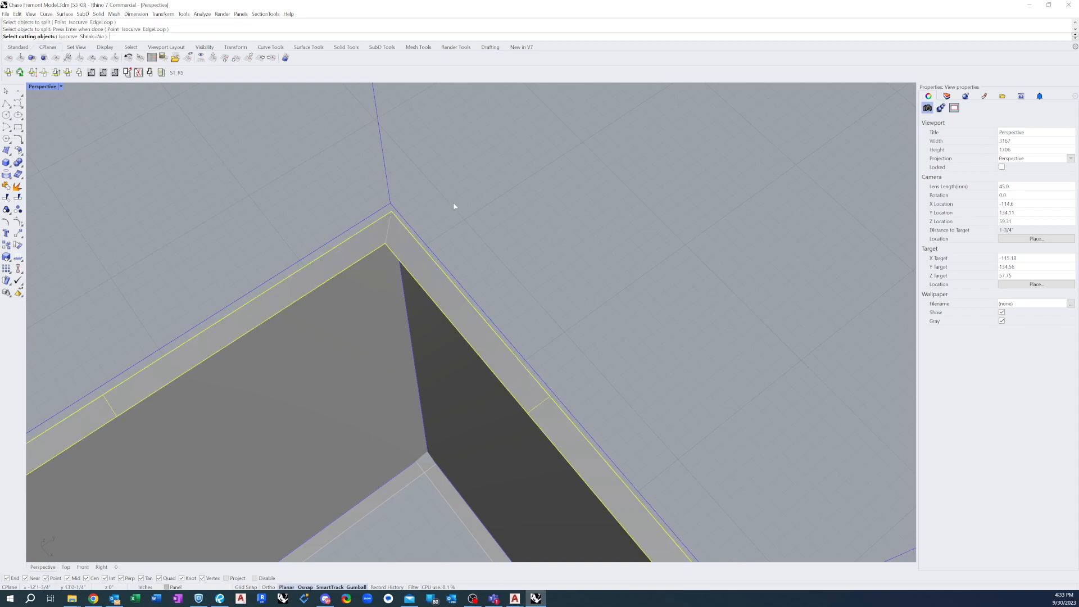
pyautogui.click(386, 240)
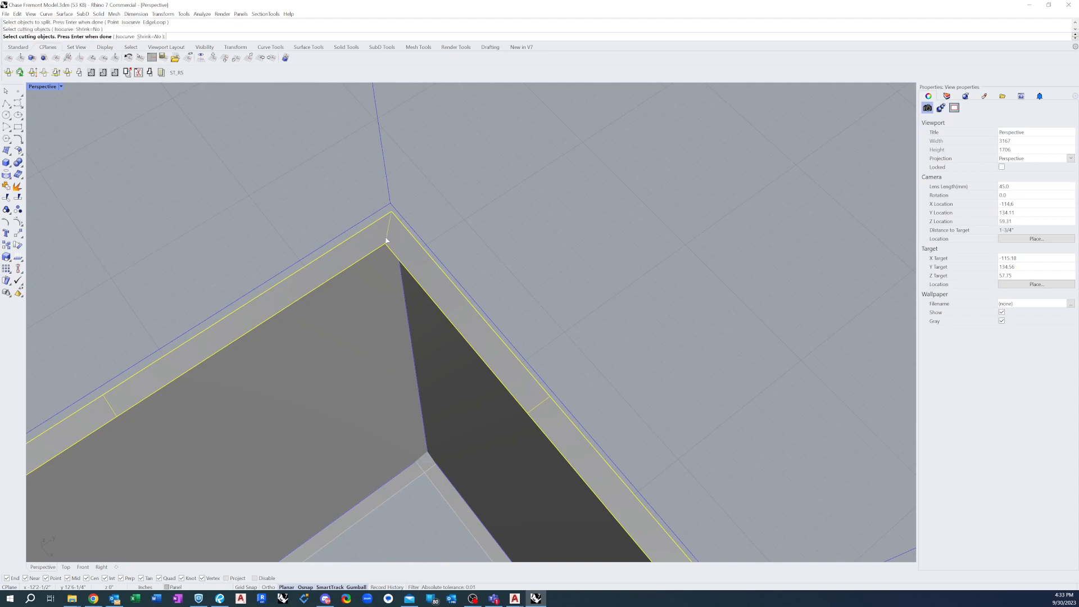
pyautogui.press('Return')
pyautogui.click(366, 243)
pyautogui.click(369, 242)
pyautogui.click(497, 195)
# Create a four-corner surface as the vertical return along the second face's free edge, between the ends of its top and bottom returns
pyautogui.scroll(-5, 419, 139)
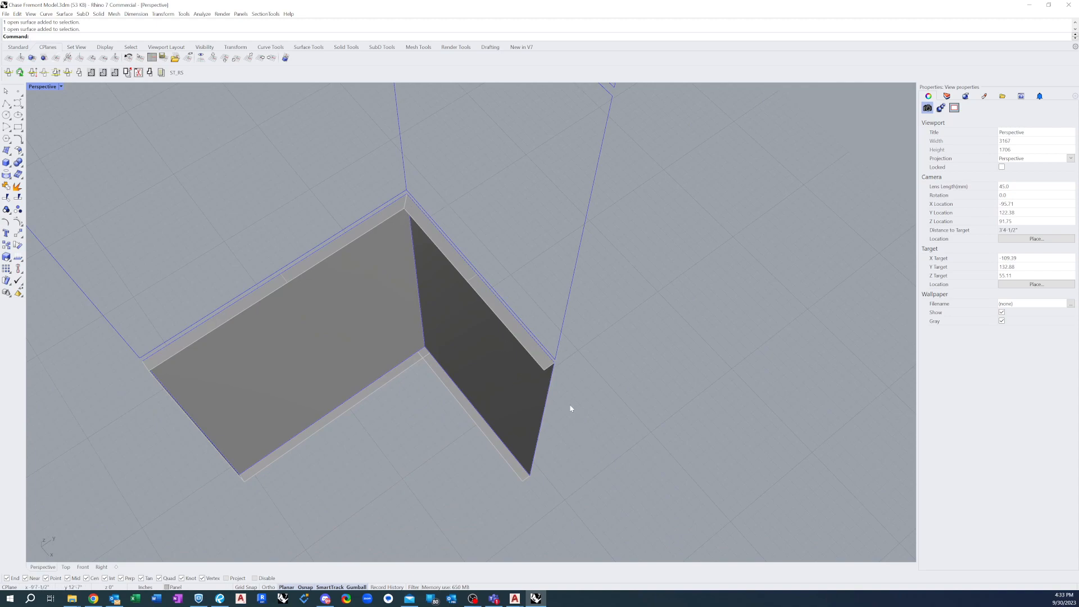
pyautogui.moveTo(574, 414); pyautogui.dragTo(507, 301, button='right')
pyautogui.scroll(5, 448, 429)
pyautogui.scroll(-4, 478, 315)
pyautogui.scroll(6, 565, 253)
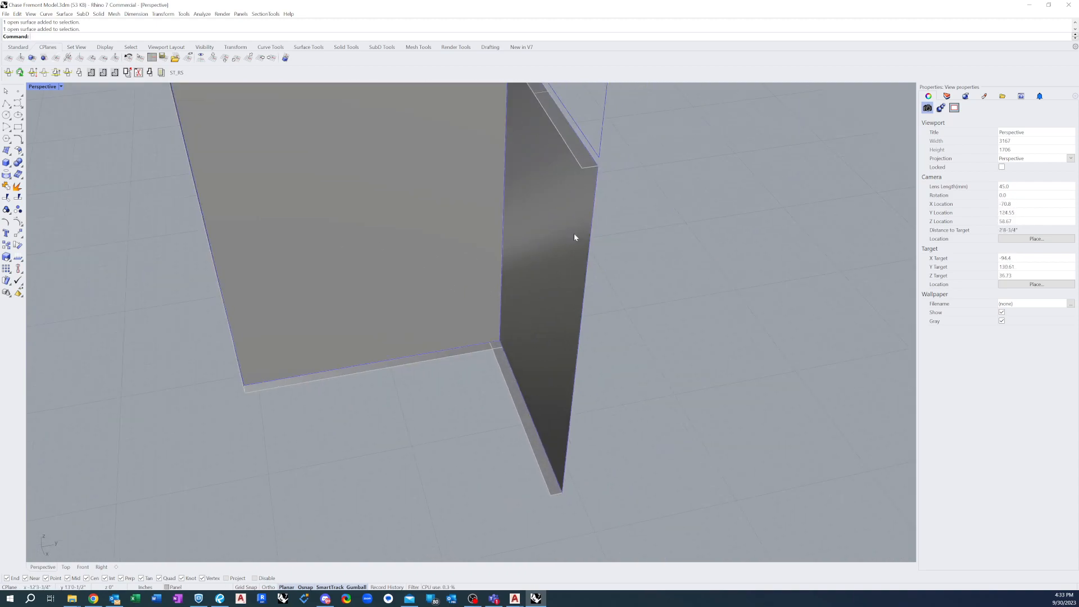
pyautogui.click(5, 151)
pyautogui.click(582, 168)
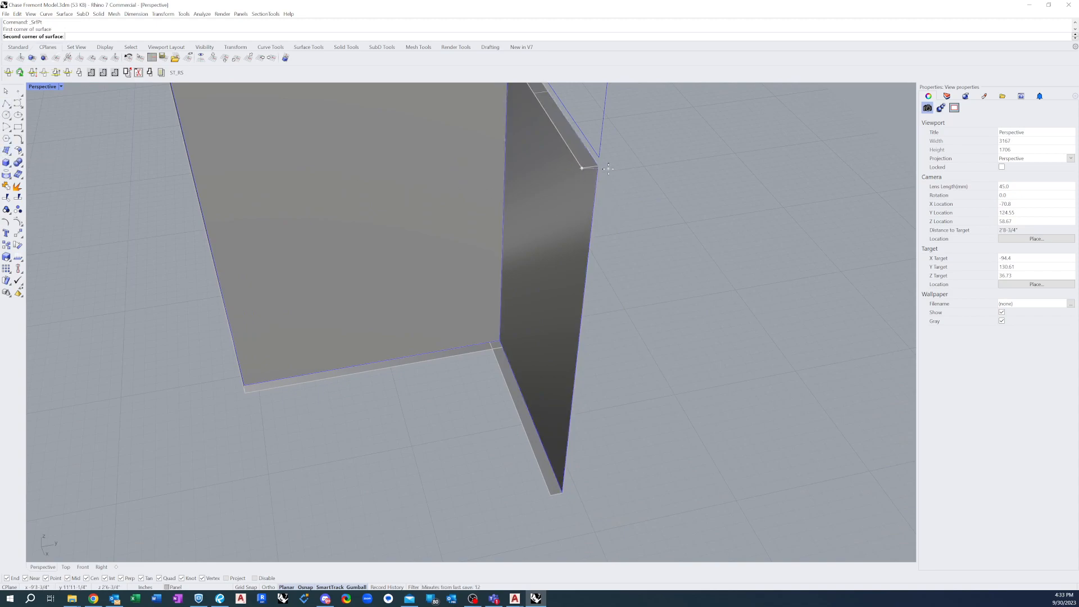
pyautogui.click(597, 167)
pyautogui.click(562, 492)
pyautogui.click(548, 496)
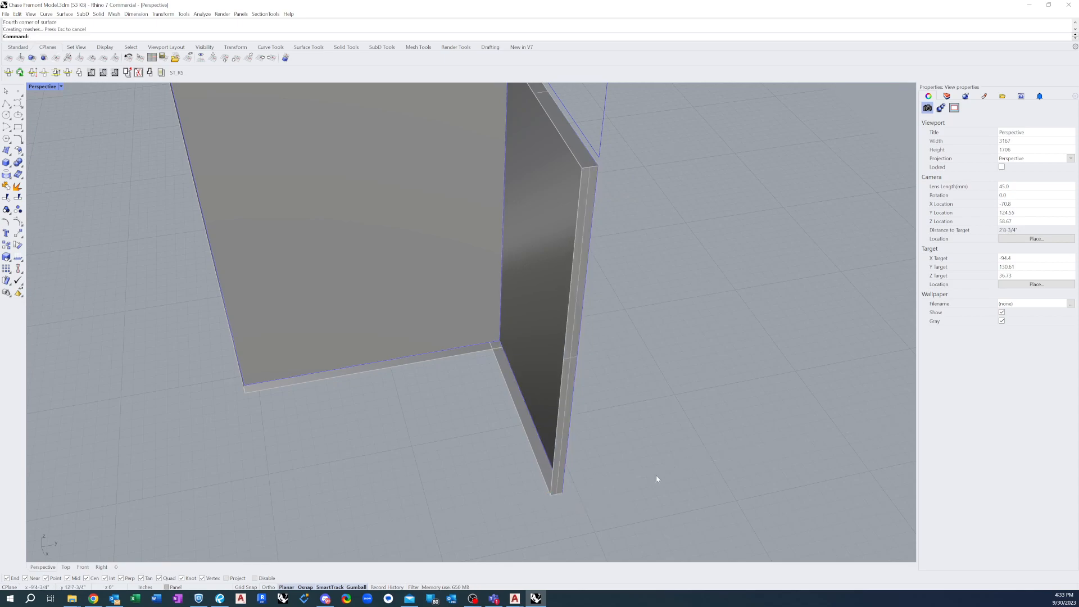
# Turn off the surface isocurve display for all the panel faces and returns
pyautogui.scroll(-5, 506, 403)
pyautogui.moveTo(403, 265); pyautogui.dragTo(680, 536)
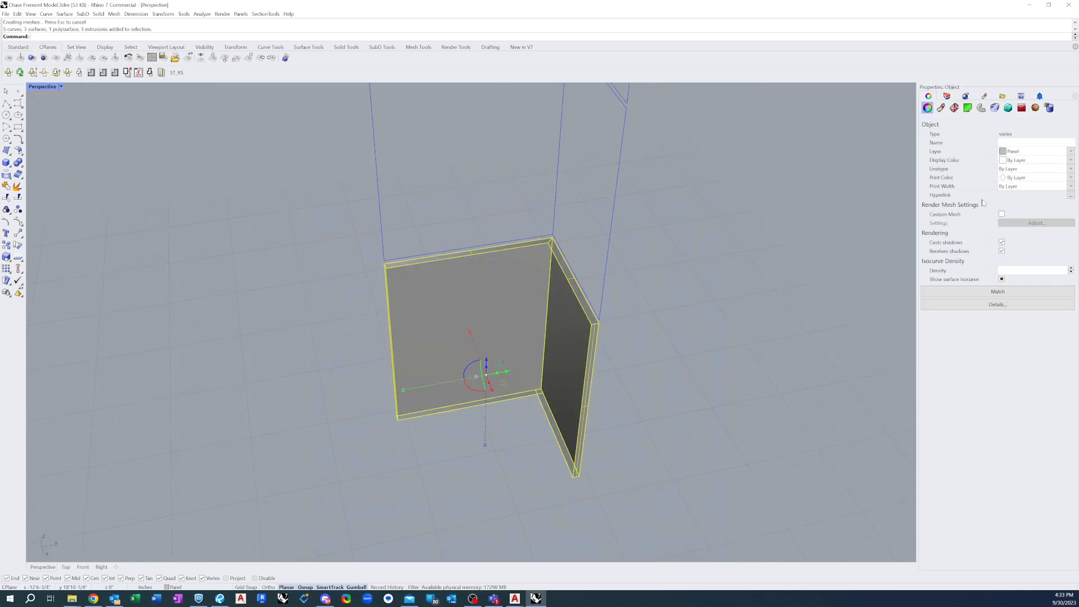
pyautogui.click(1002, 279)
pyautogui.click(607, 399)
pyautogui.scroll(2, 537, 369)
pyautogui.scroll(-2, 556, 318)
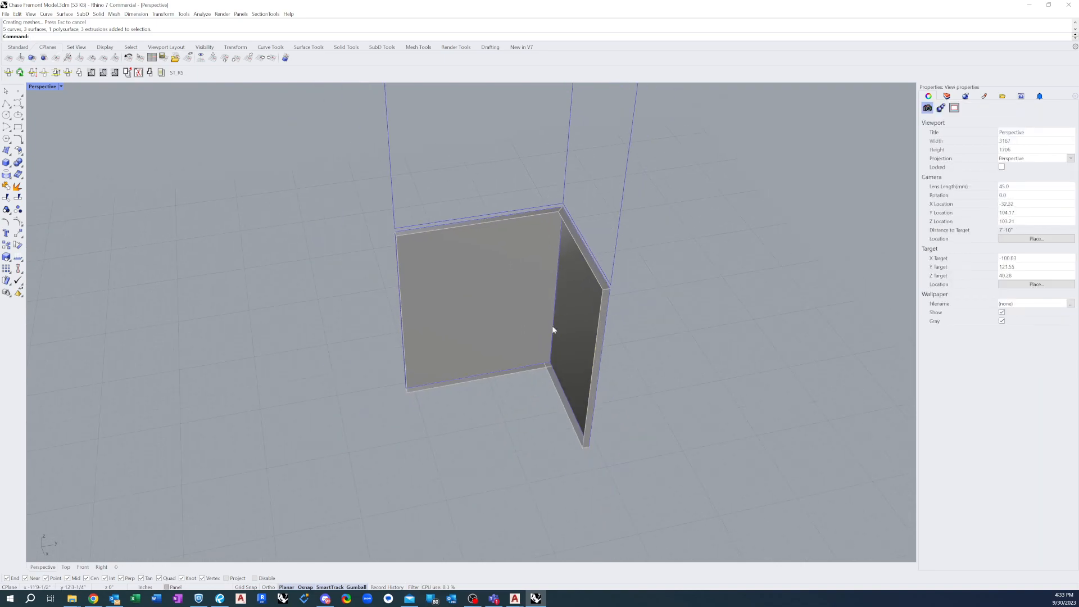
# Split the first face's bottom return using the second face's bottom return as the cutting object
pyautogui.scroll(5, 572, 344)
pyautogui.scroll(4, 573, 348)
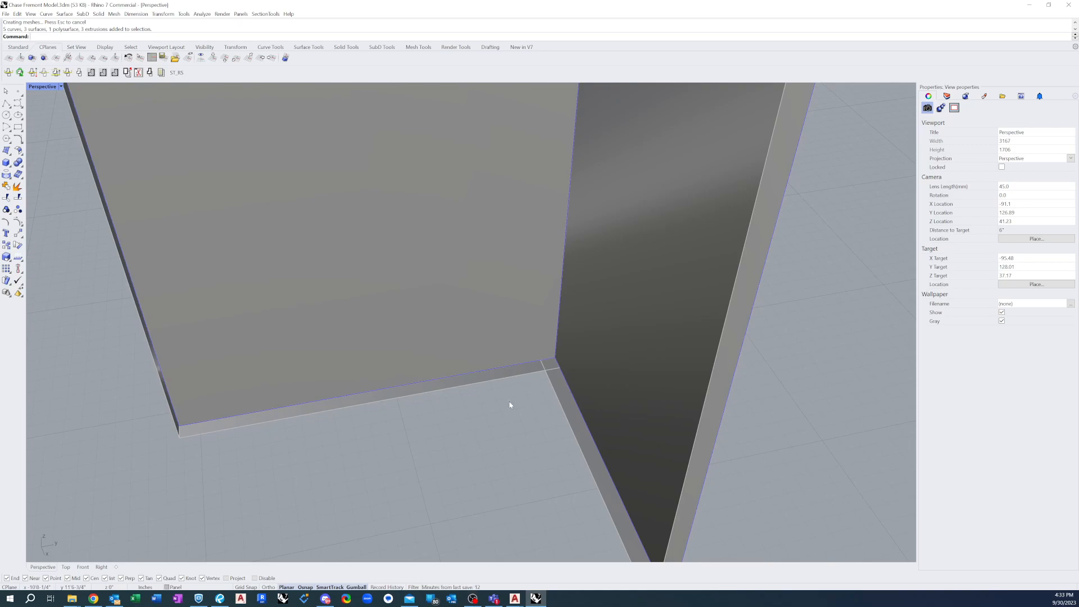
pyautogui.write('plit')
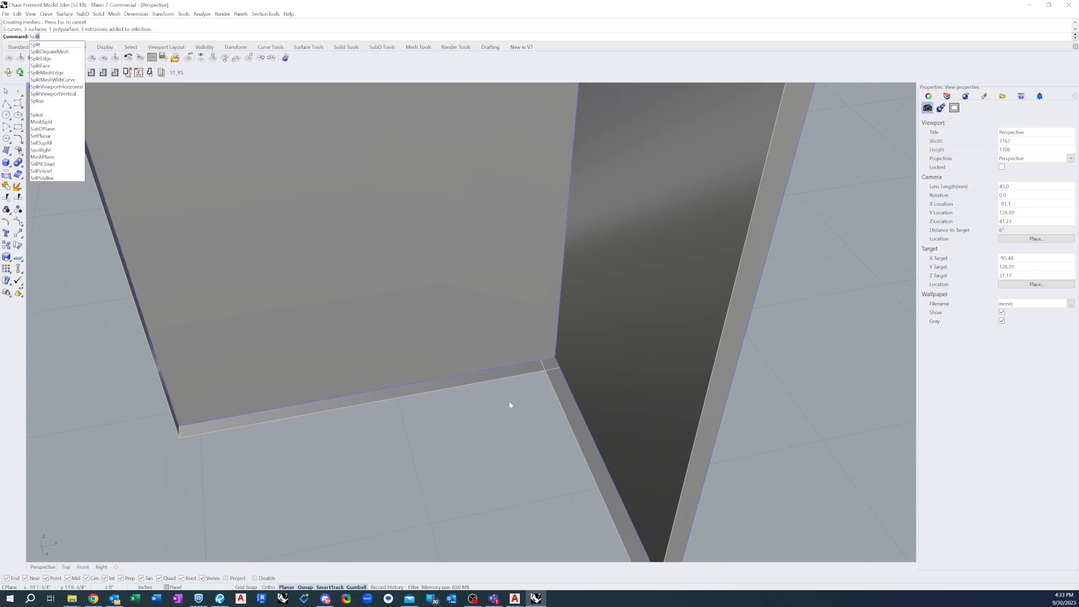
pyautogui.press('Return')
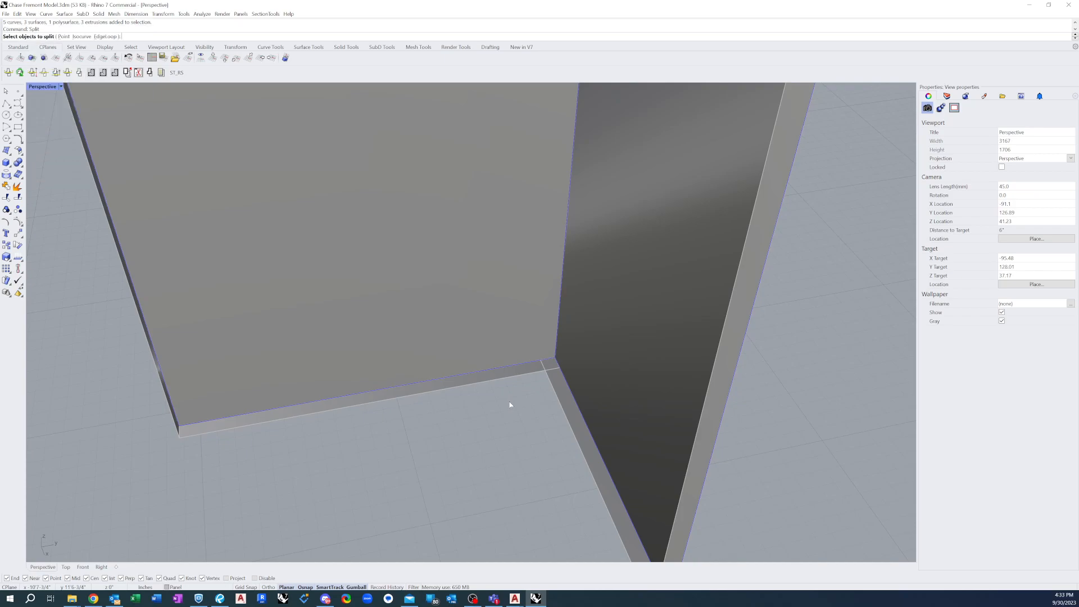
pyautogui.click(522, 371)
pyautogui.press('Return')
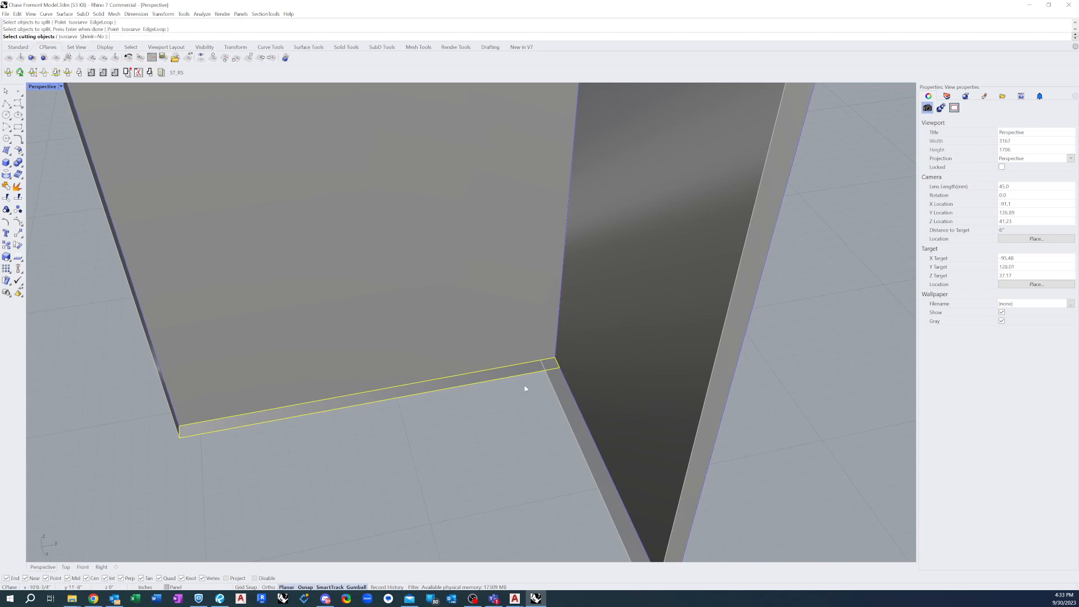
pyautogui.click(561, 389)
pyautogui.press('Return')
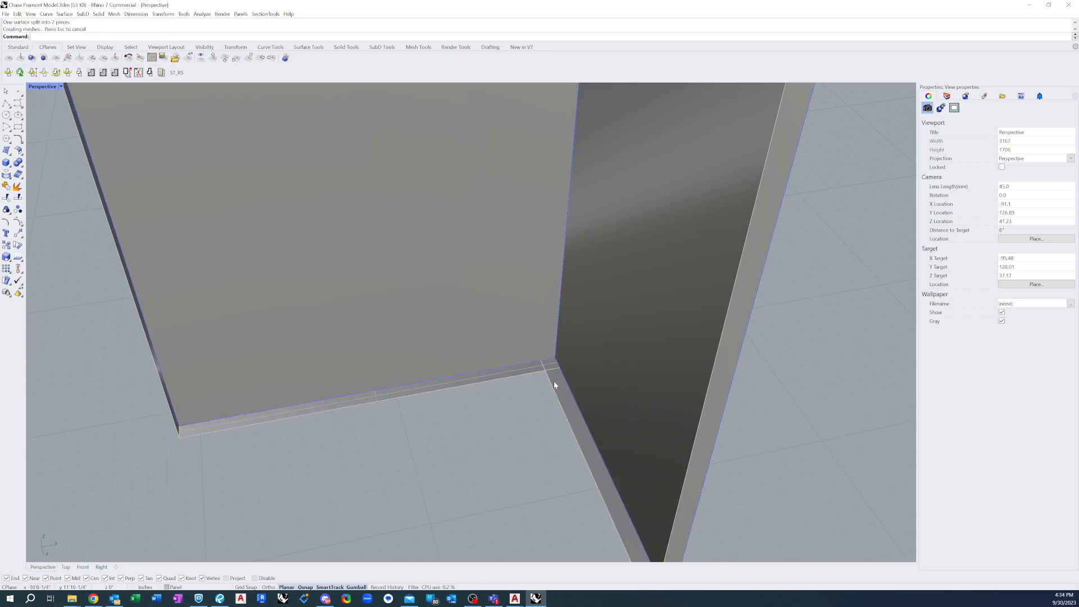
# Delete the small split-off piece of the first face's bottom return that overlaps the second return at the shared corner
pyautogui.click(530, 342)
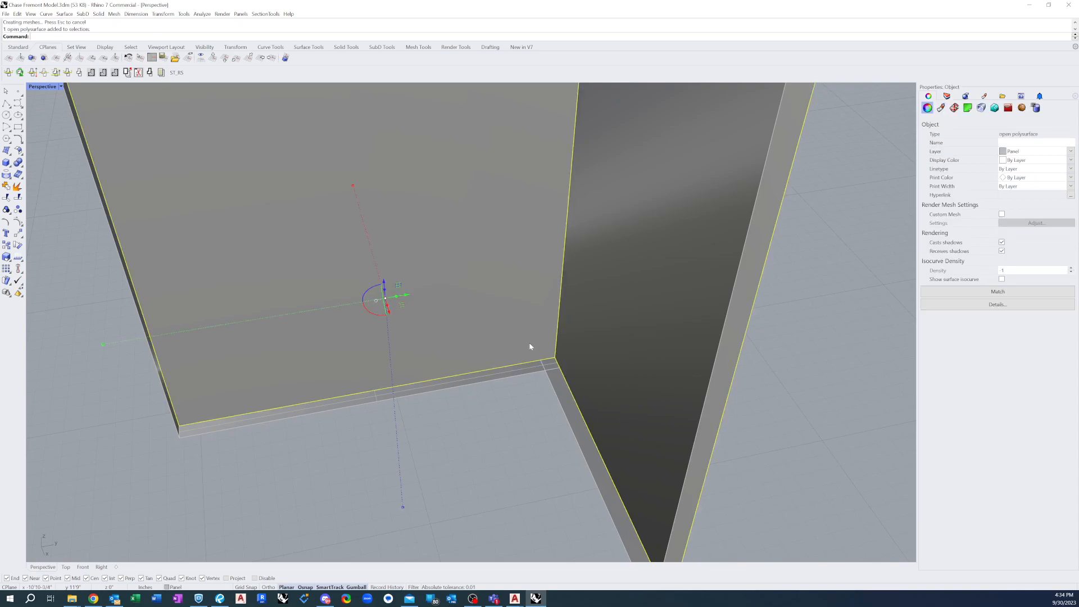
pyautogui.press('Escape')
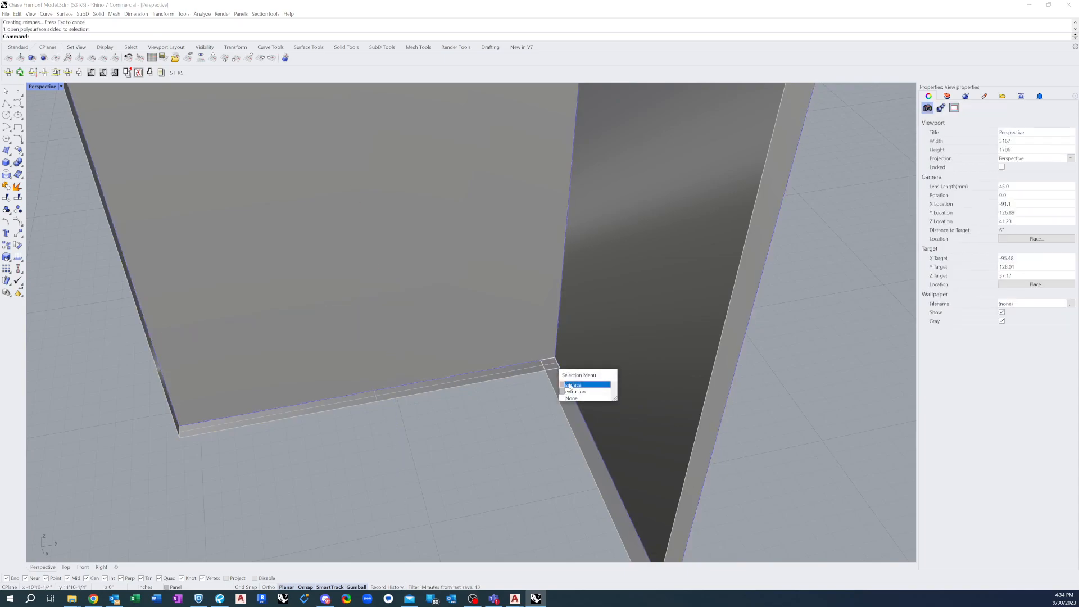
pyautogui.click(572, 385)
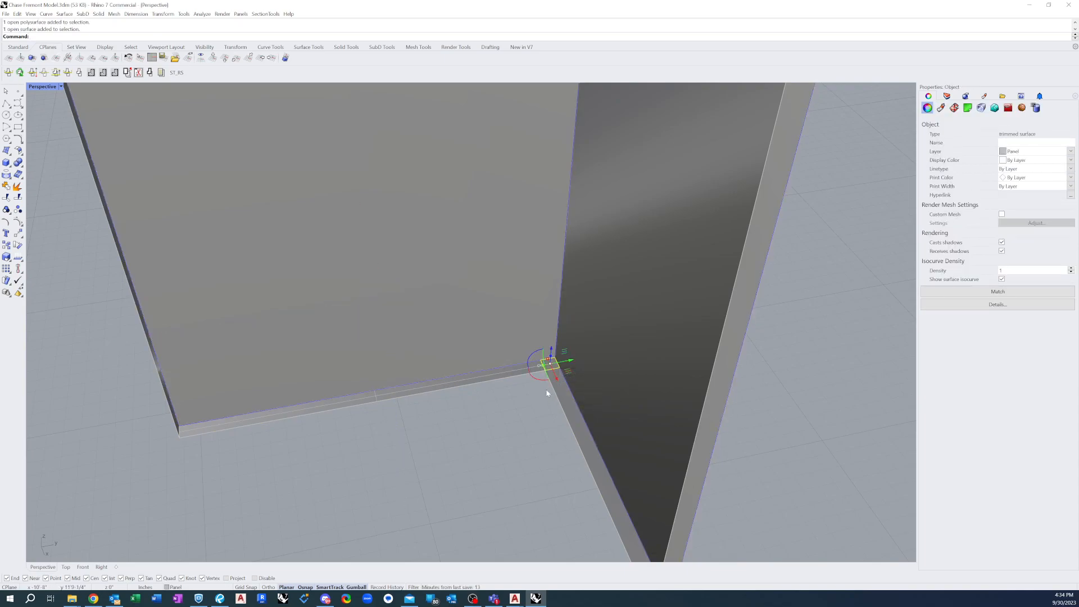
pyautogui.press('Delete')
# Join the two bottom returns into one polysurface and merge its coplanar faces
pyautogui.click(524, 369)
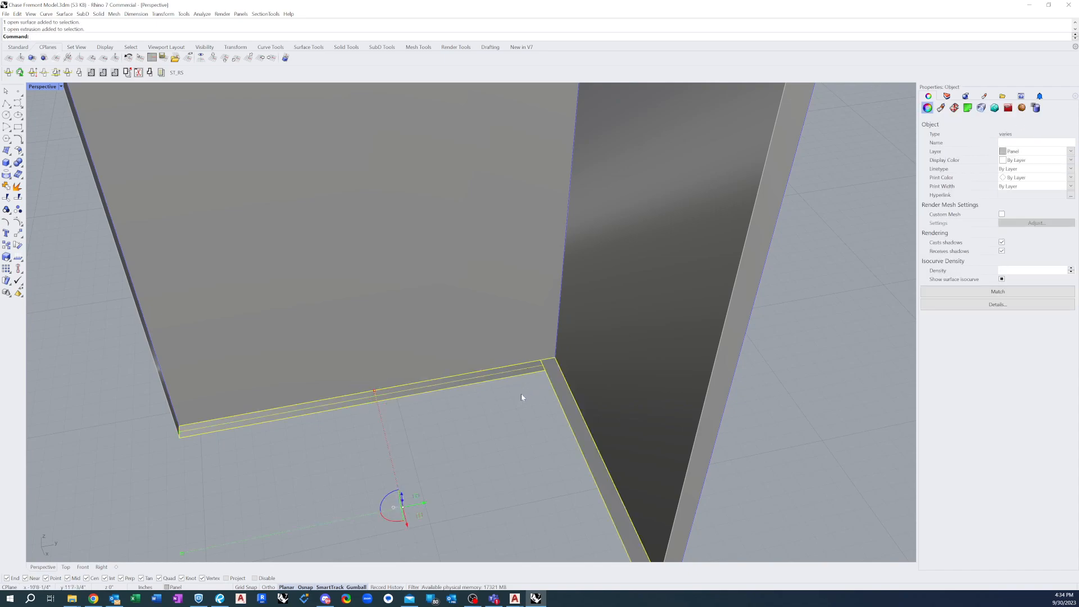
pyautogui.write('join')
pyautogui.press('Return')
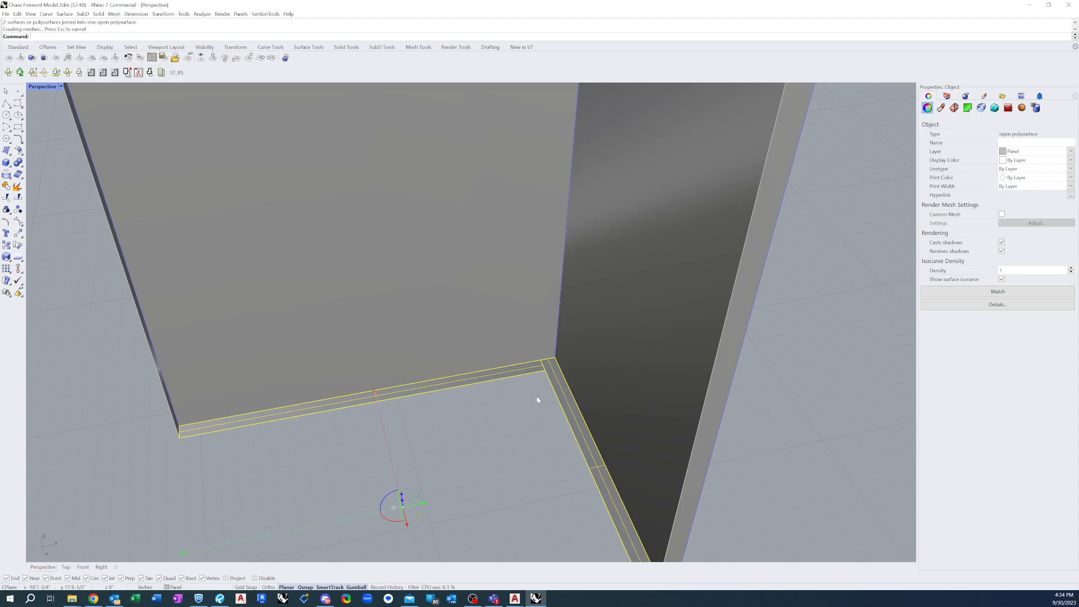
pyautogui.write('Mer')
pyautogui.press('Return')
pyautogui.scroll(-10, 509, 431)
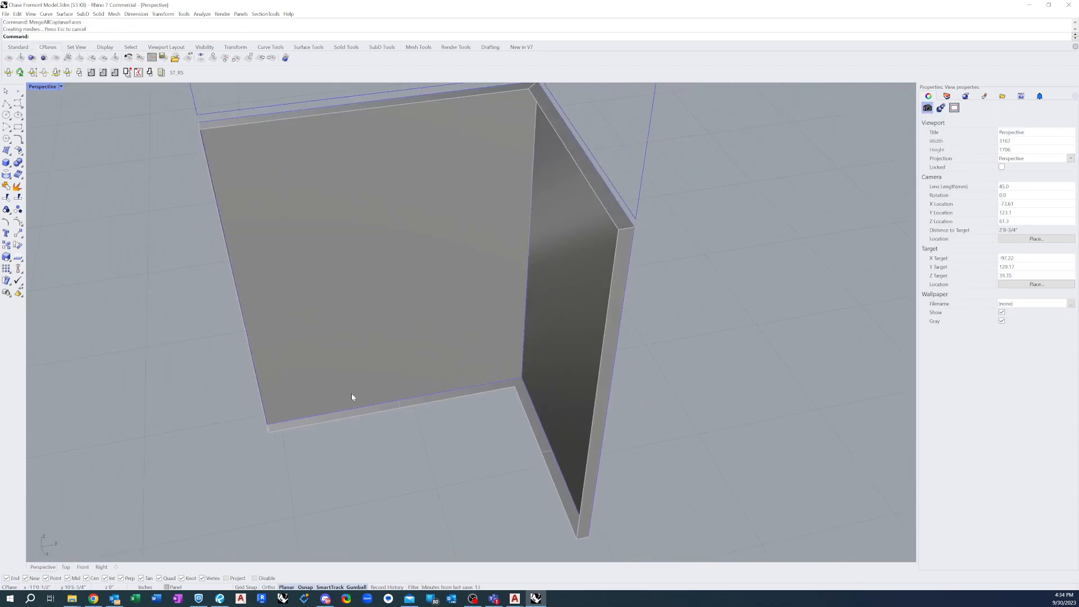
pyautogui.moveTo(597, 591); pyautogui.dragTo(597, 592)
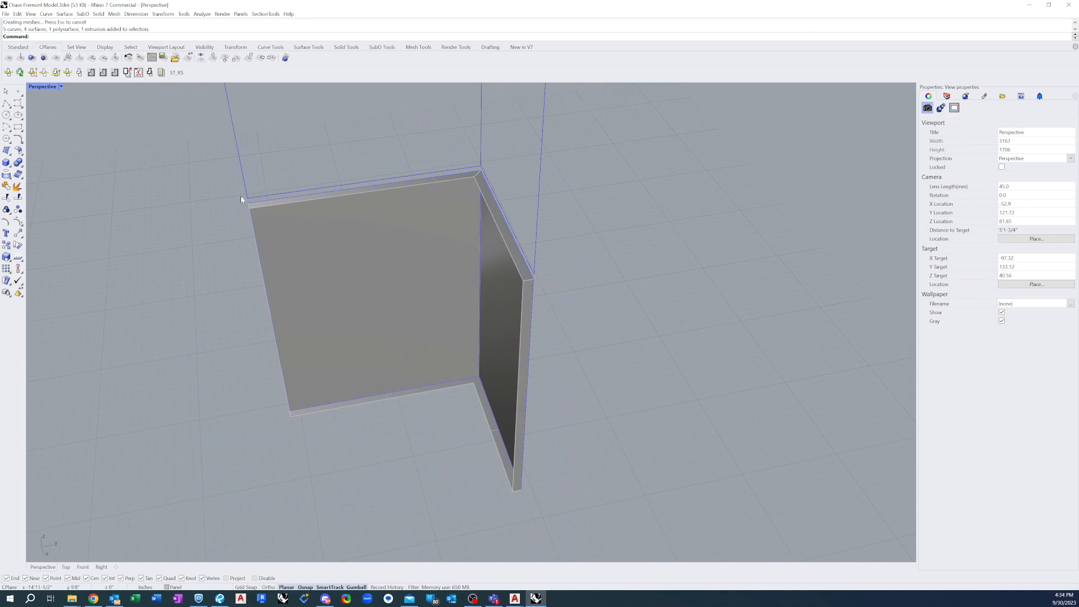
pyautogui.moveTo(199, 156); pyautogui.dragTo(669, 511)
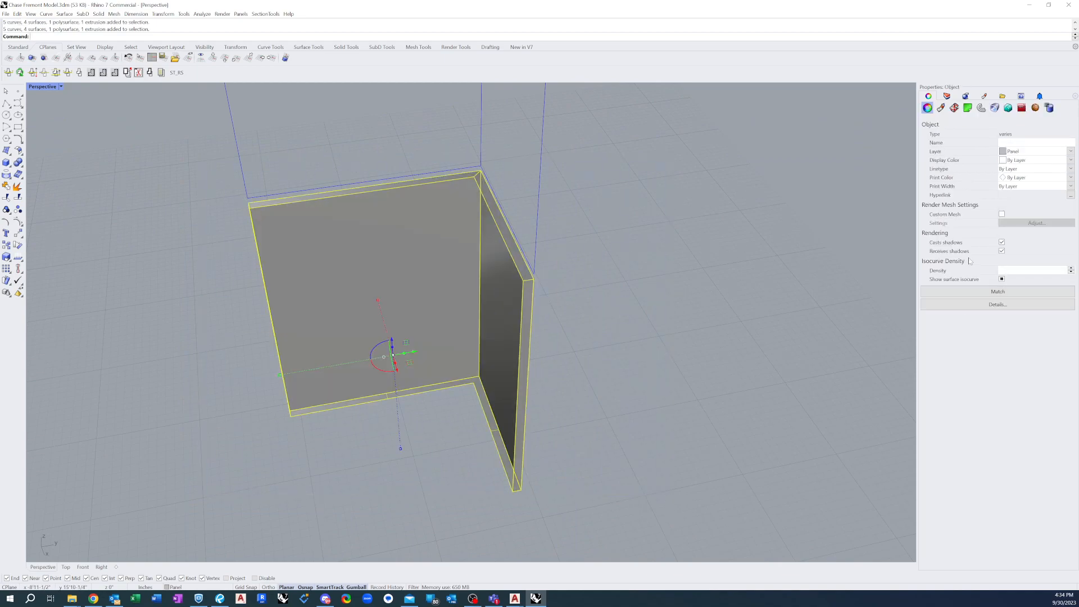
pyautogui.click(586, 448)
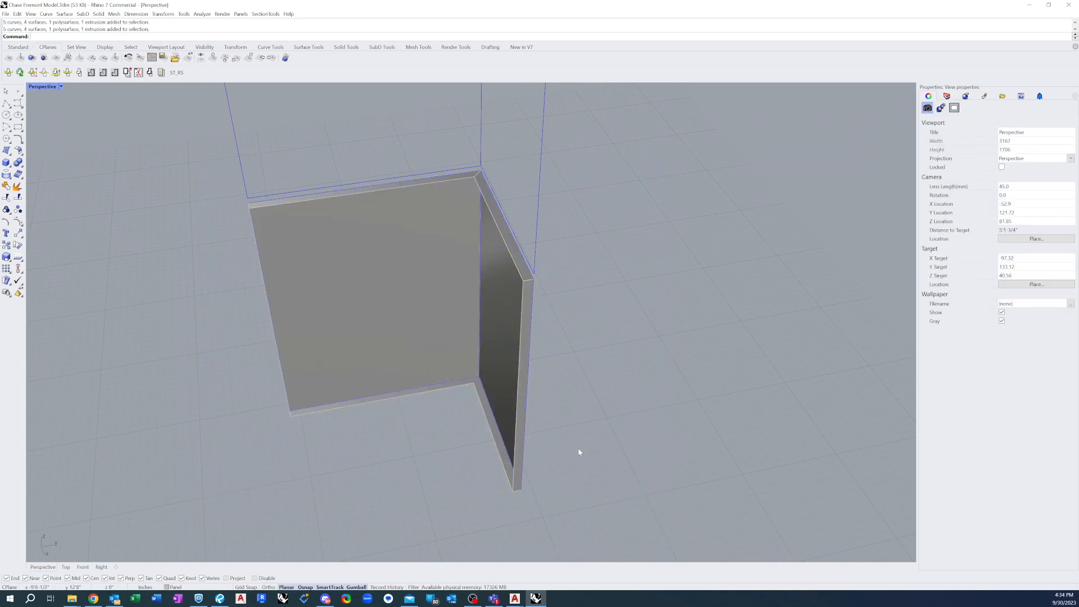
# Draw a diagonal mitre line across the merged bottom return, from its outer corner to its inner corner where the two faces meet
pyautogui.scroll(5, 470, 390)
pyautogui.scroll(6, 466, 381)
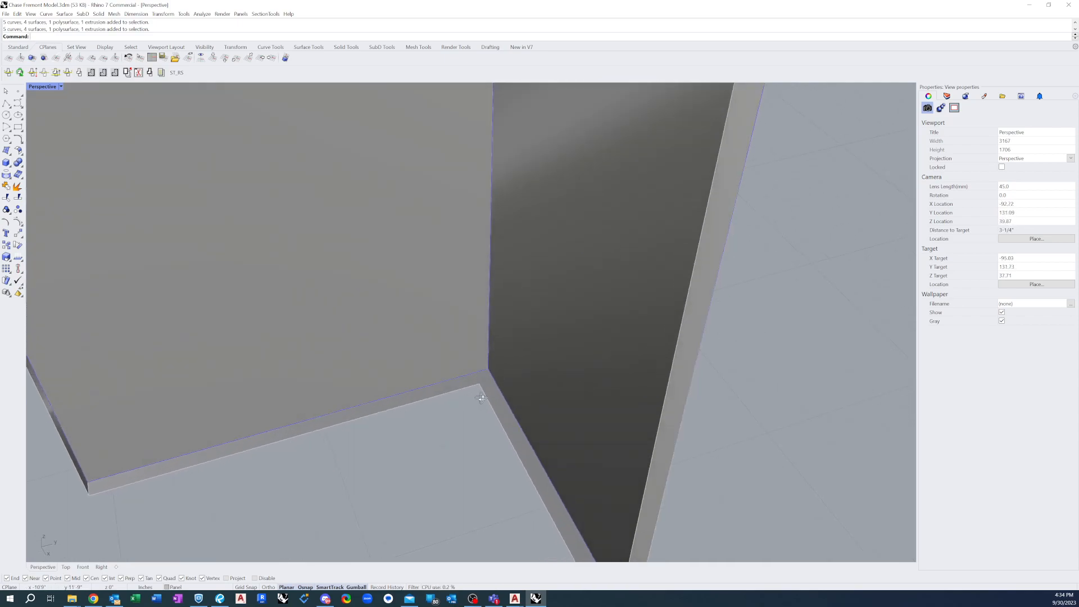
pyautogui.click(6, 104)
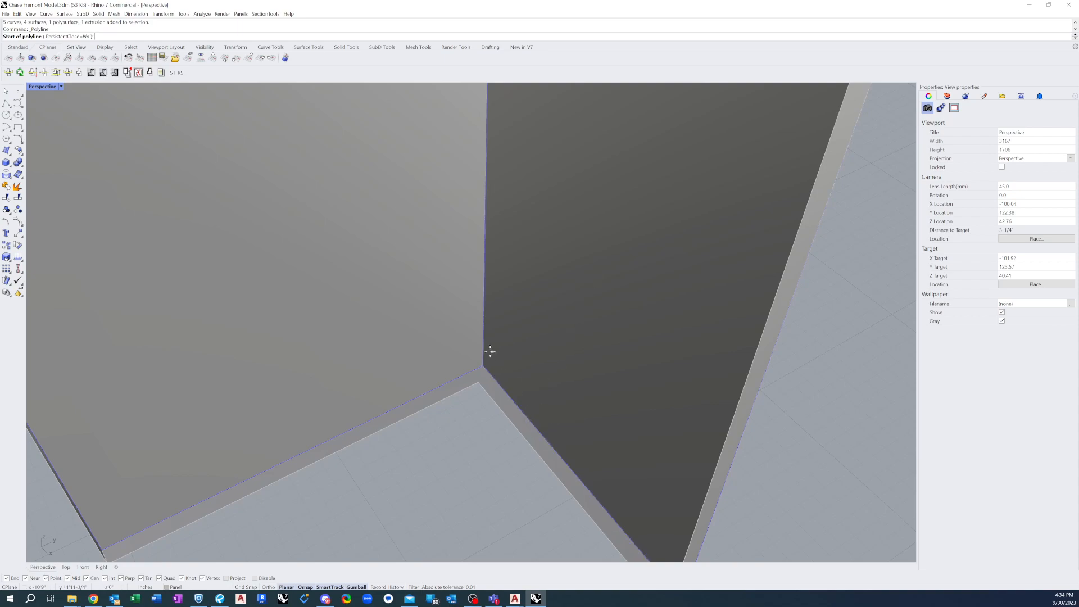
pyautogui.click(484, 367)
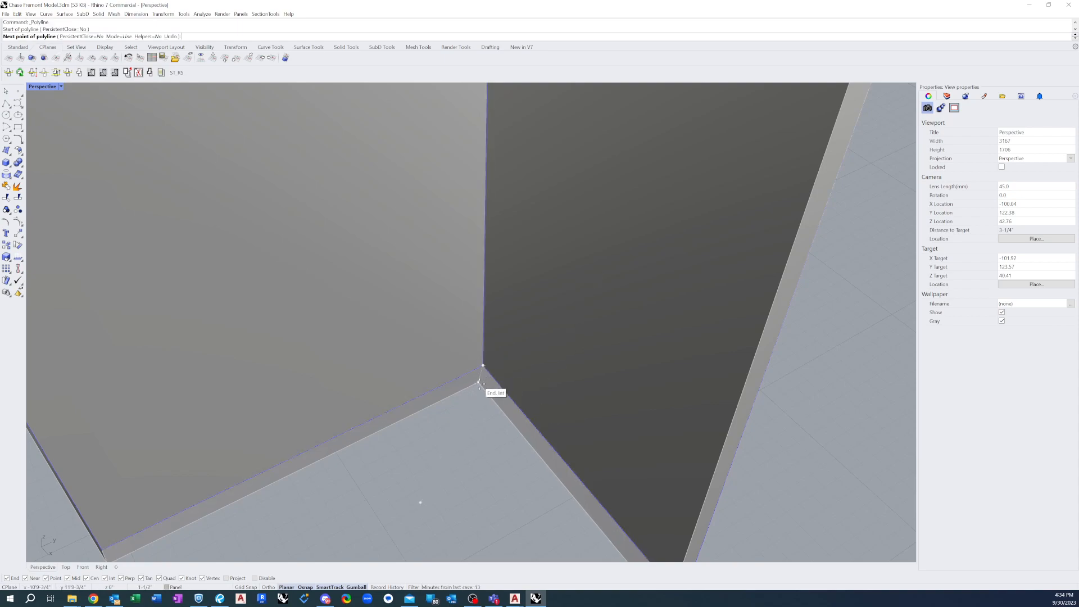
pyautogui.click(479, 383)
pyautogui.press('Return')
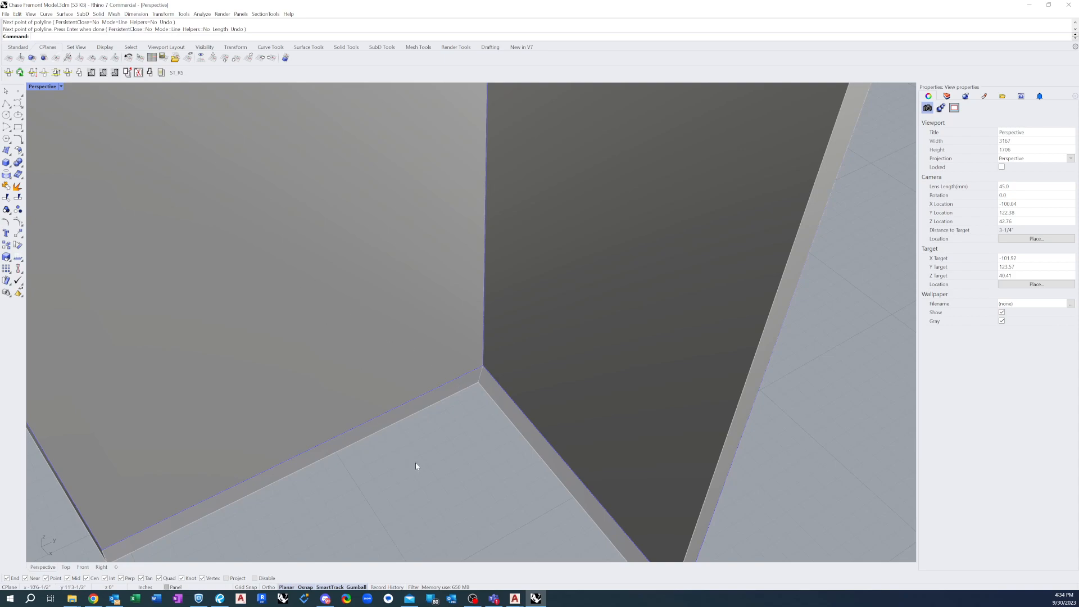
# Split the merged bottom return into two pieces using the diagonal mitre line as the cutting object
pyautogui.write('Split')
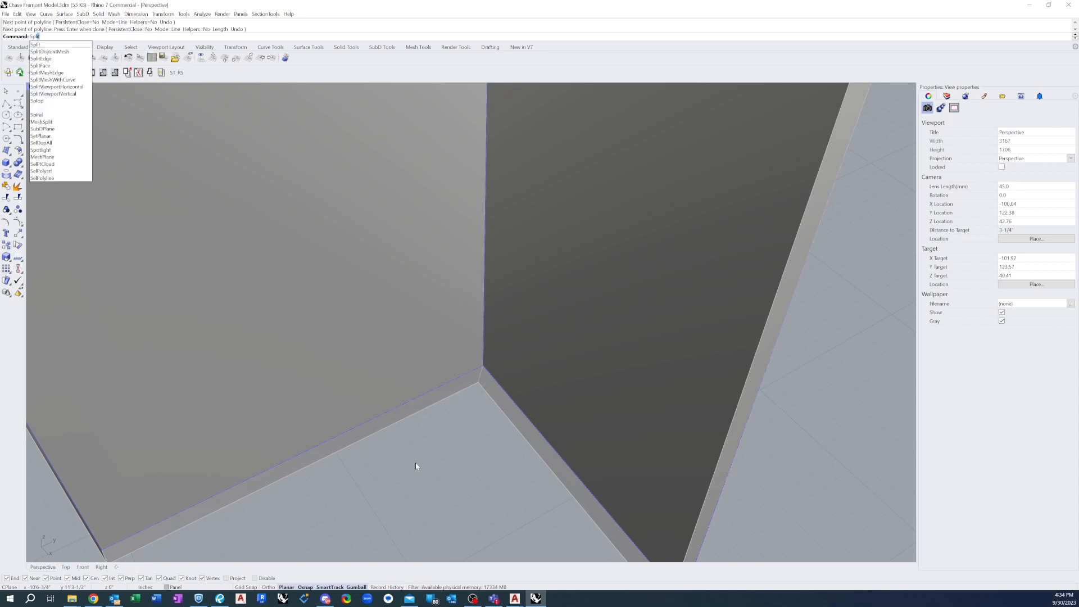
pyautogui.press('Return')
pyautogui.click(467, 386)
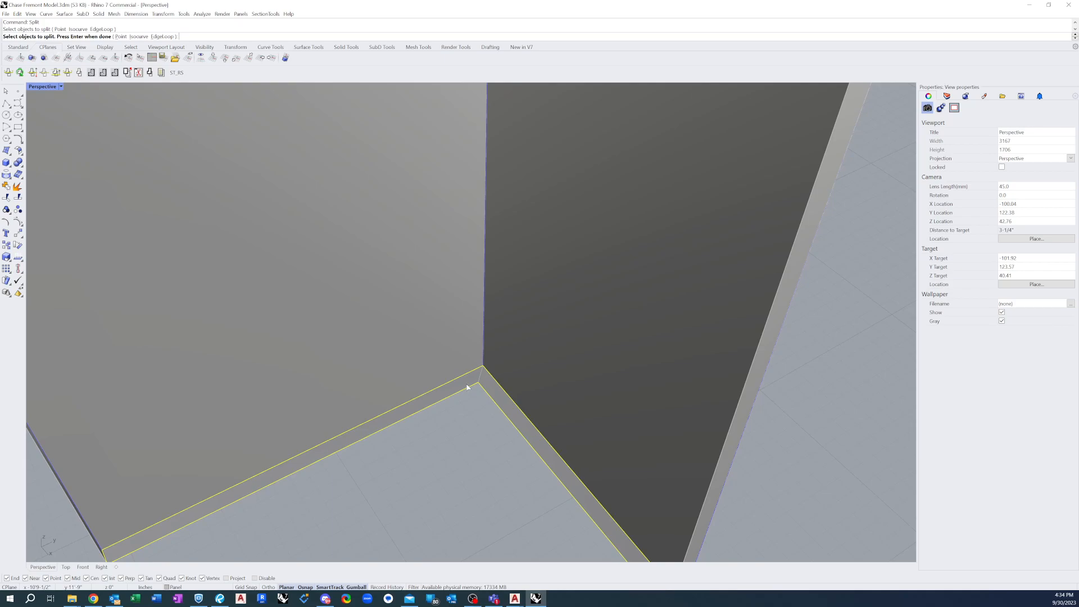
pyautogui.press('Return')
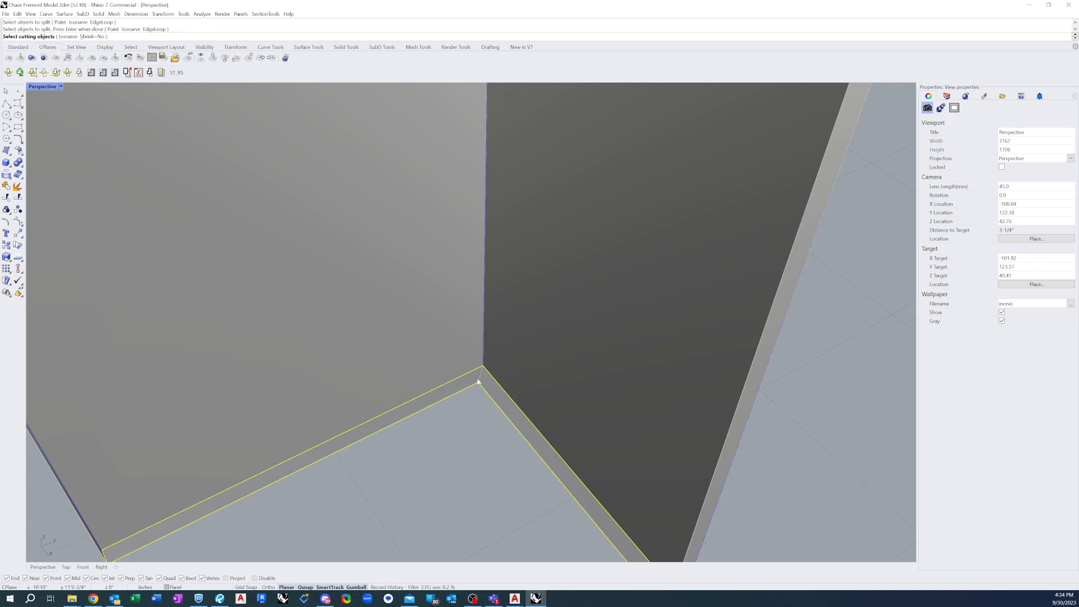
pyautogui.click(482, 377)
pyautogui.press('Return')
pyautogui.click(481, 385)
pyautogui.click(464, 390)
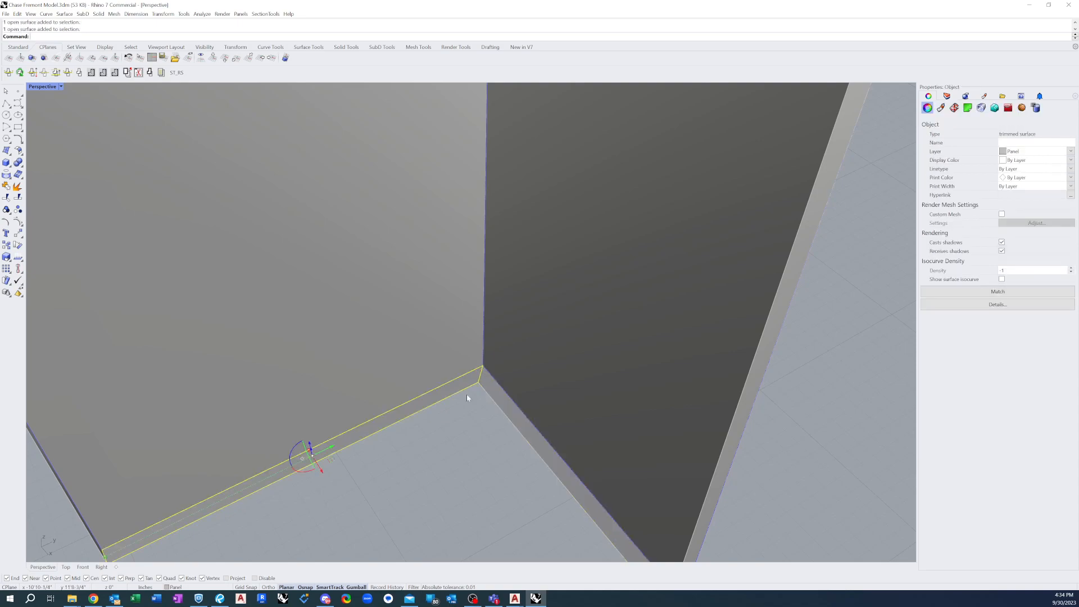
pyautogui.click(480, 446)
pyautogui.scroll(-5, 482, 391)
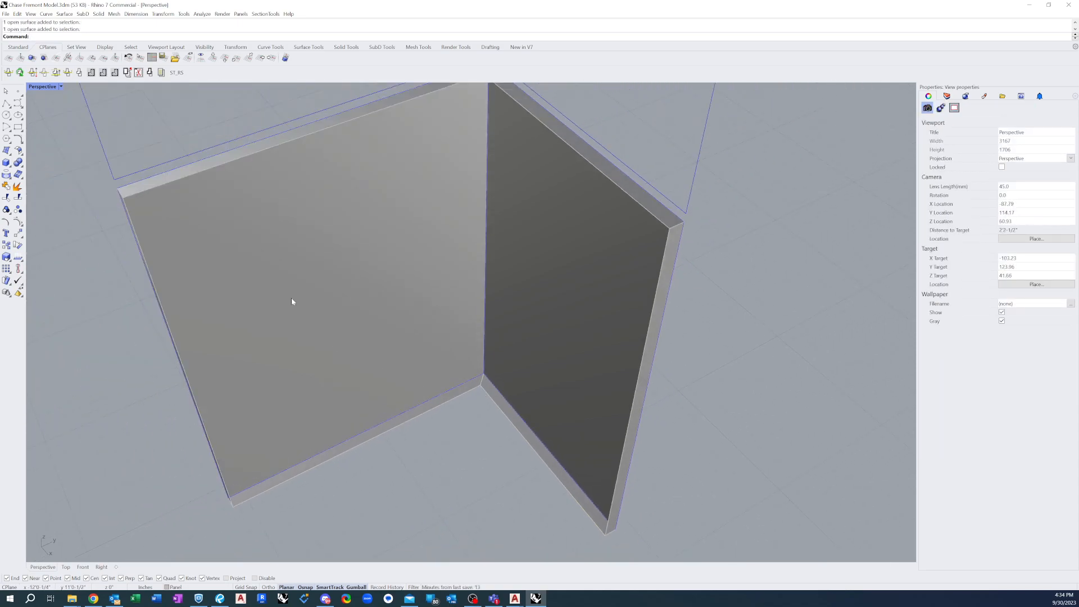
pyautogui.moveTo(125, 154); pyautogui.dragTo(327, 245, button='right')
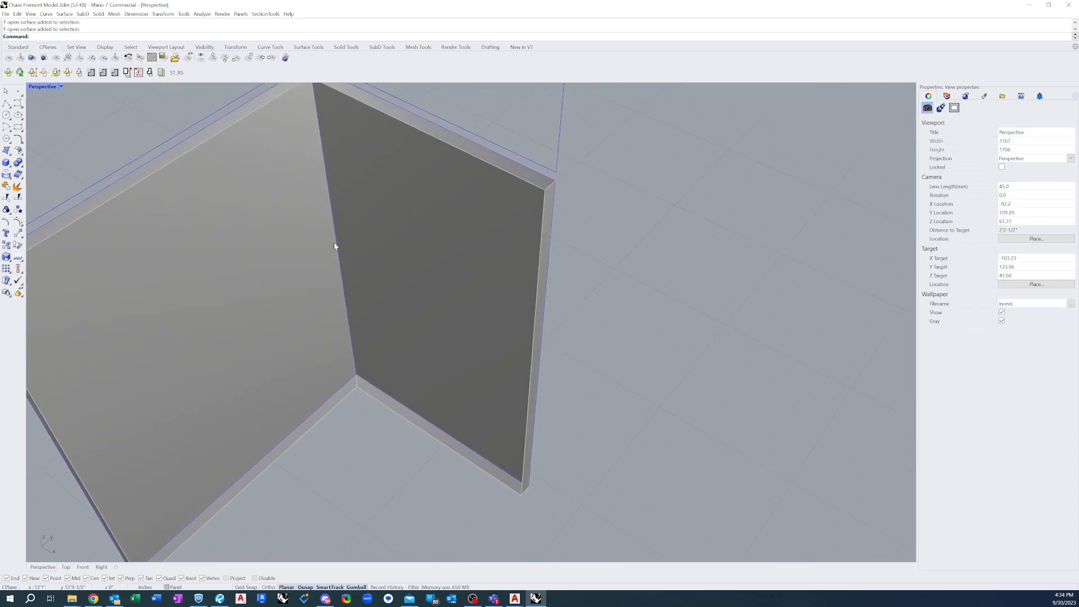
pyautogui.scroll(-5, 205, 170)
pyautogui.moveTo(186, 200); pyautogui.dragTo(353, 470, button='right')
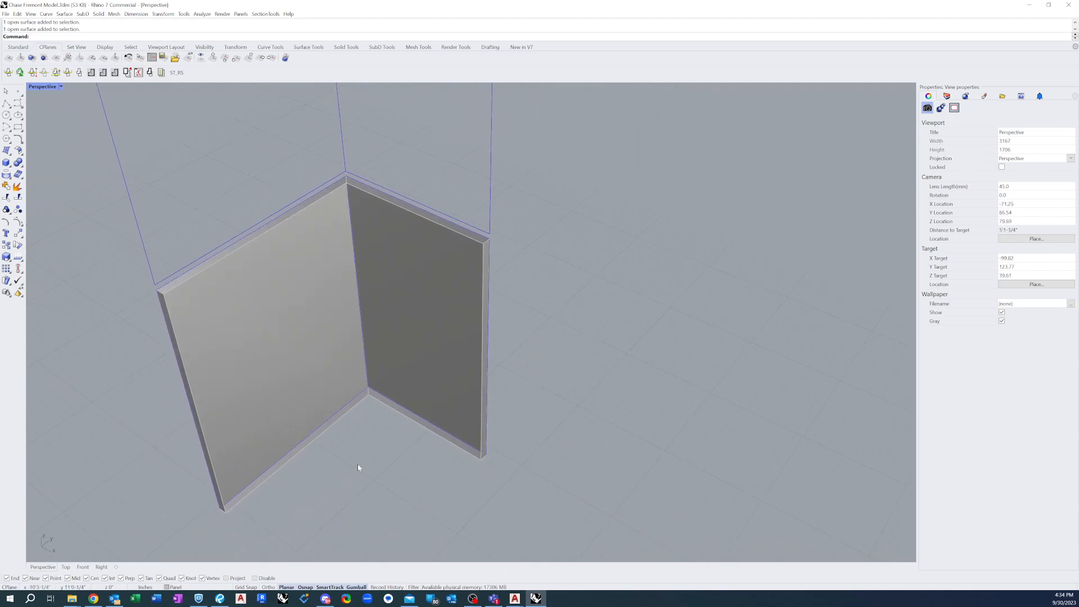
pyautogui.scroll(4, 328, 470)
pyautogui.scroll(3, 256, 532)
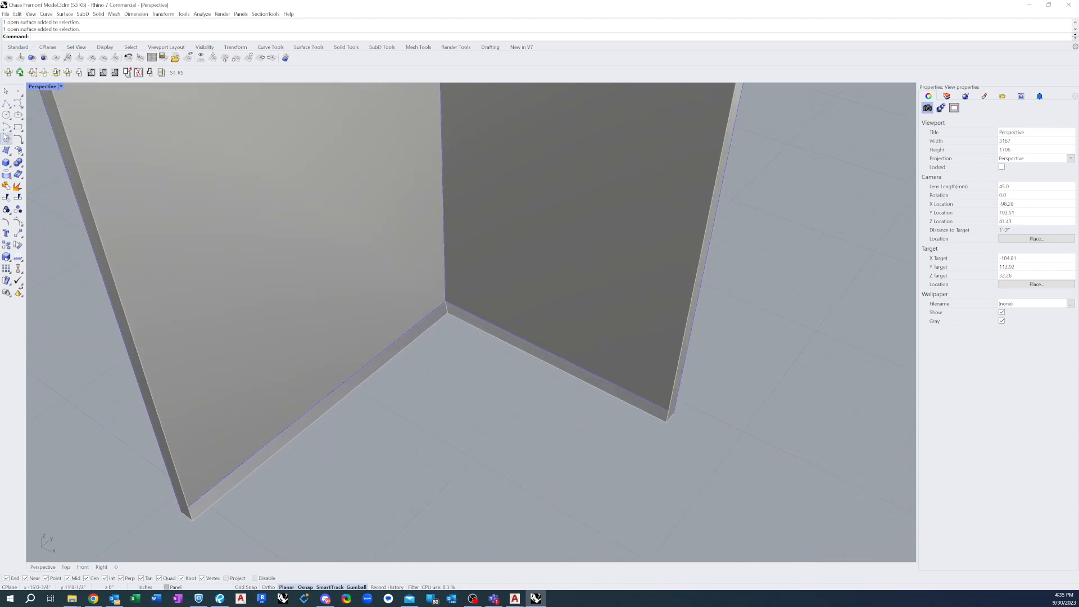
pyautogui.click(6, 103)
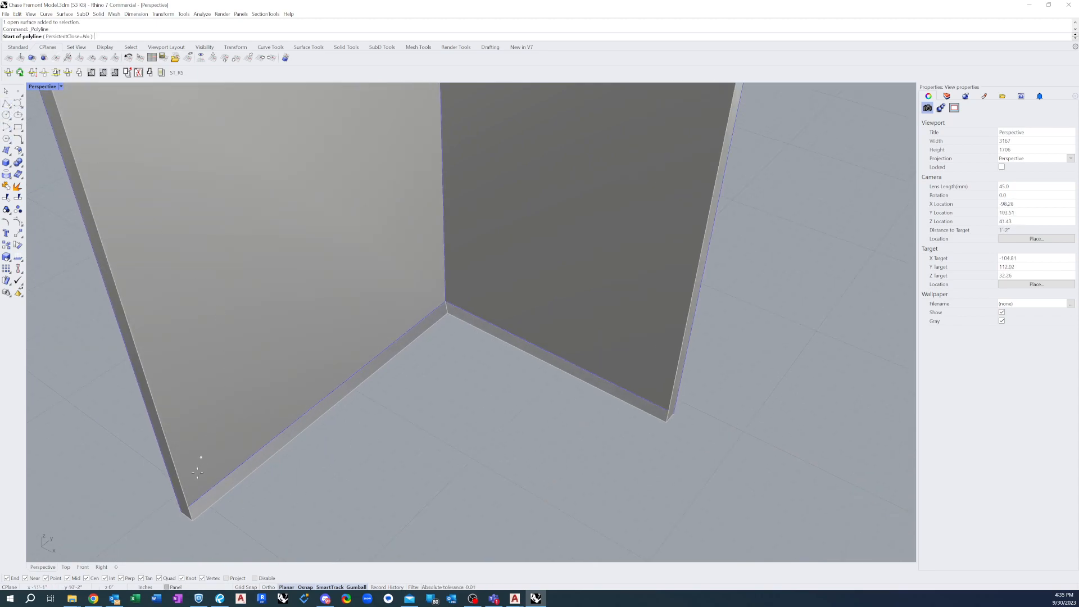
pyautogui.click(191, 526)
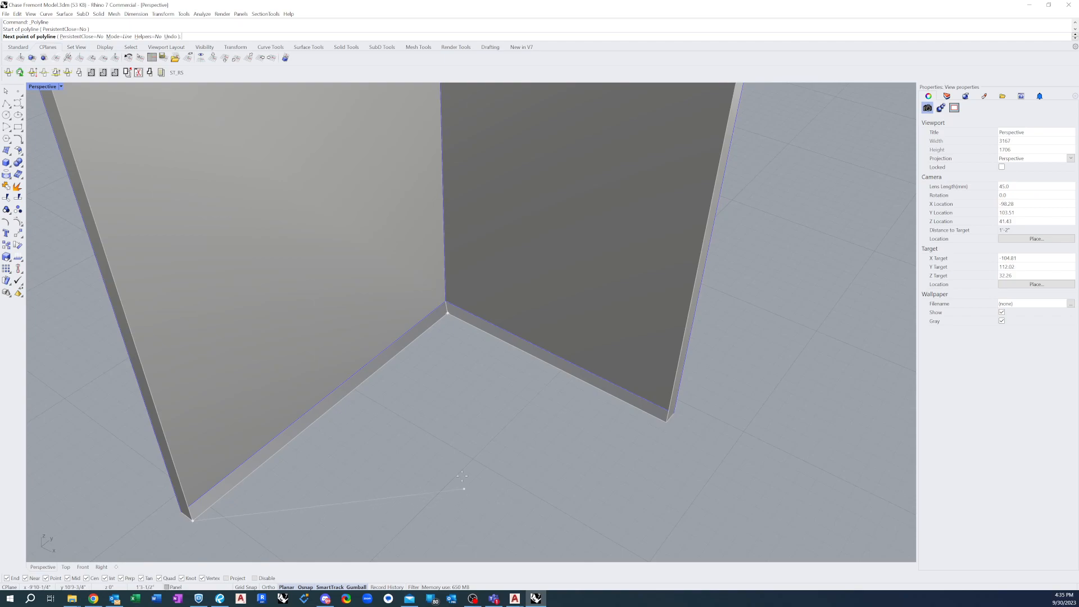
pyautogui.scroll(-2, 462, 483)
pyautogui.scroll(-2, 461, 376)
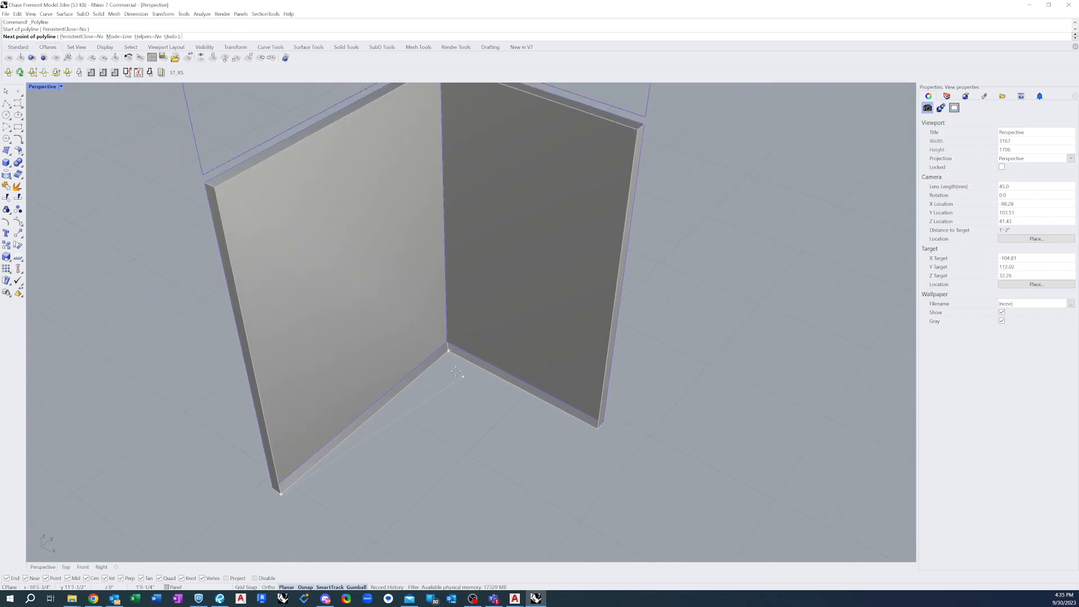
pyautogui.scroll(-3, 460, 375)
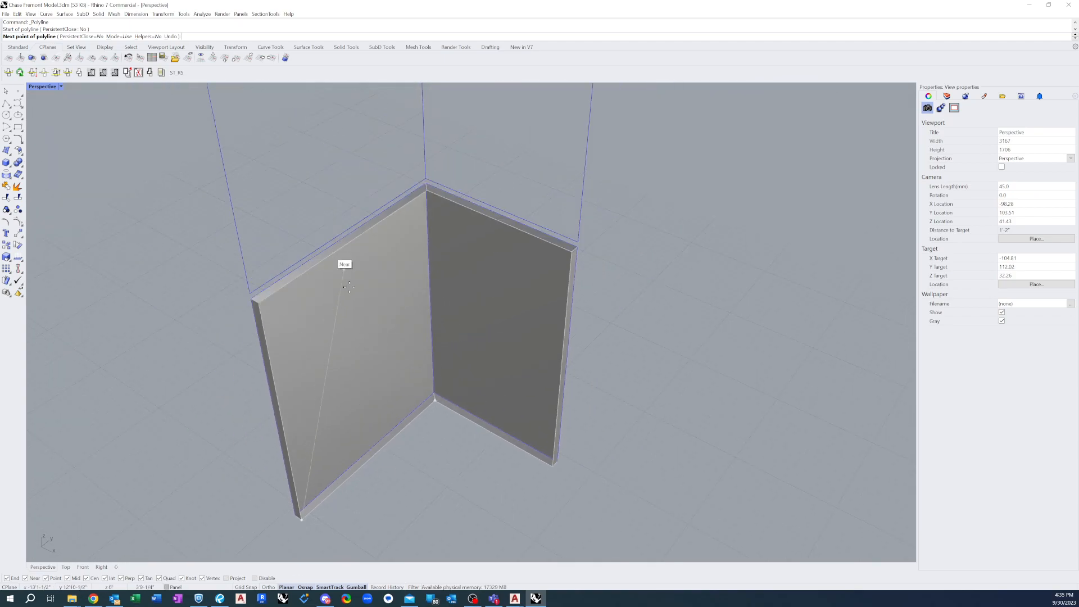
pyautogui.press('Escape')
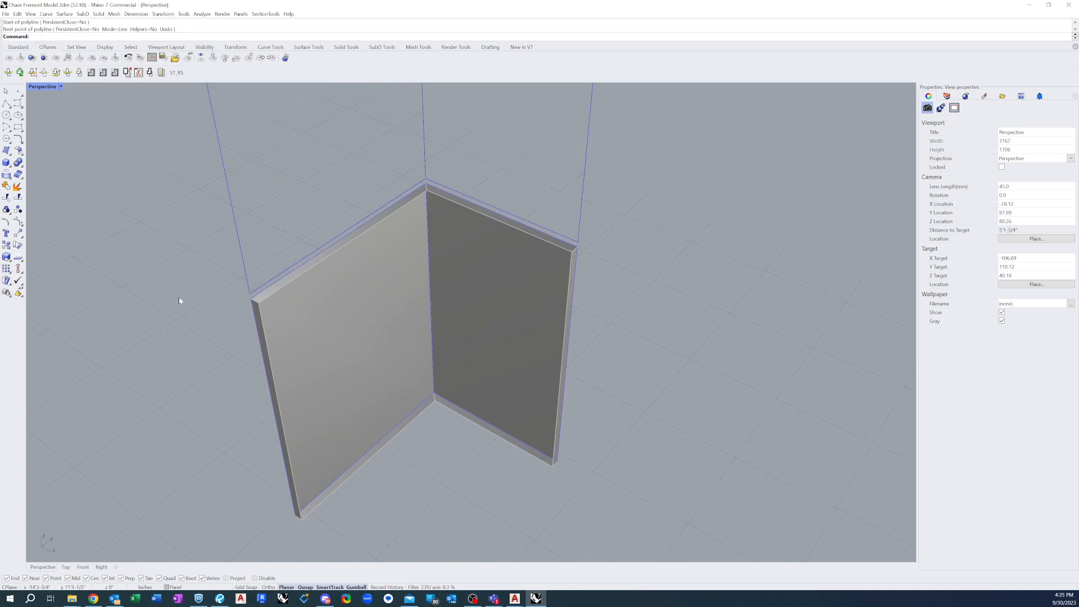
# Draw a line along the free edge of the first face's bottom return, from its outer end to the mitred corner
pyautogui.scroll(-3, 309, 235)
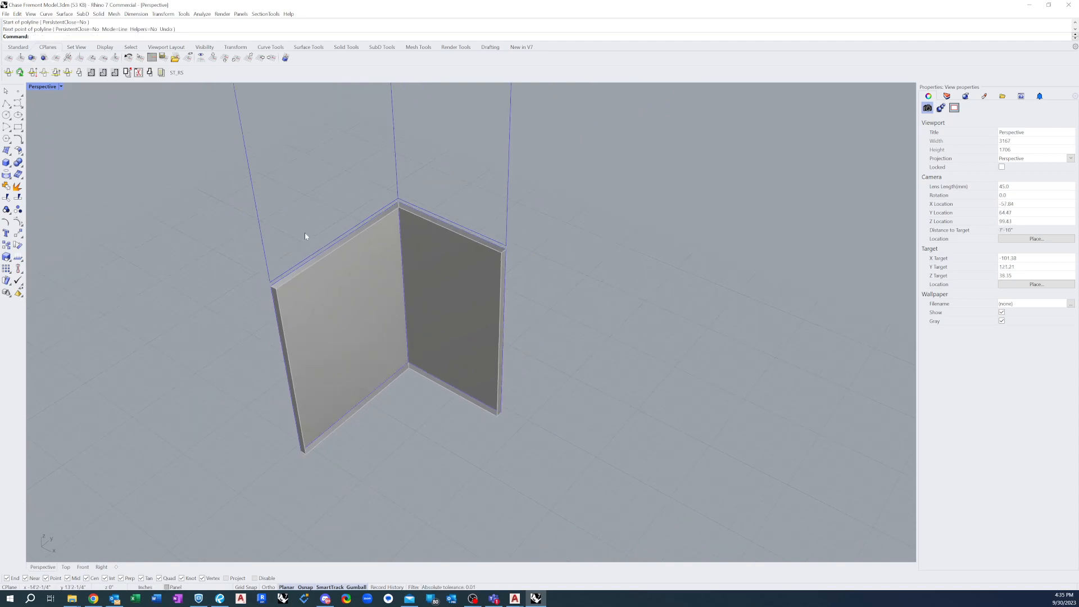
pyautogui.scroll(10, 389, 385)
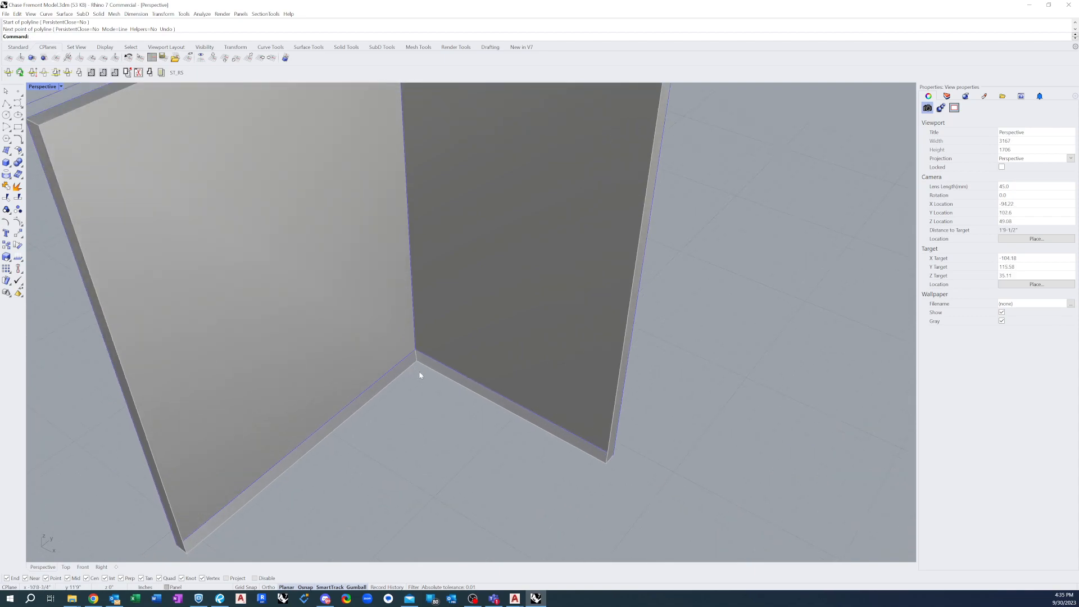
pyautogui.scroll(1, 413, 368)
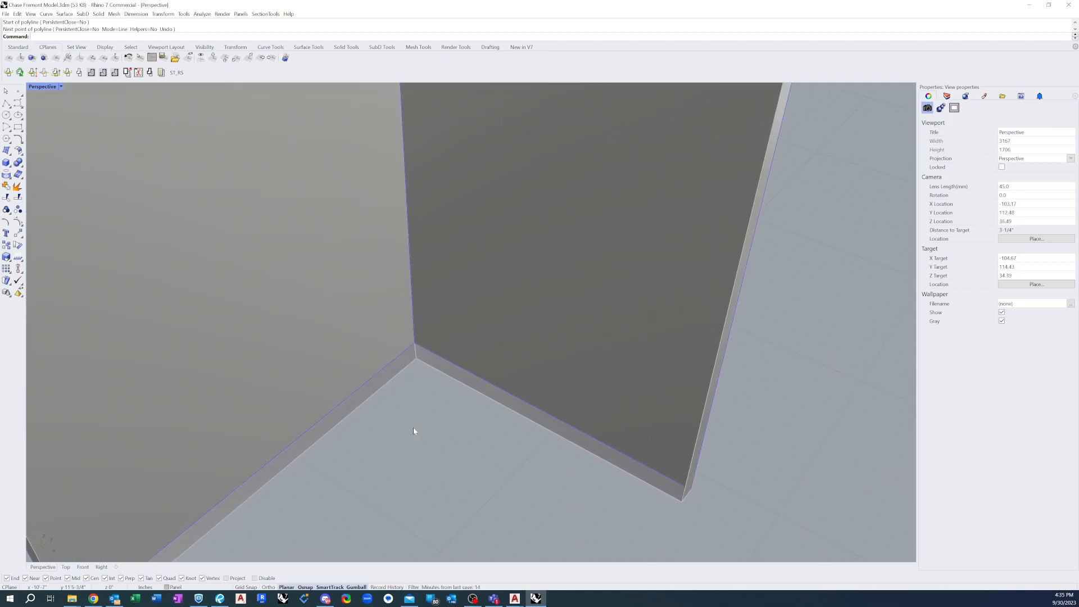
pyautogui.scroll(-5, 429, 433)
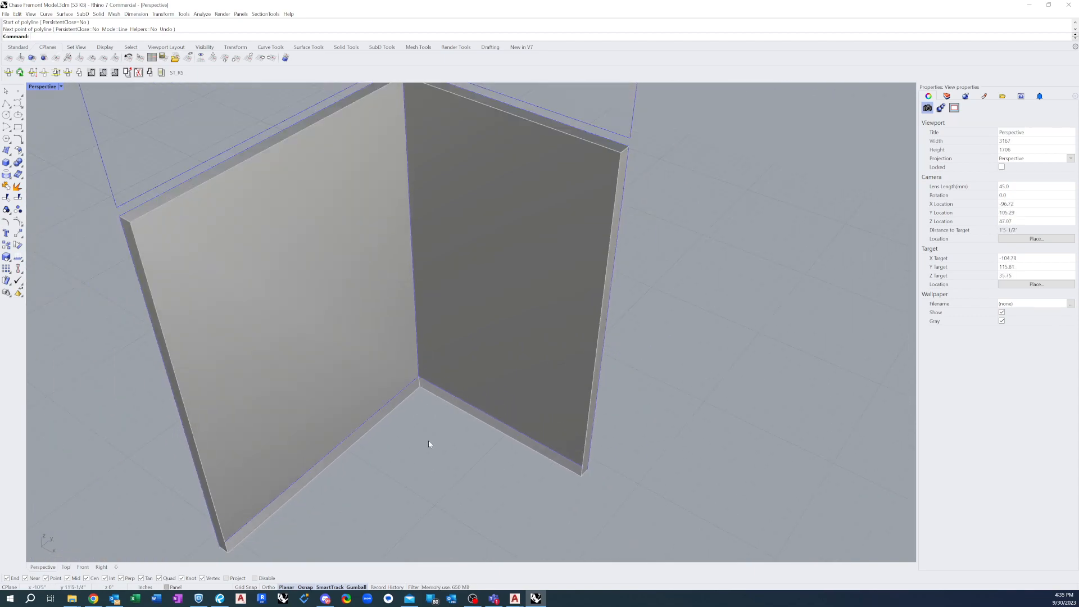
pyautogui.scroll(3, 416, 393)
pyautogui.scroll(3, 418, 395)
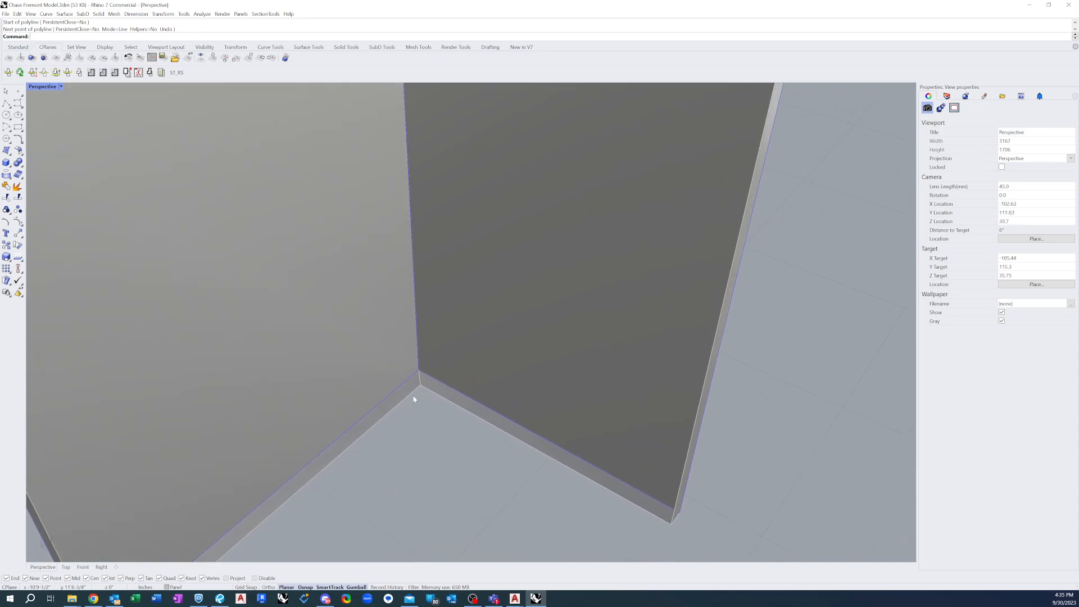
pyautogui.scroll(-2, 416, 395)
pyautogui.moveTo(382, 392); pyautogui.dragTo(366, 392, button='right')
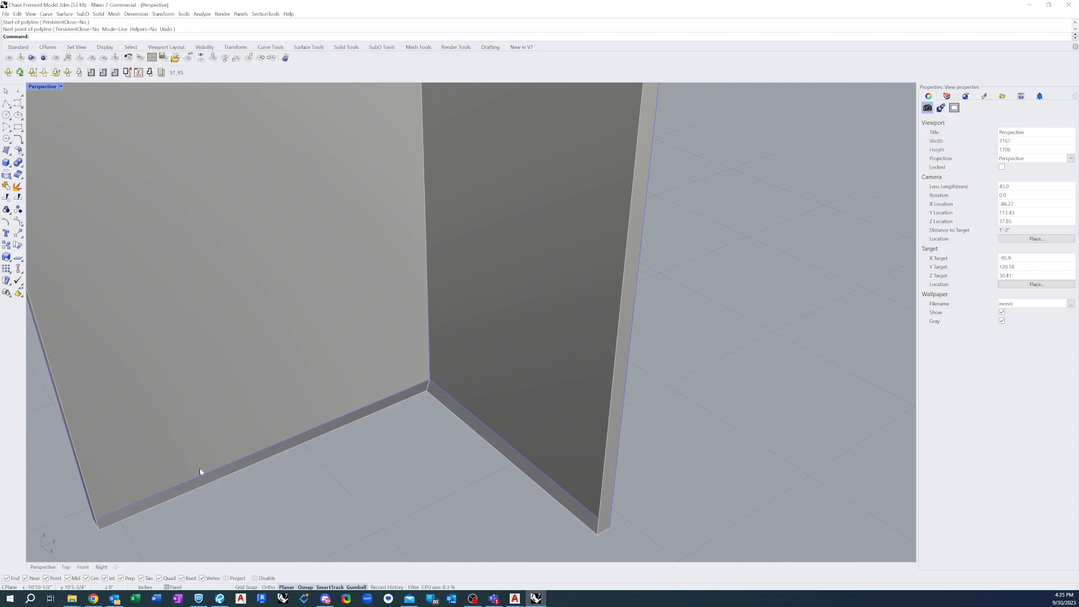
pyautogui.click(7, 103)
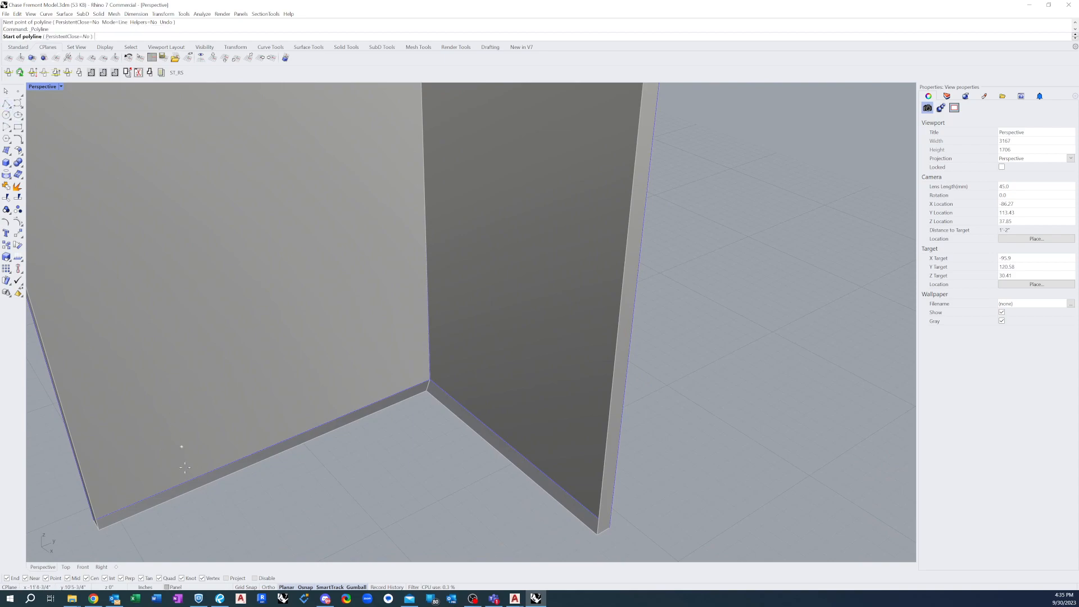
pyautogui.click(99, 529)
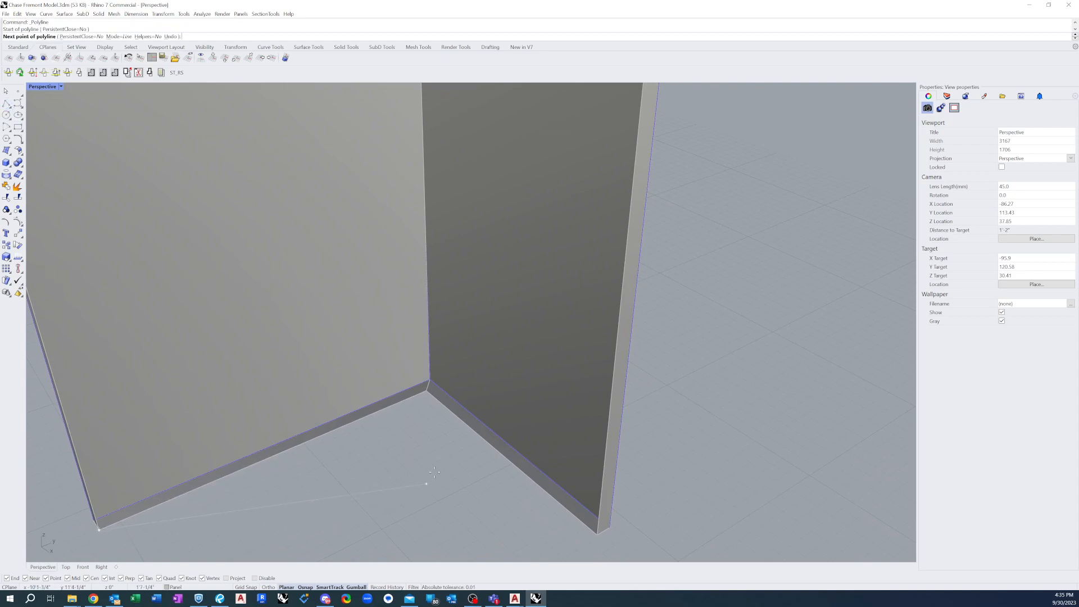
pyautogui.click(440, 395)
pyautogui.press('Return')
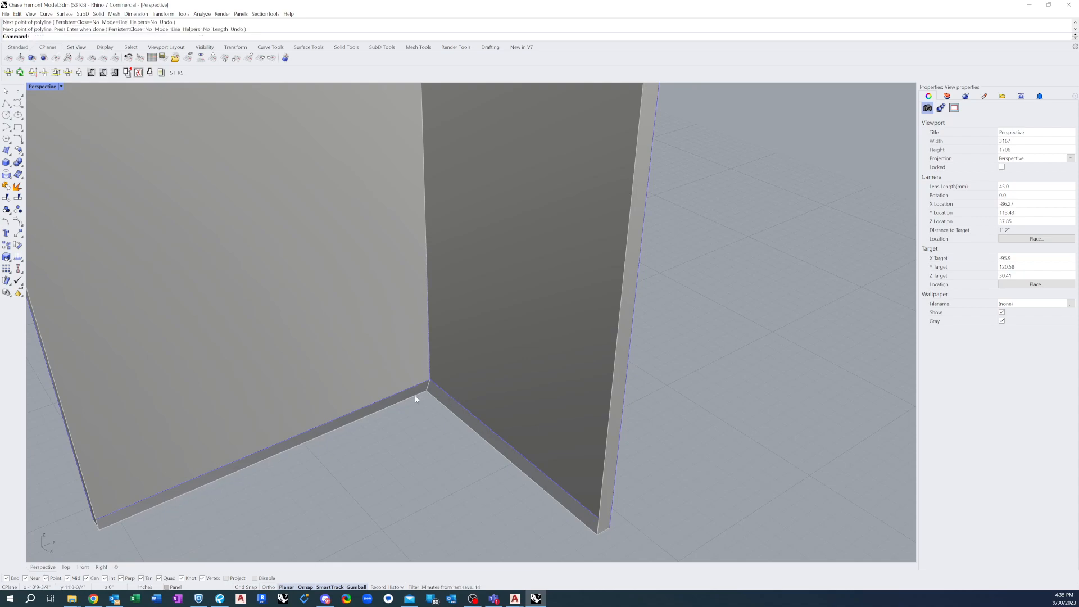
# Extrude the line on the first face's bottom return upward 1.086 inches into a lip surface
pyautogui.click(415, 396)
pyautogui.click(441, 415)
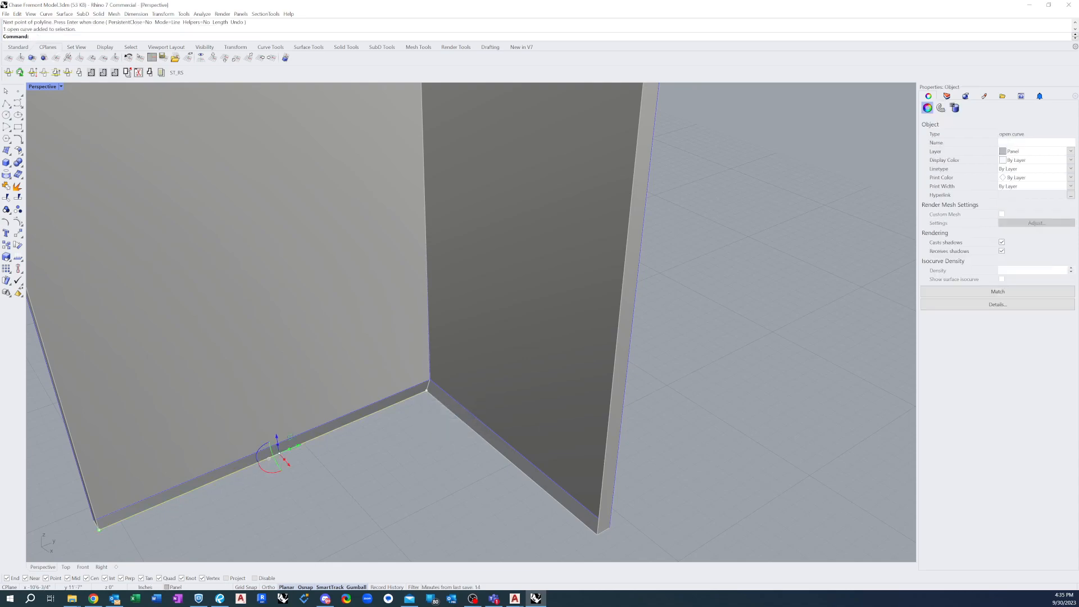
pyautogui.write('ExtrudeCrv')
pyautogui.press('Return')
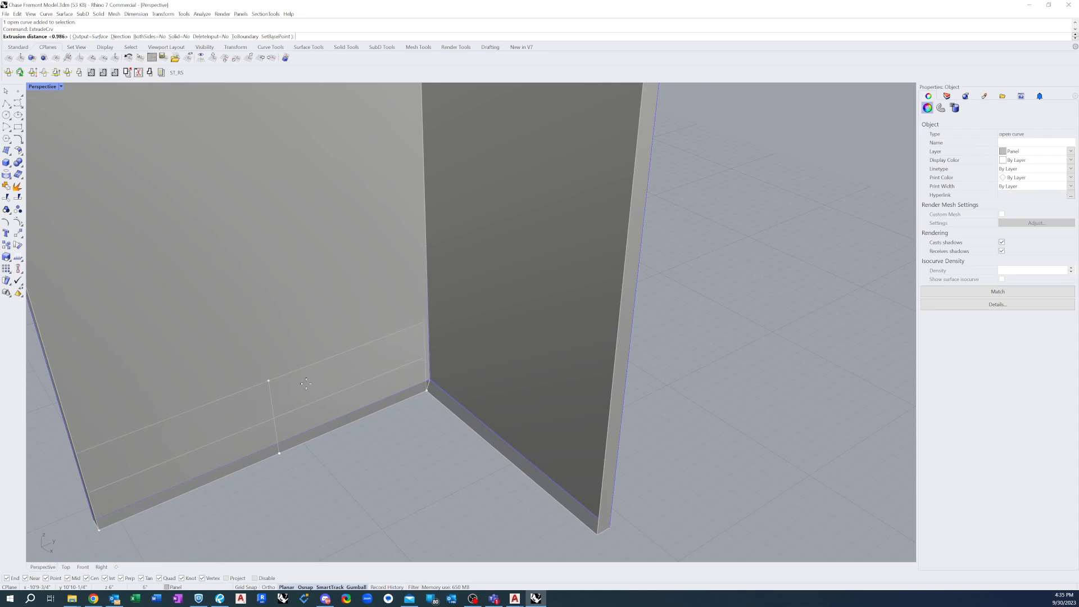
pyautogui.moveTo(304, 379); pyautogui.dragTo(336, 398, button='right')
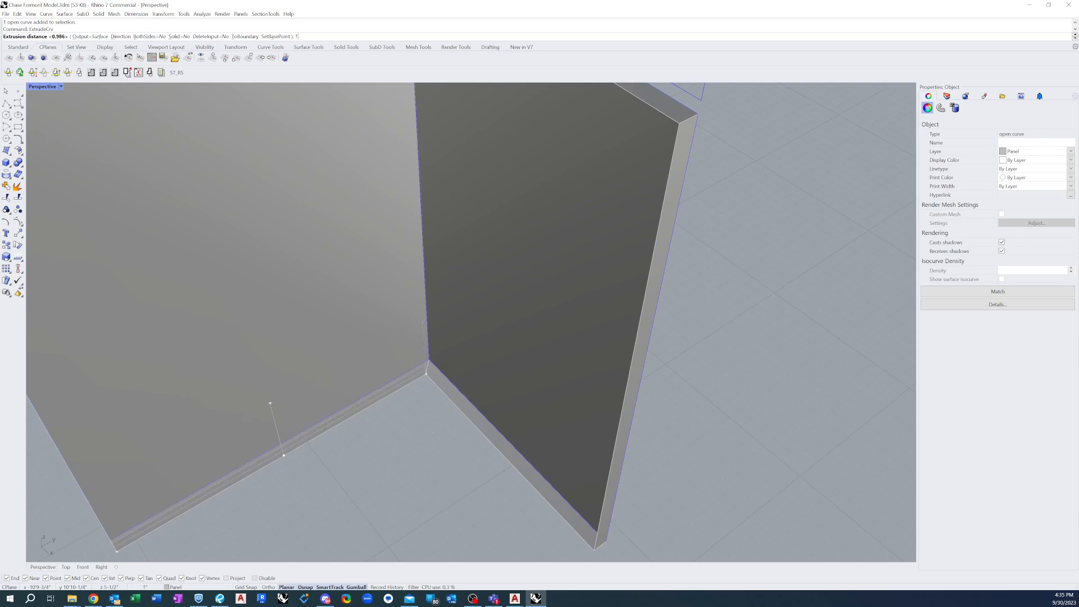
pyautogui.write('086')
pyautogui.press('Return')
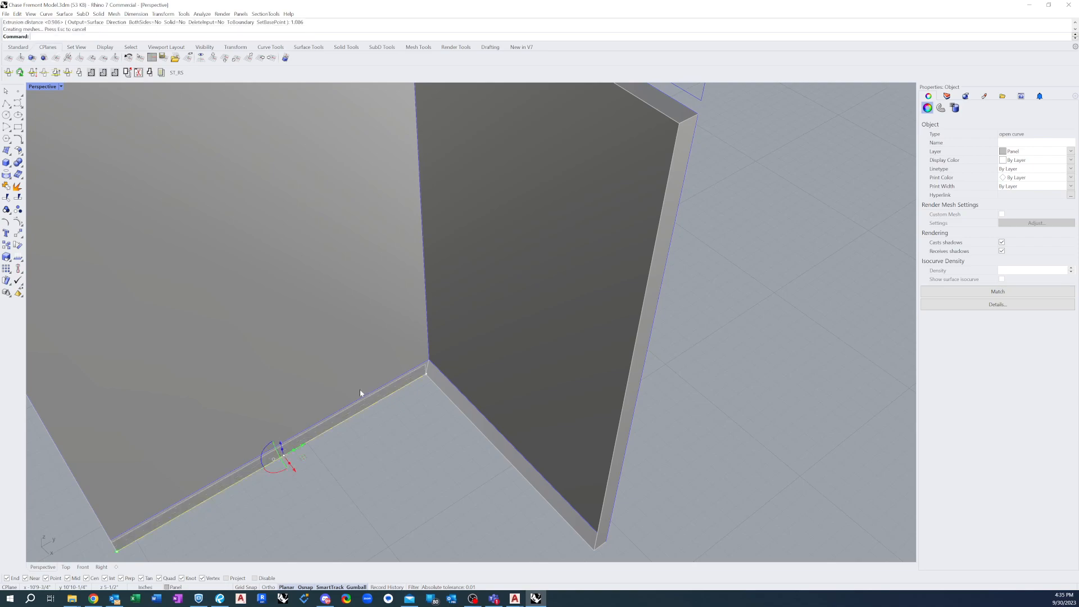
pyautogui.moveTo(414, 448); pyautogui.dragTo(158, 267, button='right')
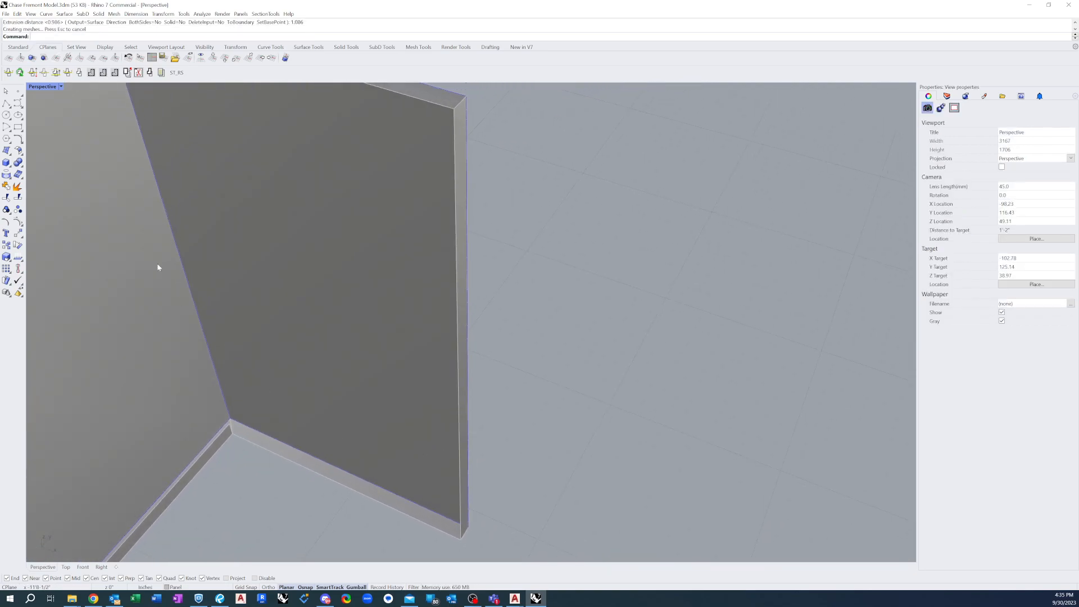
# Draw a line along the free edge of the second face's bottom return, from the mitred corner to its outer end
pyautogui.click(6, 104)
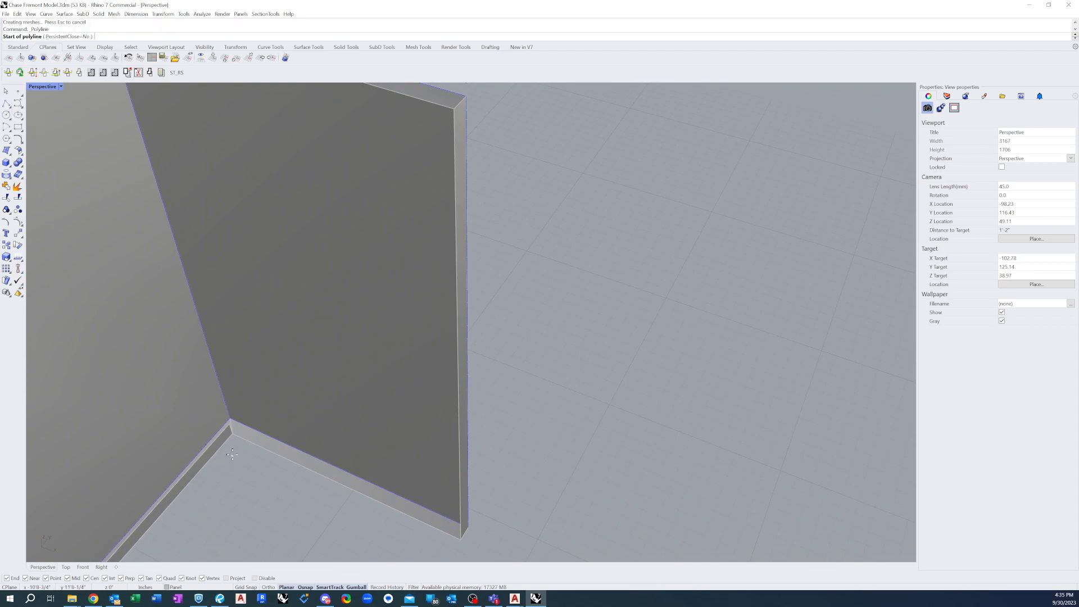
pyautogui.click(232, 433)
pyautogui.click(460, 539)
pyautogui.press('Return')
# Extrude the line on the second face's bottom return upward 1.086 inches into a lip surface
pyautogui.write('ExtrudeCrv')
pyautogui.press('Return')
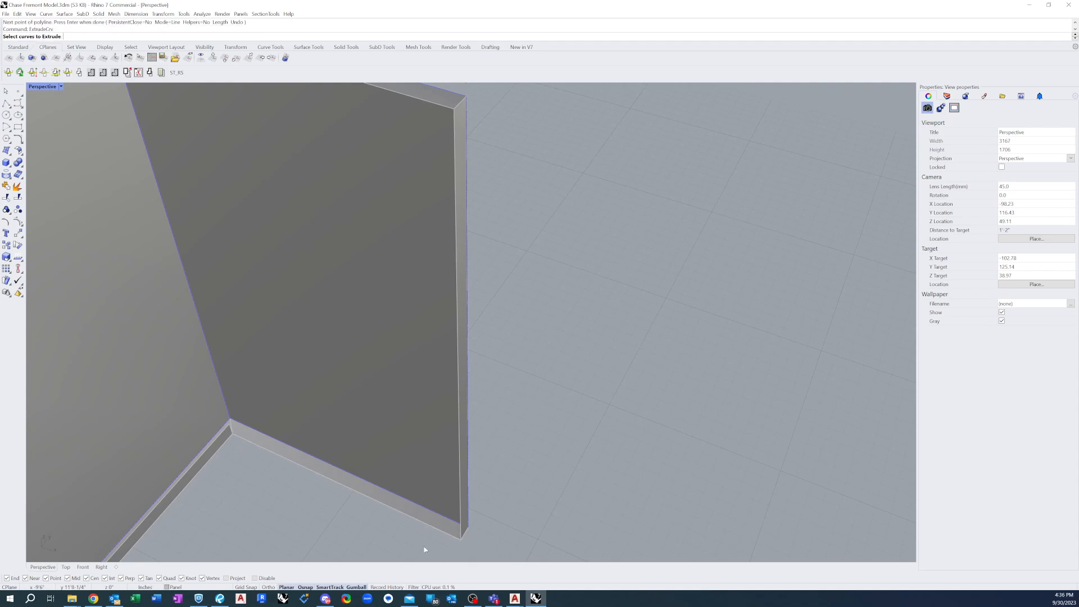
pyautogui.click(444, 532)
pyautogui.click(457, 548)
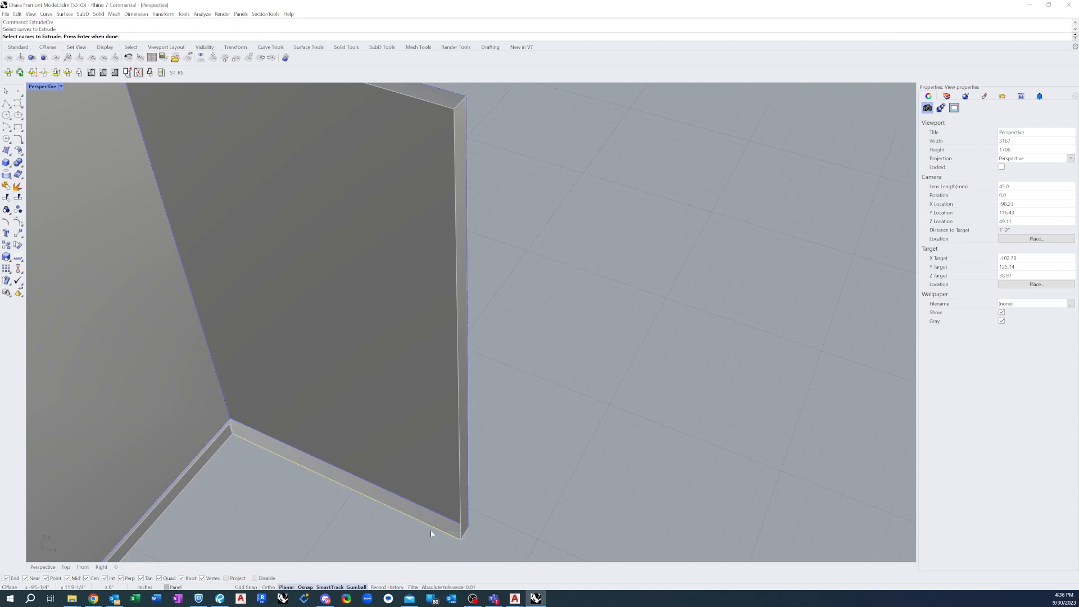
pyautogui.press('Return')
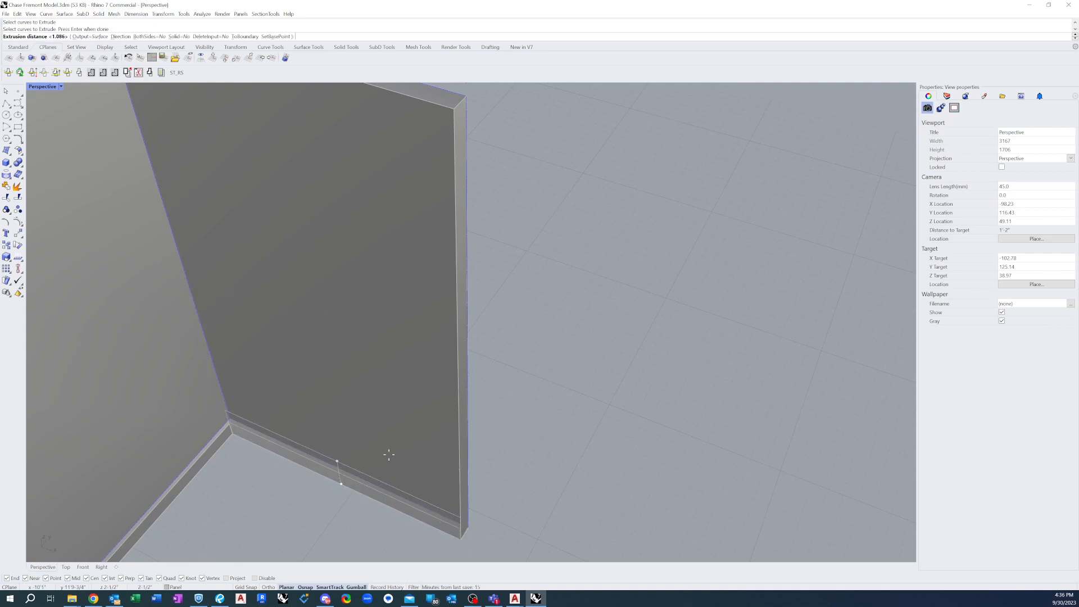
pyautogui.write('1')
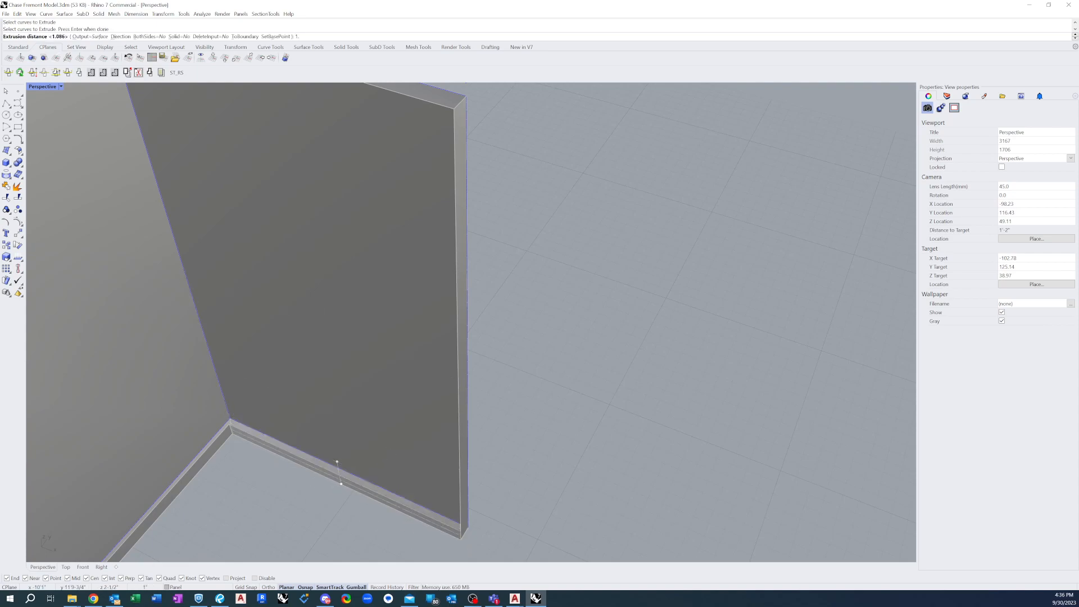
pyautogui.write('.086')
pyautogui.press('Return')
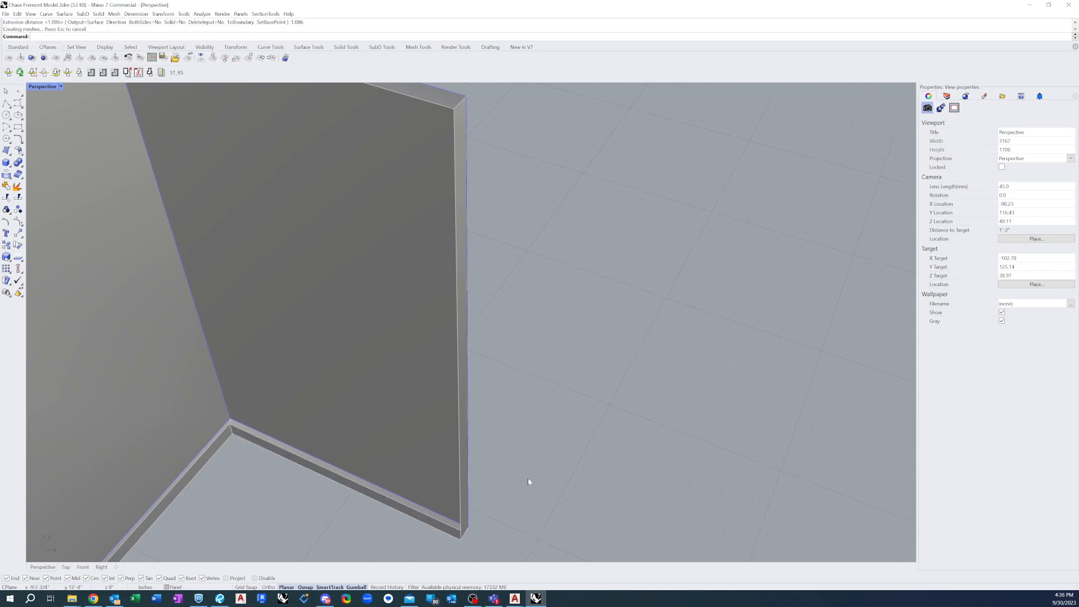
# Draw a line along the free edge of the first face's top return, from its outer end to the shared corner
pyautogui.moveTo(466, 477)
pyautogui.keyDown('shift'); pyautogui.mouseDown(button='right')
pyautogui.moveTo(419, 505)
pyautogui.moveTo(463, 465)
pyautogui.mouseUp(button='right'); pyautogui.keyUp('shift')
pyautogui.scroll(-1, 560, 439)
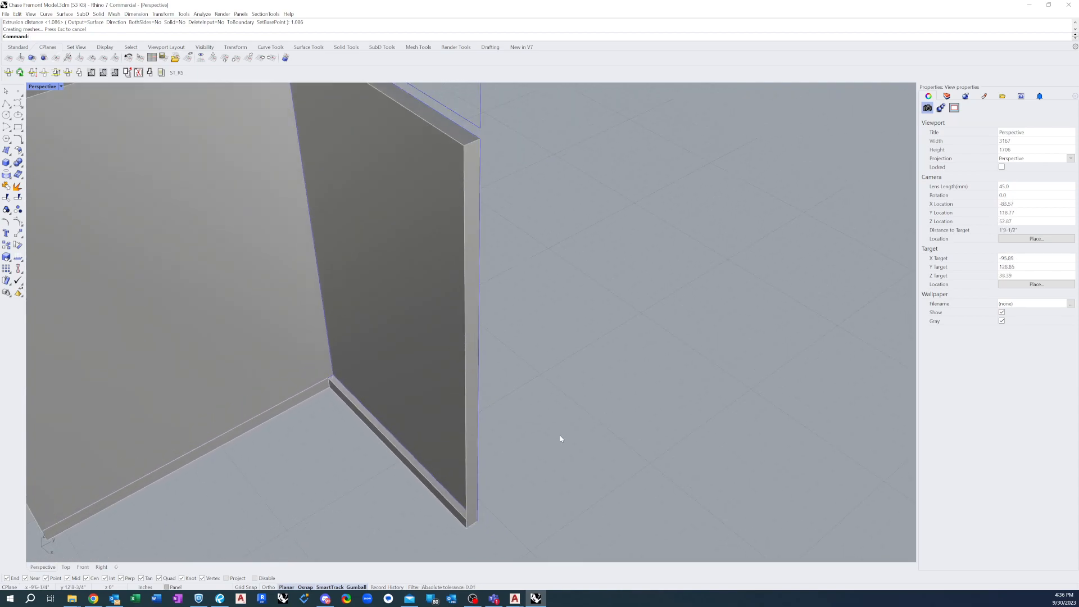
pyautogui.scroll(-5, 572, 434)
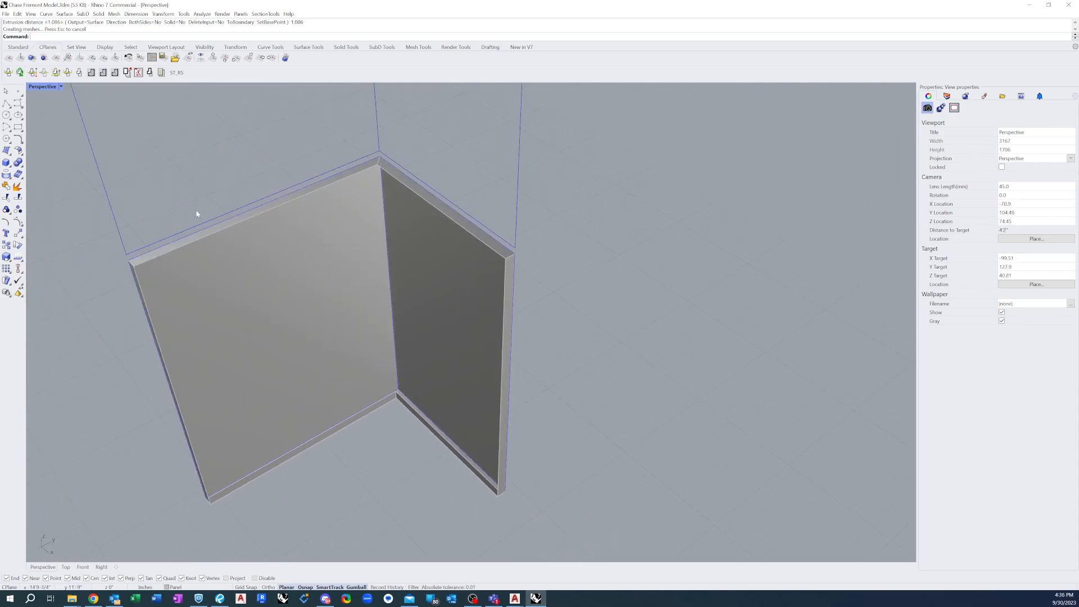
pyautogui.scroll(5, 203, 227)
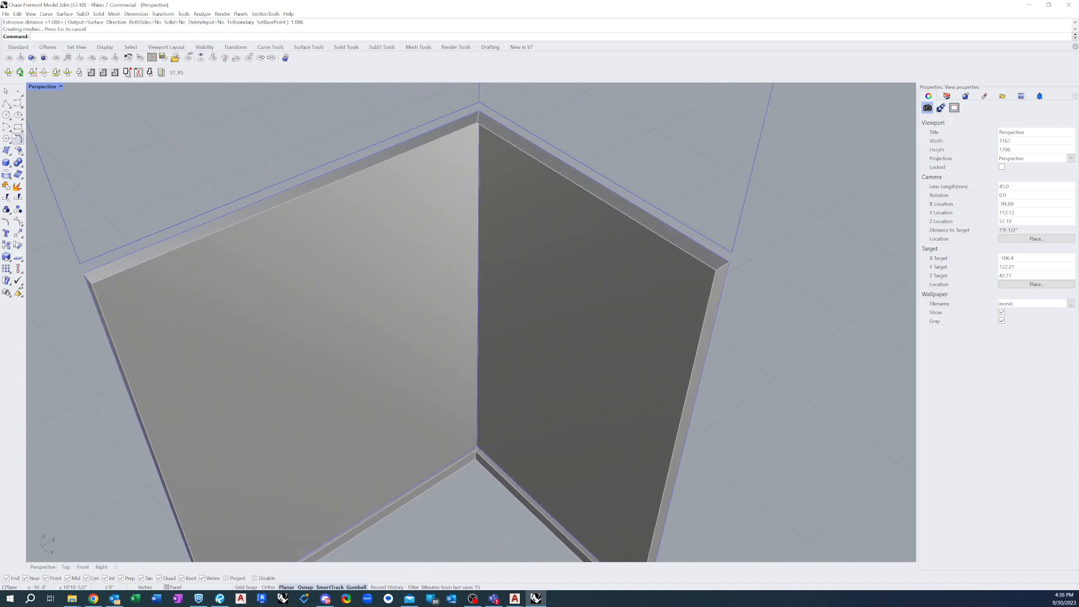
pyautogui.click(6, 103)
pyautogui.click(92, 282)
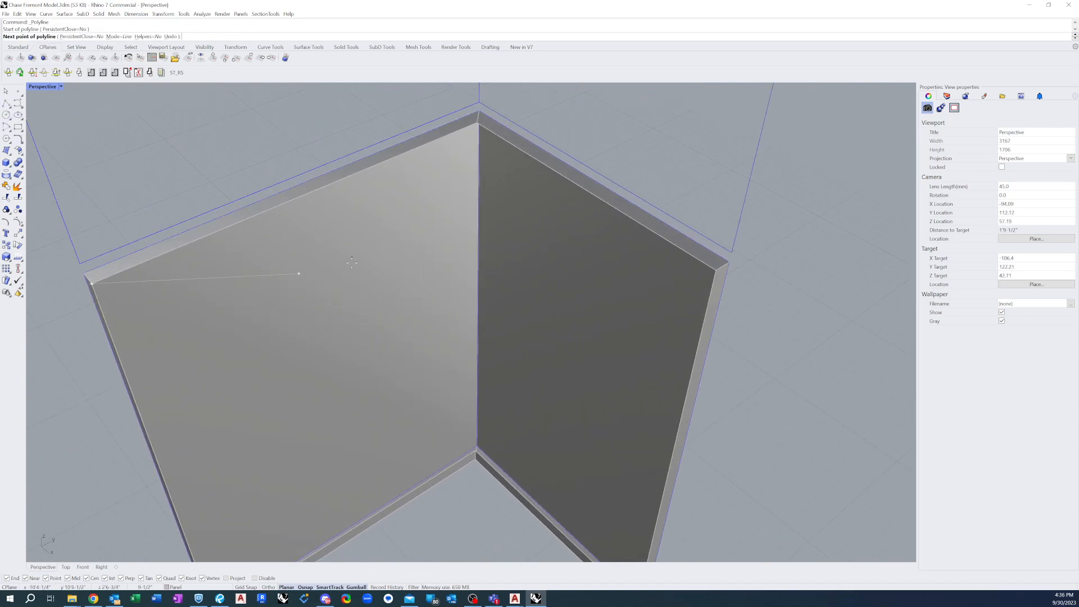
pyautogui.click(480, 122)
pyautogui.press('Return')
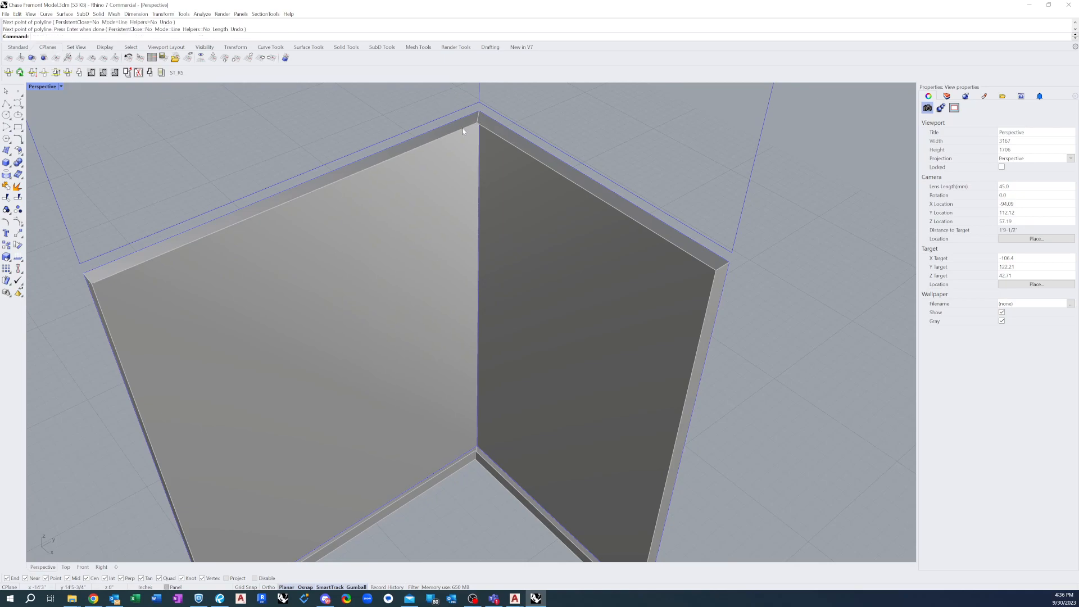
# Extrude the line on the first face's top return downward 1.086 inches into a lip surface
pyautogui.write('extrudecrv')
pyautogui.press('Return')
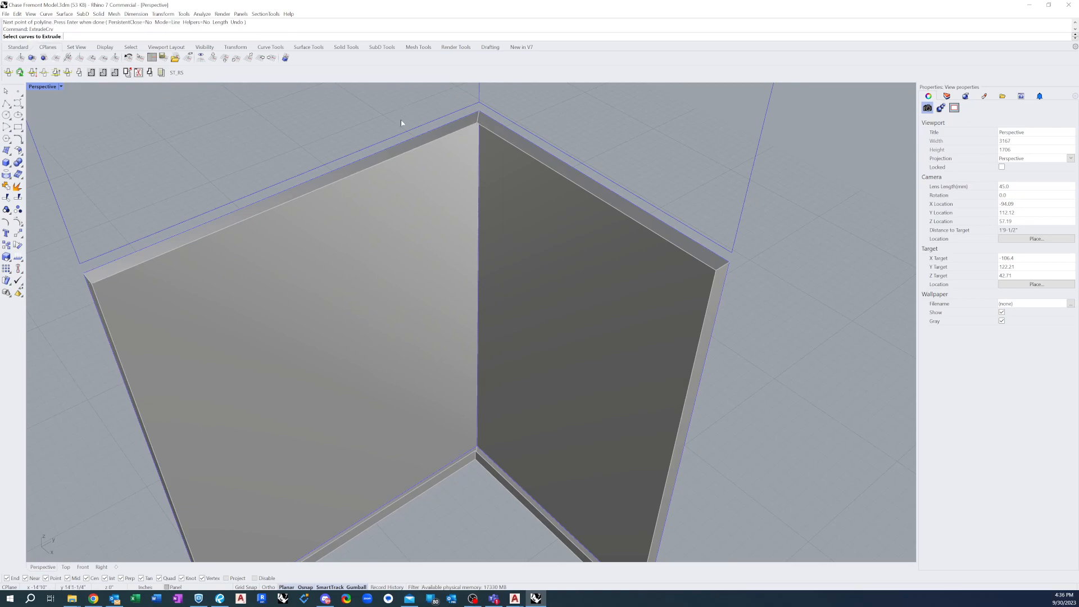
pyautogui.click(412, 150)
pyautogui.click(440, 170)
pyautogui.press('Return')
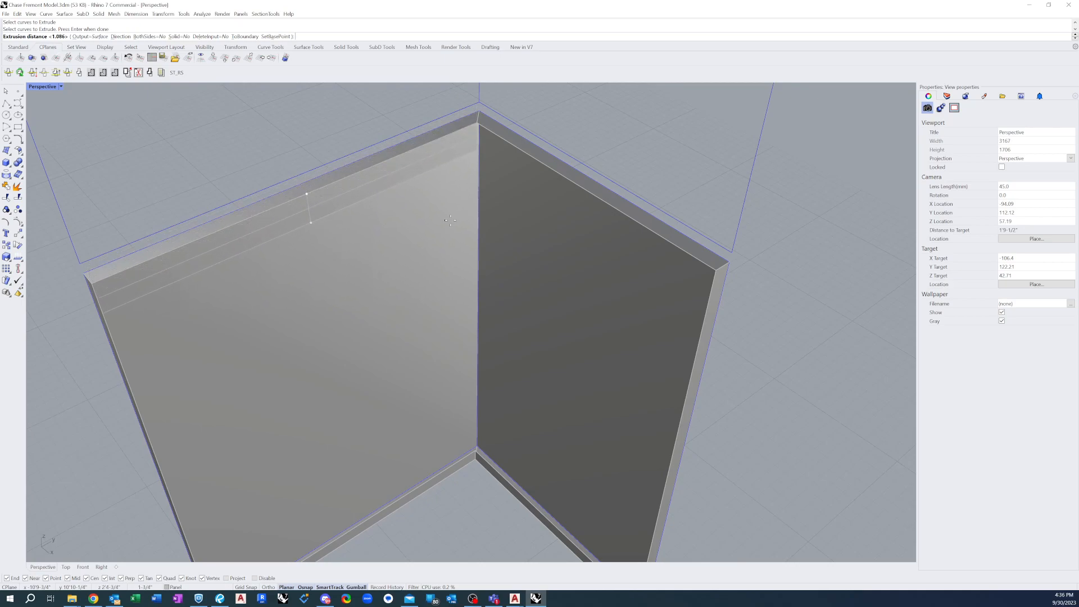
pyautogui.write('1.')
pyautogui.press('Return')
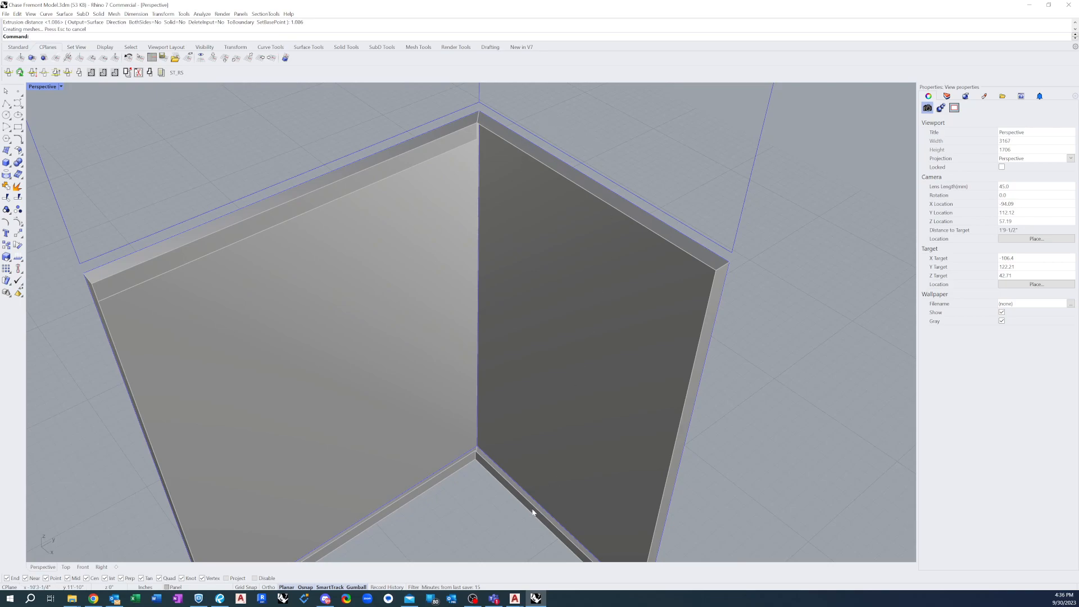
# Copy the second face's bottom lip up to its top return, aligning it at the return's outer corner
pyautogui.scroll(-3, 510, 393)
pyautogui.click(582, 538)
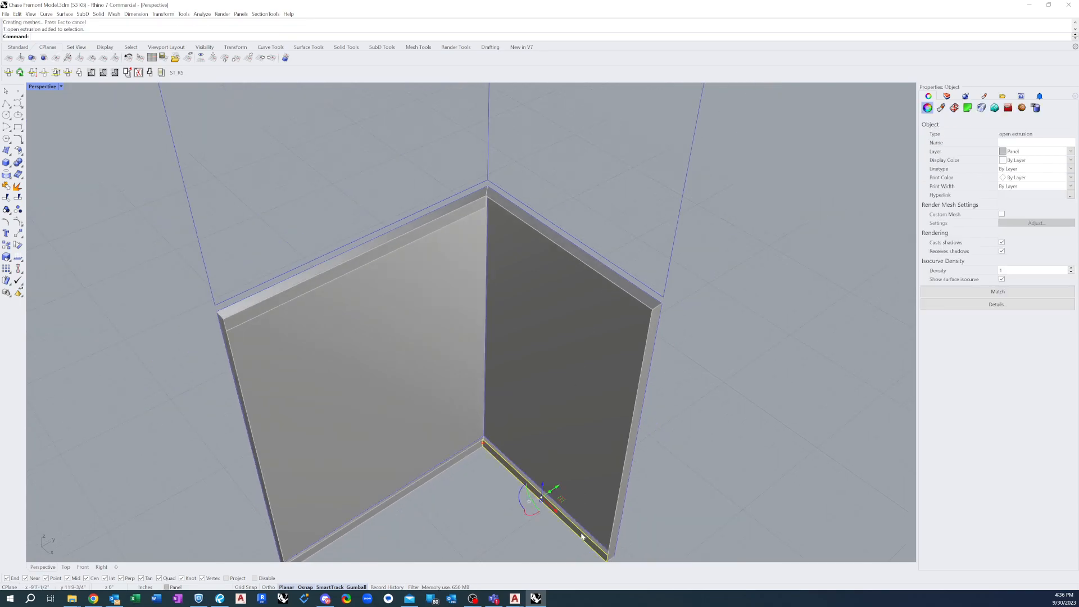
pyautogui.write('copy')
pyautogui.press('Return')
pyautogui.click(607, 558)
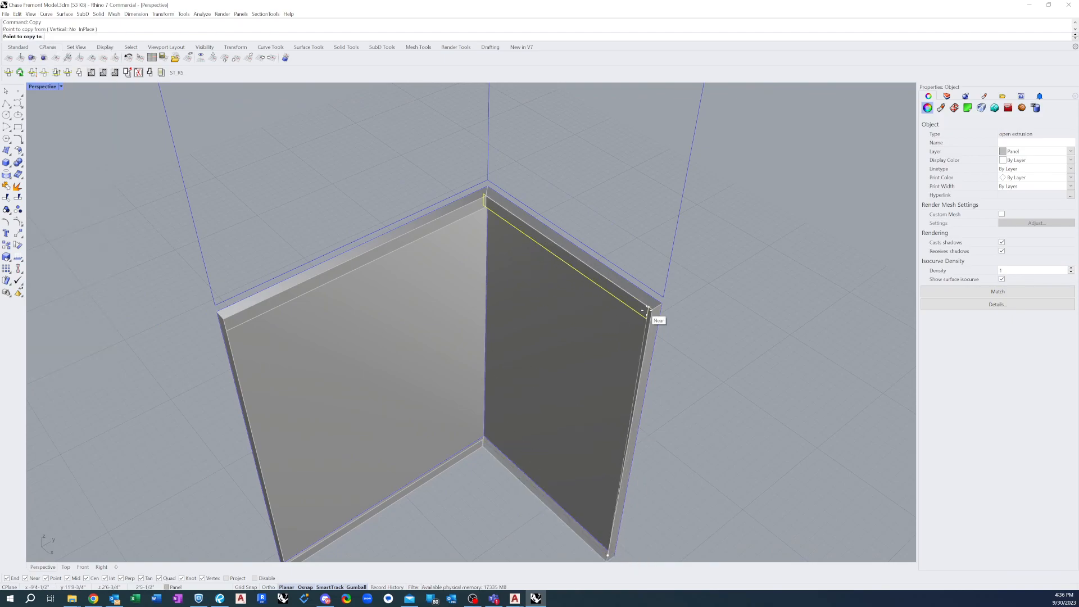
pyautogui.click(652, 308)
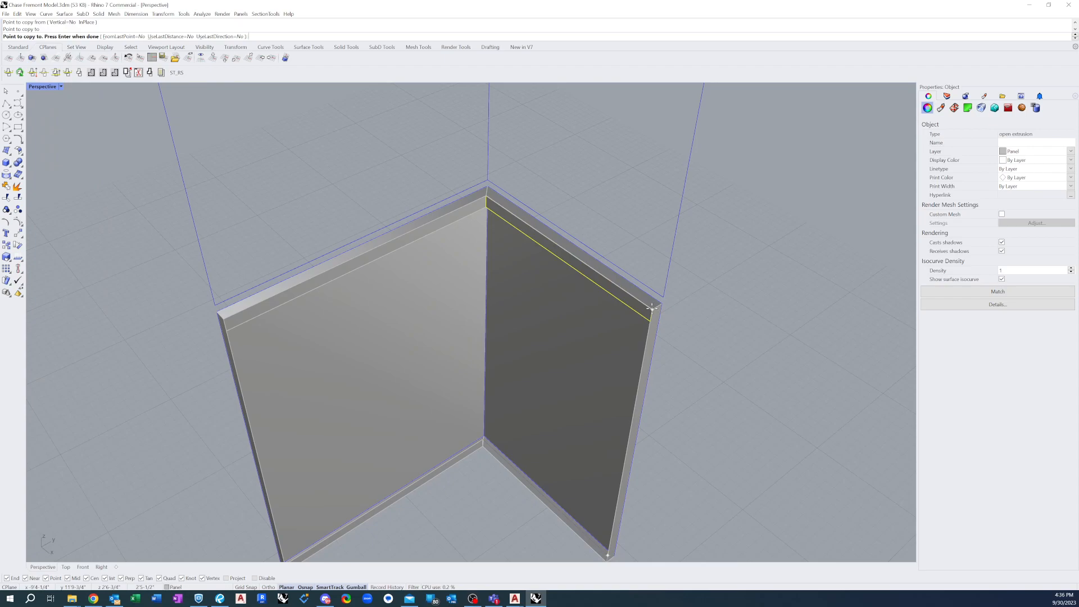
pyautogui.press('Return')
pyautogui.press('Escape')
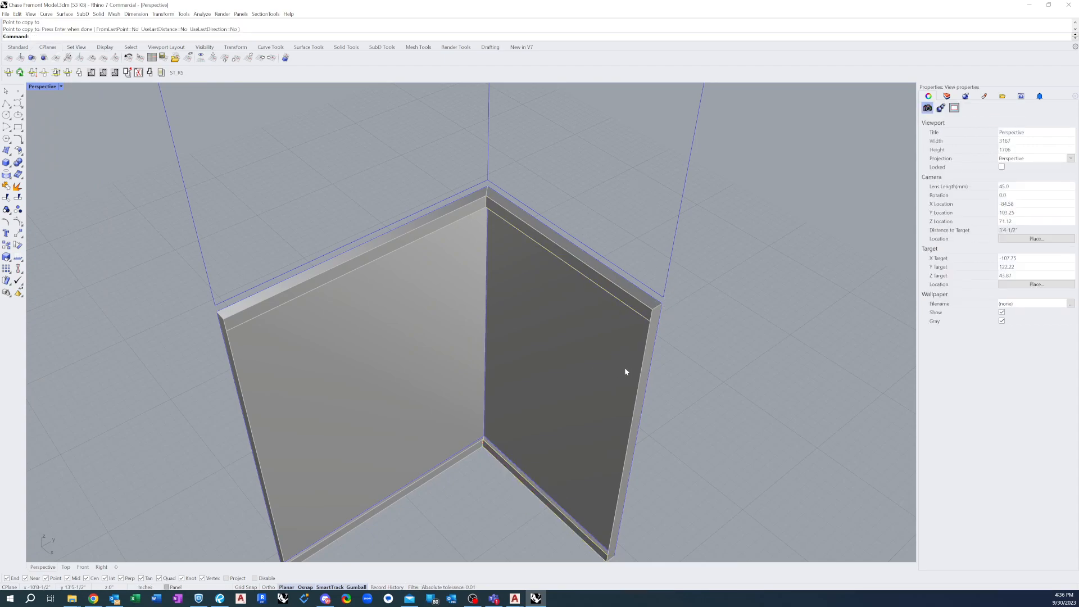
# Draw a line along the free edge of the first face's side return, between its top and bottom lips
pyautogui.scroll(-2, 394, 193)
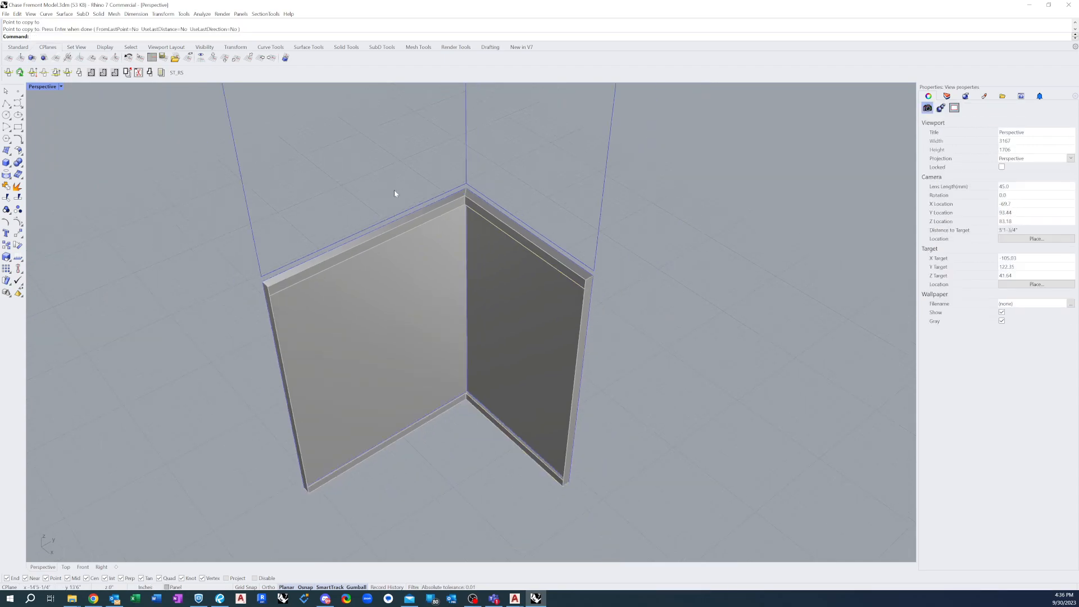
pyautogui.scroll(3, 270, 325)
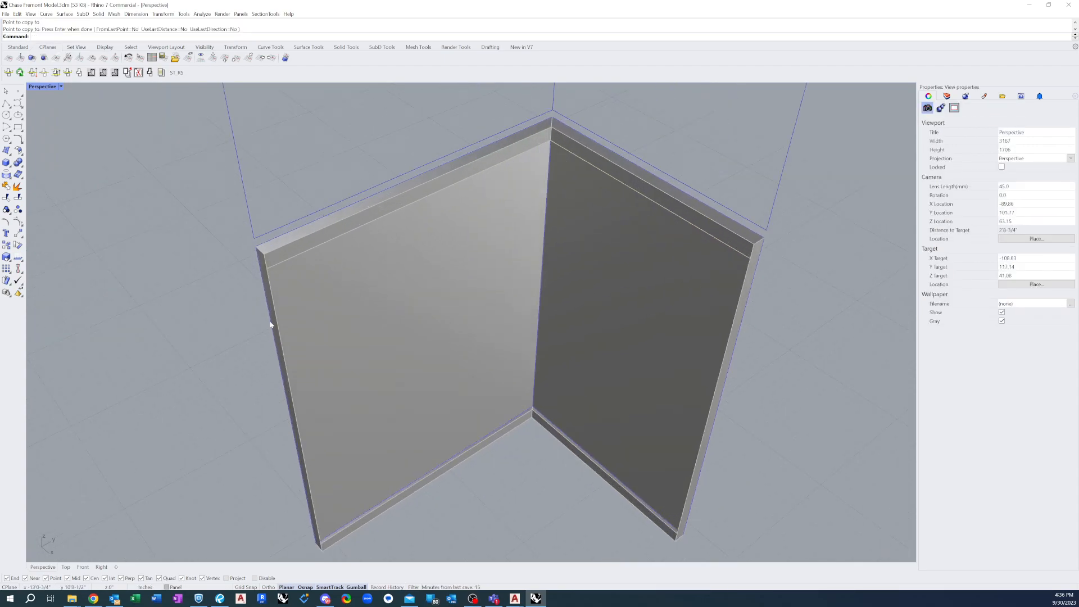
pyautogui.click(5, 104)
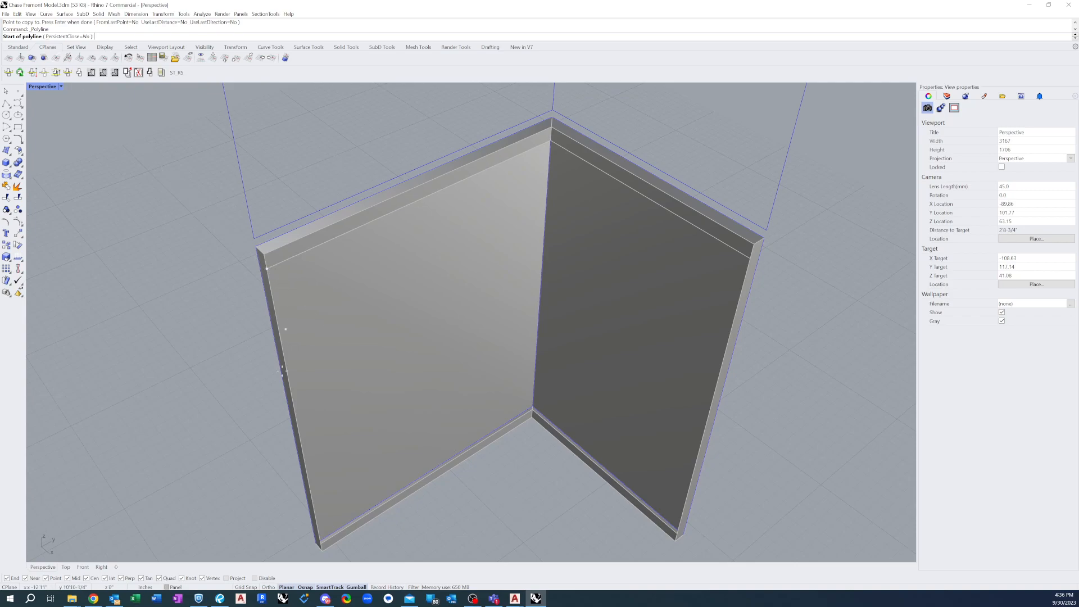
pyautogui.click(321, 544)
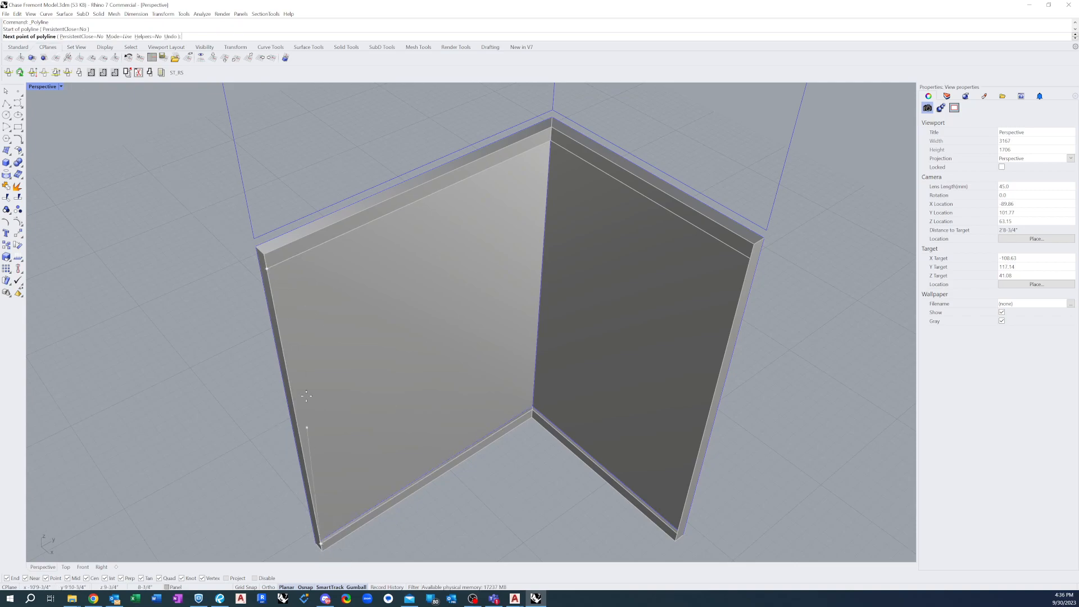
pyautogui.press('Return')
# Extrude the line on the first face's side return inward 1.086 inches into a lip surface
pyautogui.write('ExtrudeCrv')
pyautogui.press('Return')
pyautogui.click(267, 276)
pyautogui.press('Return')
pyautogui.press('Return')
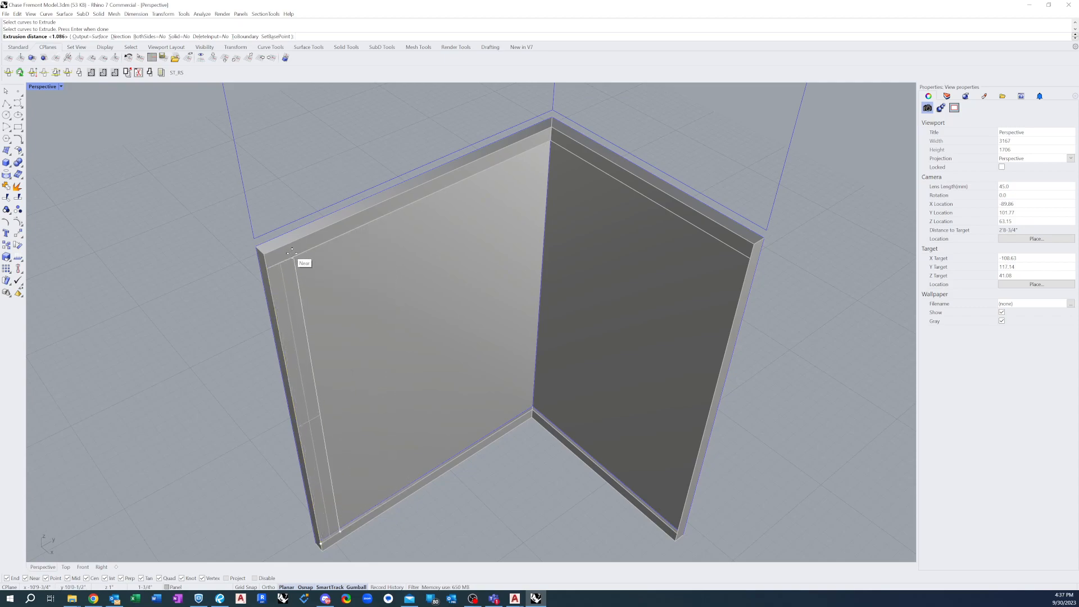
pyautogui.write('1.086')
pyautogui.press('Return')
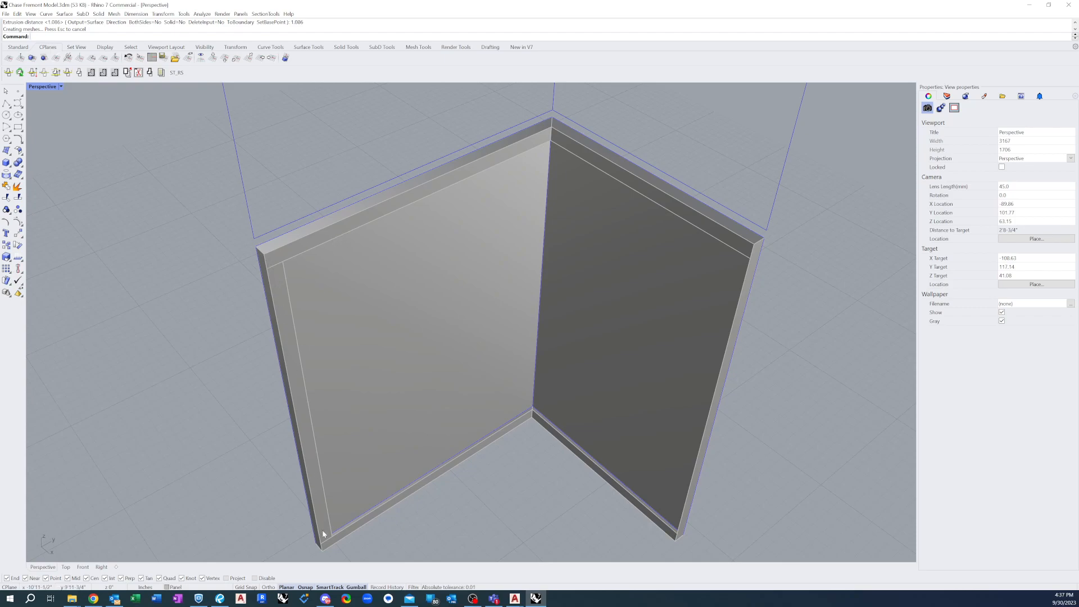
# Draw a line along the free edge of the second face's side return, from the top lip down to the bottom lip
pyautogui.click(7, 105)
pyautogui.click(750, 258)
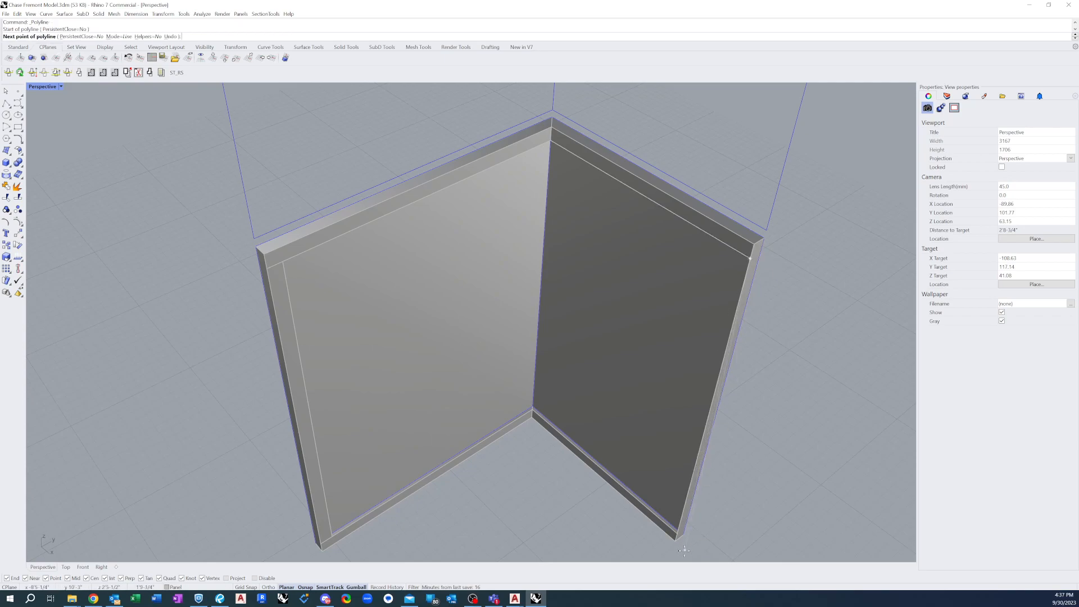
pyautogui.click(679, 538)
pyautogui.press('Return')
# Extrude the second face's side line 1.086 inches inward, with the direction set along the top return toward the shared corner
pyautogui.write('ExtrudeCrv')
pyautogui.press('Return')
pyautogui.click(683, 517)
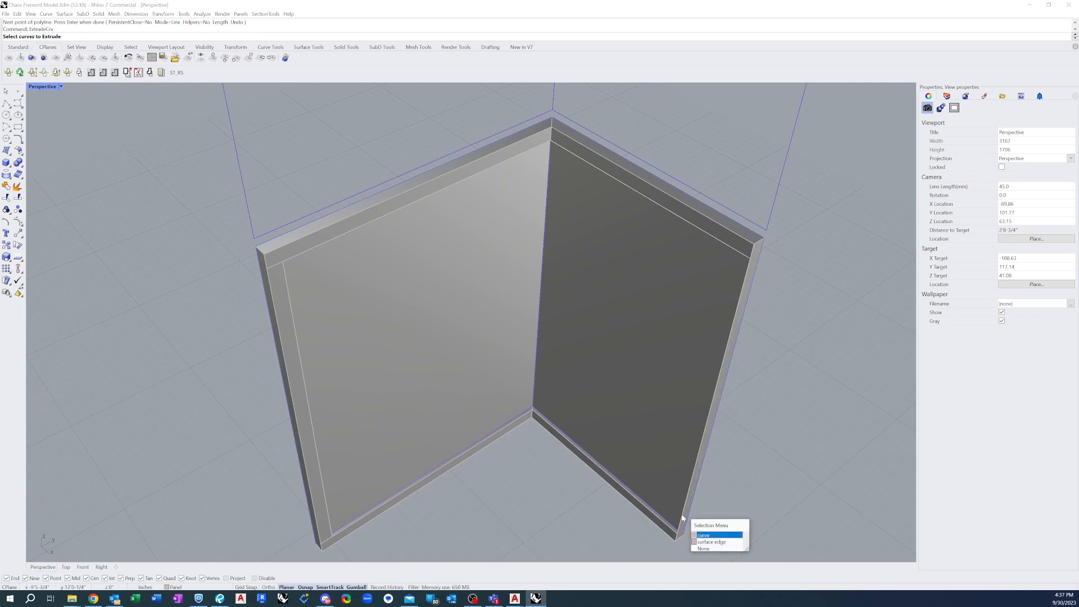
pyautogui.press('Return')
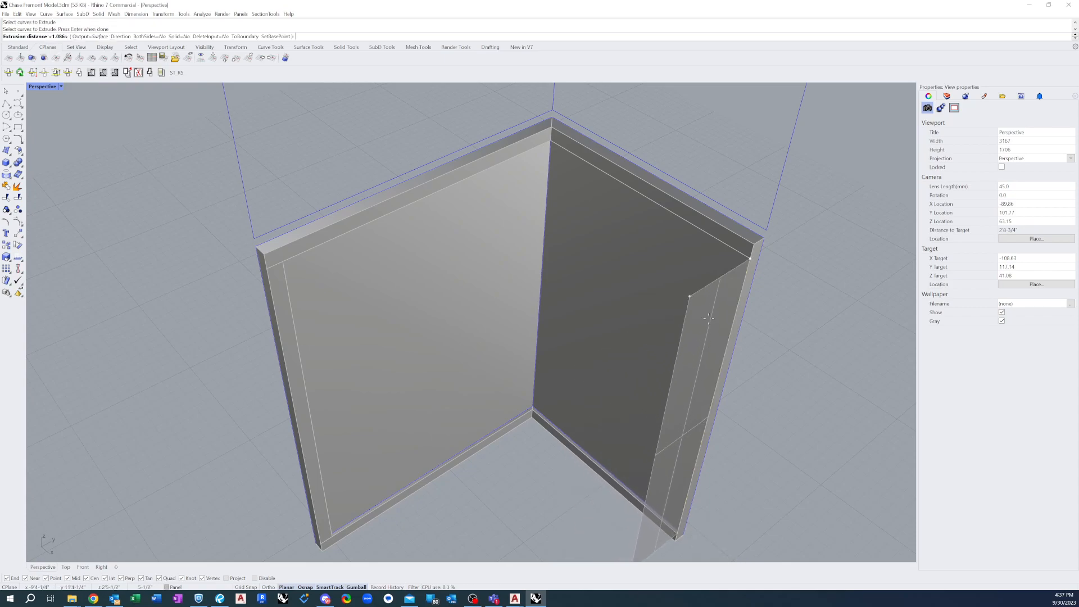
pyautogui.write('D')
pyautogui.press('Return')
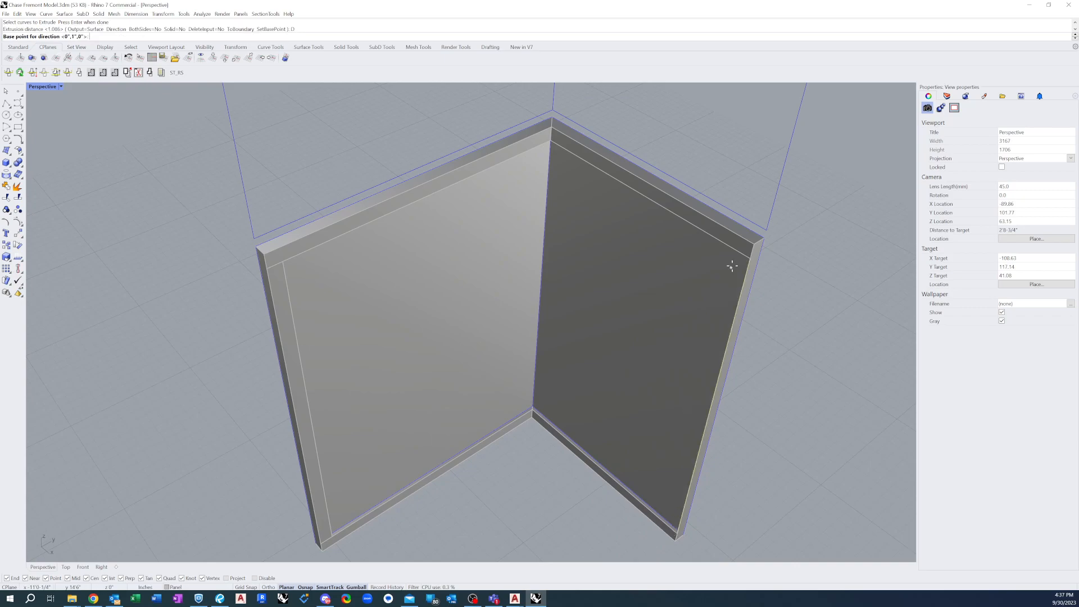
pyautogui.click(745, 236)
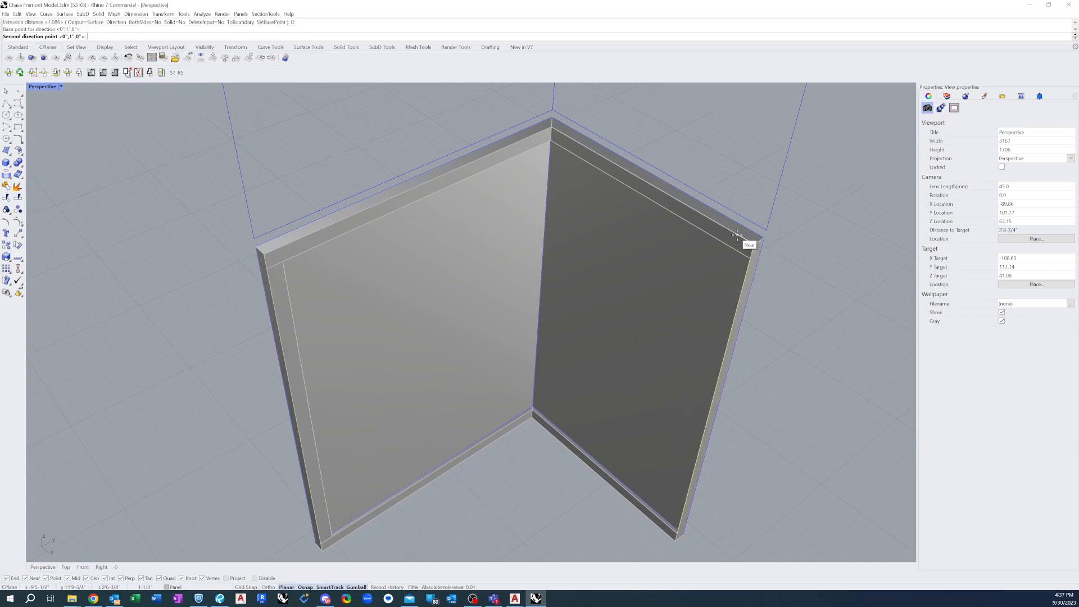
pyautogui.click(737, 235)
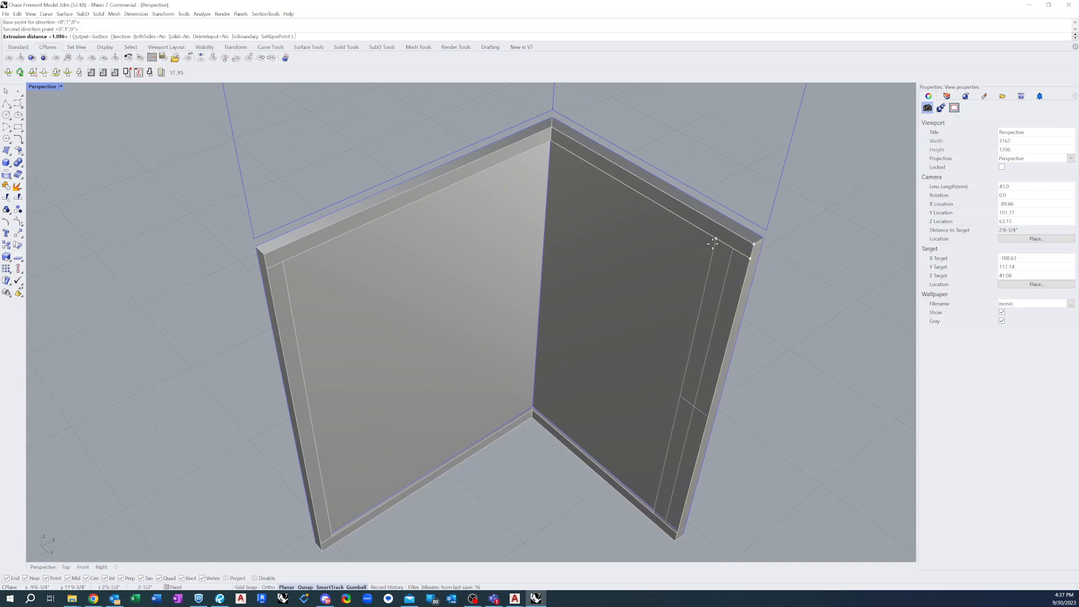
pyautogui.write('1.086')
pyautogui.press('Return')
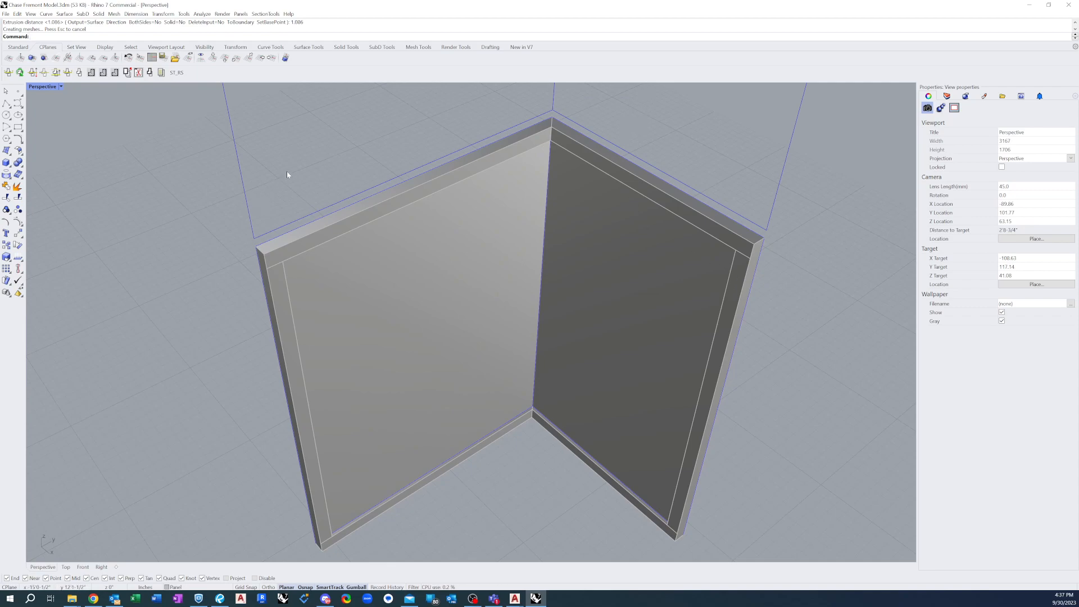
# Join the first face's top lip and side lip into one polysurface
pyautogui.click(298, 250)
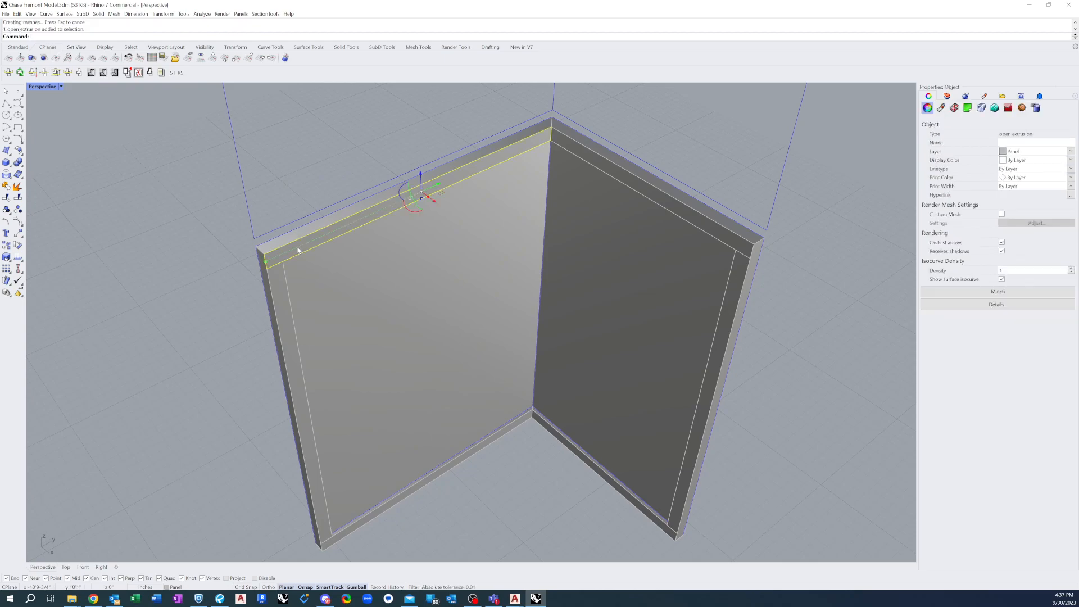
pyautogui.keyDown('shift'); pyautogui.click(273, 281); pyautogui.keyUp('shift')
pyautogui.write('j')
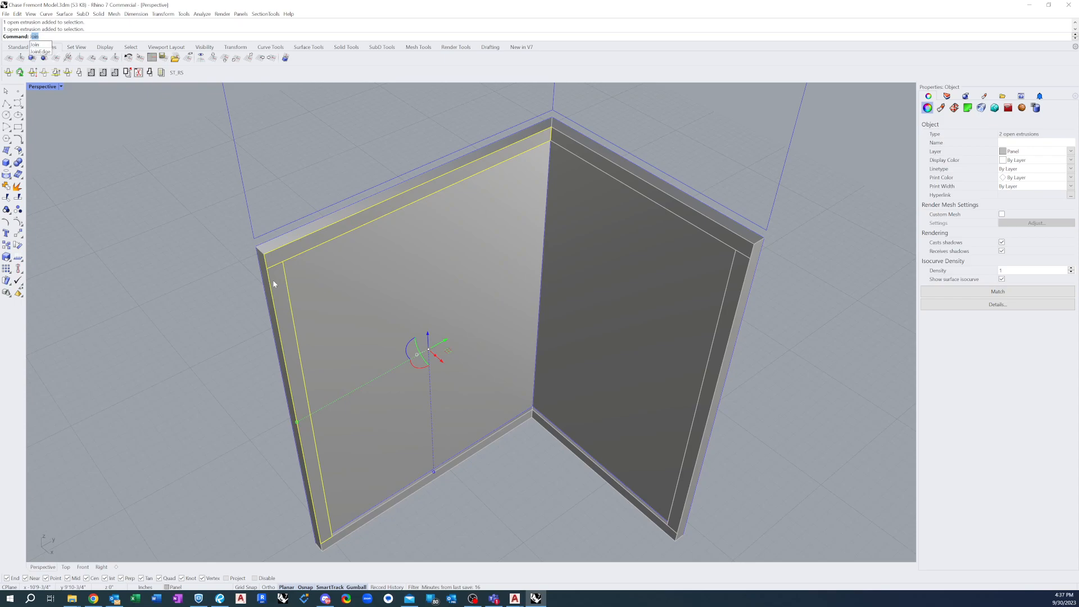
pyautogui.press('Return')
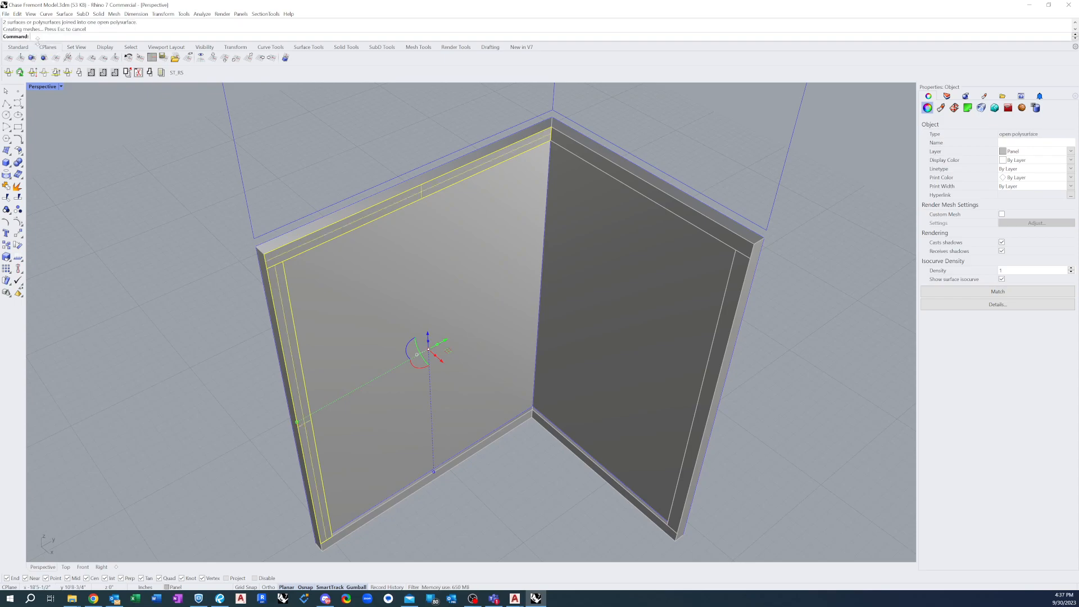
pyautogui.press('Escape')
pyautogui.click(302, 248)
pyautogui.click(366, 144)
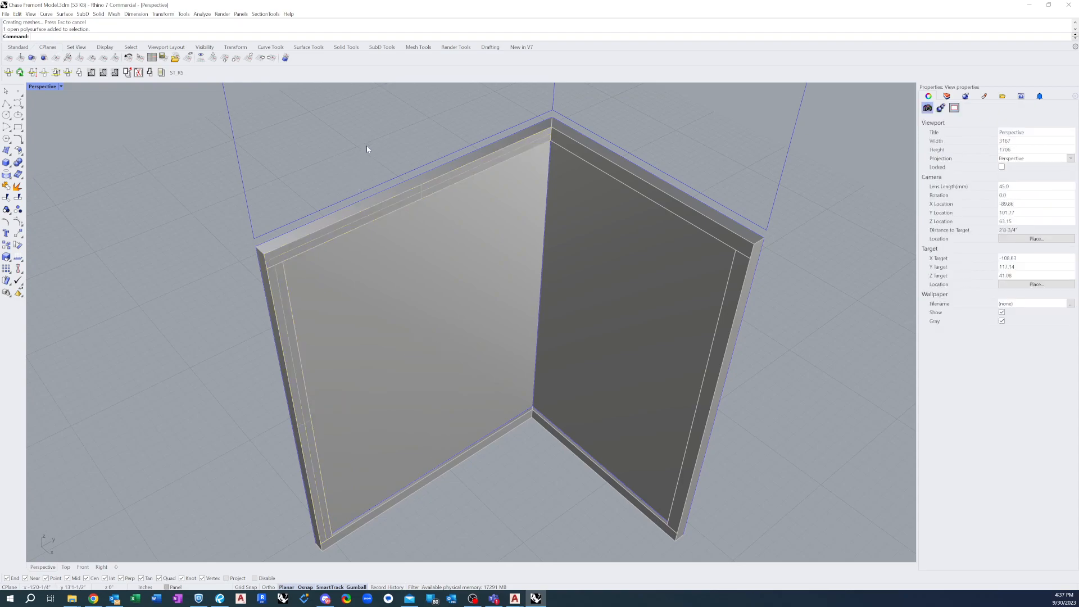
# Merge the coplanar faces of the first face's joined top and side lips into one surface
pyautogui.click(385, 209)
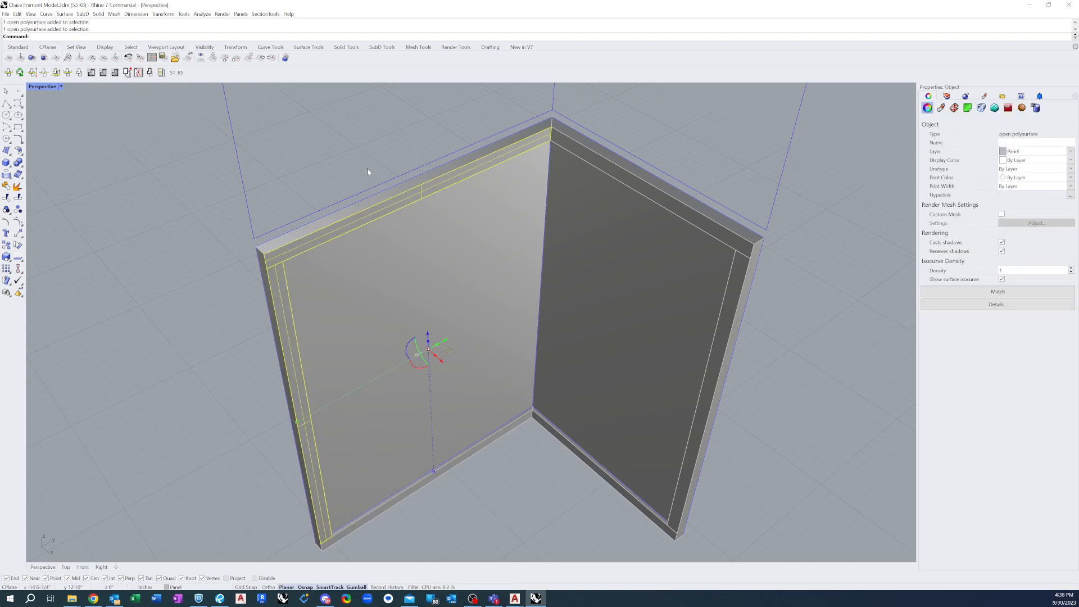
pyautogui.write('ergeAllCoplanarFaces')
pyautogui.press('Return')
pyautogui.click(261, 417)
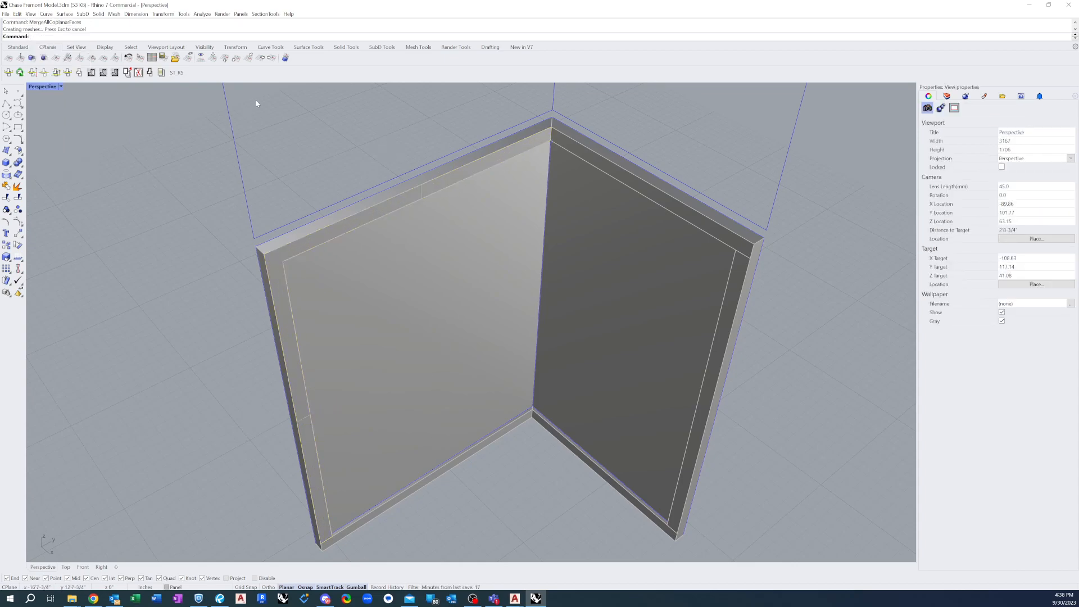
# Join the first face's bottom lip to its merged top and side lip
pyautogui.scroll(-2, 259, 174)
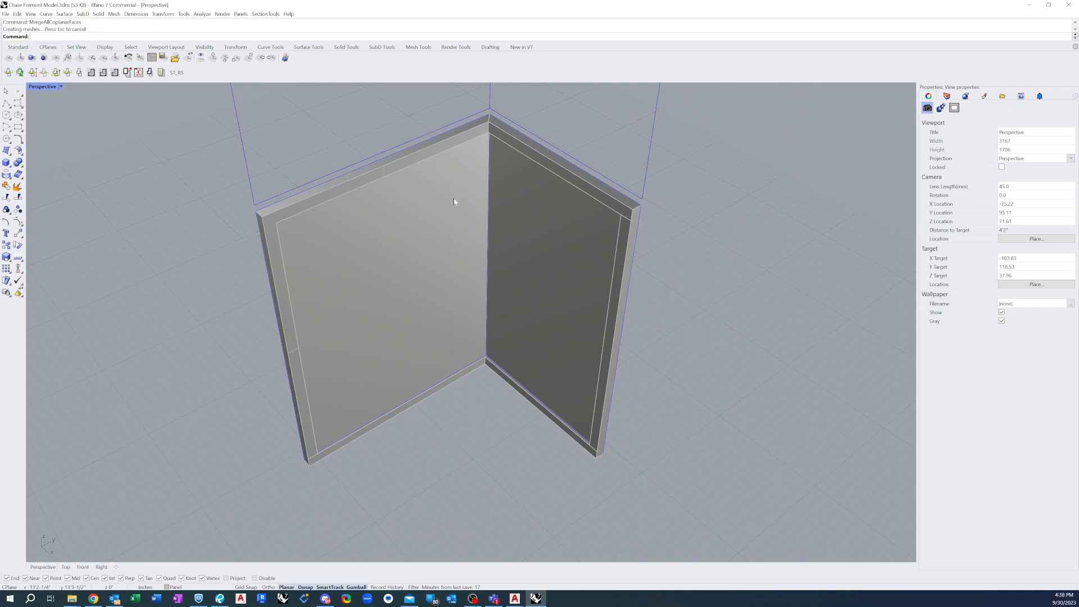
pyautogui.scroll(3, 421, 410)
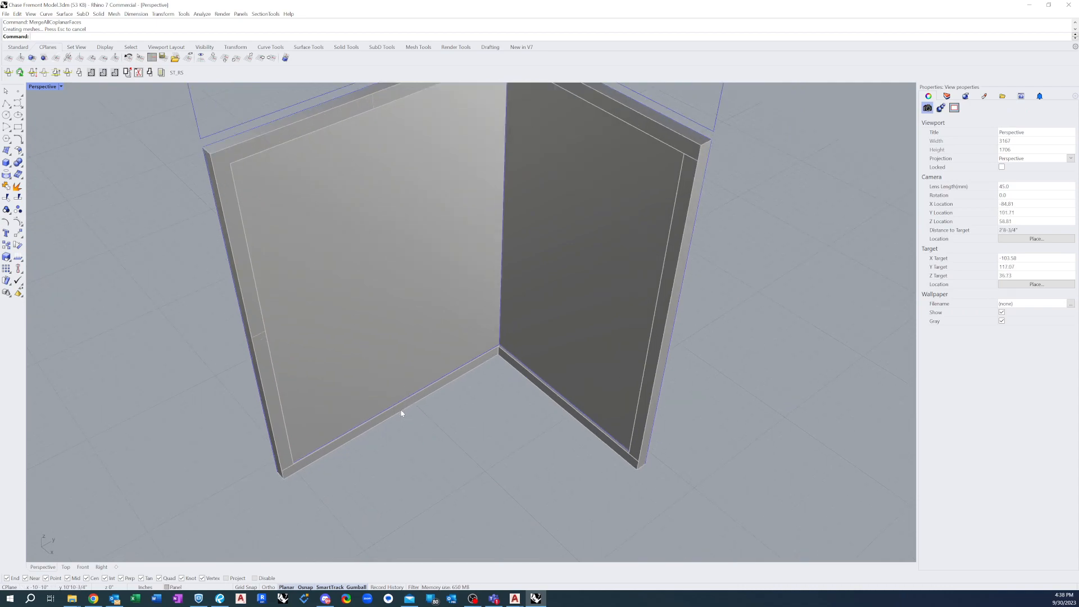
pyautogui.click(290, 464)
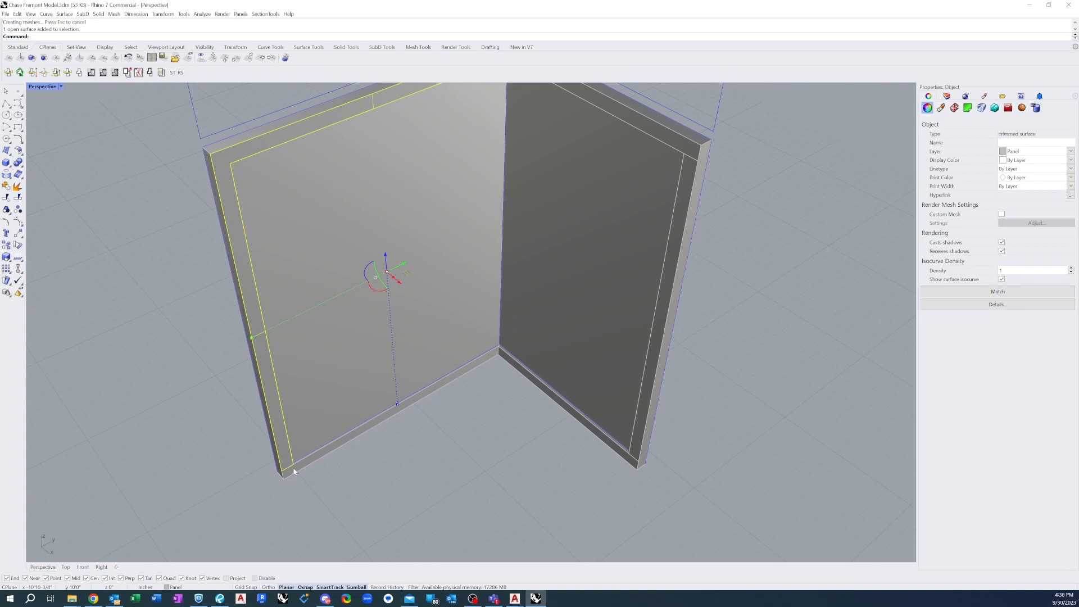
pyautogui.keyDown('shift'); pyautogui.click(293, 471); pyautogui.keyUp('shift')
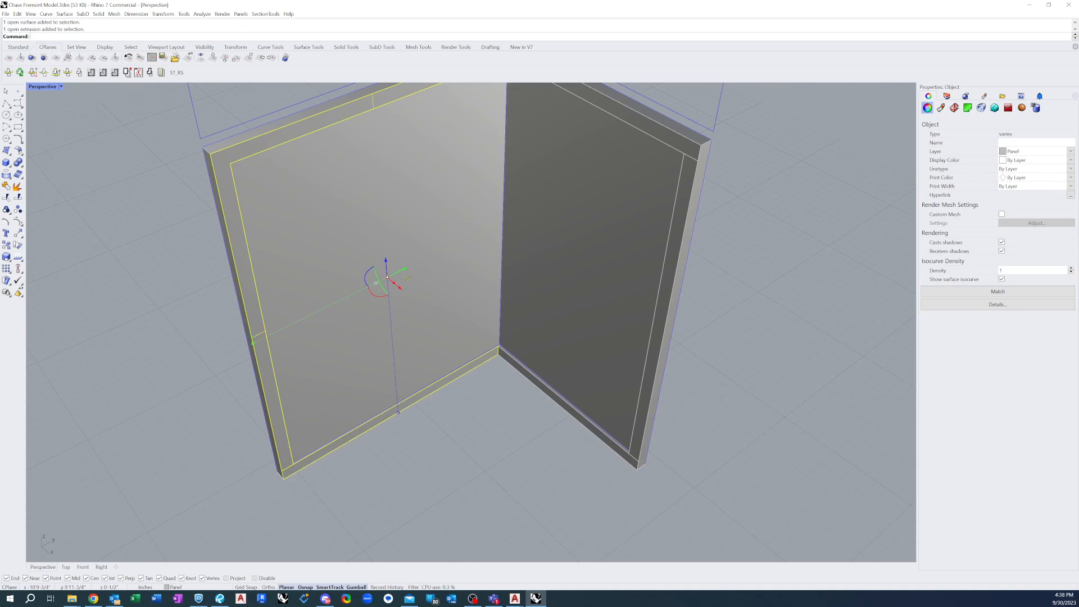
pyautogui.hotkey('ctrl', 'j')
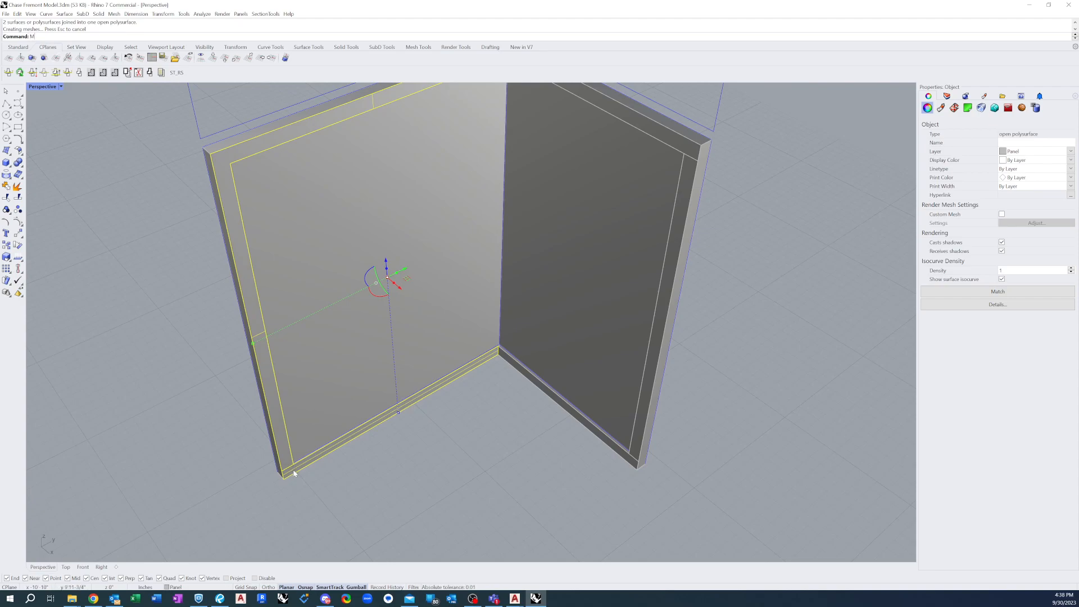
pyautogui.press('Return')
pyautogui.press('Escape')
pyautogui.press('Escape')
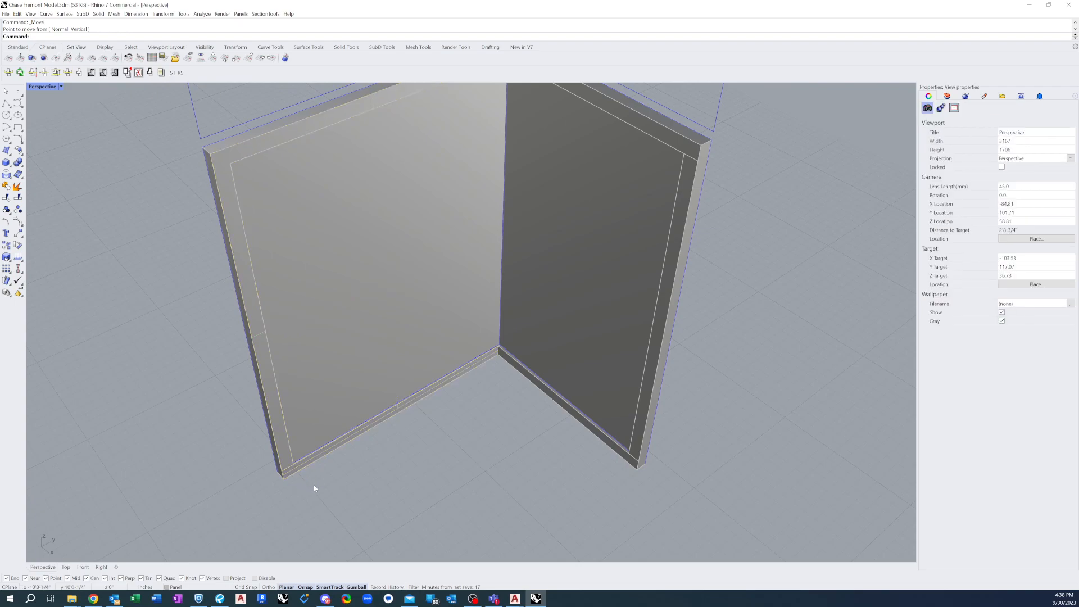
# Merge all coplanar faces of the first face's joined lip, including the bottom strip
pyautogui.write('MergeAllCoplanarFaces')
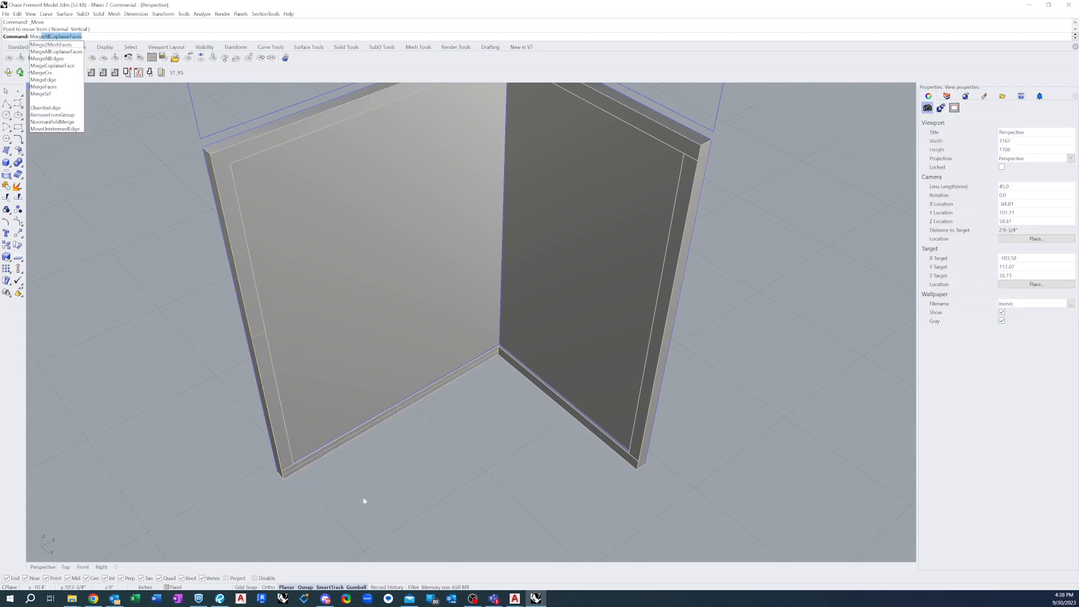
pyautogui.press('Return')
pyautogui.click(290, 465)
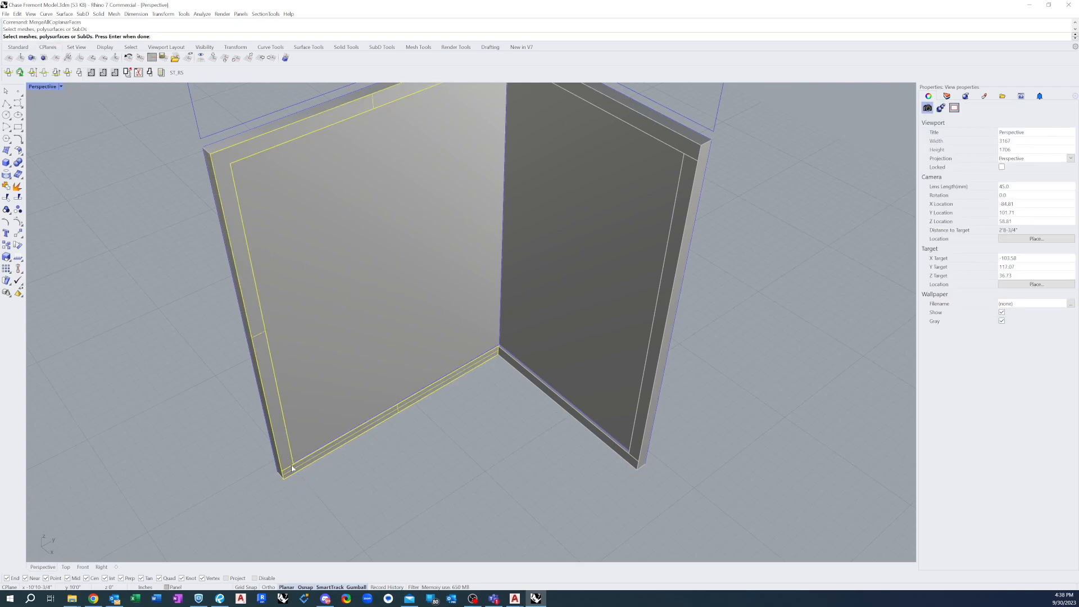
pyautogui.press('Return')
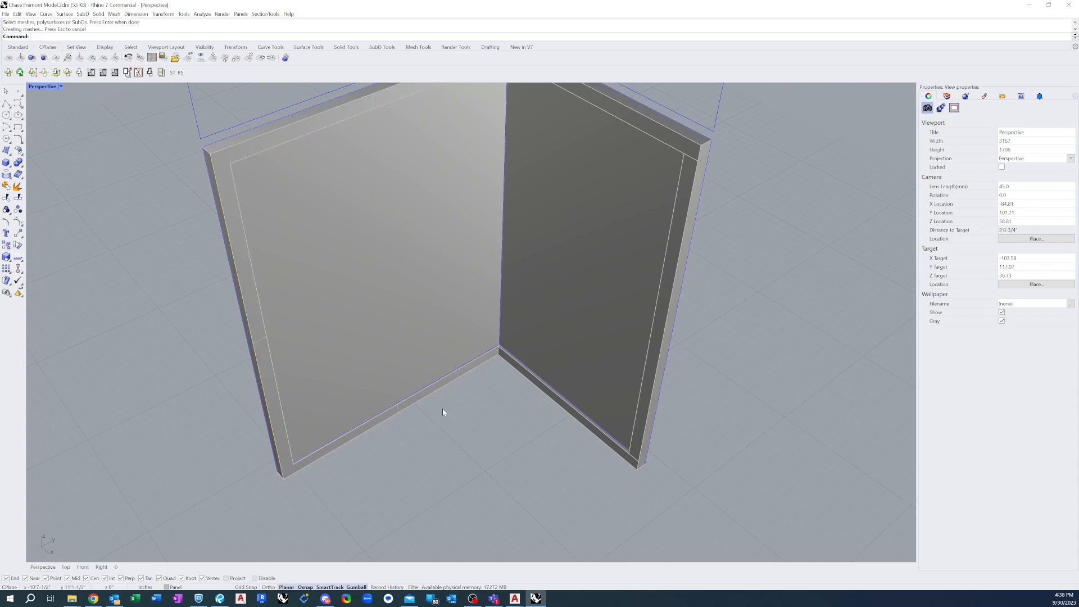
# Join the second face's top, side and bottom lips into one polysurface
pyautogui.scroll(-6, 241, 364)
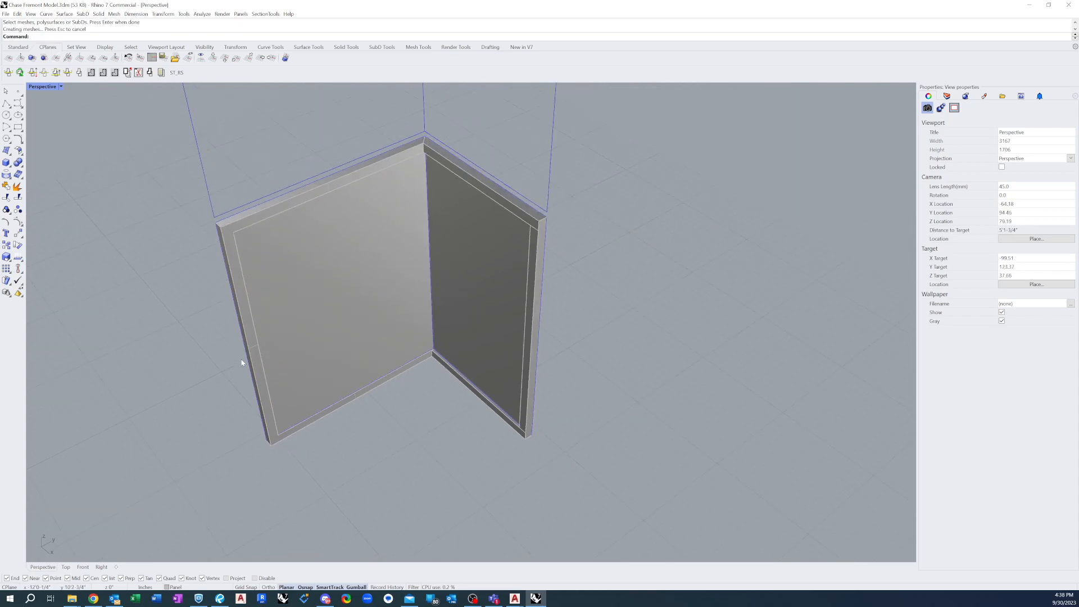
pyautogui.moveTo(131, 93); pyautogui.dragTo(222, 131)
pyautogui.scroll(3, 497, 207)
pyautogui.click(538, 181)
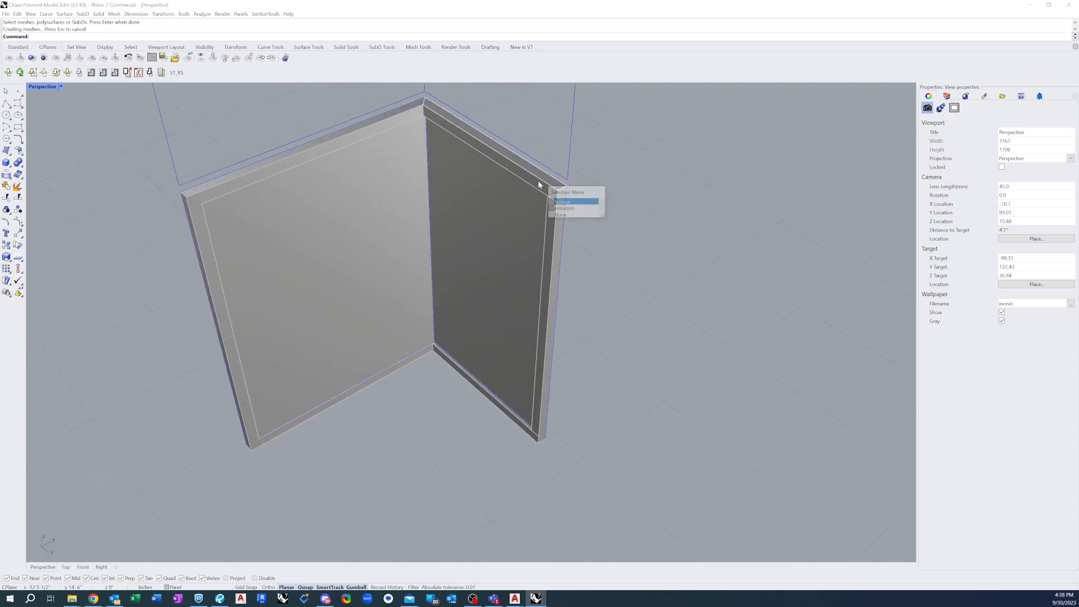
pyautogui.click(557, 208)
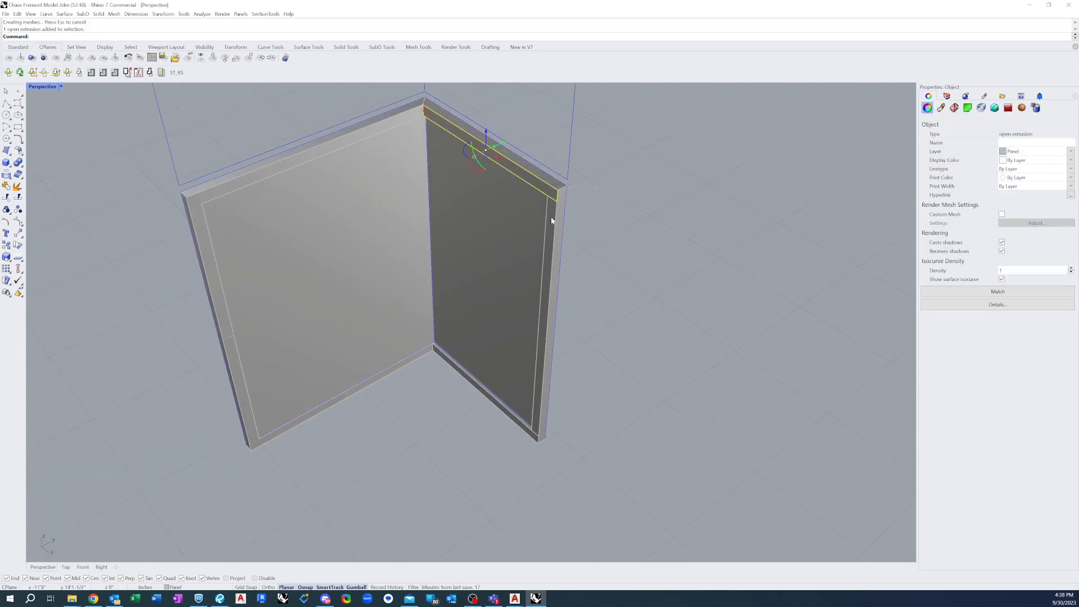
pyautogui.keyDown('shift'); pyautogui.click(551, 225); pyautogui.keyUp('shift')
pyautogui.keyDown('shift'); pyautogui.click(494, 403); pyautogui.keyUp('shift')
pyautogui.write('join')
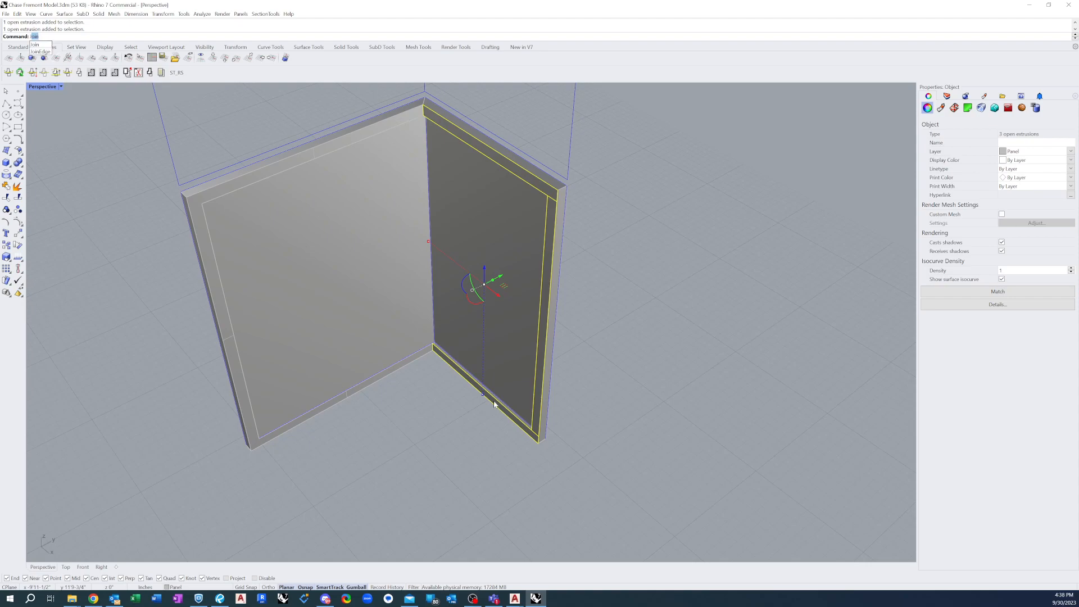
pyautogui.click(44, 47)
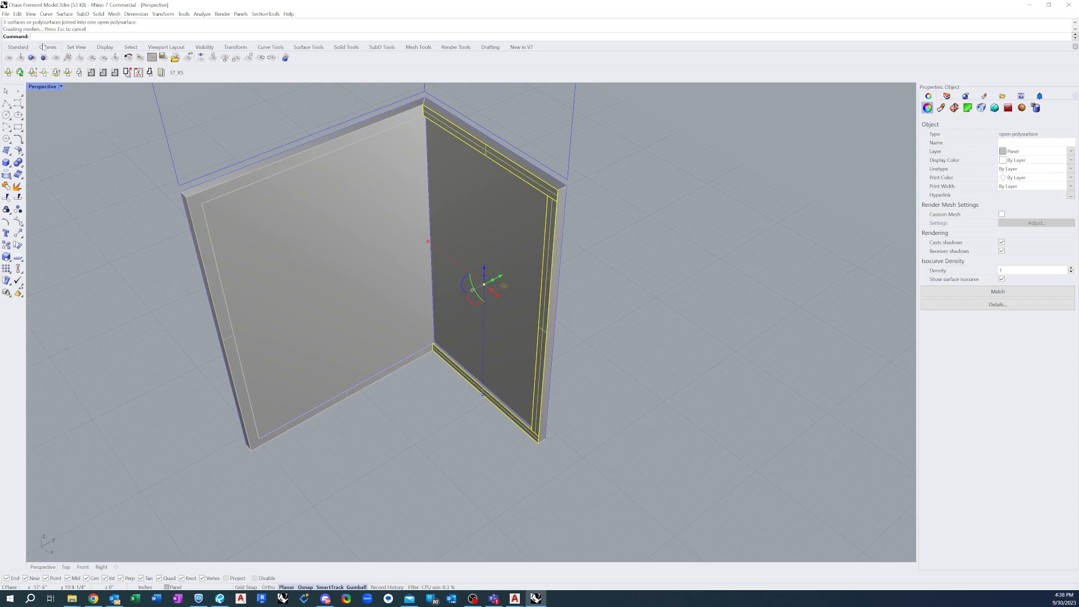
# Merge all coplanar faces of the second face's joined lip
pyautogui.write('MergeAllCoplanarFaces')
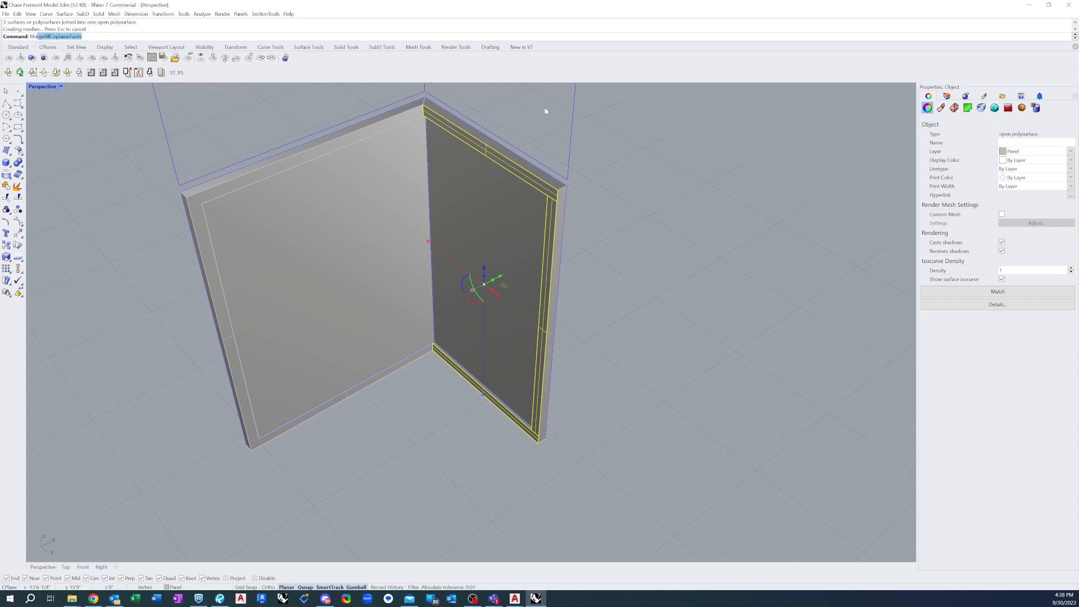
pyautogui.press('Return')
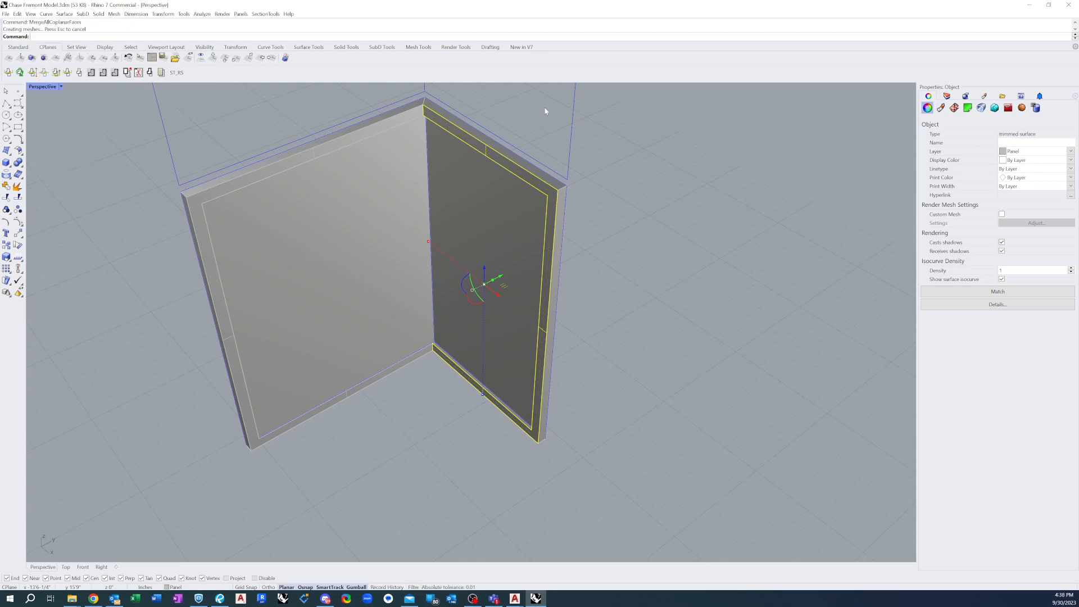
pyautogui.click(518, 115)
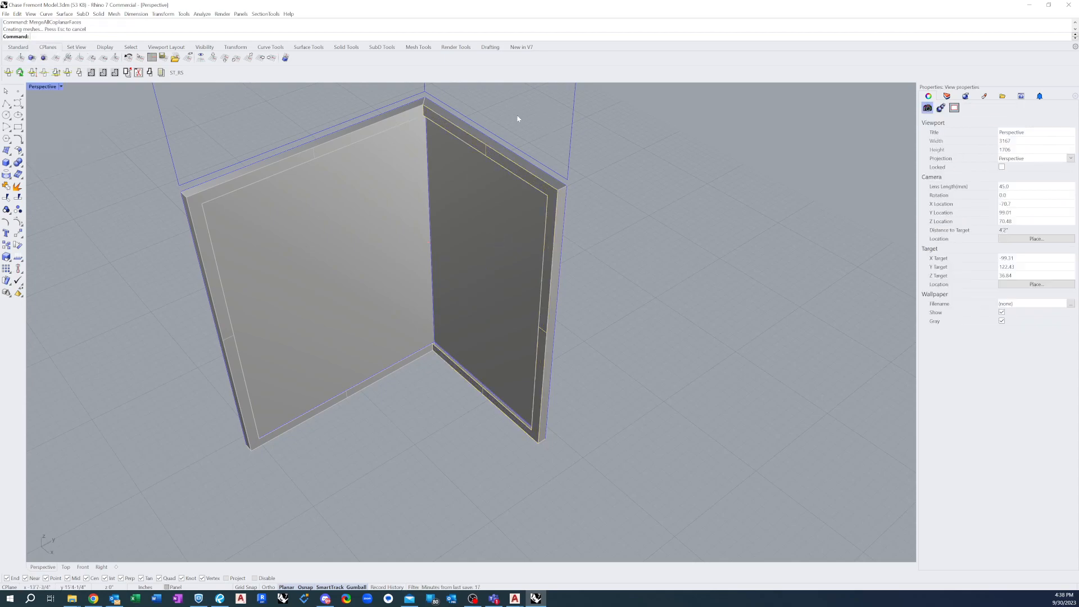
# Turn off the surface isocurve display for all objects of both panel faces
pyautogui.scroll(-4, 522, 211)
pyautogui.moveTo(252, 101); pyautogui.dragTo(656, 394)
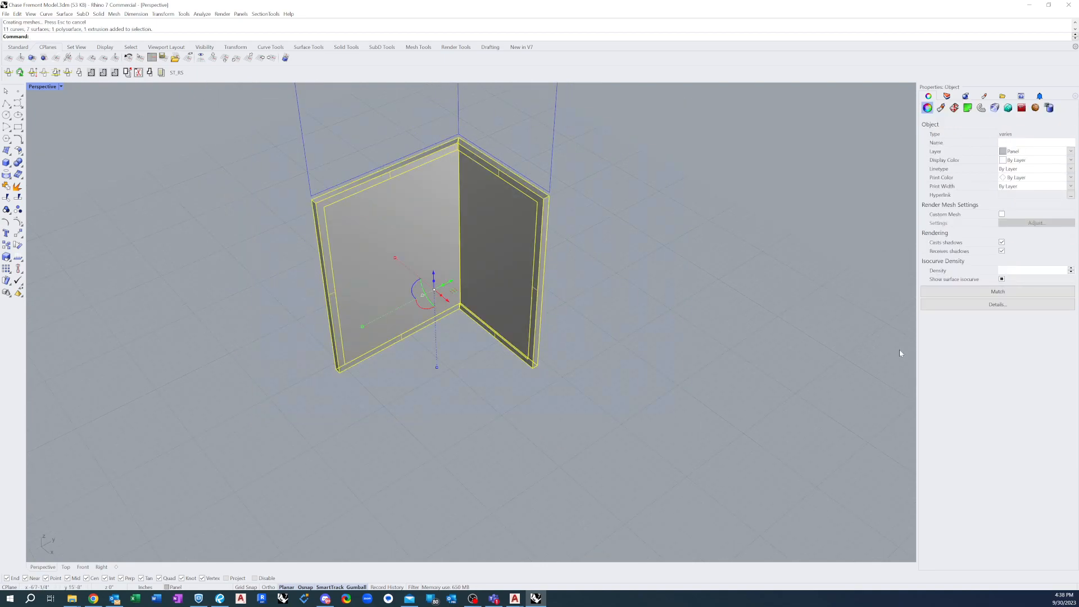
pyautogui.click(1002, 279)
pyautogui.click(594, 316)
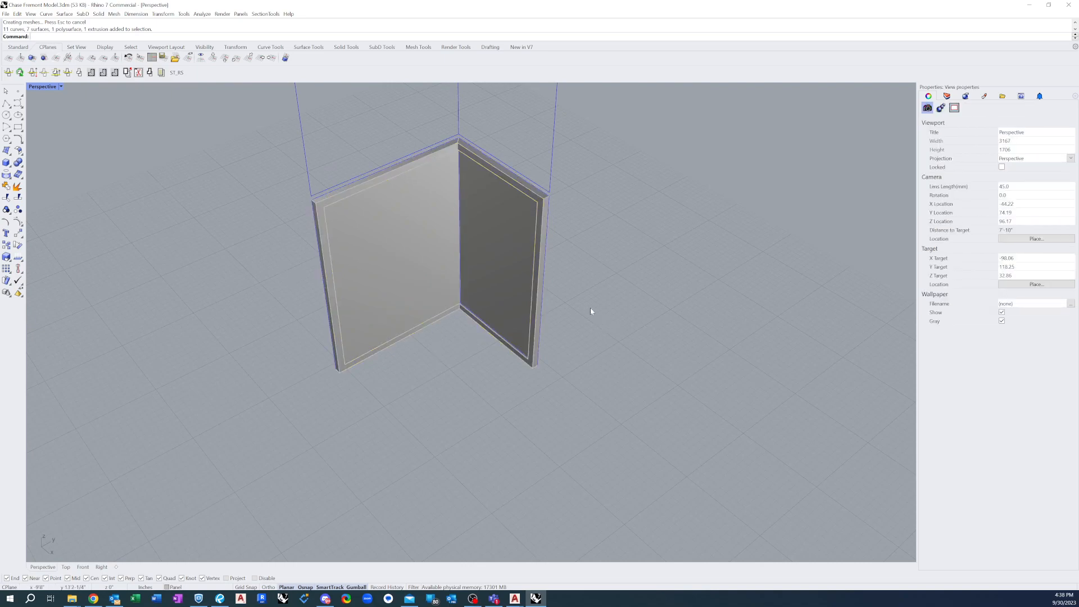
# Draw diagonal mitre lines across the first face's lip at its free top and bottom corners, from outer to inner corner
pyautogui.scroll(3, 310, 187)
pyautogui.scroll(3, 310, 187)
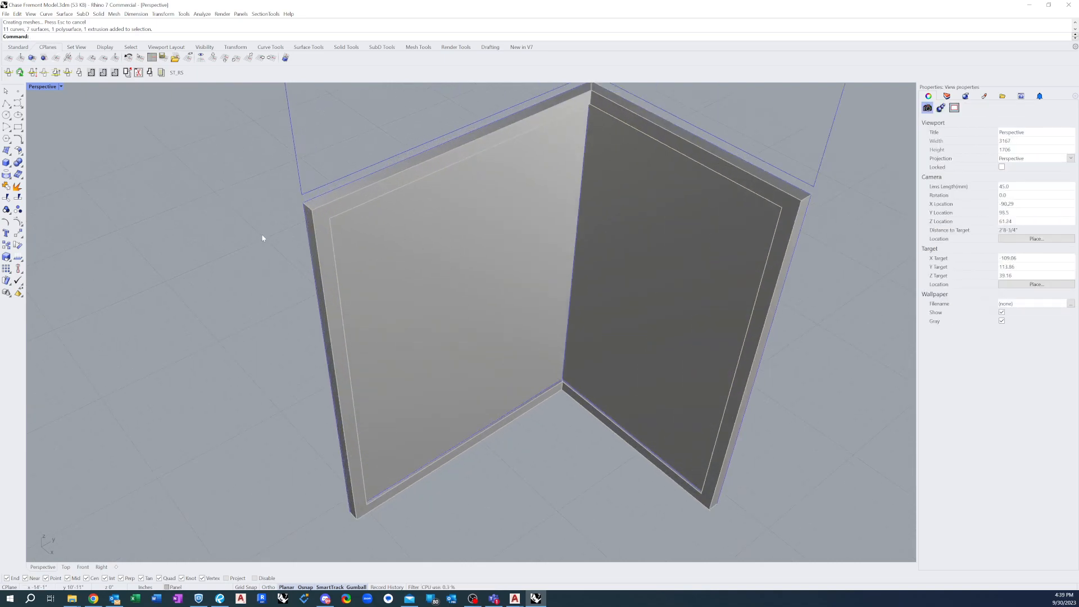
pyautogui.click(7, 104)
pyautogui.click(313, 211)
pyautogui.click(329, 219)
pyautogui.press('Return')
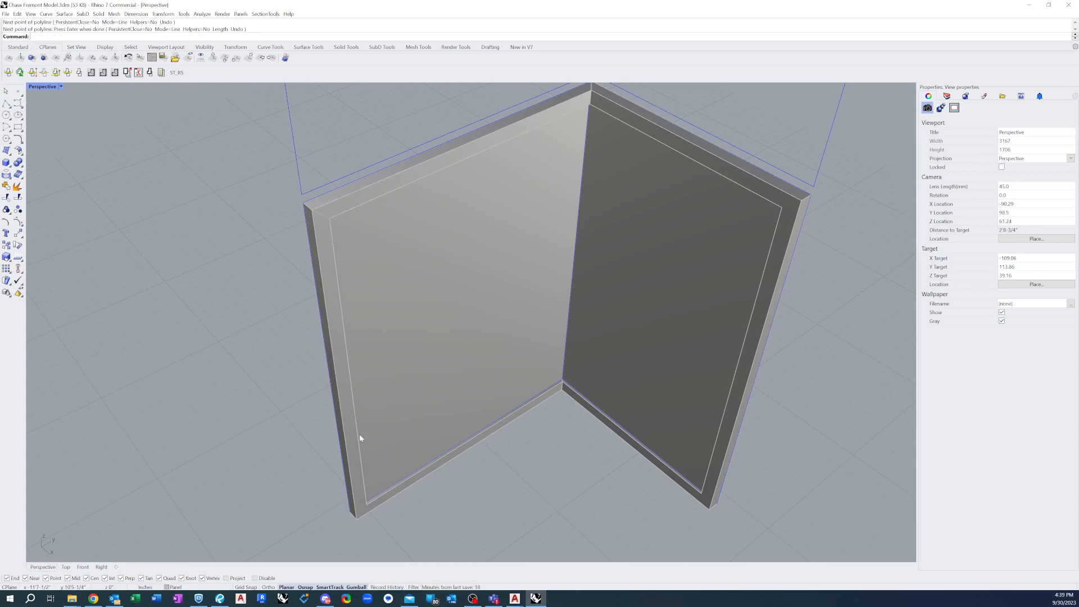
pyautogui.press('Return')
pyautogui.click(357, 518)
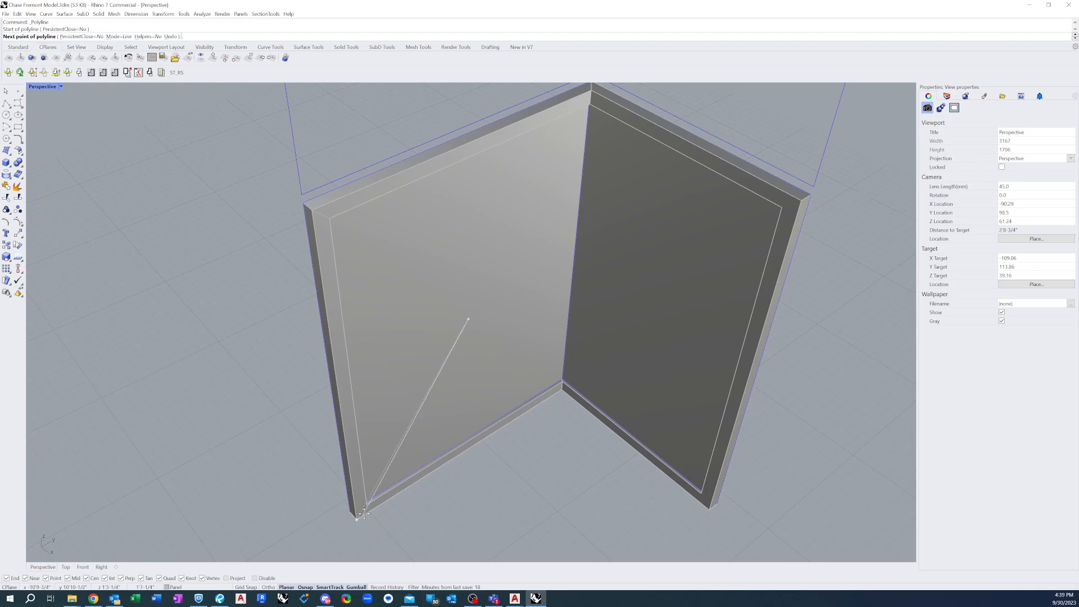
pyautogui.click(367, 506)
pyautogui.press('Return')
# Draw diagonal mitre lines across the second face's lip at its free bottom and top corners
pyautogui.press('Return')
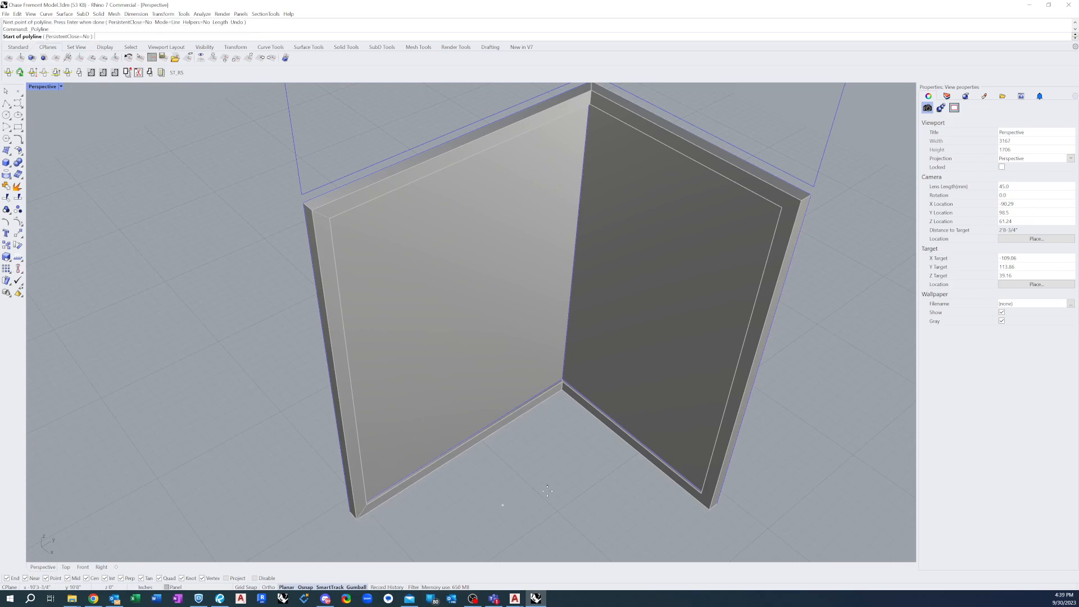
pyautogui.click(702, 494)
pyautogui.click(709, 507)
pyautogui.press('Return')
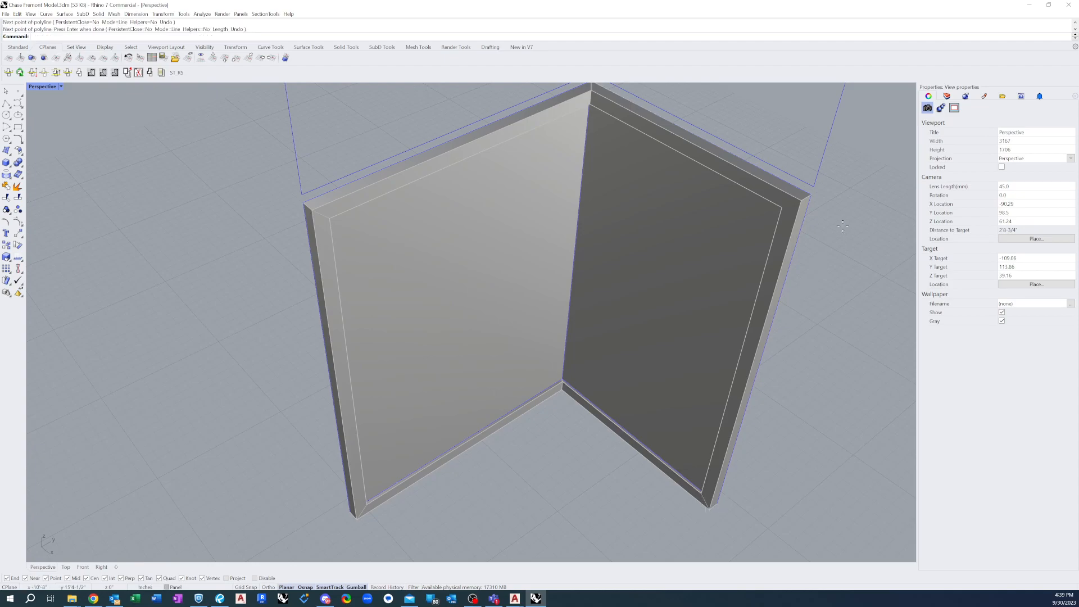
pyautogui.press('Return')
pyautogui.click(801, 198)
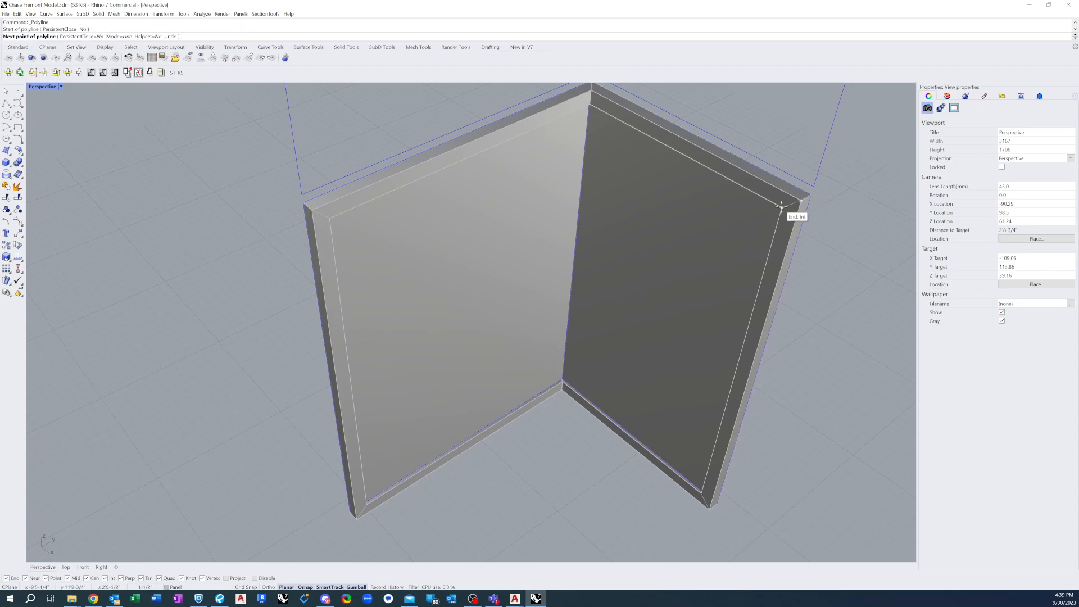
pyautogui.click(782, 207)
pyautogui.press('Return')
# Split the first face's lip with its two diagonal corner lines and select the pieces to check the cut
pyautogui.scroll(-2, 429, 232)
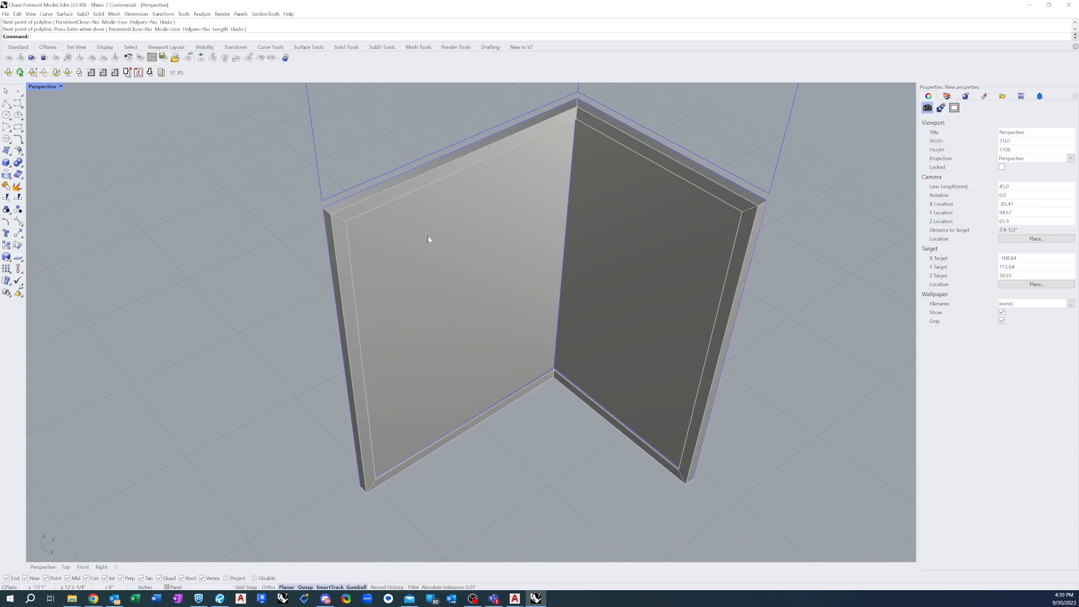
pyautogui.write('Split')
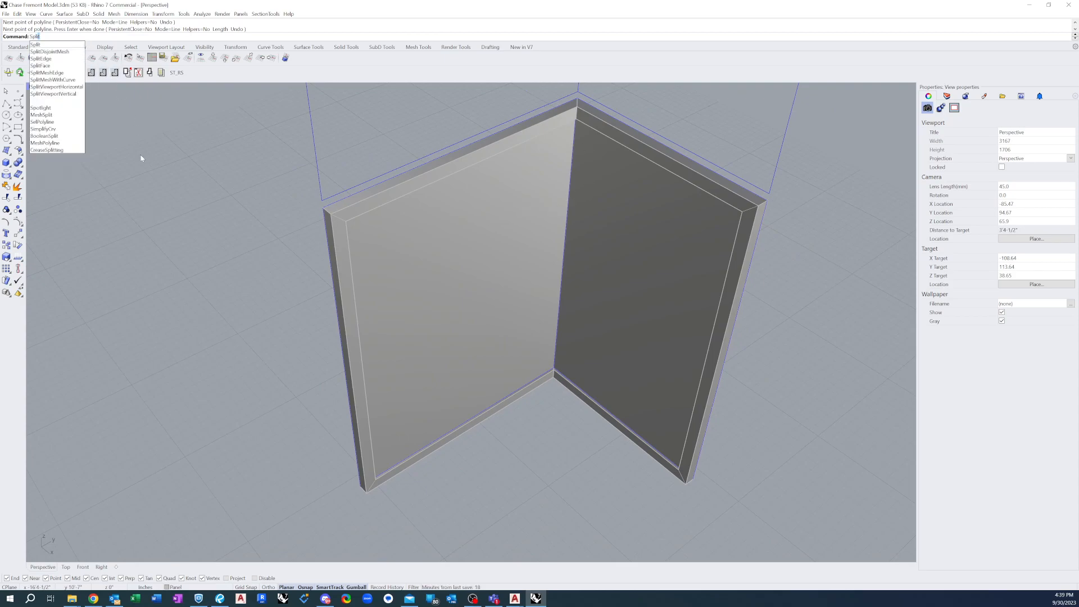
pyautogui.press('Return')
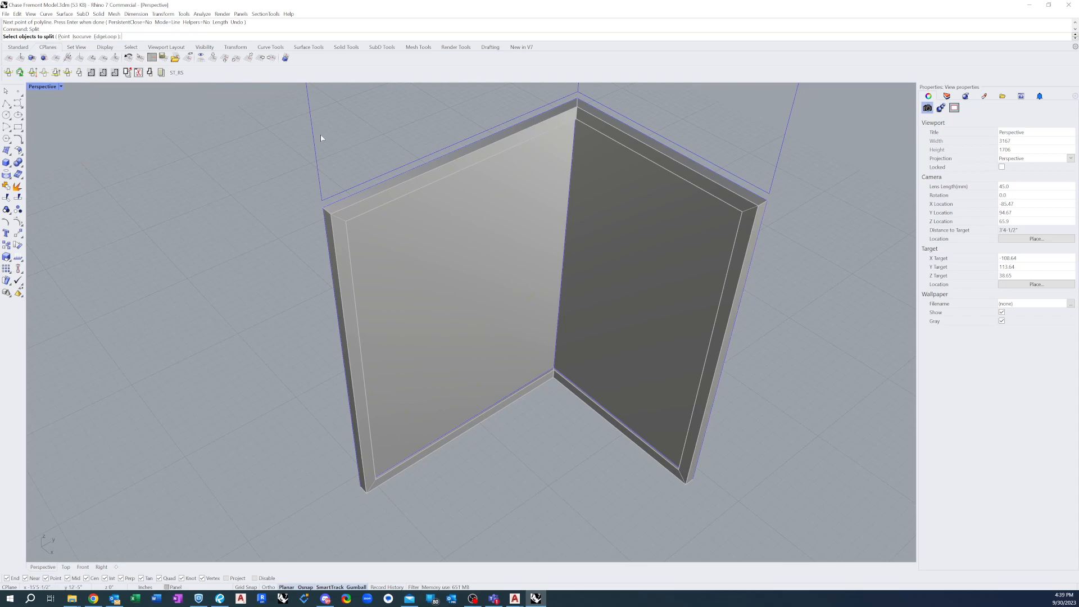
pyautogui.click(395, 194)
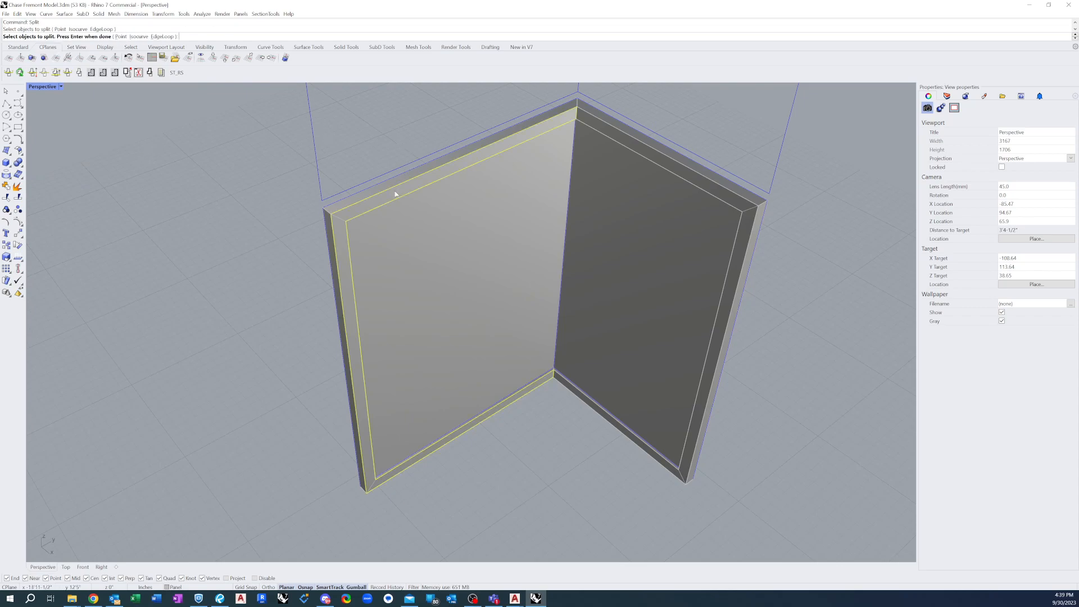
pyautogui.press('Return')
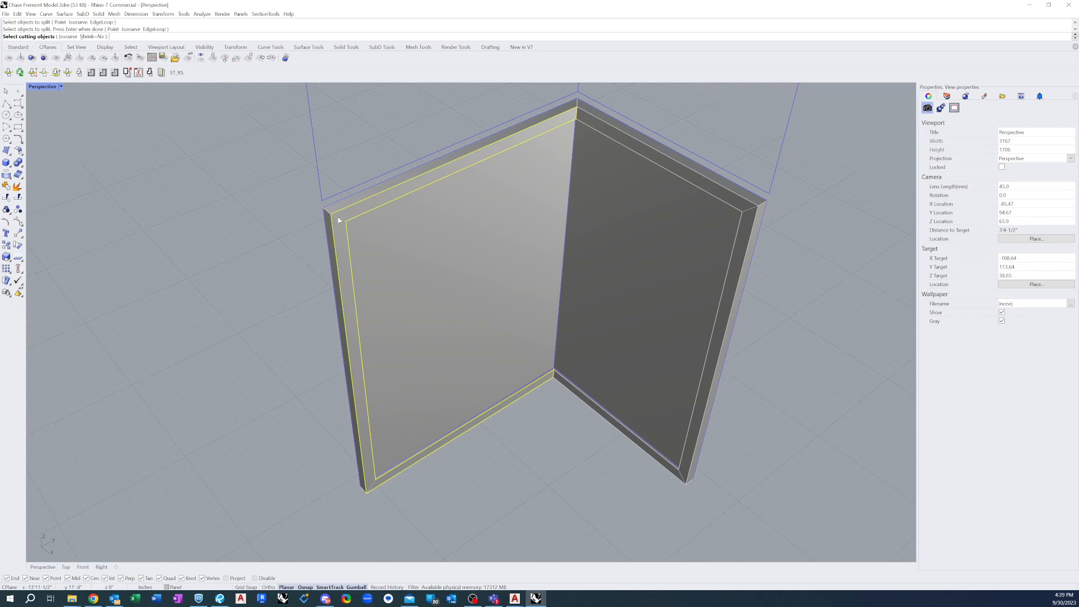
pyautogui.click(339, 220)
pyautogui.click(372, 487)
pyautogui.press('Return')
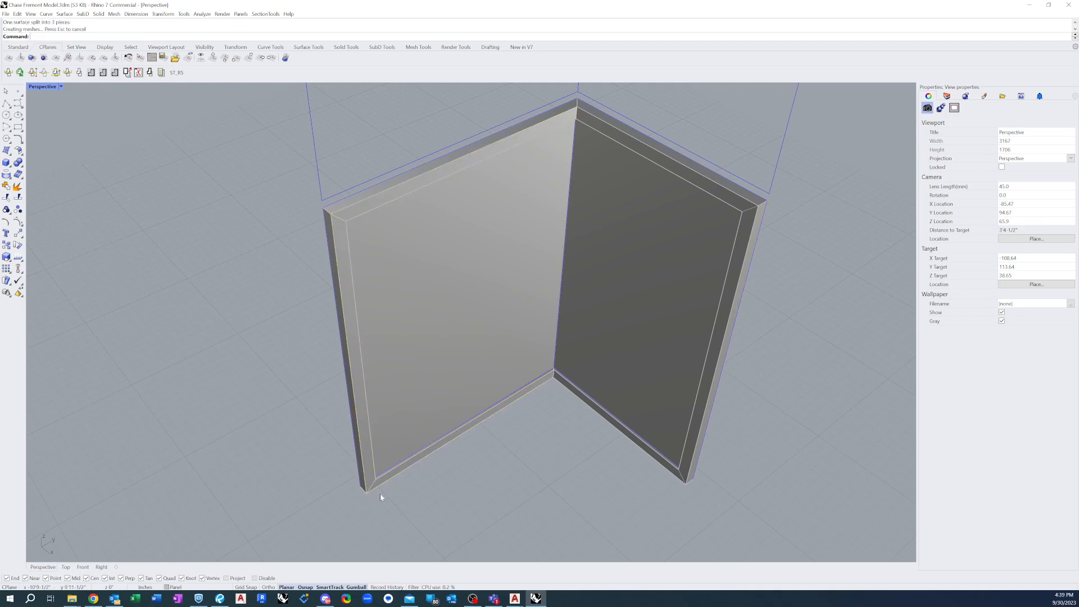
pyautogui.click(348, 238)
pyautogui.click(371, 208)
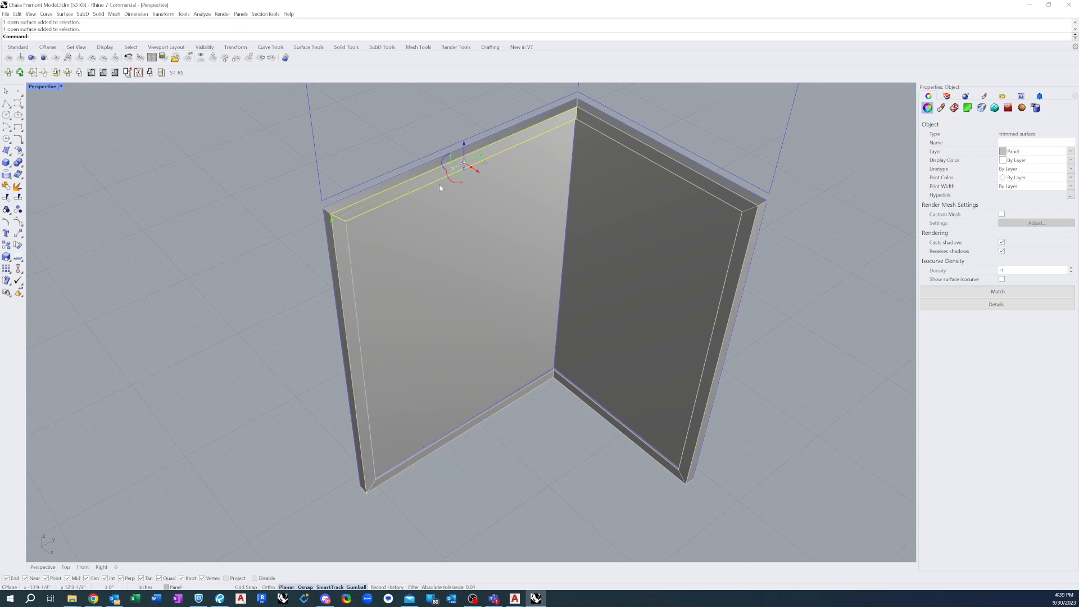
pyautogui.click(674, 94)
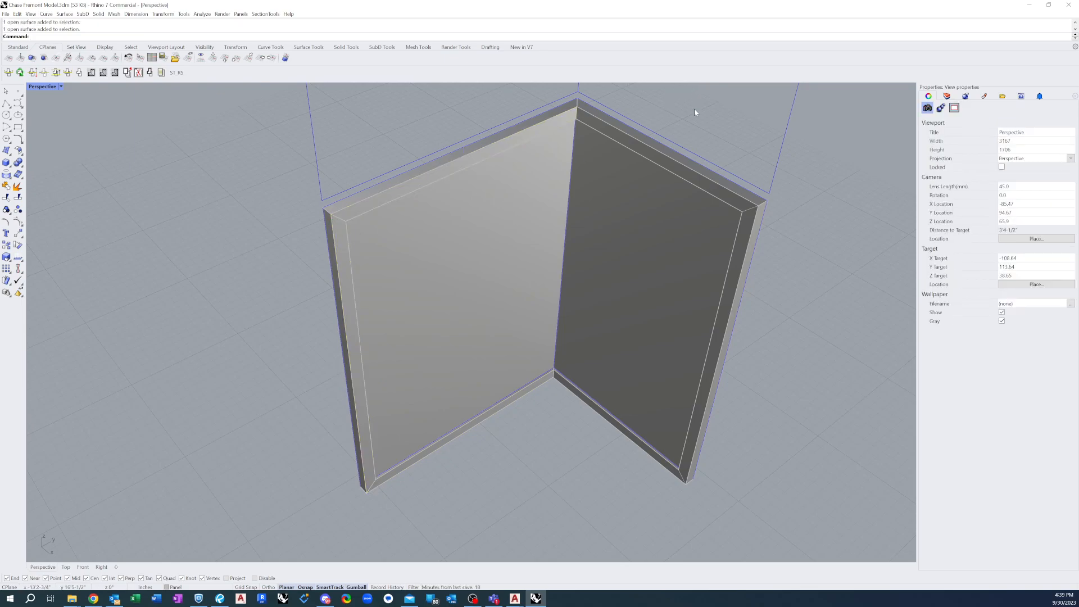
# Split the second face's lip with its two diagonal corner lines and select the pieces to check the cut
pyautogui.write('spl')
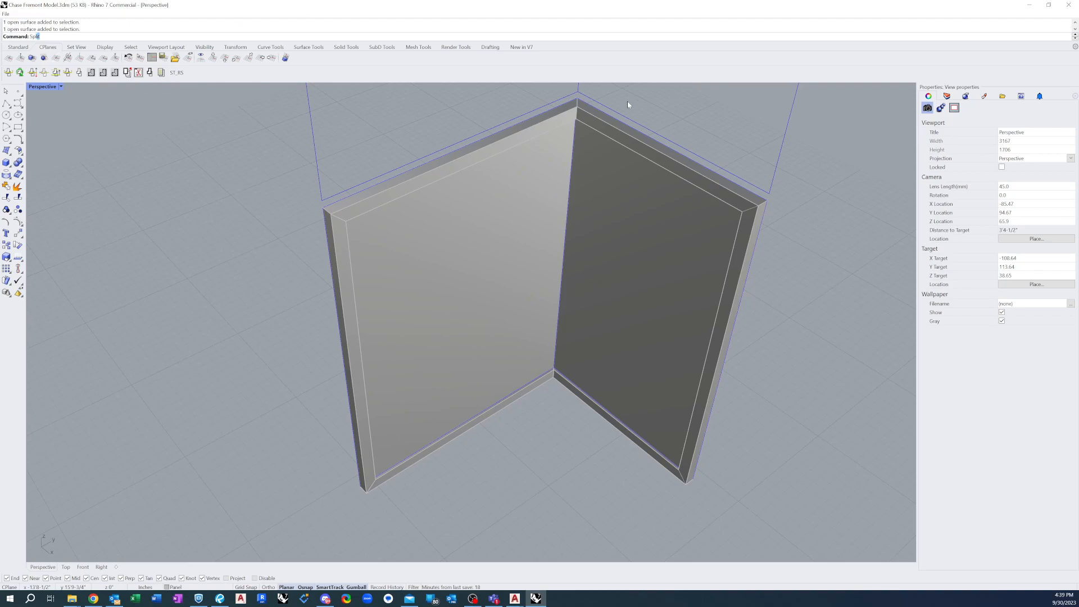
pyautogui.press('Return')
pyautogui.click(730, 204)
pyautogui.press('Return')
pyautogui.click(752, 216)
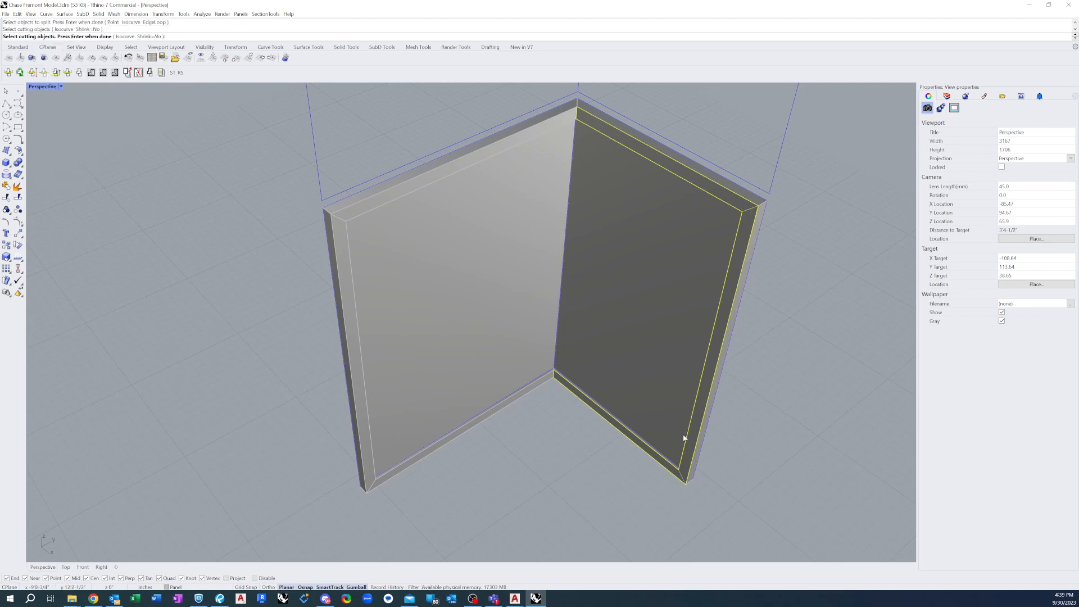
pyautogui.press('Return')
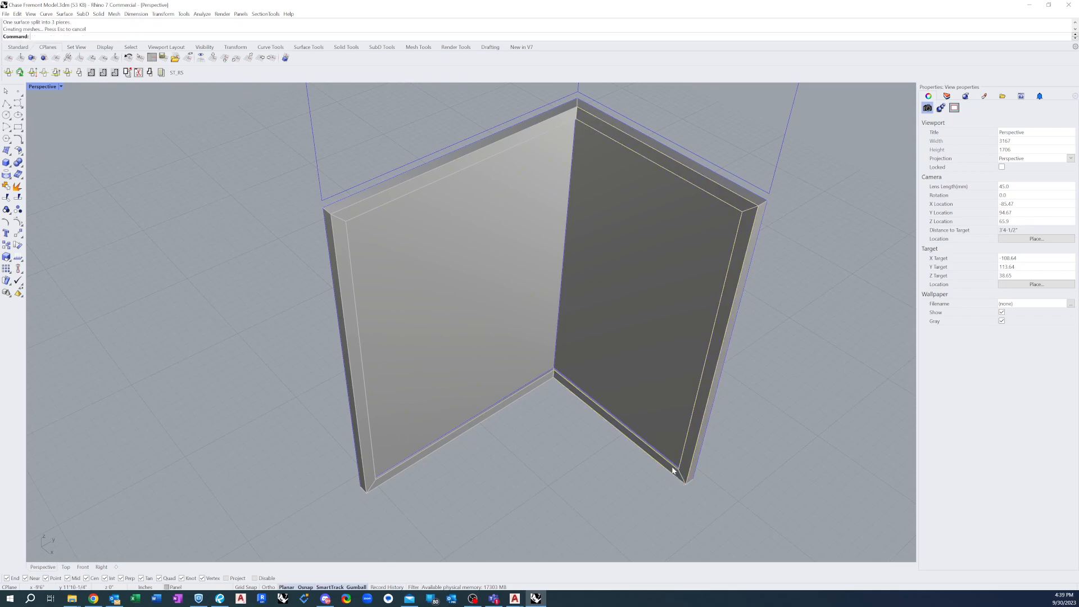
pyautogui.click(681, 475)
pyautogui.click(691, 441)
pyautogui.click(721, 192)
pyautogui.click(771, 329)
pyautogui.scroll(-4, 375, 334)
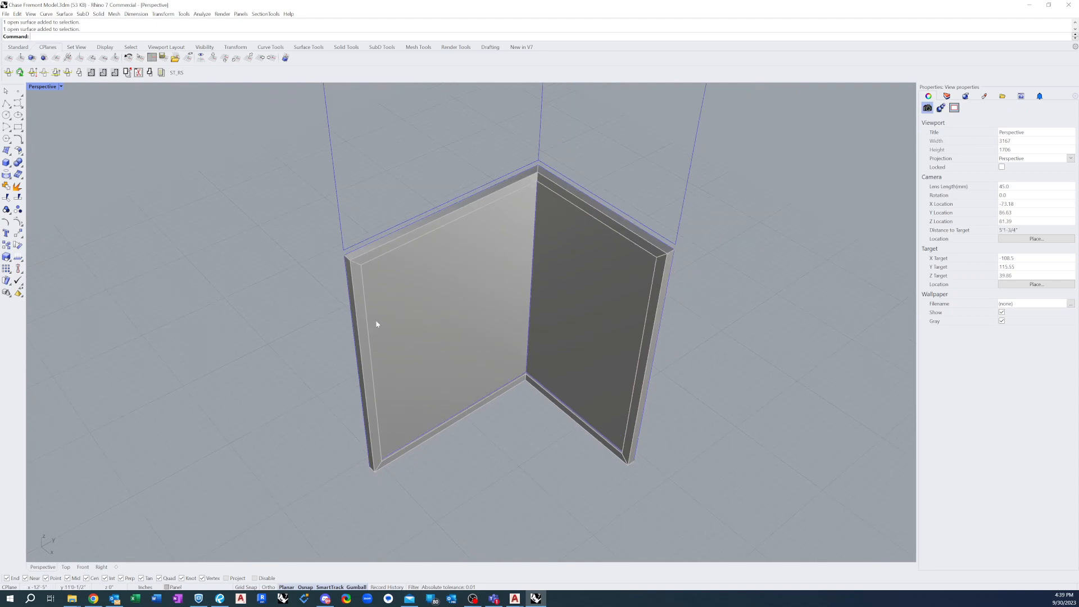
pyautogui.scroll(5, 553, 133)
pyautogui.moveTo(548, 212)
pyautogui.mouseDown(button='right')
pyautogui.moveTo(623, 190)
pyautogui.moveTo(553, 211)
pyautogui.mouseUp(button='right')
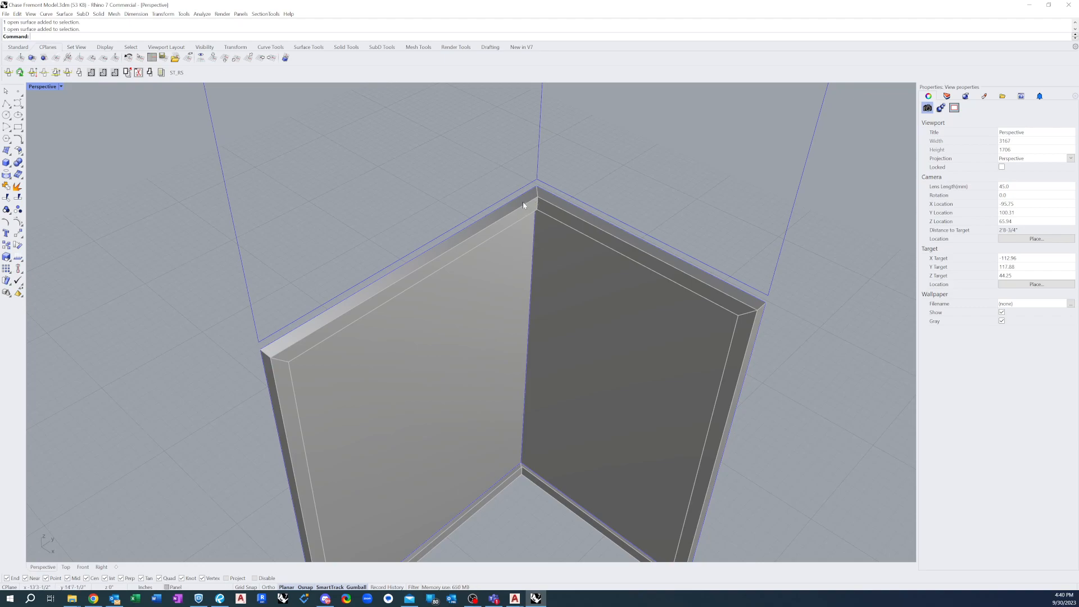
# Join the vertical free edge of one face to its side return with JoinEdge, and select the resulting polysurface to check it
pyautogui.moveTo(323, 236); pyautogui.dragTo(501, 286, button='right')
pyautogui.scroll(5, 405, 221)
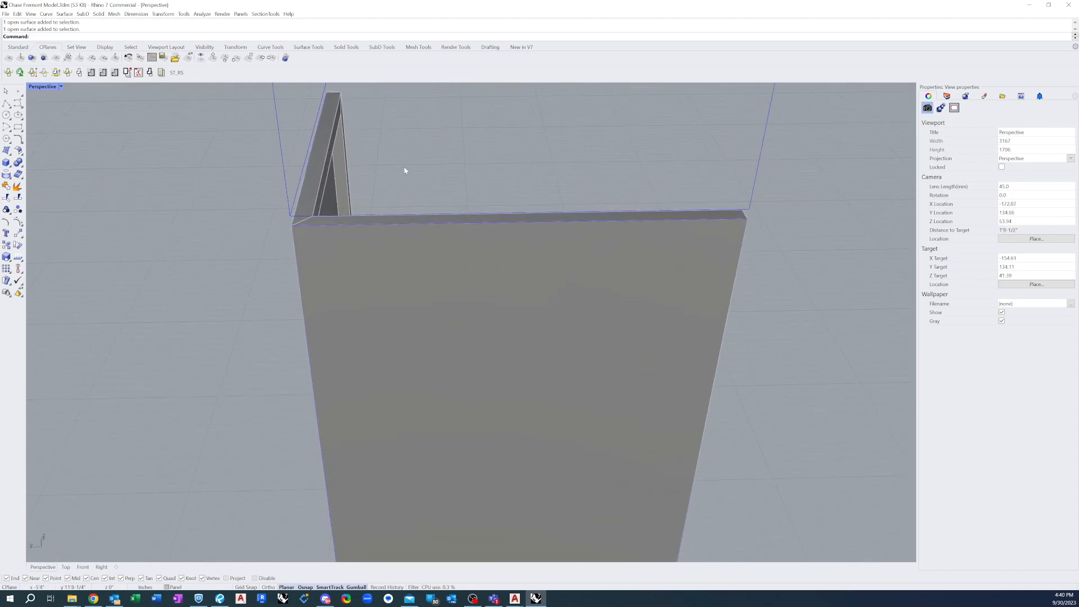
pyautogui.write('join')
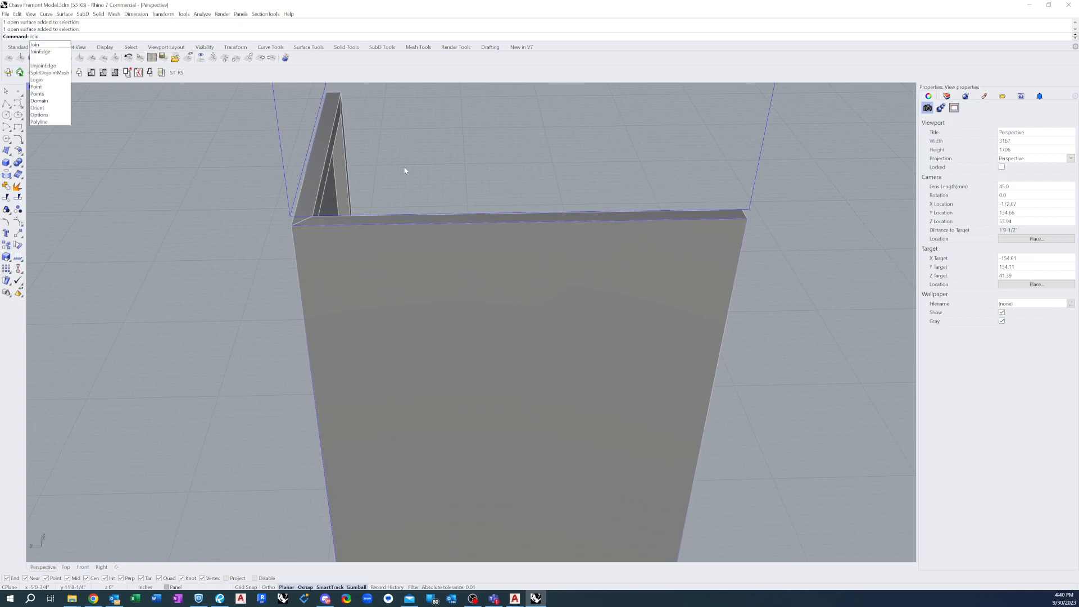
pyautogui.click(37, 53)
pyautogui.scroll(-2, 517, 102)
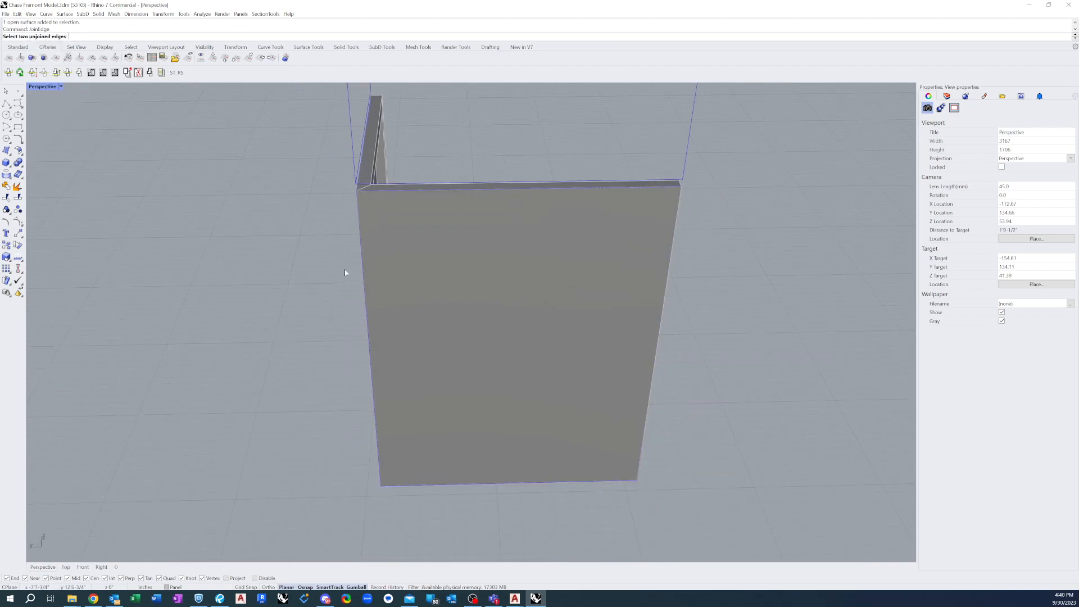
pyautogui.scroll(2, 393, 200)
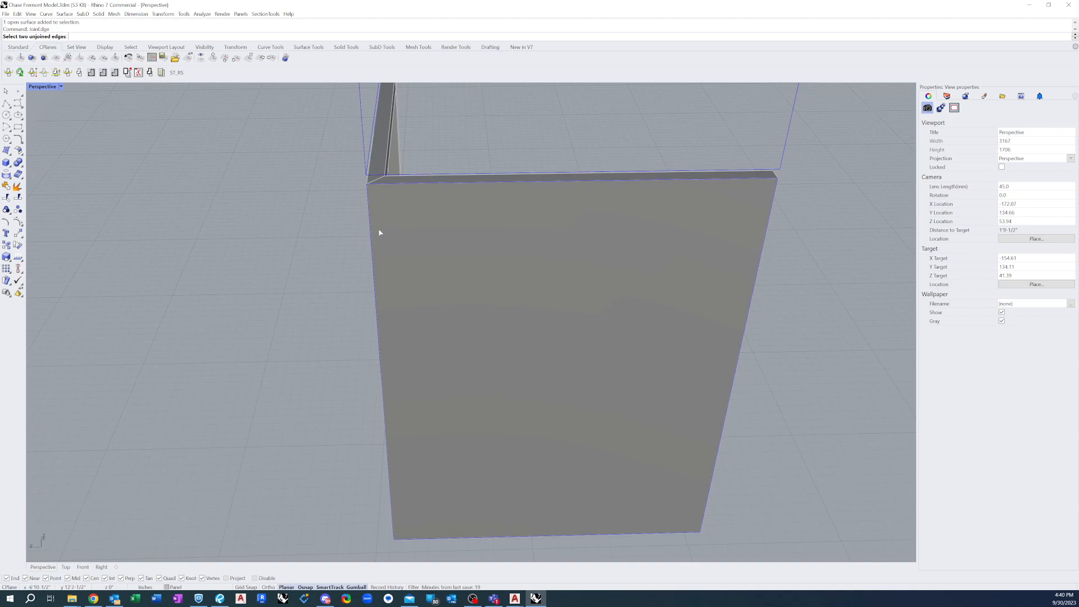
pyautogui.moveTo(390, 231); pyautogui.dragTo(416, 227, button='right')
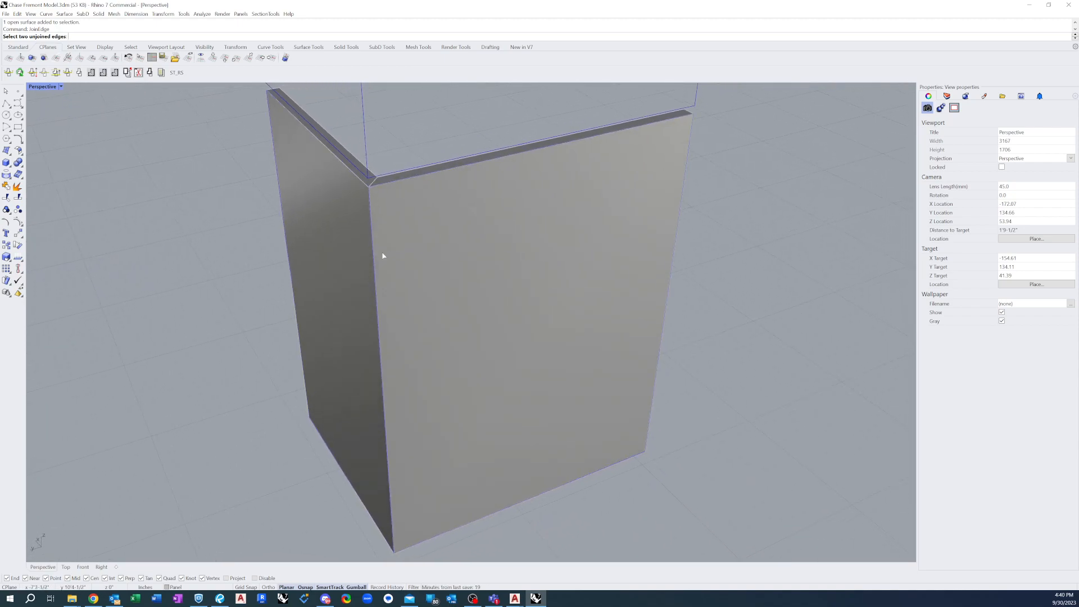
pyautogui.scroll(2, 377, 264)
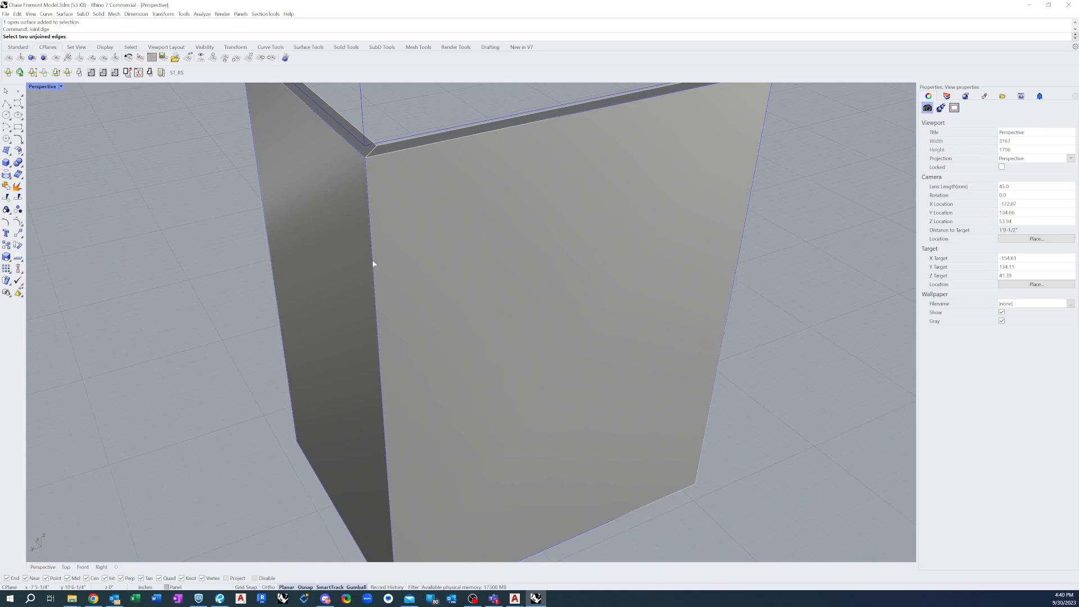
pyautogui.scroll(-1, 304, 242)
pyautogui.moveTo(356, 227); pyautogui.dragTo(337, 235, button='right')
pyautogui.scroll(-5, 268, 266)
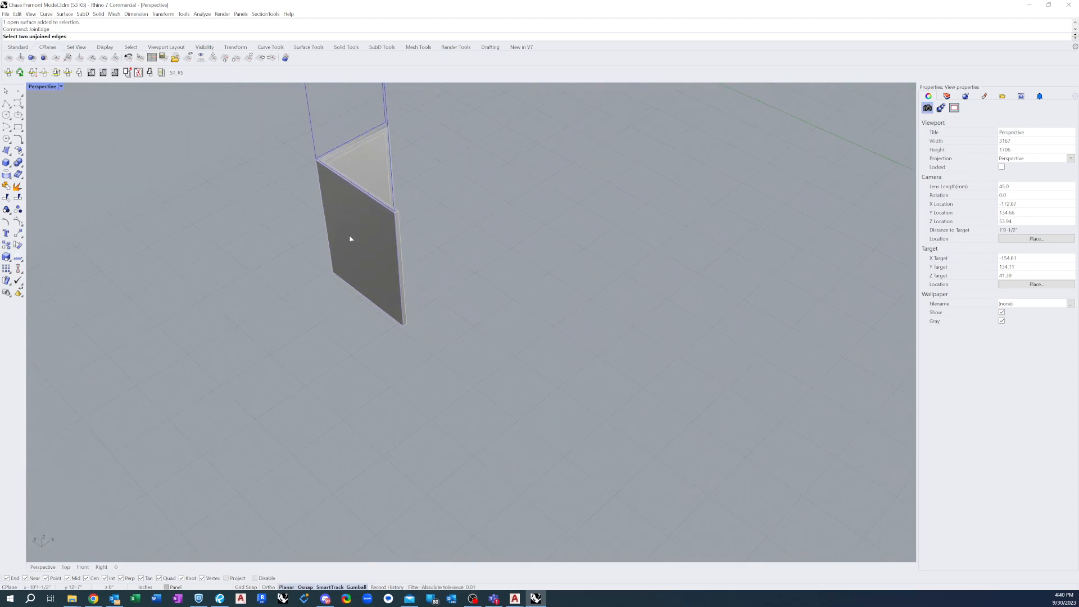
pyautogui.scroll(5, 340, 238)
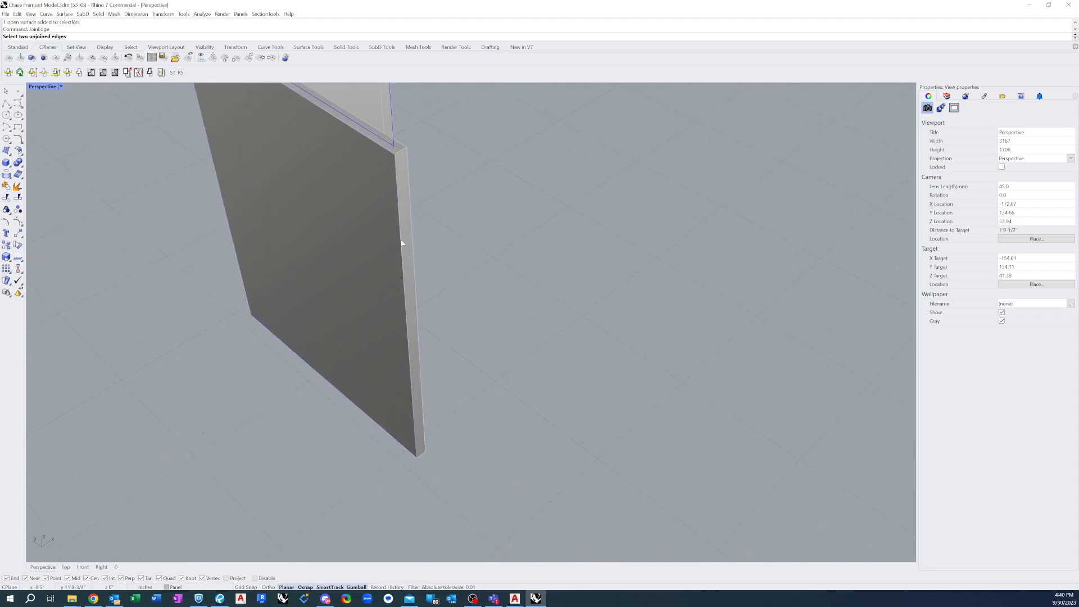
pyautogui.click(400, 246)
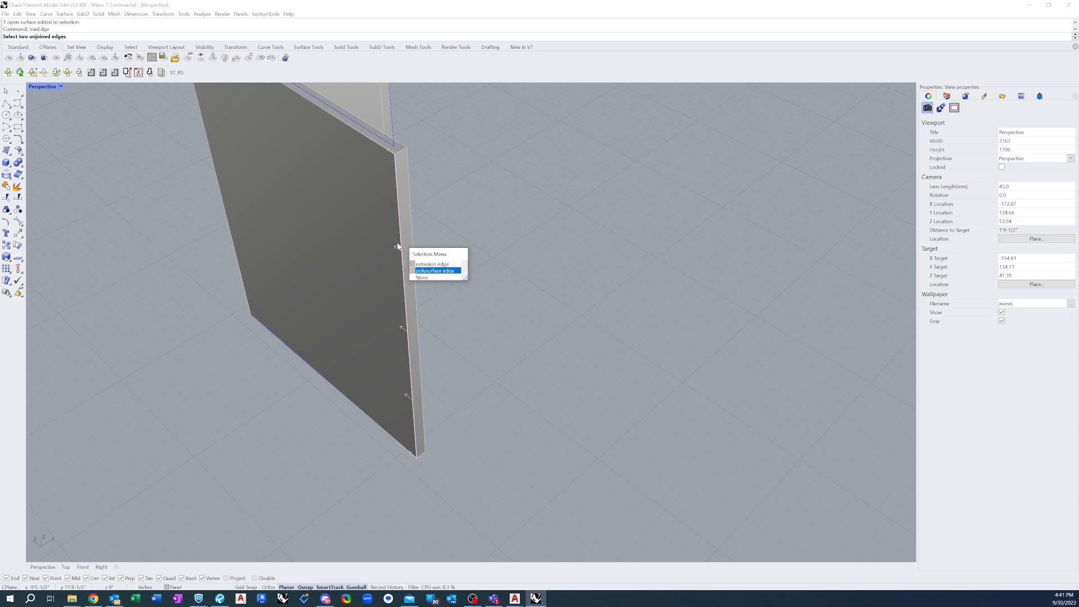
pyautogui.click(428, 272)
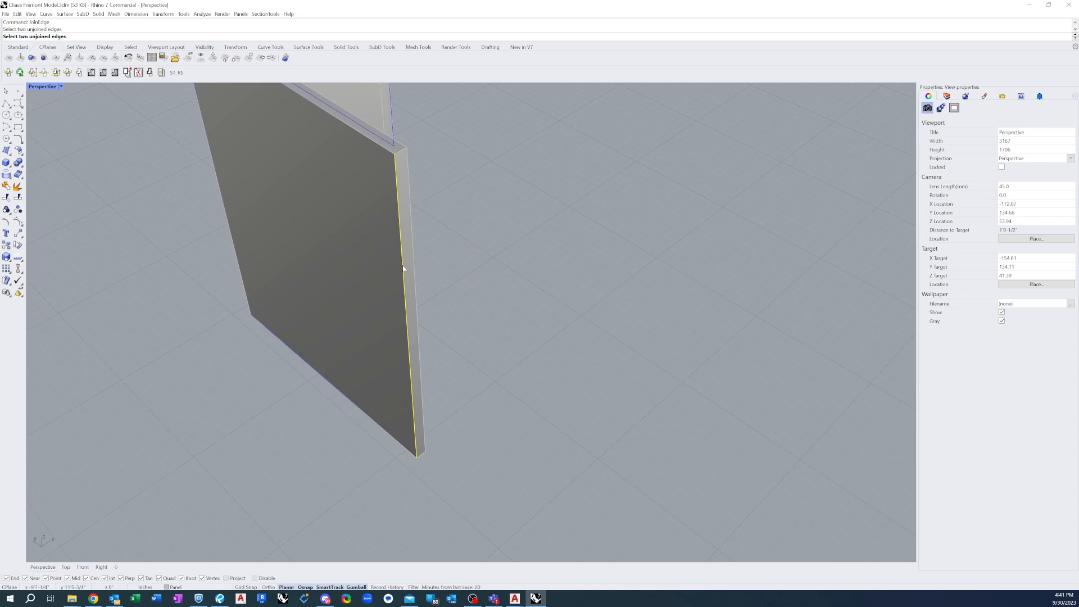
pyautogui.click(403, 269)
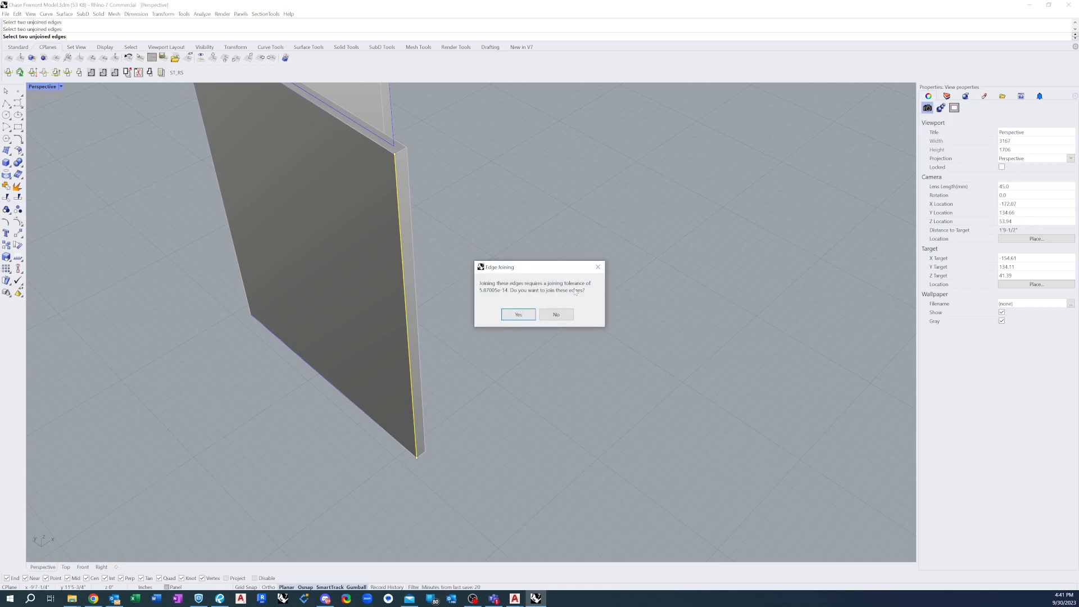
pyautogui.click(518, 313)
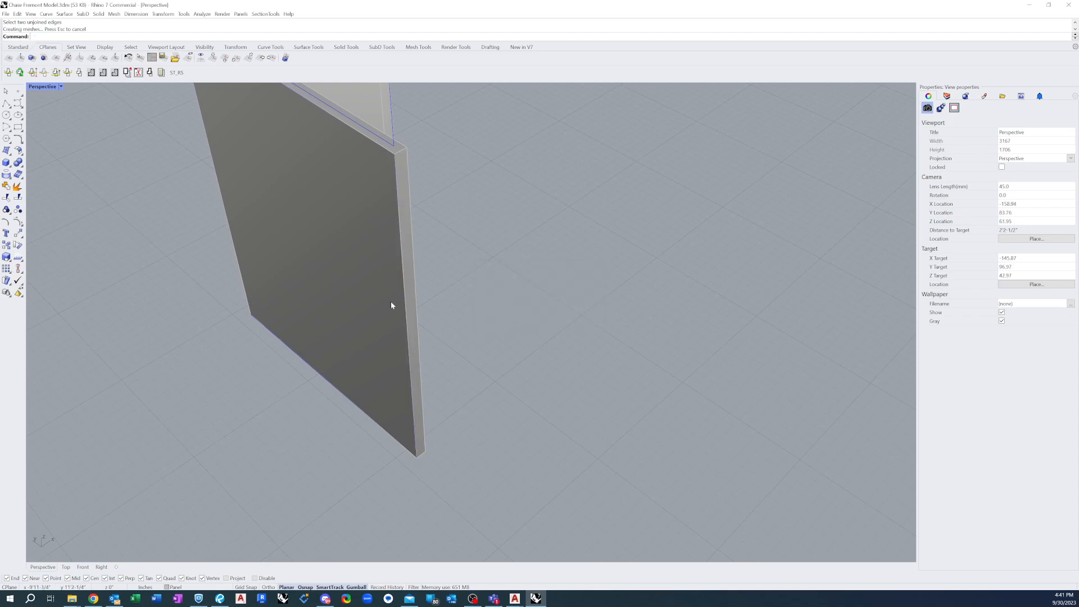
pyautogui.click(368, 288)
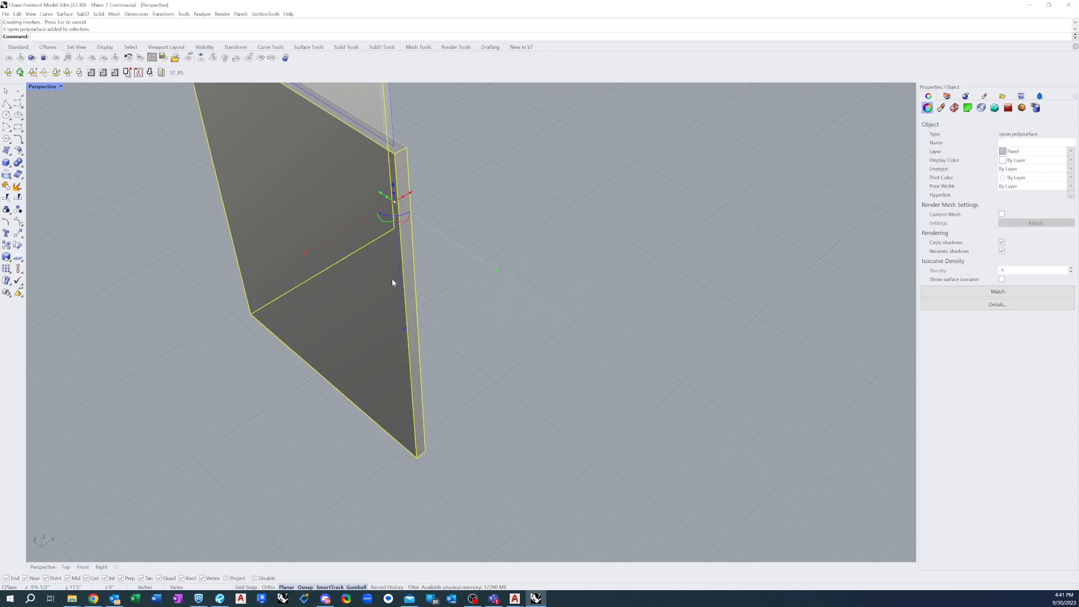
pyautogui.click(471, 326)
# Join the vertical lip to the side return along their shared edge on the same face, and inspect the selected polysurface from several angles
pyautogui.scroll(-2, 385, 340)
pyautogui.scroll(3, 408, 288)
pyautogui.scroll(-2, 397, 322)
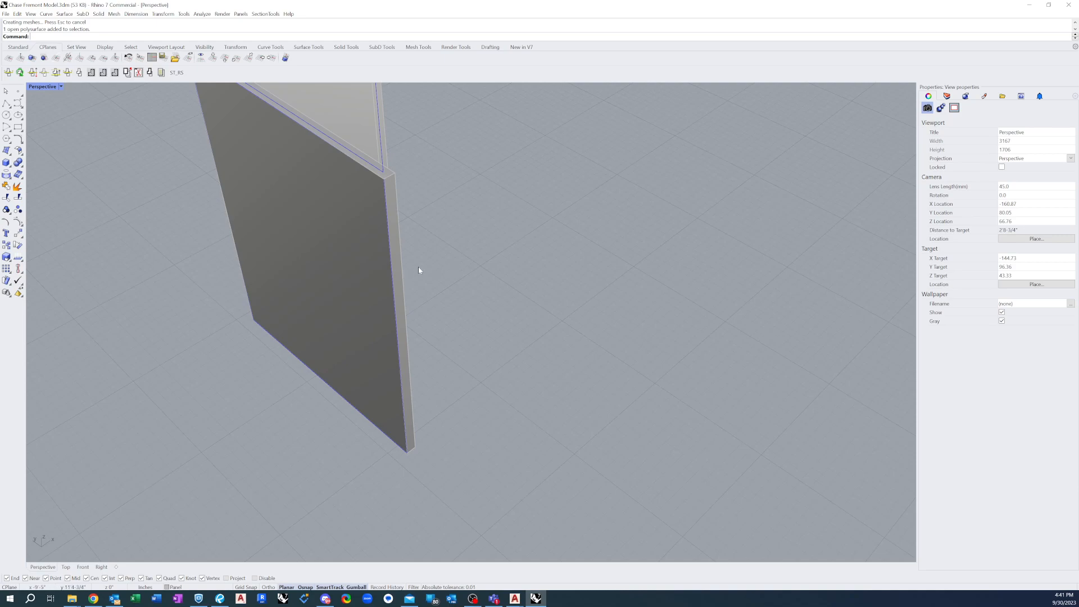
pyautogui.moveTo(400, 290); pyautogui.dragTo(310, 276, button='right')
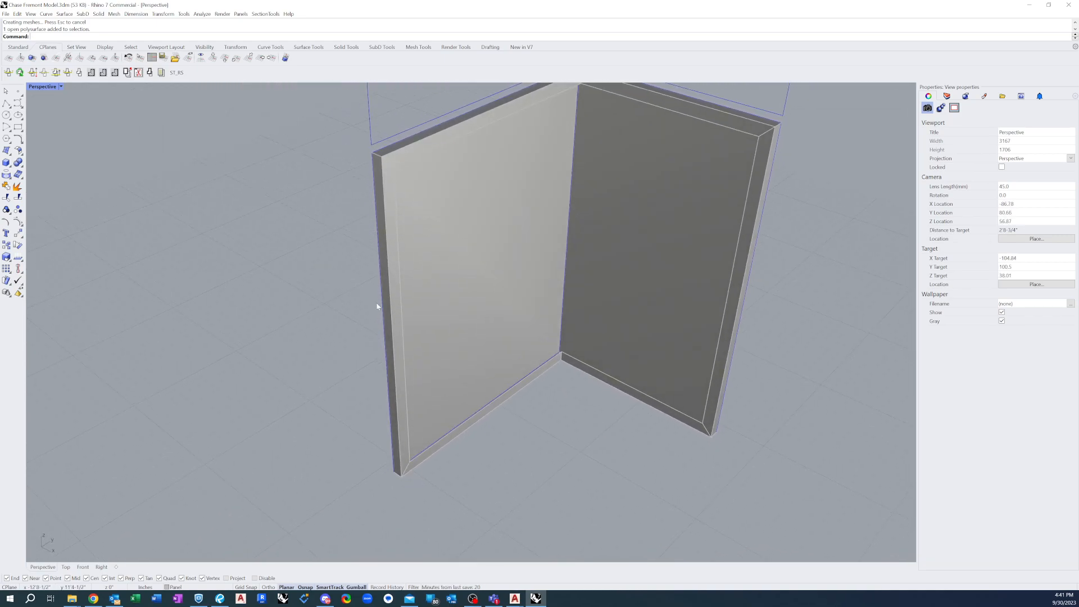
pyautogui.scroll(3, 372, 262)
pyautogui.rightClick(353, 280)
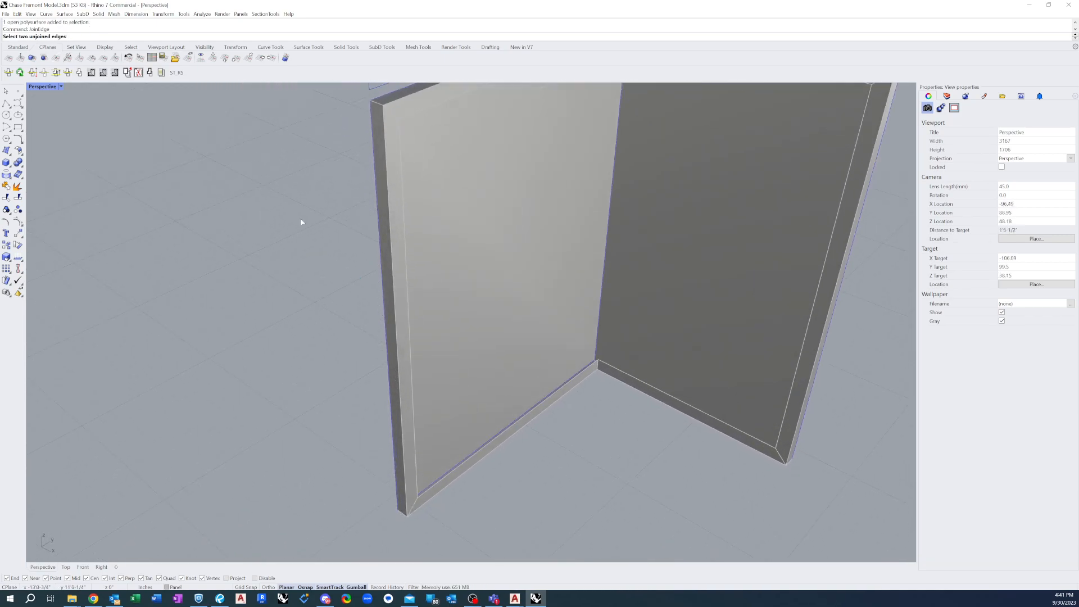
pyautogui.click(400, 311)
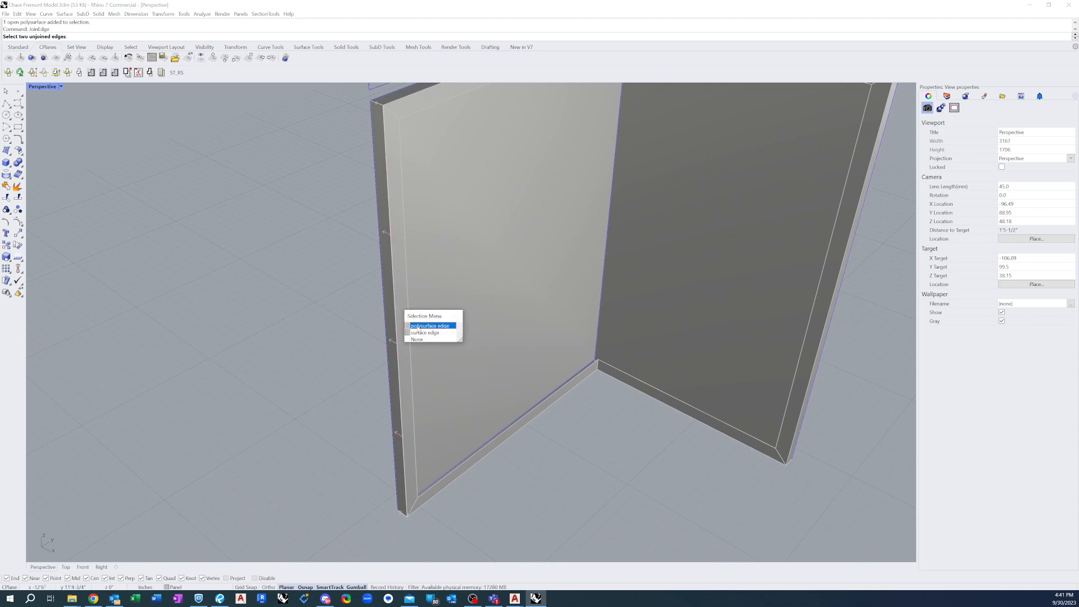
pyautogui.click(419, 327)
pyautogui.click(397, 320)
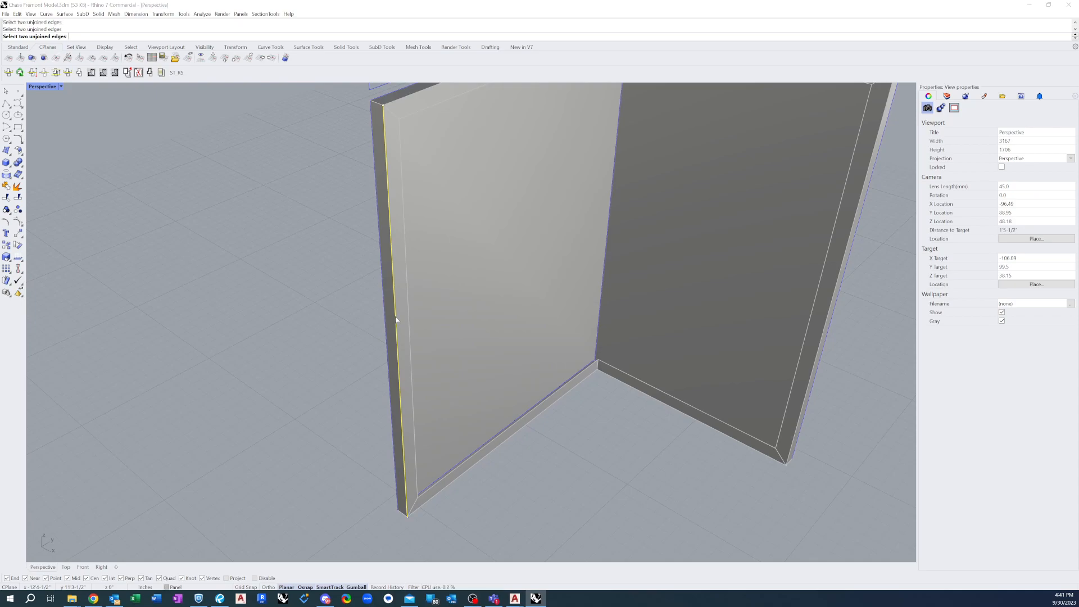
pyautogui.click(513, 315)
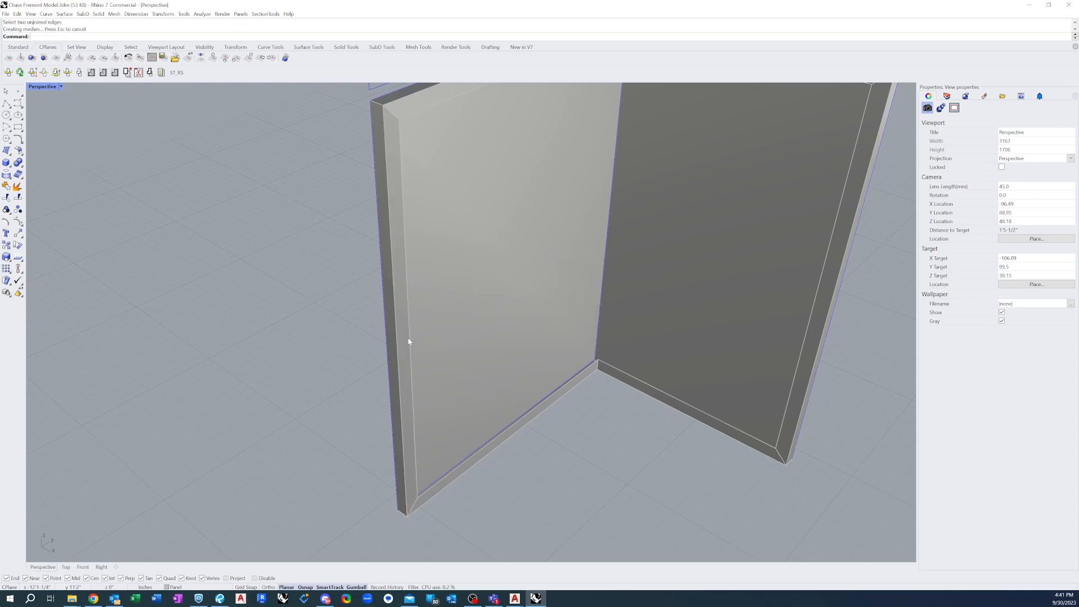
pyautogui.click(404, 355)
pyautogui.scroll(-3, 516, 421)
pyautogui.moveTo(521, 350); pyautogui.dragTo(627, 335, button='right')
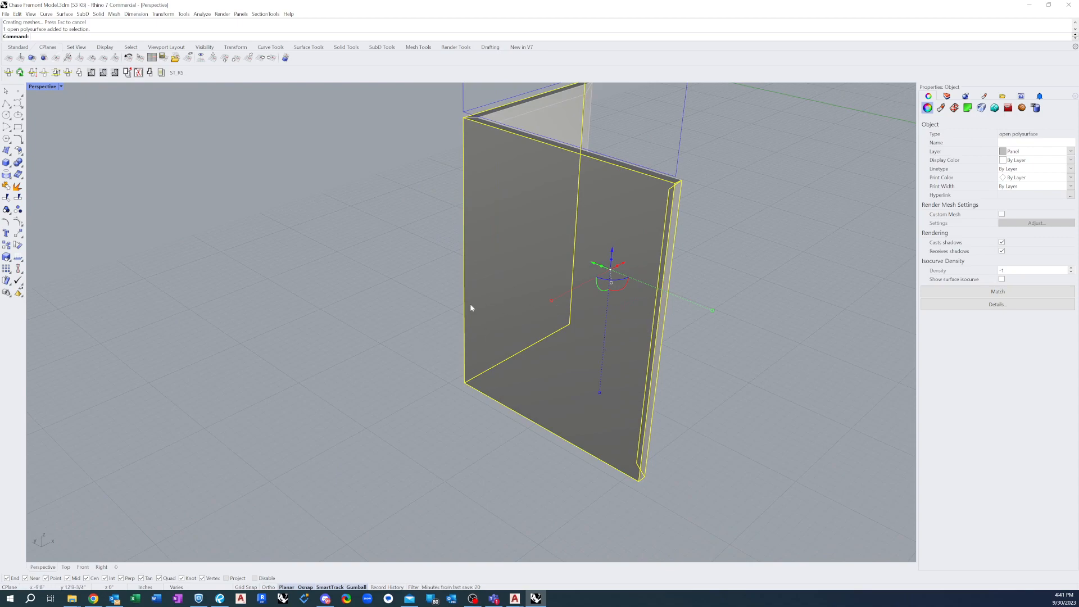
pyautogui.scroll(-3, 491, 303)
pyautogui.keyDown('shift'); pyautogui.moveTo(492, 304); pyautogui.dragTo(386, 308, button='right'); pyautogui.keyUp('shift')
pyautogui.scroll(2, 388, 310)
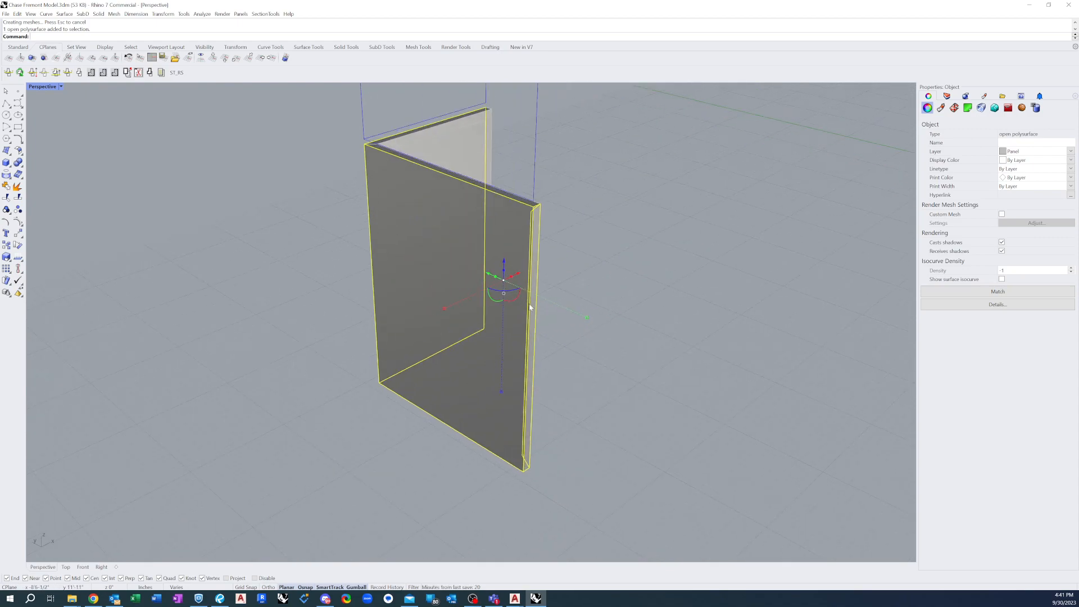
pyautogui.click(560, 339)
# Join the other face's vertical free edge to its side return with JoinEdge
pyautogui.moveTo(452, 293); pyautogui.dragTo(435, 218, button='right')
pyautogui.scroll(3, 305, 268)
pyautogui.write('JoinEdge')
pyautogui.press('Return')
pyautogui.click(264, 286)
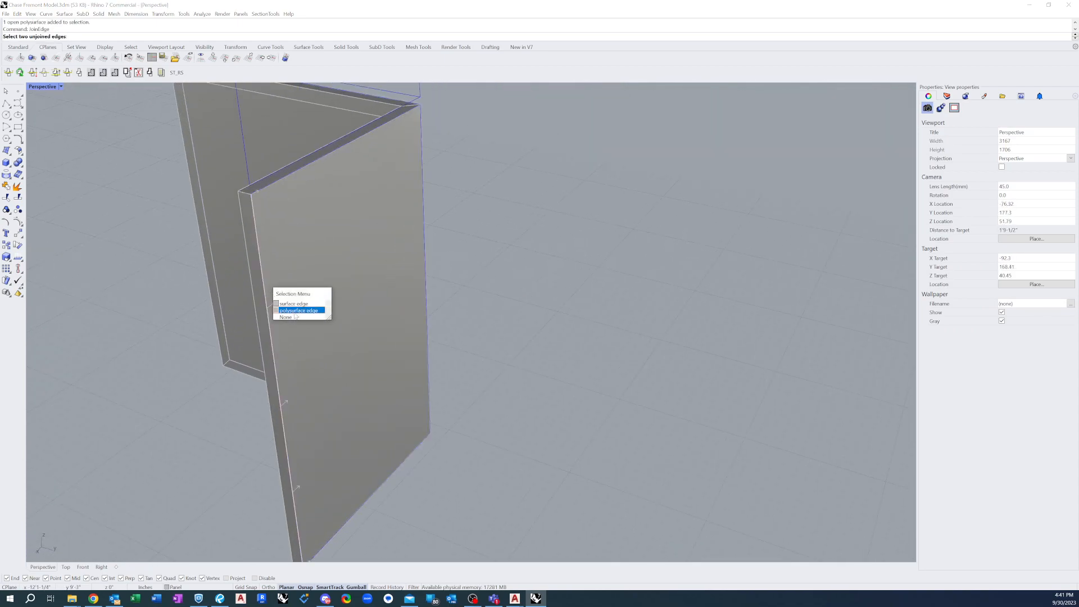
pyautogui.click(287, 309)
pyautogui.click(263, 310)
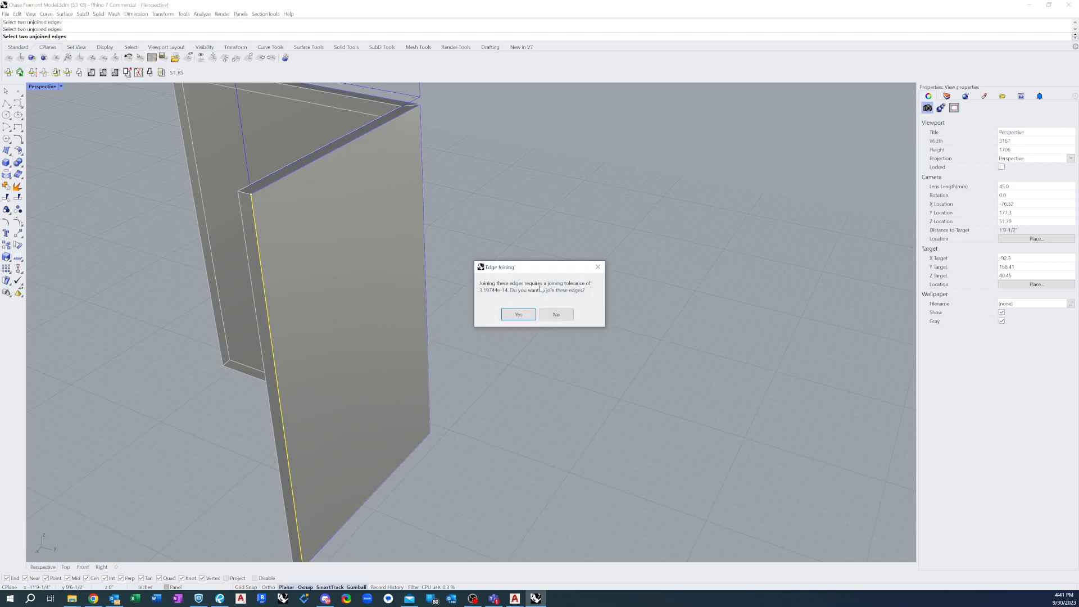
pyautogui.click(517, 316)
# Join the other face's vertical lip to its side return with JoinEdge, and select the polysurface to check the connection
pyautogui.moveTo(258, 337); pyautogui.dragTo(337, 321, button='right')
pyautogui.rightClick(268, 338)
pyautogui.click(263, 335)
pyautogui.click(280, 349)
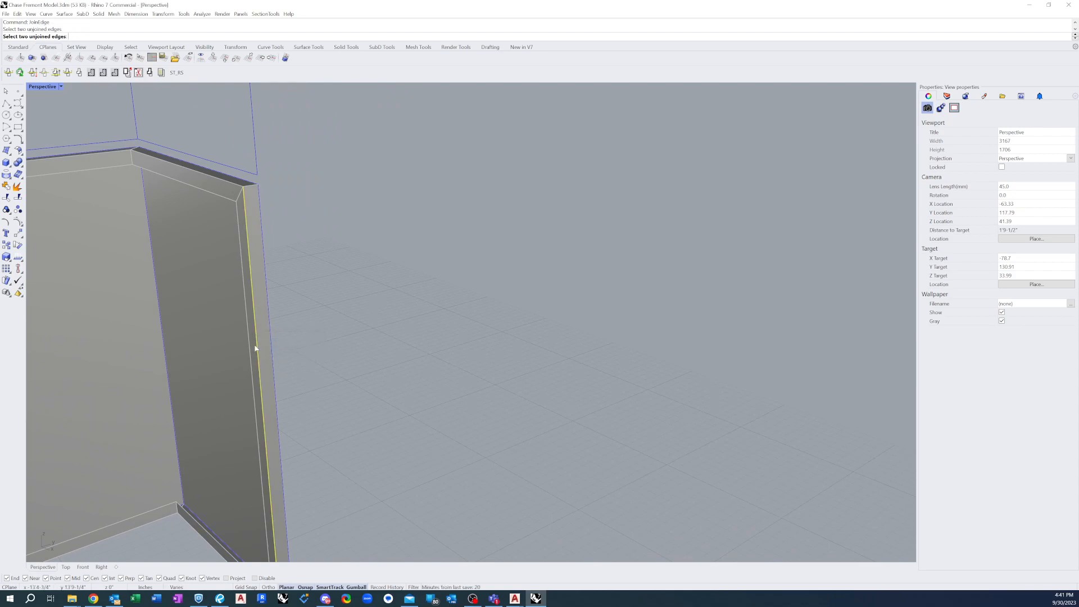
pyautogui.click(258, 349)
pyautogui.click(518, 316)
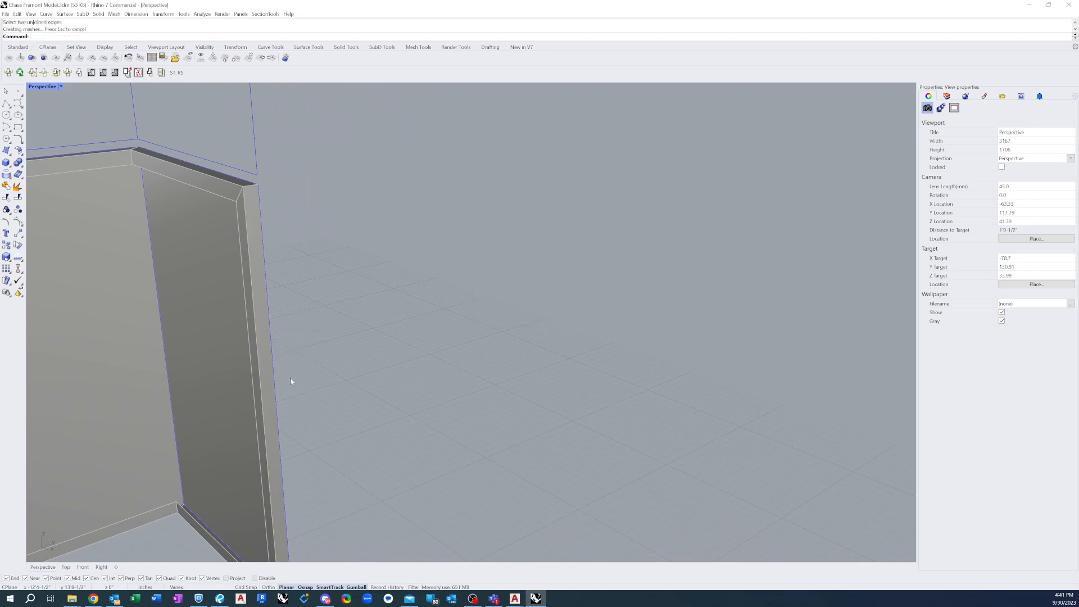
pyautogui.scroll(-2, 373, 217)
pyautogui.click(305, 371)
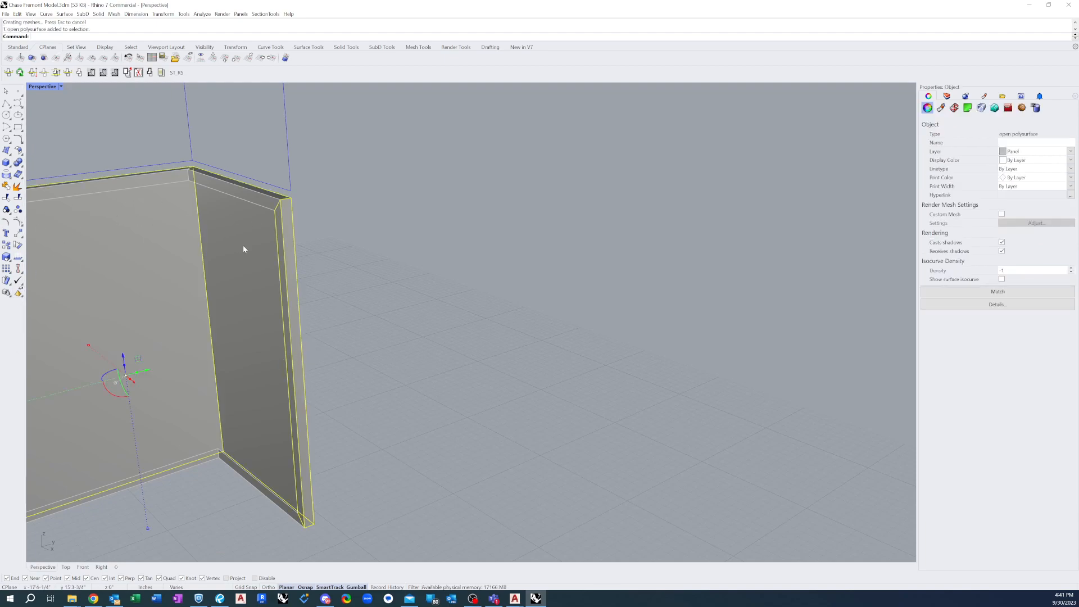
pyautogui.click(347, 373)
# Join the top edge of the other face to its top return with JoinEdge
pyautogui.scroll(-8, 303, 425)
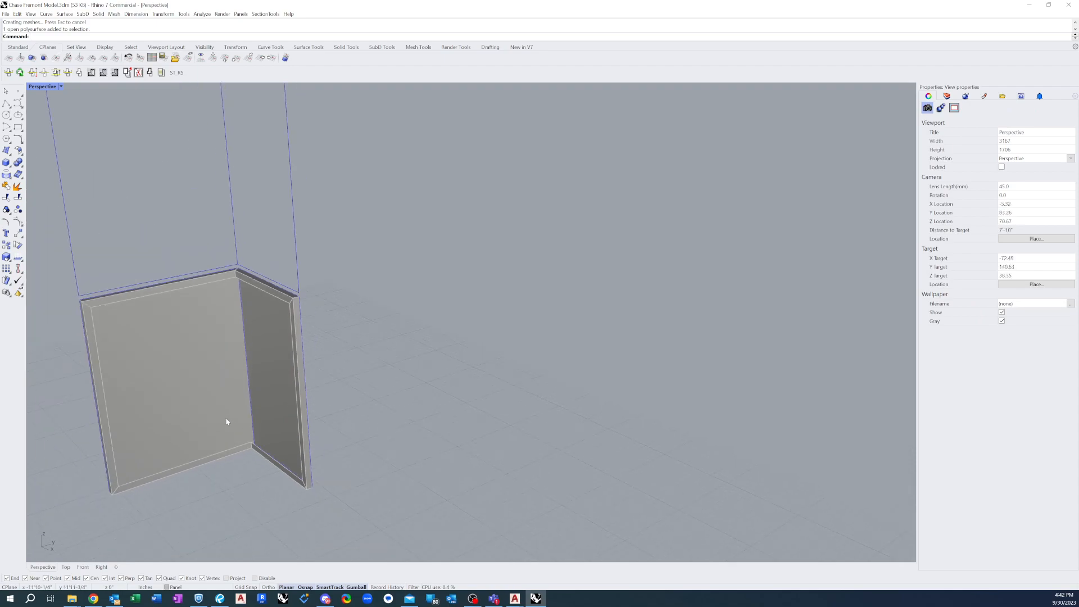
pyautogui.scroll(5, 273, 313)
pyautogui.scroll(2, 264, 315)
pyautogui.moveTo(197, 318); pyautogui.dragTo(284, 329, button='right')
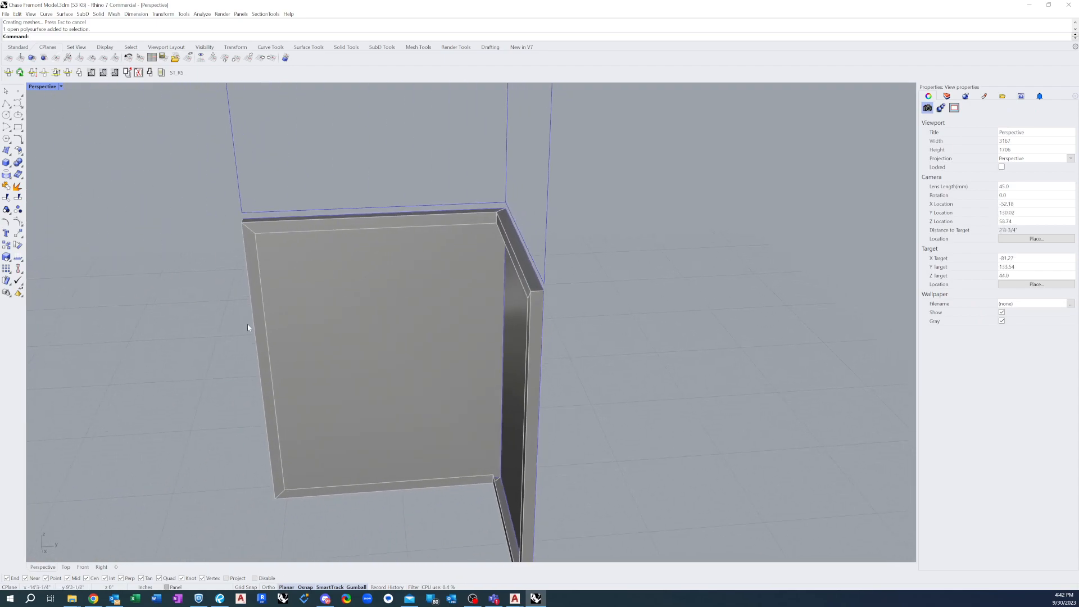
pyautogui.scroll(-4, 243, 328)
pyautogui.moveTo(359, 305); pyautogui.dragTo(433, 308, button='right')
pyautogui.scroll(-4, 501, 319)
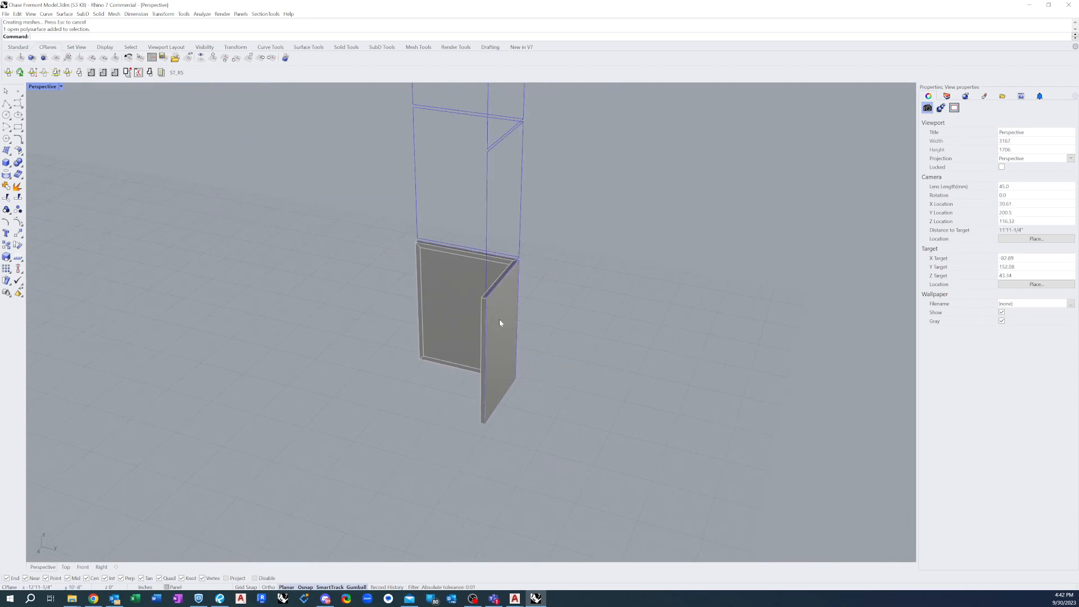
pyautogui.scroll(5, 496, 316)
pyautogui.scroll(-1, 445, 283)
pyautogui.moveTo(368, 284); pyautogui.dragTo(472, 240, button='right')
pyautogui.scroll(3, 528, 204)
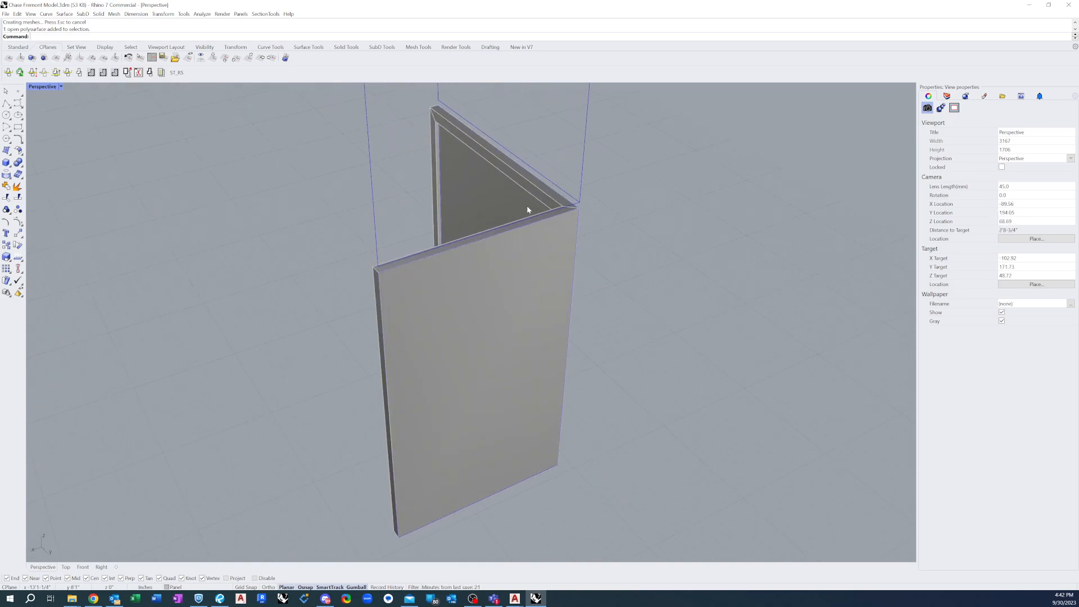
pyautogui.scroll(5, 515, 246)
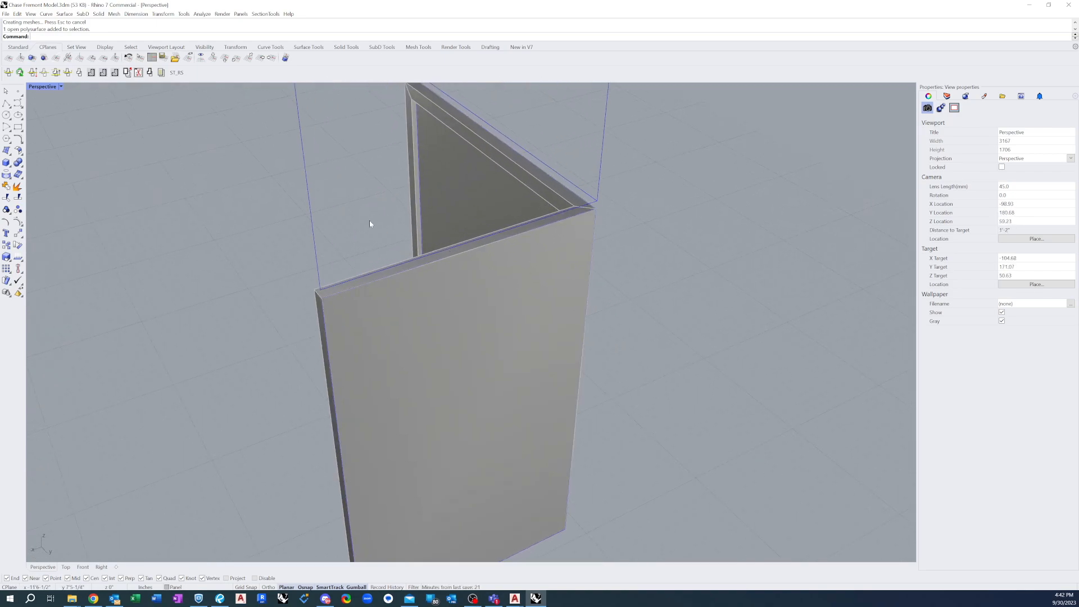
pyautogui.rightClick(405, 268)
pyautogui.click(409, 272)
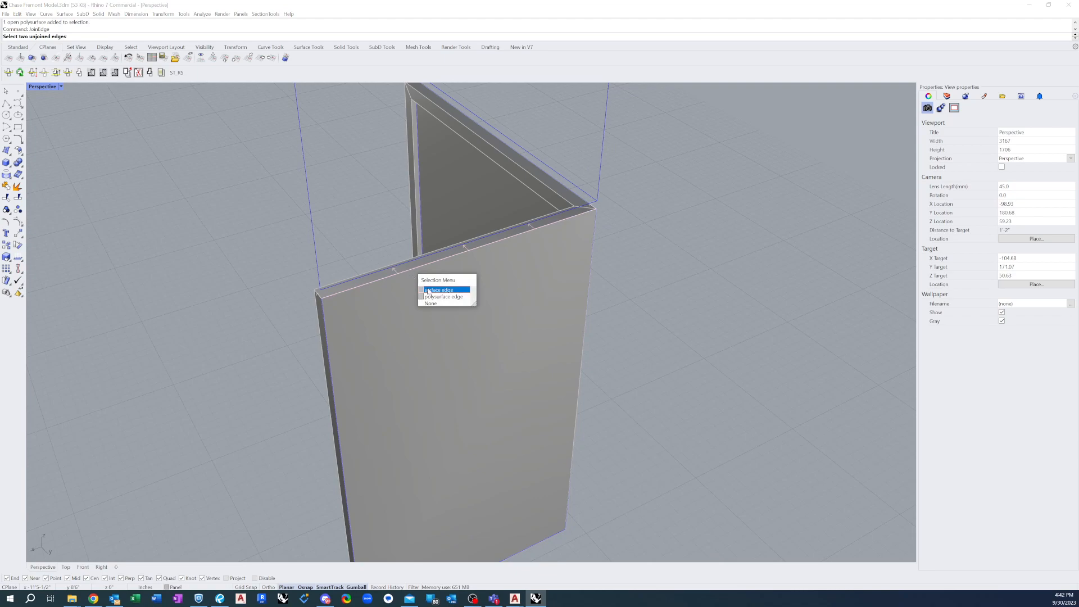
pyautogui.click(444, 294)
pyautogui.click(419, 270)
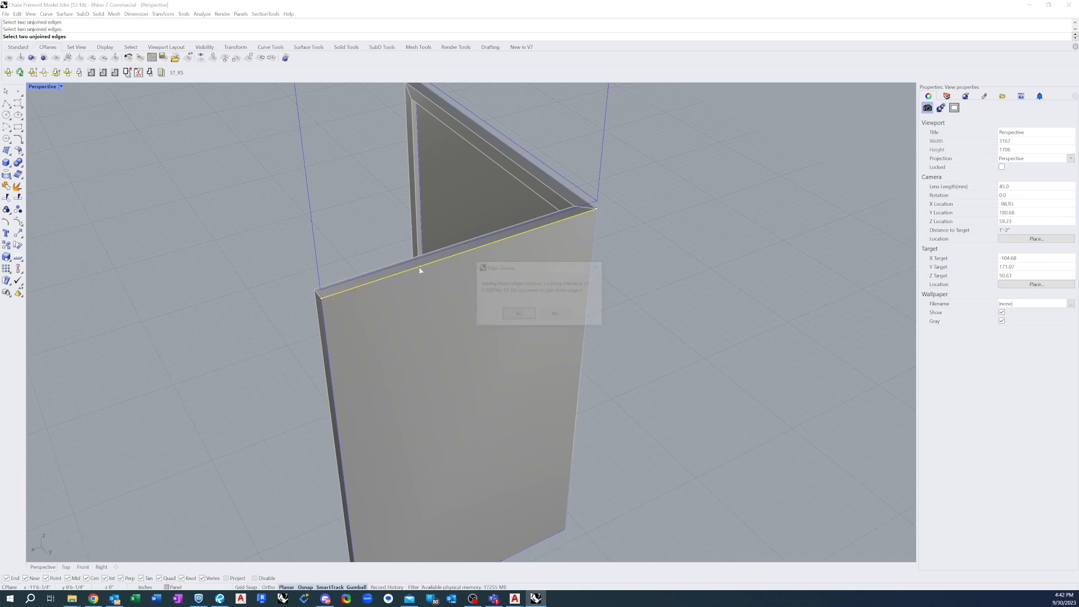
pyautogui.press('Return')
# Join the other face's top lip to the top return along their shared edge, and select the panel to check it
pyautogui.moveTo(424, 258); pyautogui.dragTo(486, 262, button='right')
pyautogui.rightClick(485, 262)
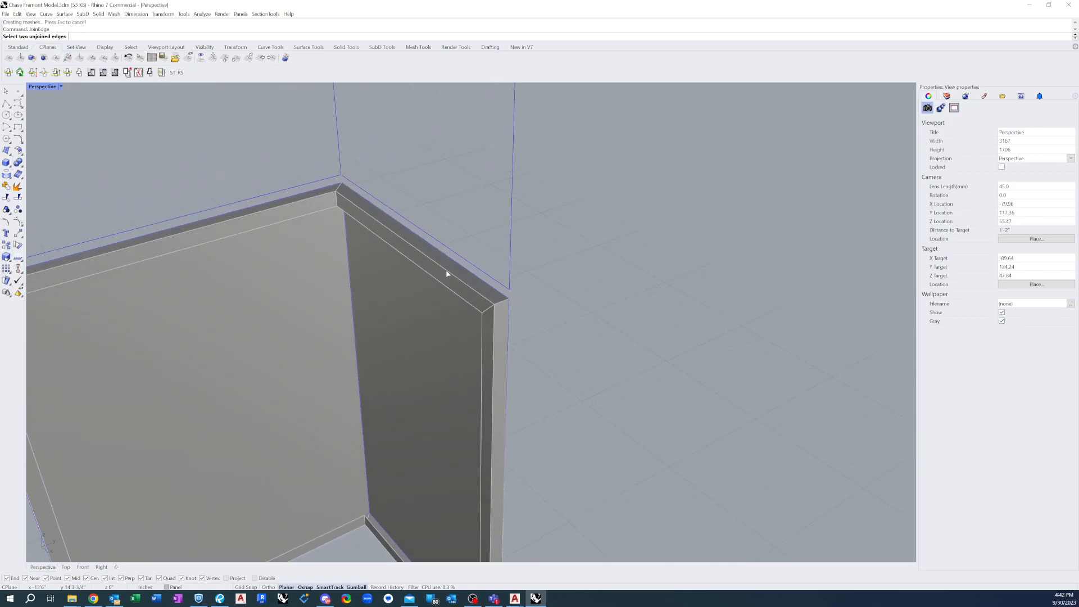
pyautogui.click(448, 275)
pyautogui.click(471, 291)
pyautogui.click(472, 292)
pyautogui.press('Return')
pyautogui.click(457, 285)
pyautogui.moveTo(434, 300); pyautogui.dragTo(336, 436, button='right')
pyautogui.click(572, 258)
# Join the bottom edge of the other face to its bottom return with JoinEdge
pyautogui.scroll(4, 365, 490)
pyautogui.keyDown('shift'); pyautogui.moveTo(365, 474); pyautogui.dragTo(378, 471, button='right'); pyautogui.keyUp('shift')
pyautogui.rightClick(407, 450)
pyautogui.click(402, 458)
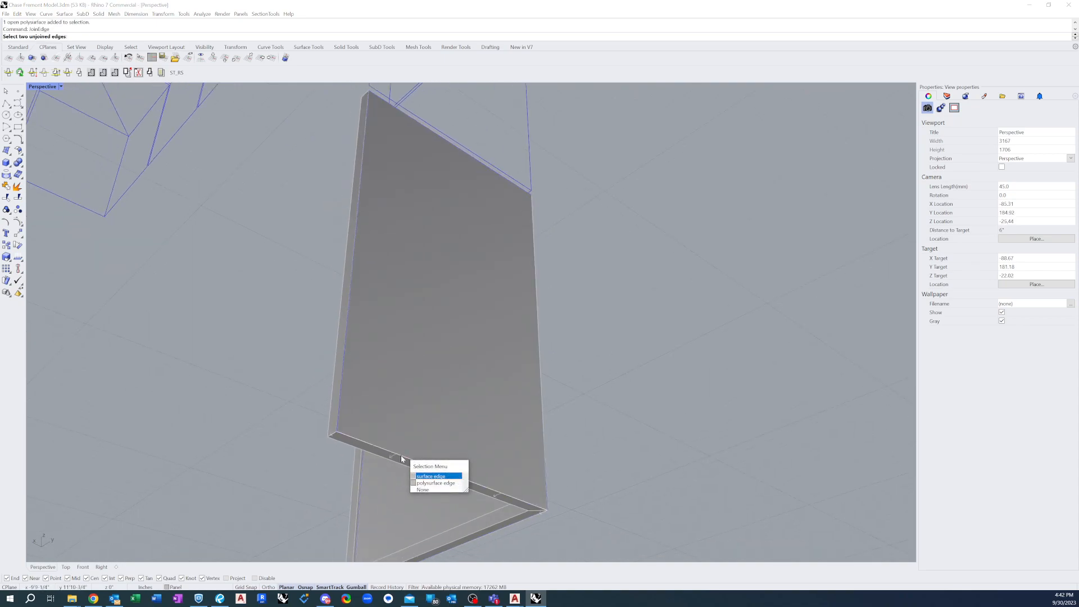
pyautogui.click(424, 483)
pyautogui.click(402, 459)
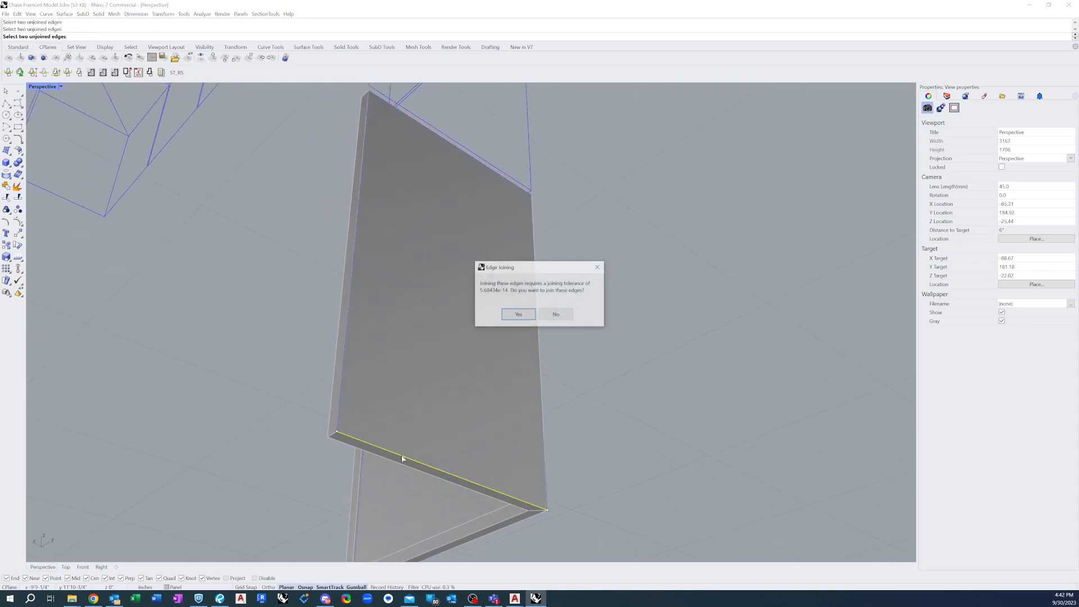
pyautogui.click(519, 316)
# Join the other face's bottom lip to the bottom return along their shared edge, and select the polysurface to check it
pyautogui.moveTo(348, 478); pyautogui.dragTo(473, 460, button='right')
pyautogui.rightClick(426, 475)
pyautogui.click(398, 462)
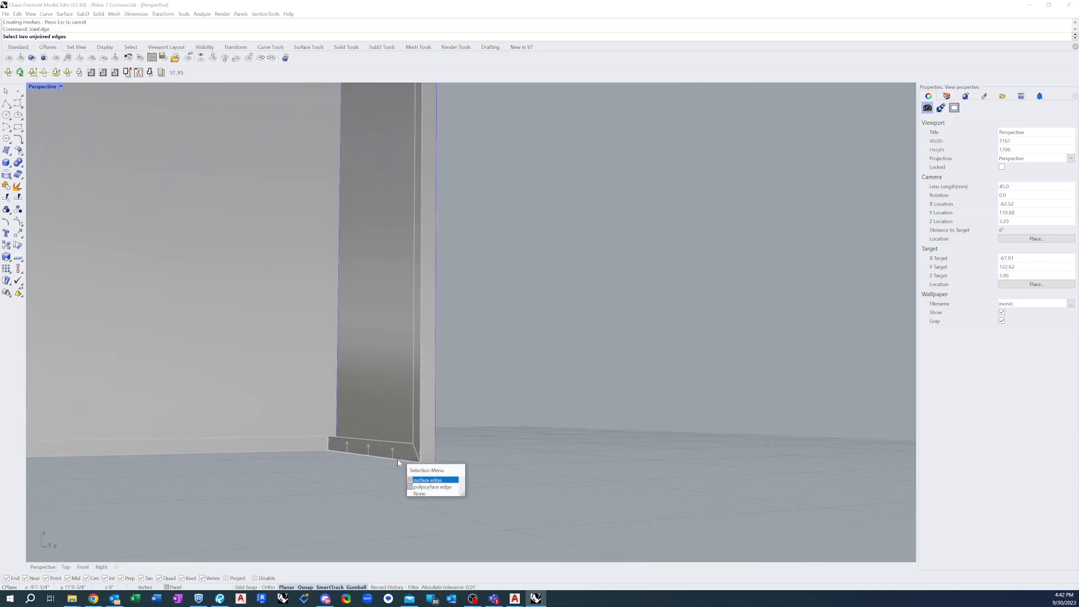
pyautogui.click(424, 487)
pyautogui.click(395, 457)
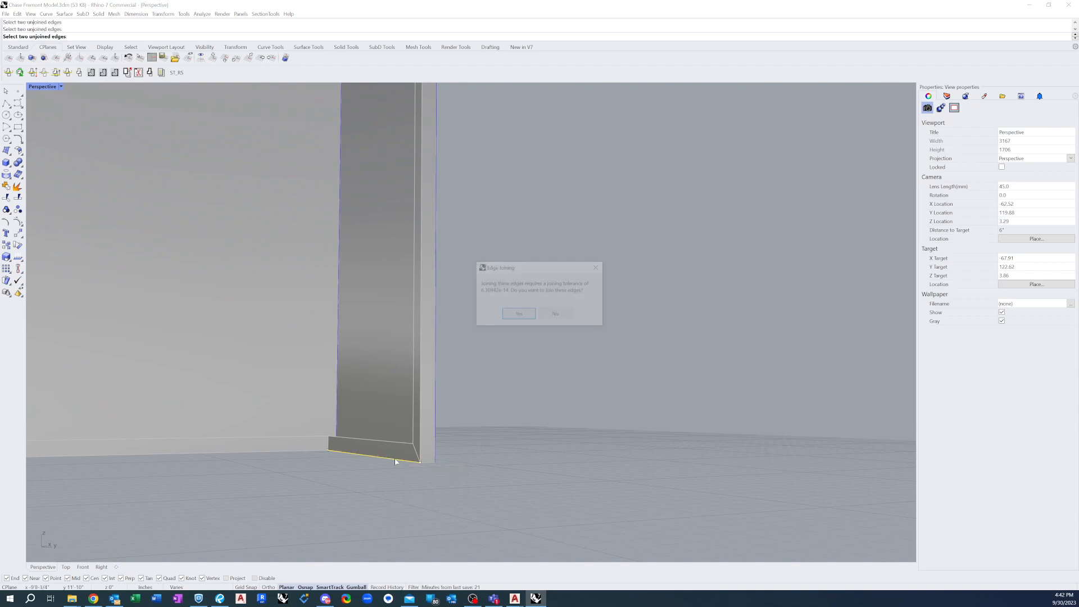
pyautogui.click(518, 315)
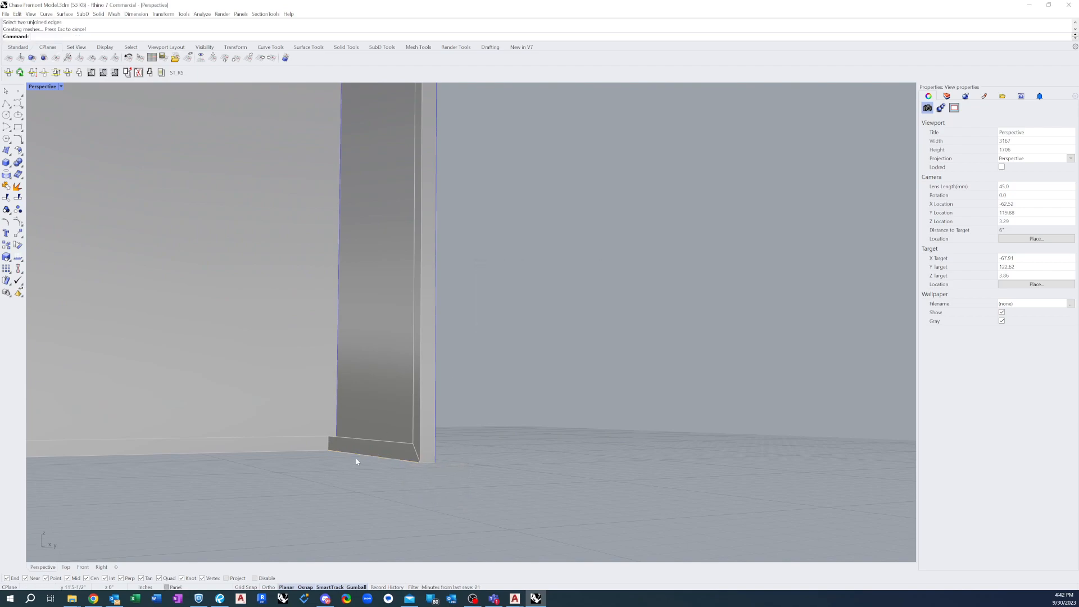
pyautogui.click(391, 448)
pyautogui.scroll(-6, 376, 466)
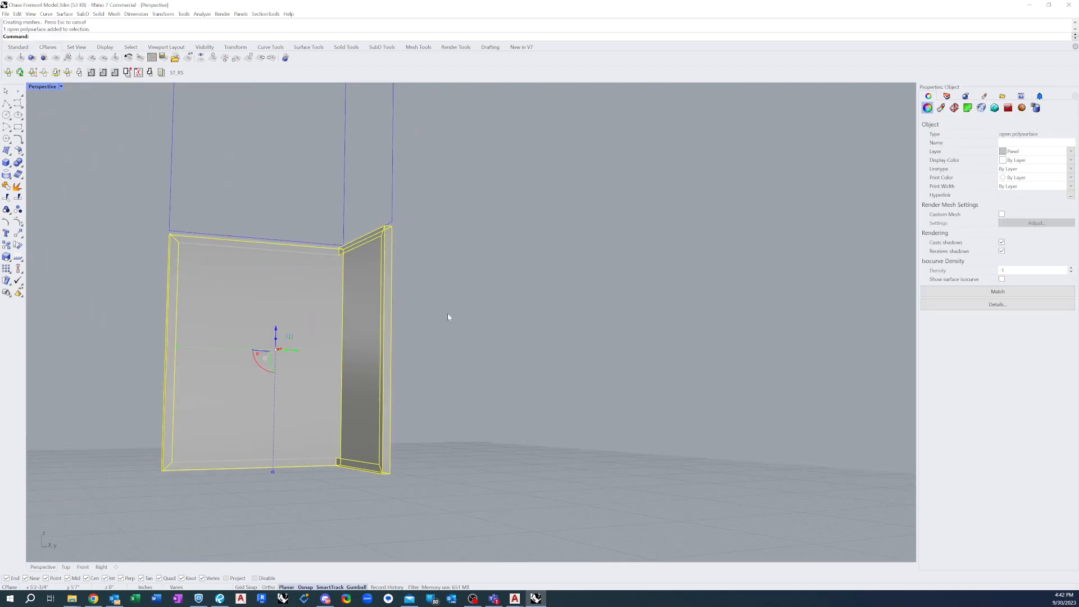
pyautogui.press('Escape')
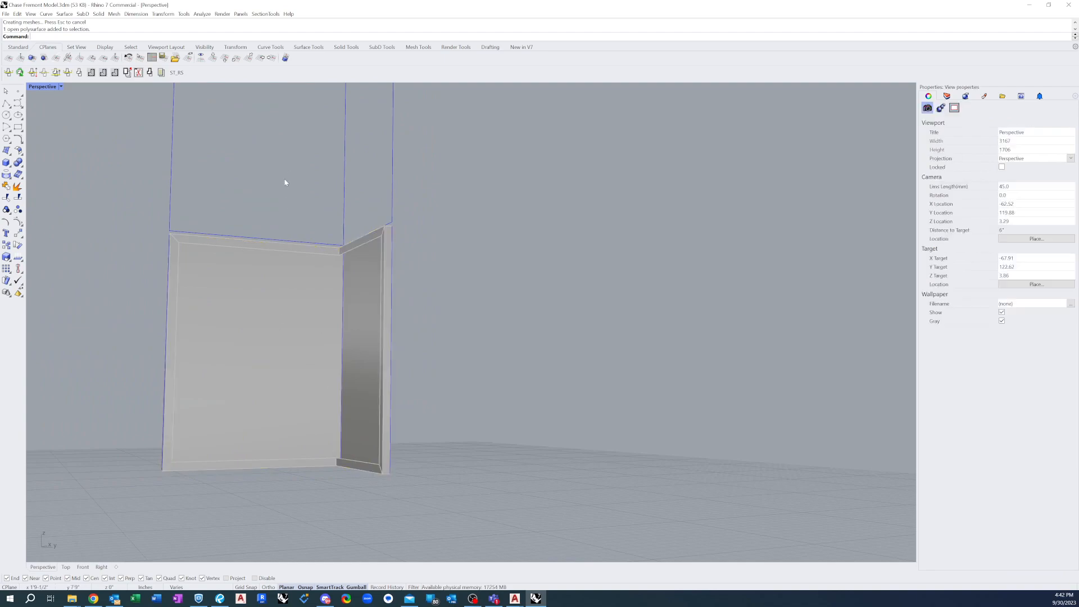
# Join the top edge of the first face to its top return with JoinEdge, and select the panel to check the connection
pyautogui.moveTo(208, 170); pyautogui.dragTo(347, 263, button='right')
pyautogui.scroll(3, 280, 245)
pyautogui.scroll(3, 279, 246)
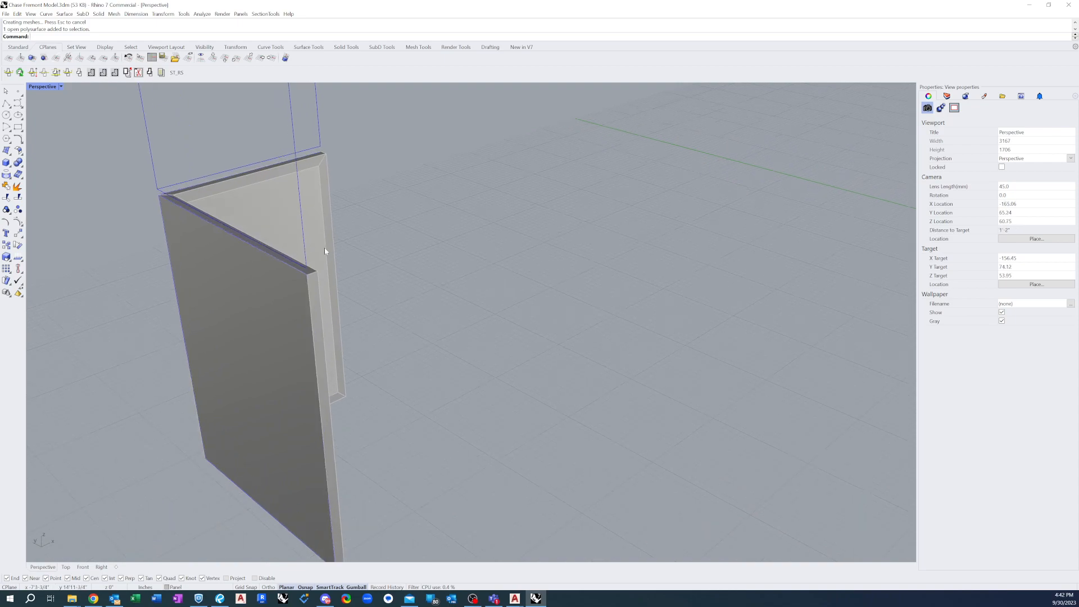
pyautogui.rightClick(398, 249)
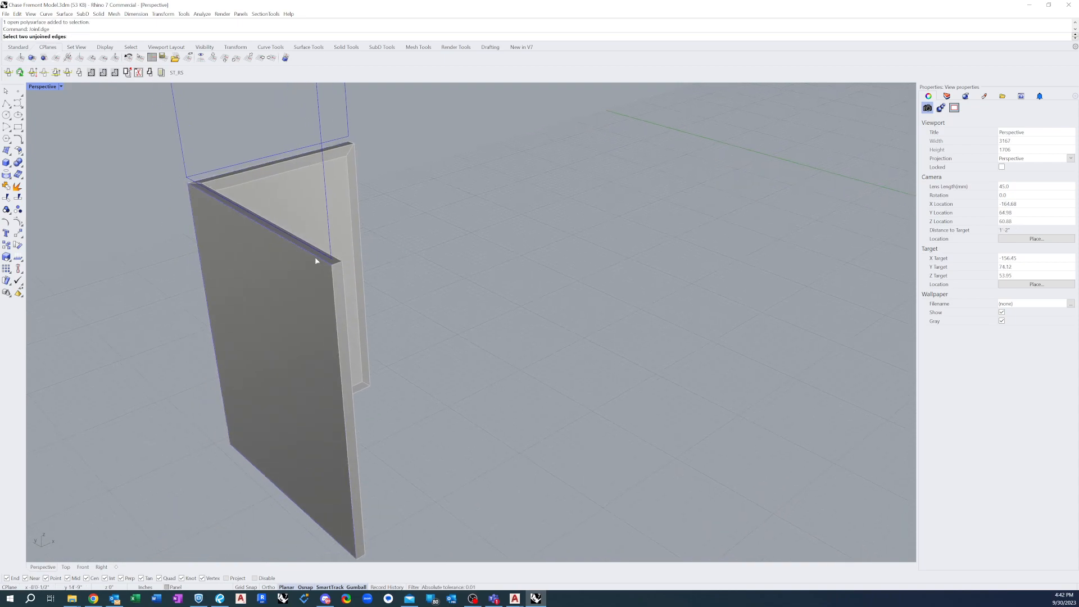
pyautogui.click(315, 260)
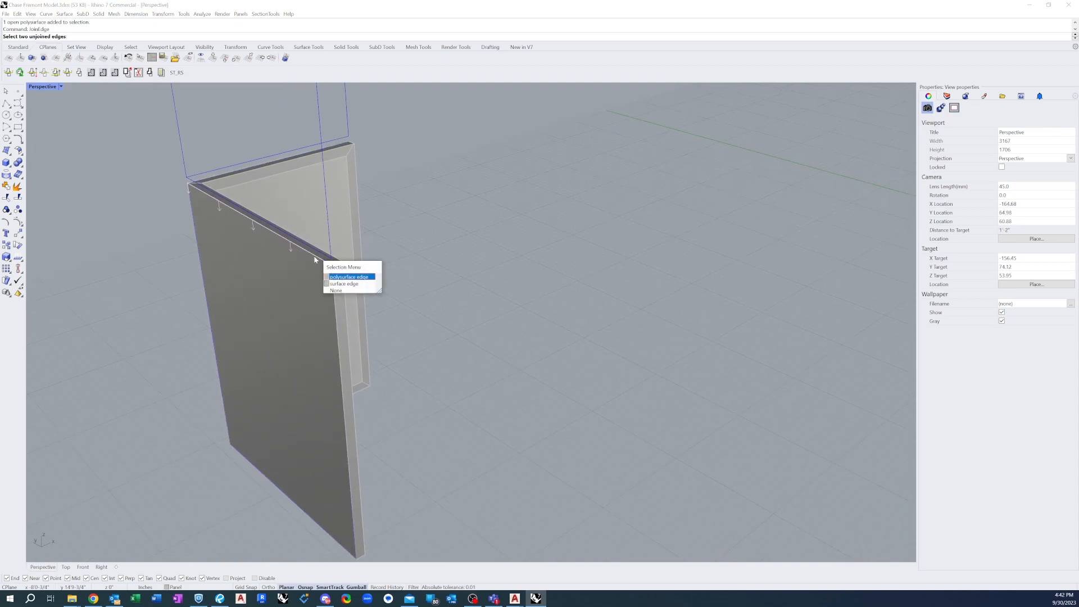
pyautogui.click(337, 277)
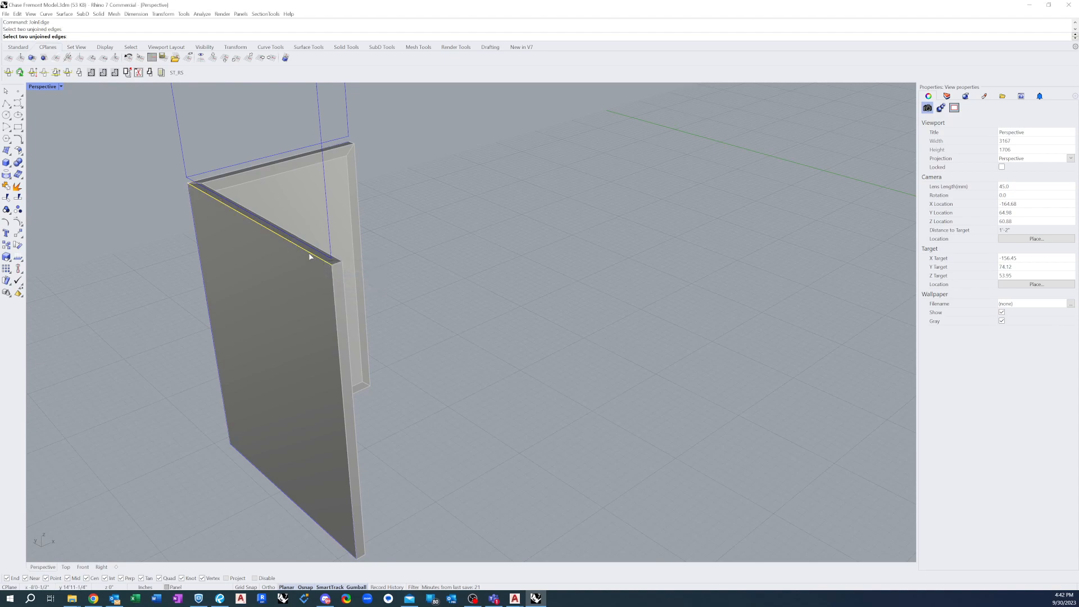
pyautogui.click(310, 252)
pyautogui.click(517, 315)
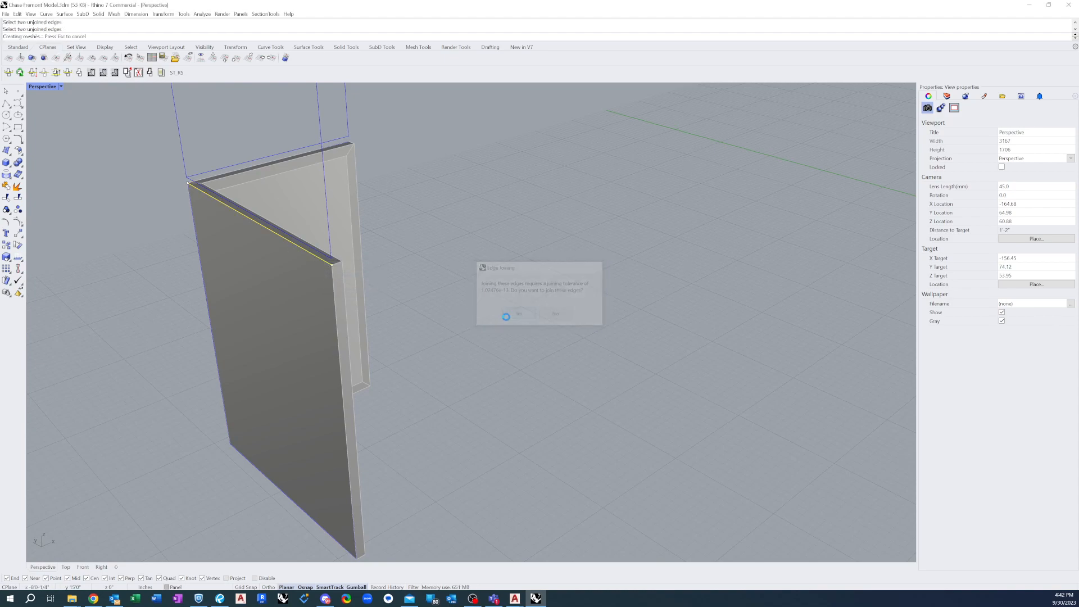
pyautogui.scroll(2, 324, 255)
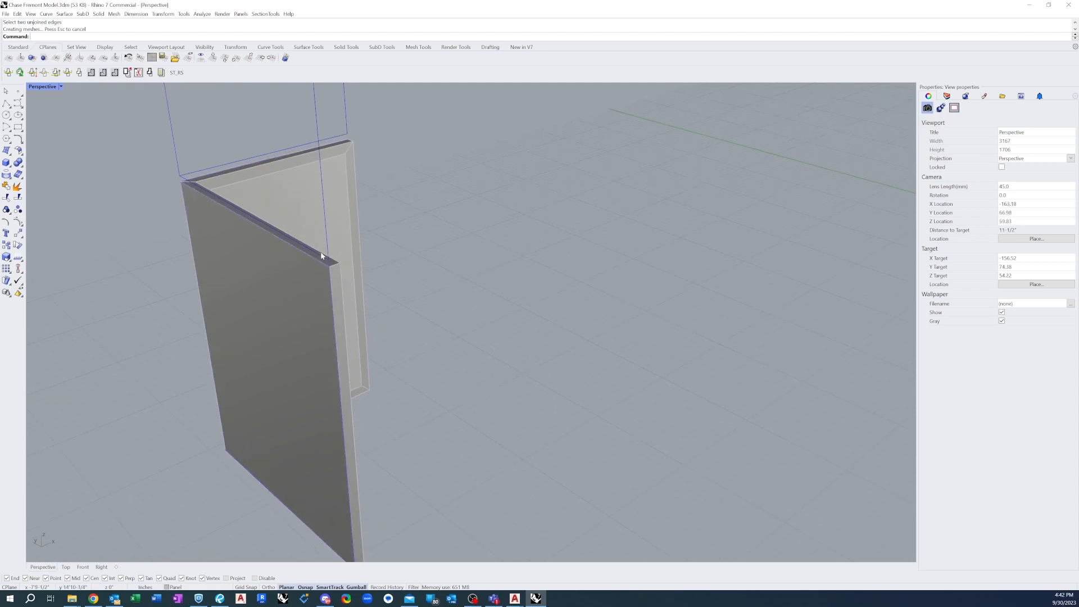
pyautogui.click(329, 264)
pyautogui.click(308, 294)
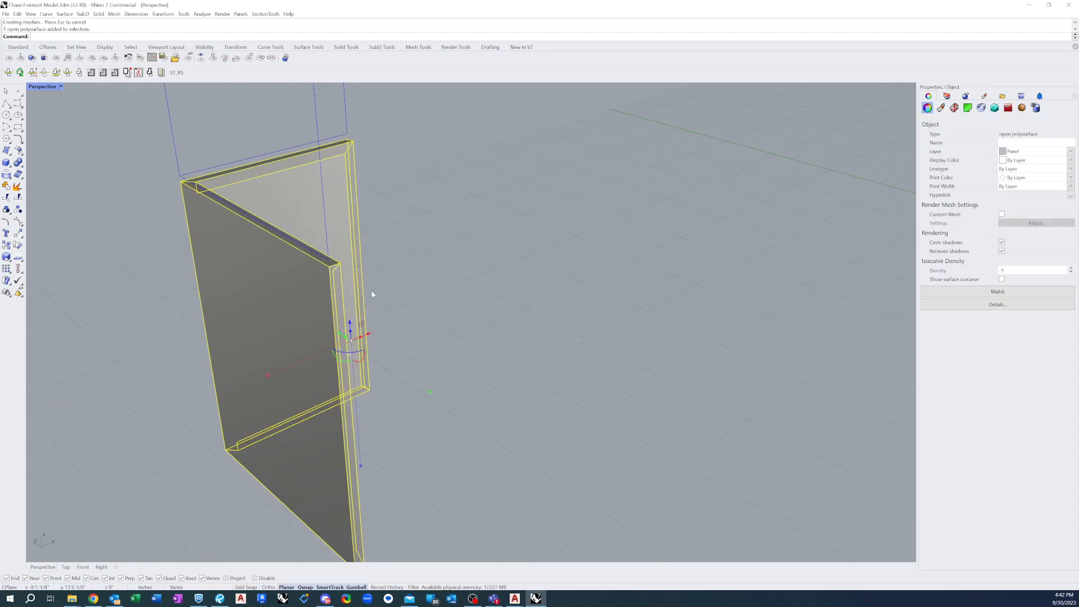
pyautogui.click(400, 285)
pyautogui.click(290, 296)
pyautogui.scroll(-1, 290, 299)
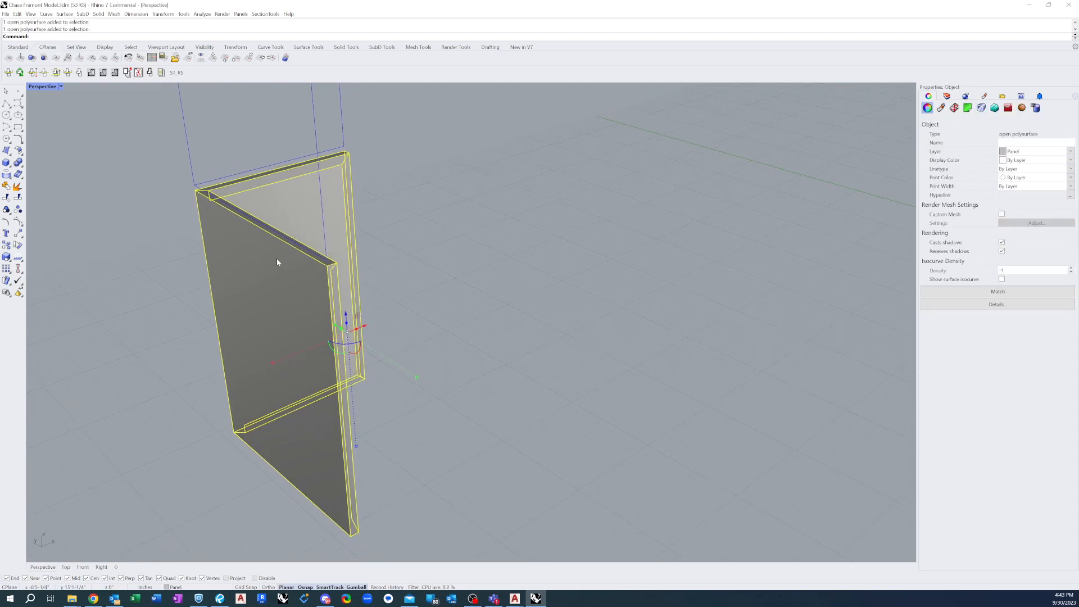
# Join the first face's top lip to its top return with JoinEdge, and select the polysurface to check it
pyautogui.moveTo(332, 254); pyautogui.dragTo(252, 263, button='right')
pyautogui.scroll(2, 364, 250)
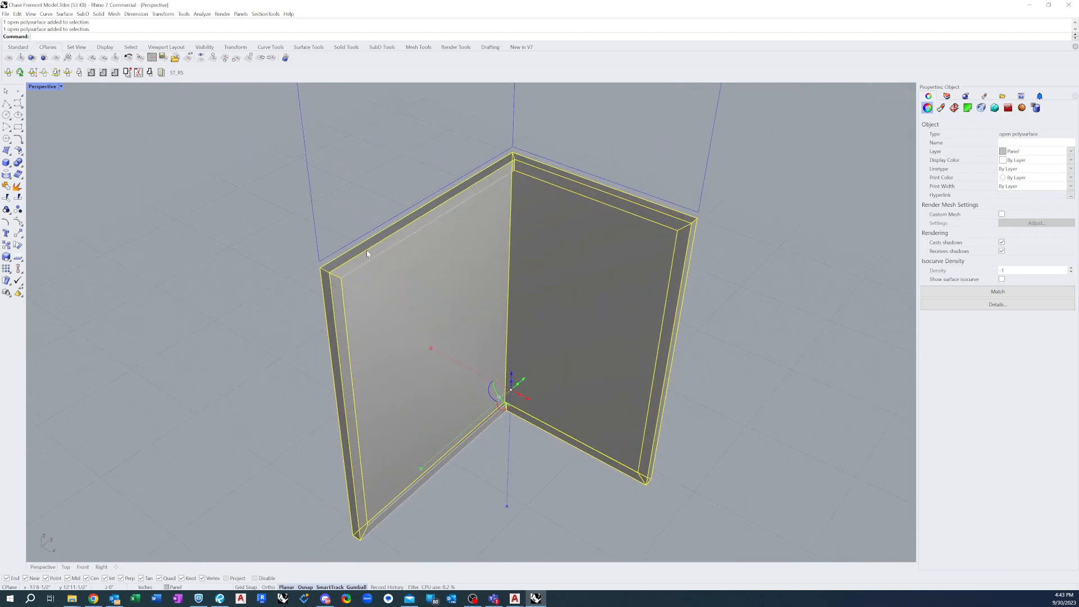
pyautogui.press('Escape')
pyautogui.rightClick(346, 266)
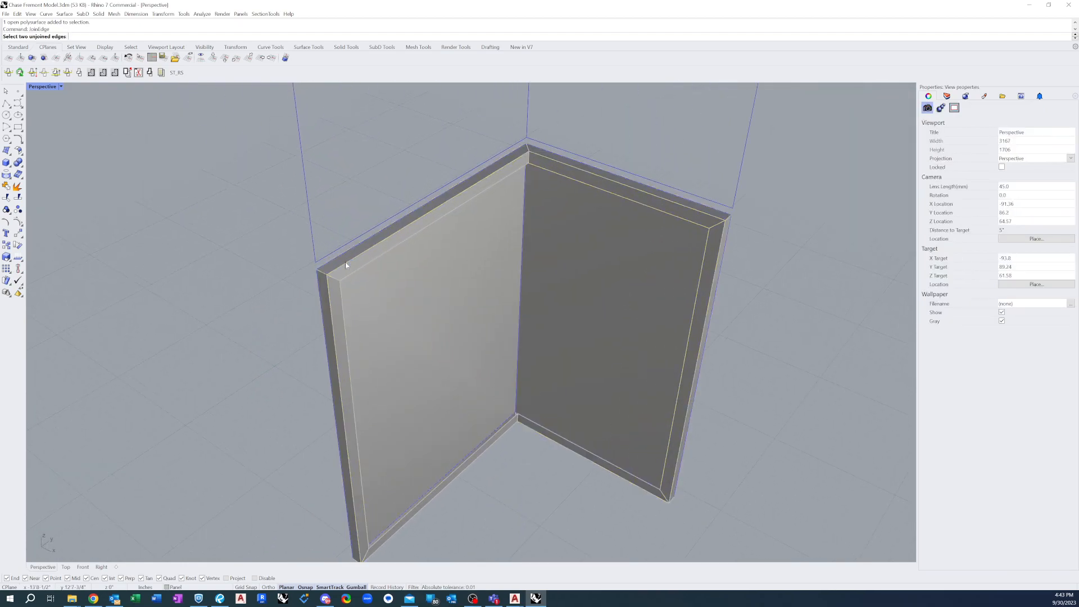
pyautogui.click(347, 261)
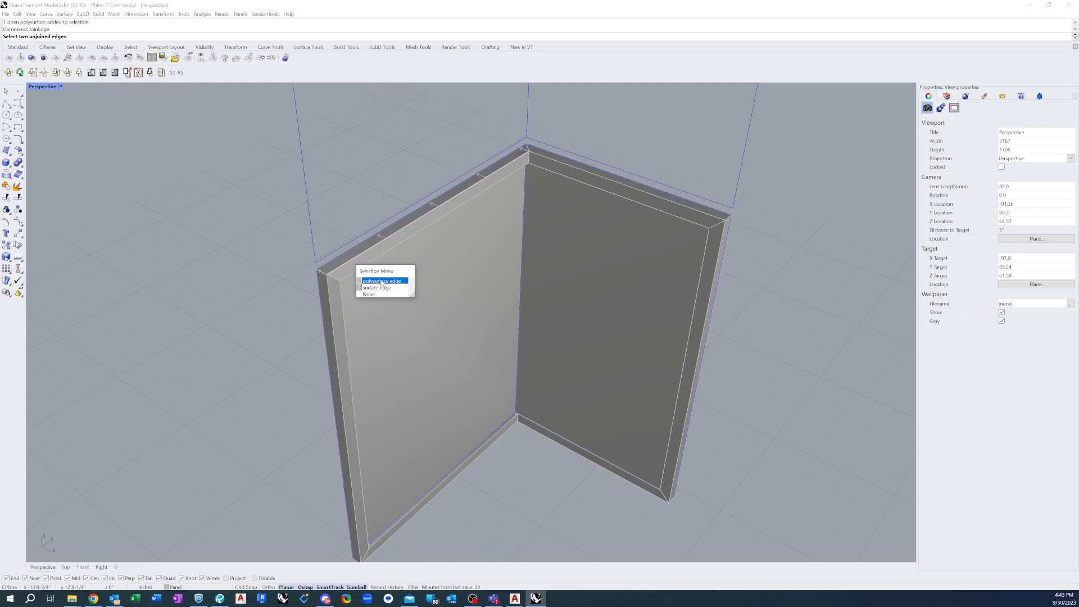
pyautogui.click(382, 285)
pyautogui.click(364, 251)
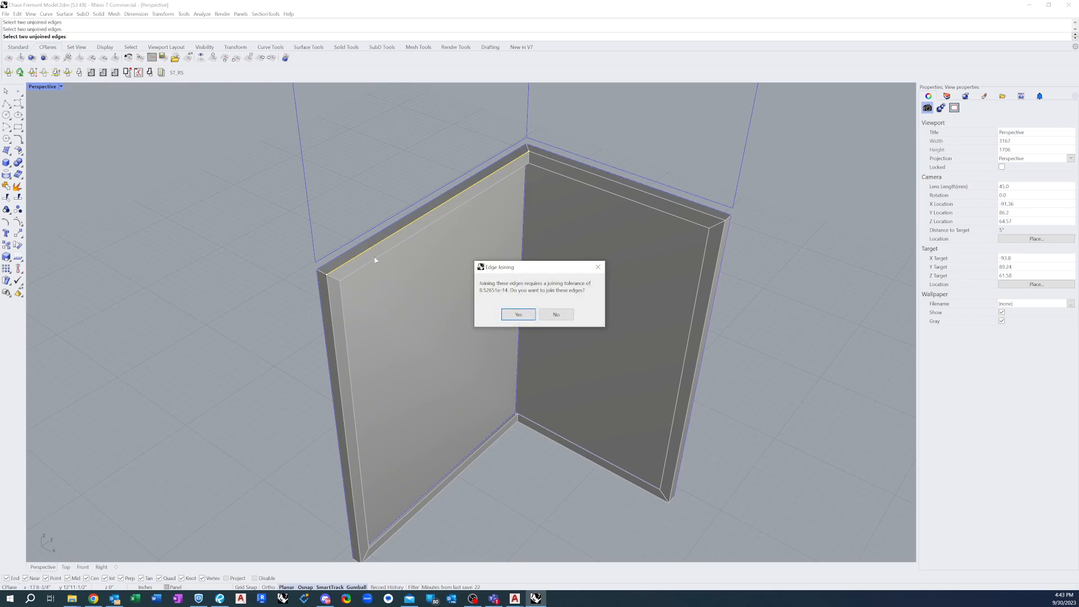
pyautogui.click(516, 315)
pyautogui.click(362, 267)
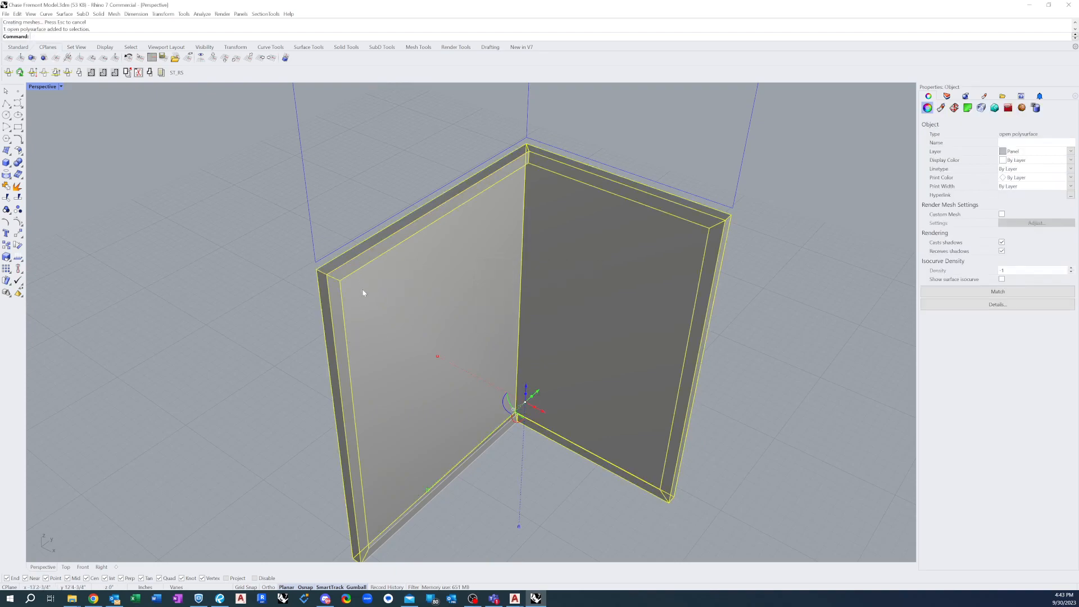
pyautogui.scroll(-1, 344, 288)
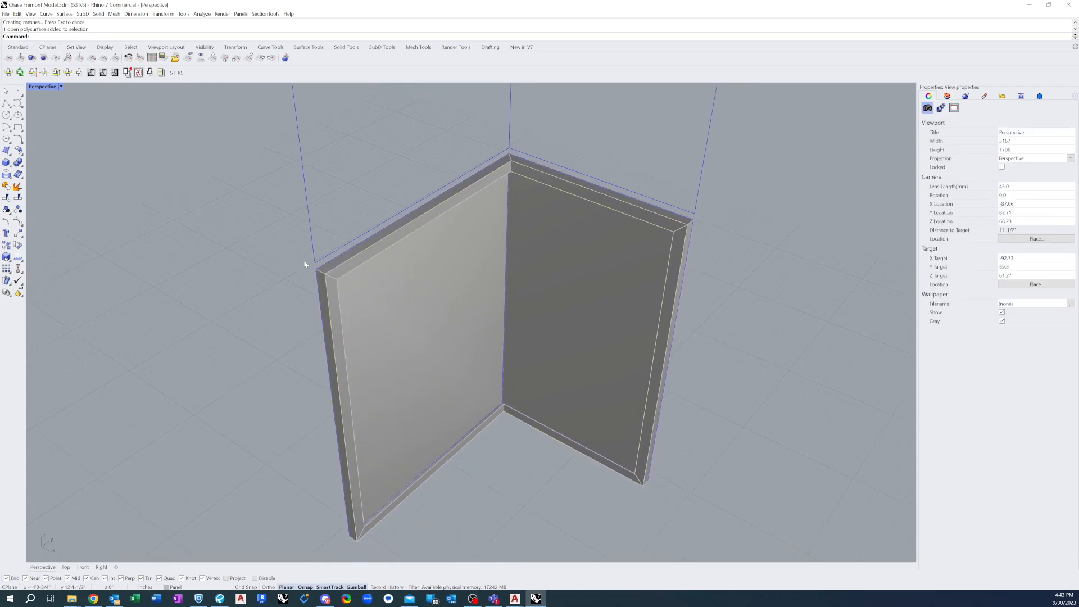
# Join the bottom edge of the first face to its bottom return with JoinEdge
pyautogui.moveTo(431, 482); pyautogui.dragTo(450, 457, button='right')
pyautogui.scroll(2, 457, 439)
pyautogui.rightClick(459, 434)
pyautogui.click(453, 442)
pyautogui.click(453, 442)
pyautogui.rightClick(453, 443)
pyautogui.click(453, 443)
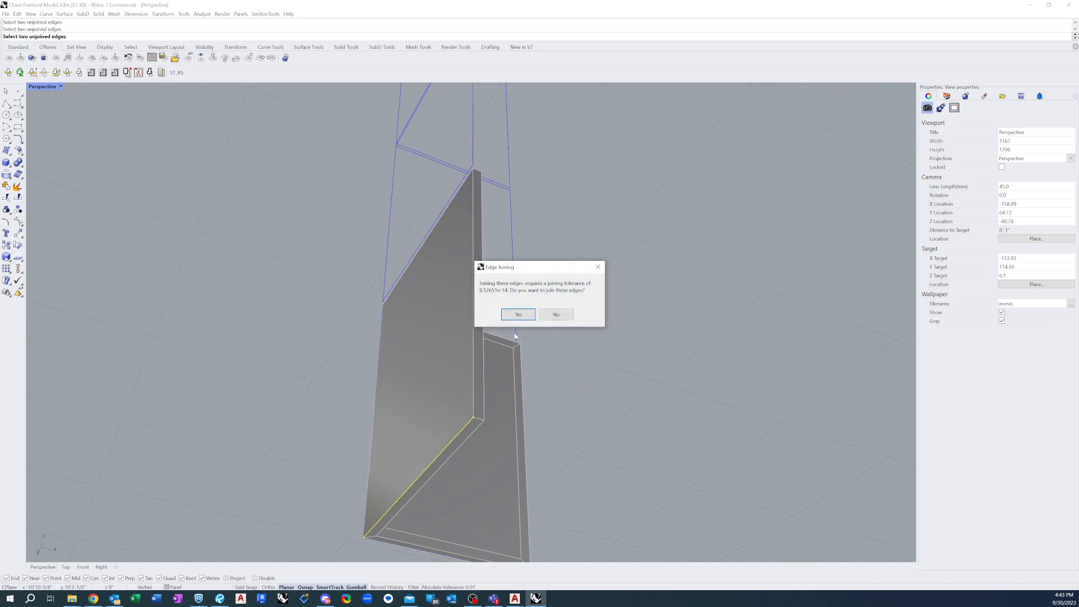
pyautogui.click(518, 313)
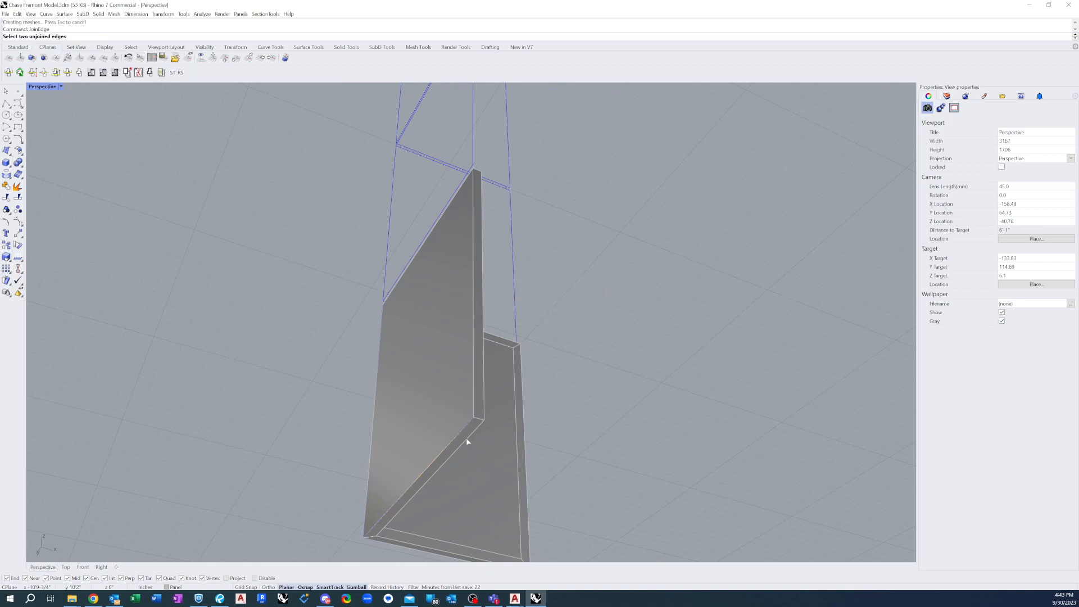
pyautogui.click(467, 442)
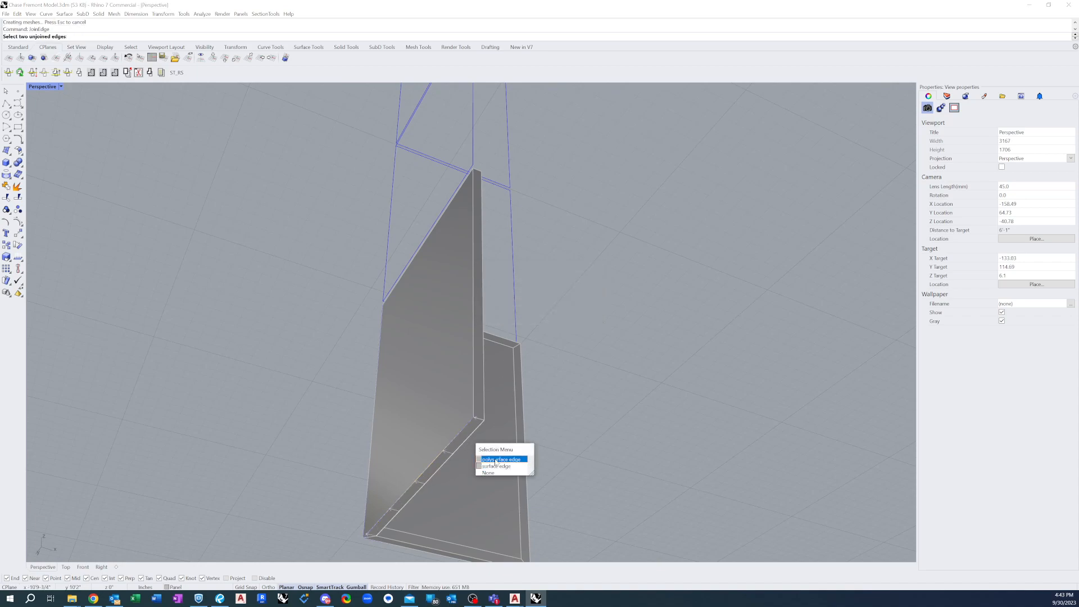
pyautogui.click(496, 460)
pyautogui.click(467, 436)
pyautogui.press('Escape')
# Join the first face's bottom lip to its bottom return with JoinEdge, and select the whole panel to check it
pyautogui.scroll(-3, 413, 454)
pyautogui.moveTo(435, 454); pyautogui.dragTo(376, 482, button='right')
pyautogui.scroll(8, 441, 456)
pyautogui.rightClick(421, 449)
pyautogui.click(406, 457)
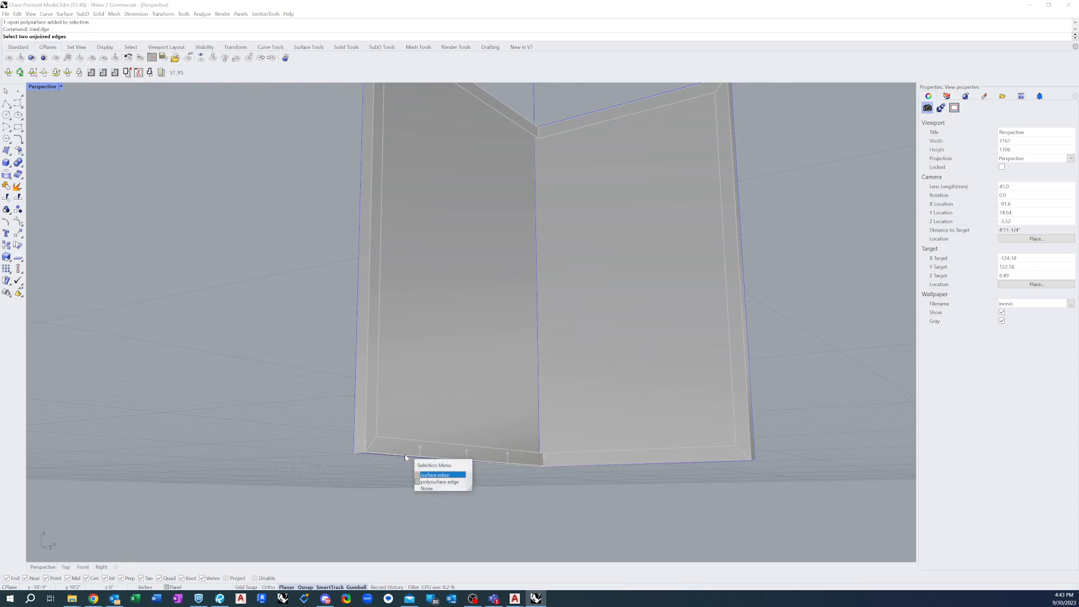
pyautogui.click(432, 482)
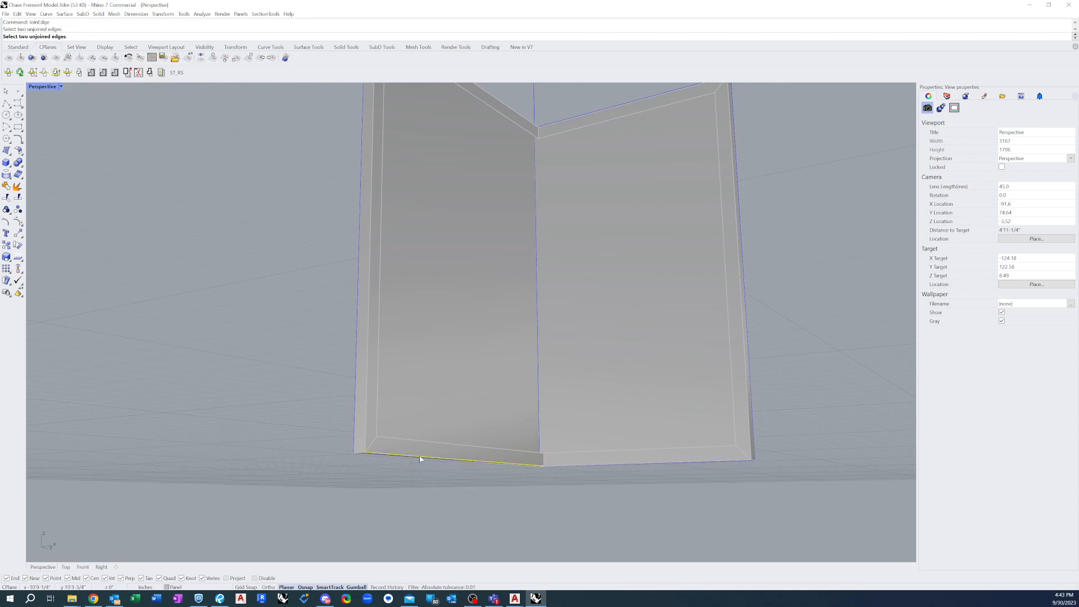
pyautogui.click(420, 458)
pyautogui.click(512, 314)
pyautogui.click(418, 449)
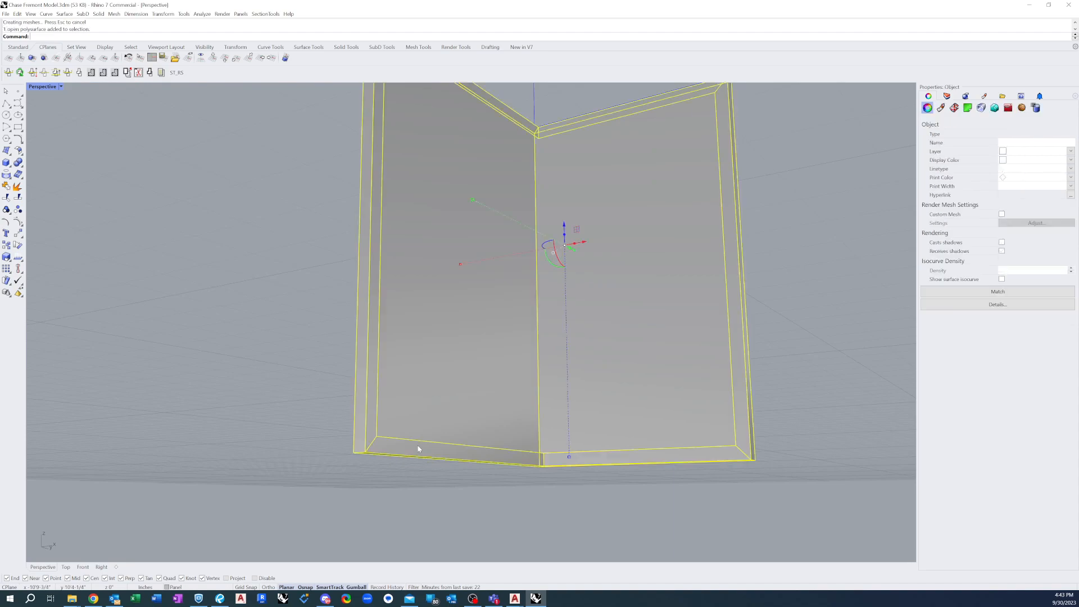
pyautogui.scroll(-4, 460, 489)
pyautogui.moveTo(597, 339); pyautogui.dragTo(749, 368, button='right')
pyautogui.click(583, 275)
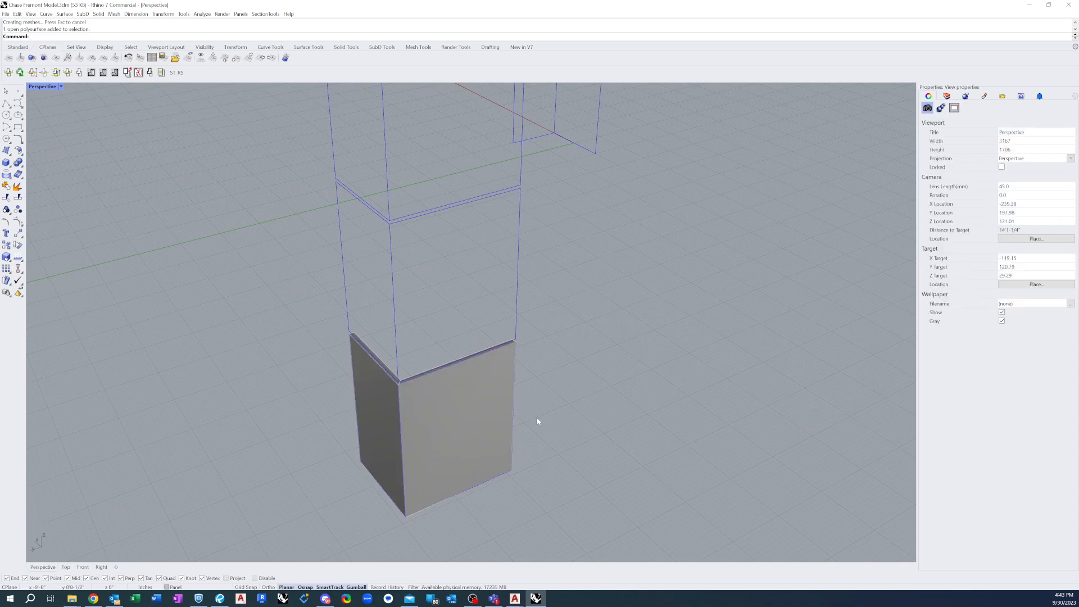
pyautogui.scroll(-5, 376, 244)
pyautogui.scroll(7, 397, 332)
pyautogui.scroll(-6, 406, 332)
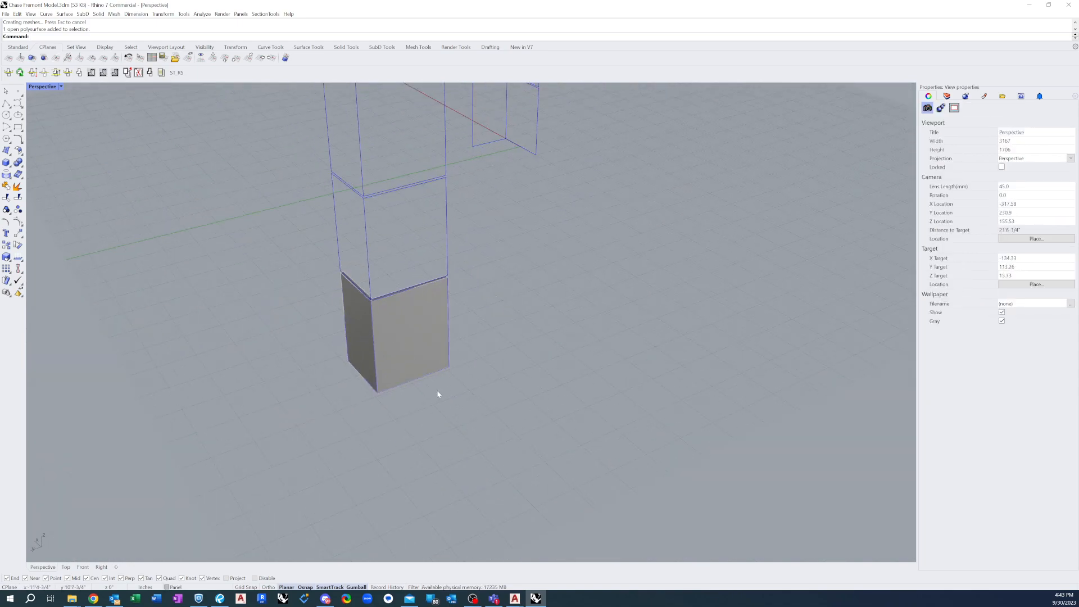
pyautogui.scroll(5, 420, 358)
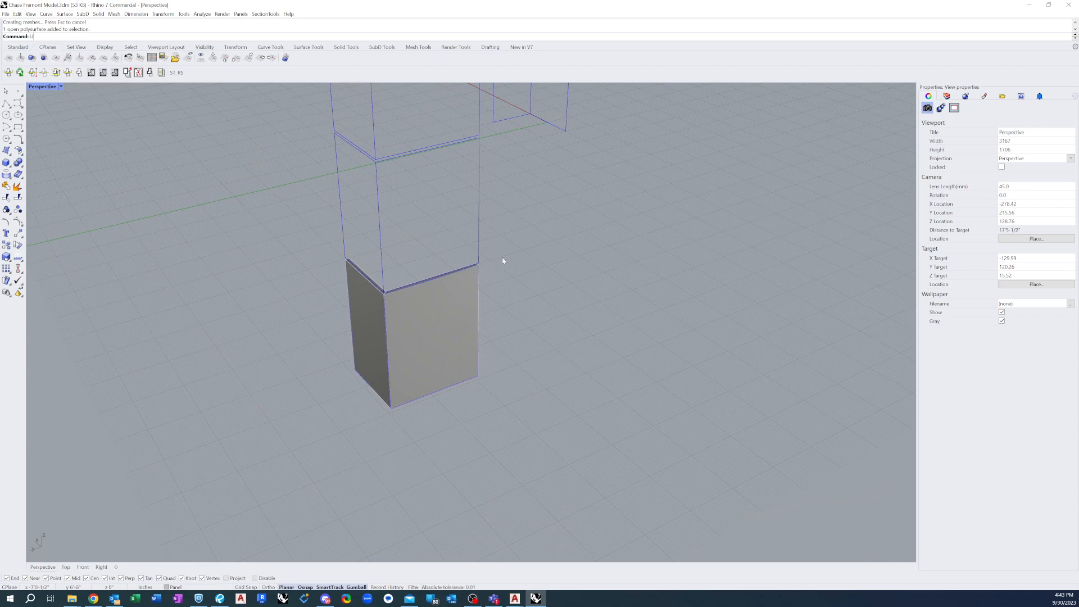
pyautogui.write('rollSrf')
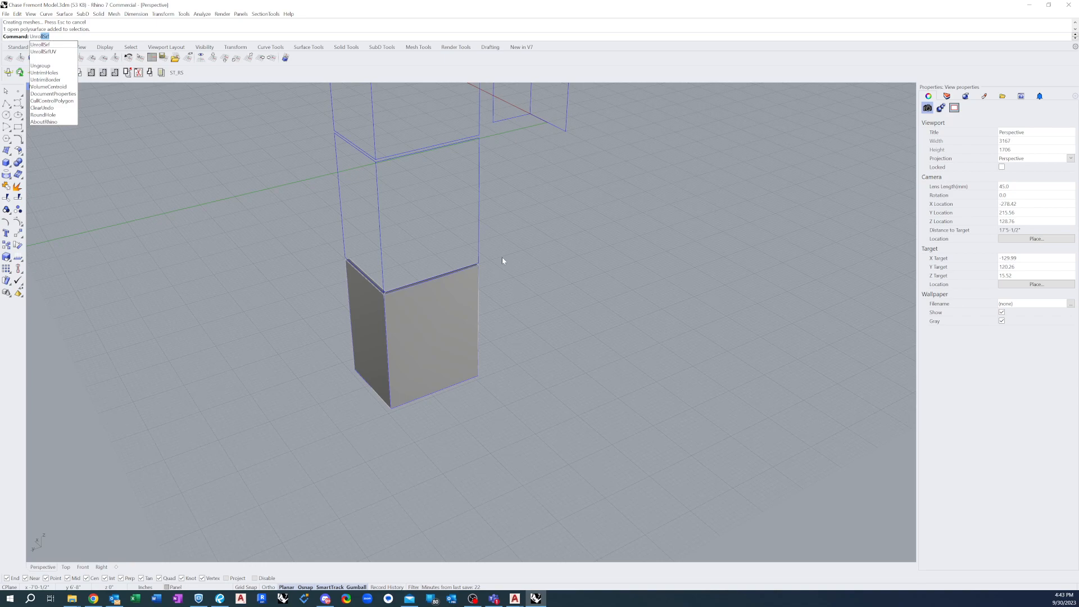
pyautogui.press('Return')
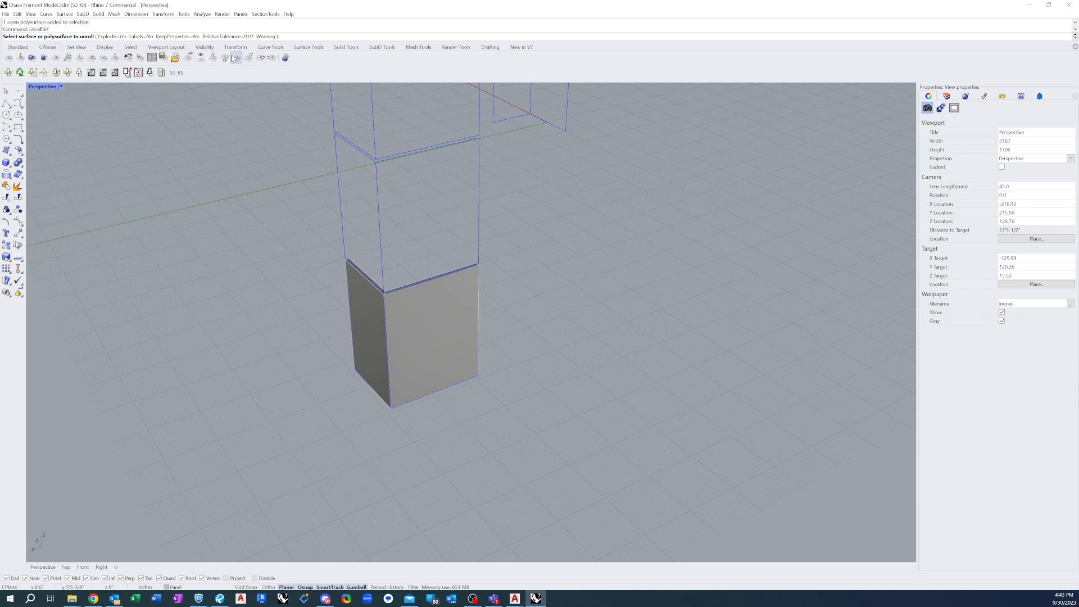
pyautogui.click(121, 38)
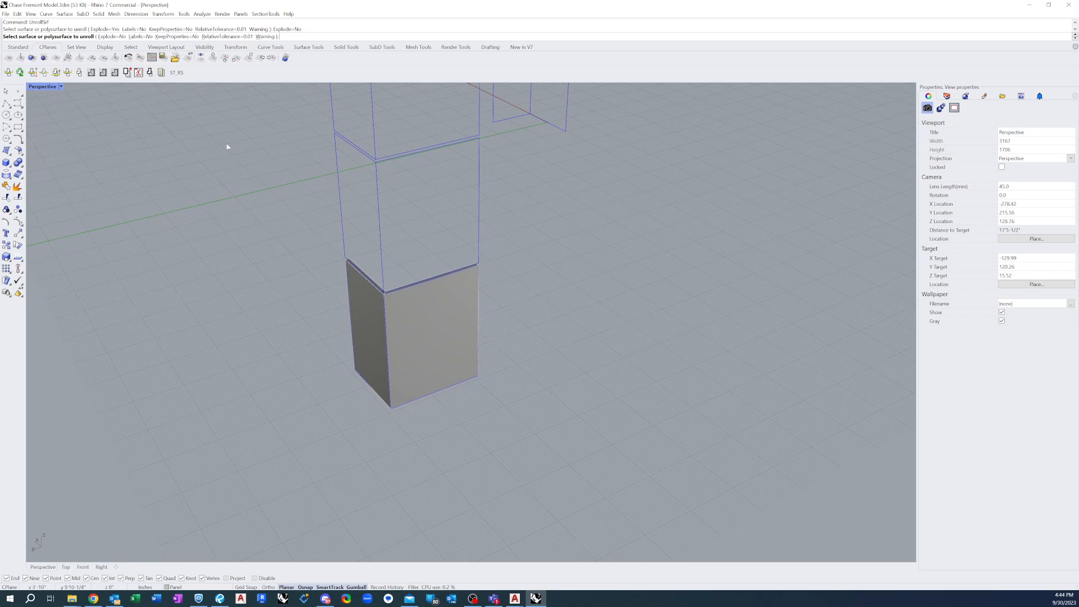
pyautogui.click(140, 36)
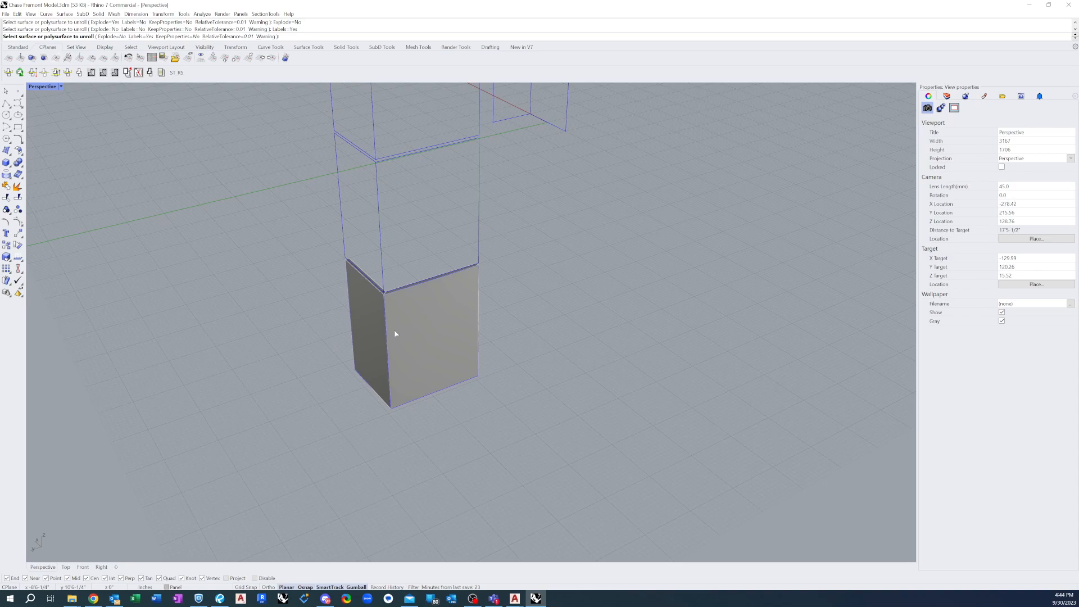
pyautogui.press('Escape')
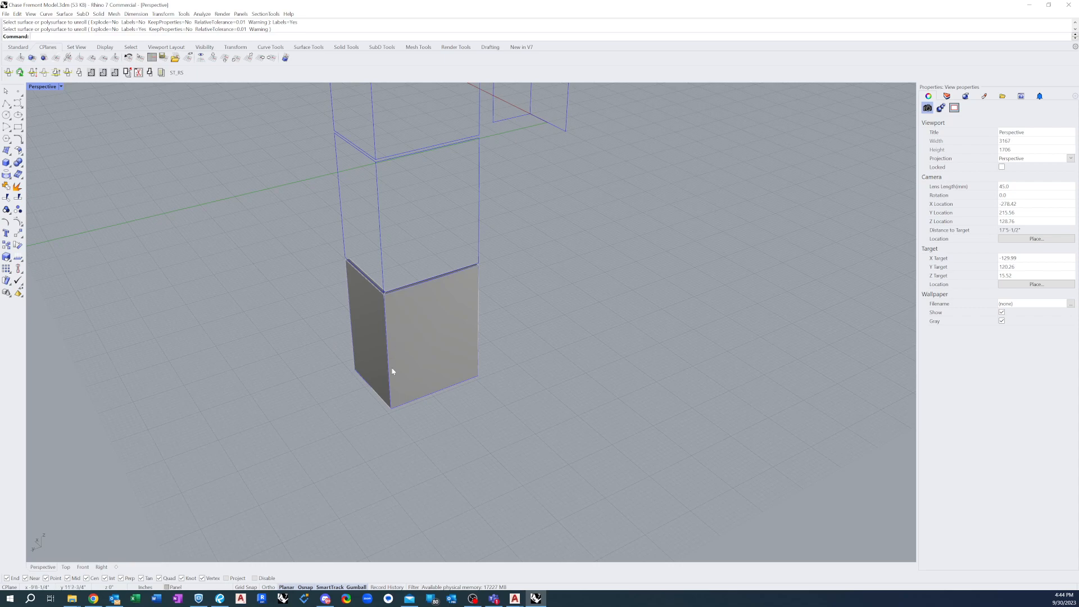
# Restore the four-viewport layout from the maximized Perspective view and frame the column layout in the Top view
pyautogui.scroll(-20, 392, 367)
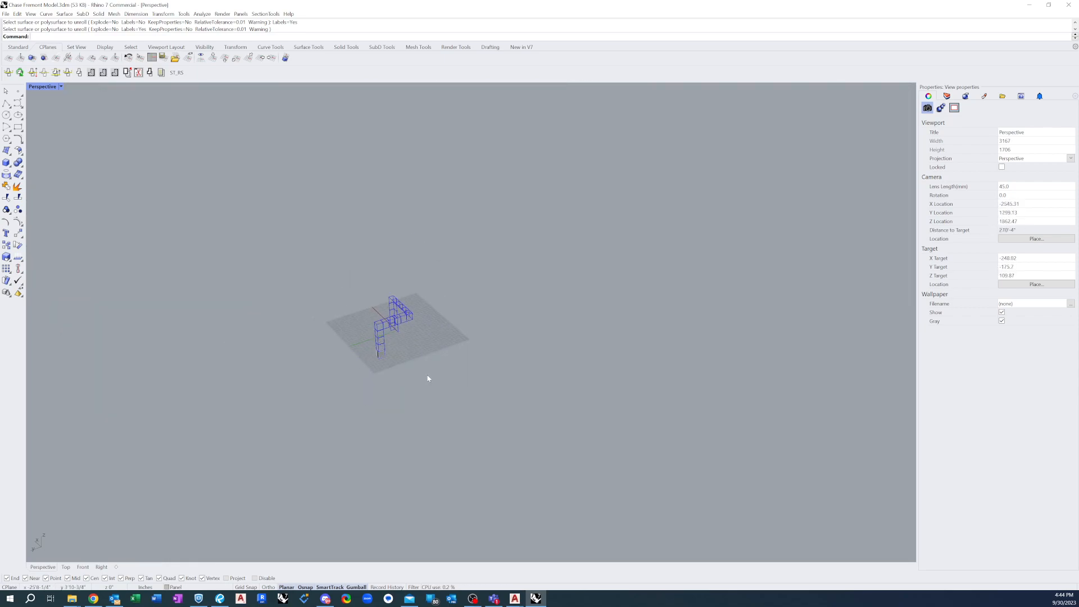
pyautogui.doubleClick(39, 88)
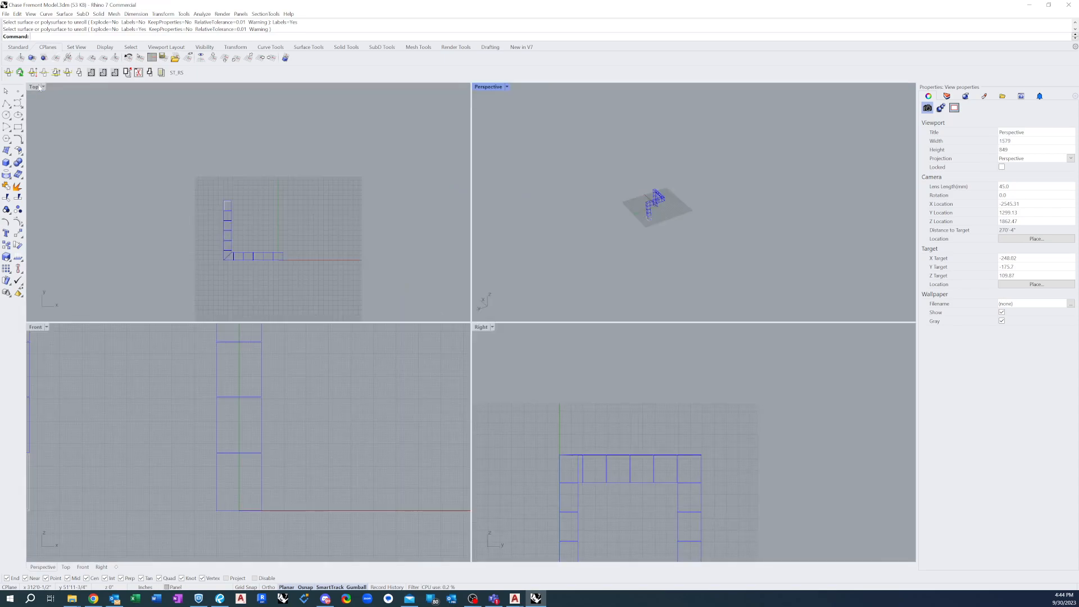
pyautogui.click(228, 260)
pyautogui.scroll(-8, 240, 310)
pyautogui.scroll(-10, 239, 245)
pyautogui.scroll(-8, 238, 174)
pyautogui.scroll(14, 234, 202)
pyautogui.scroll(5, 234, 212)
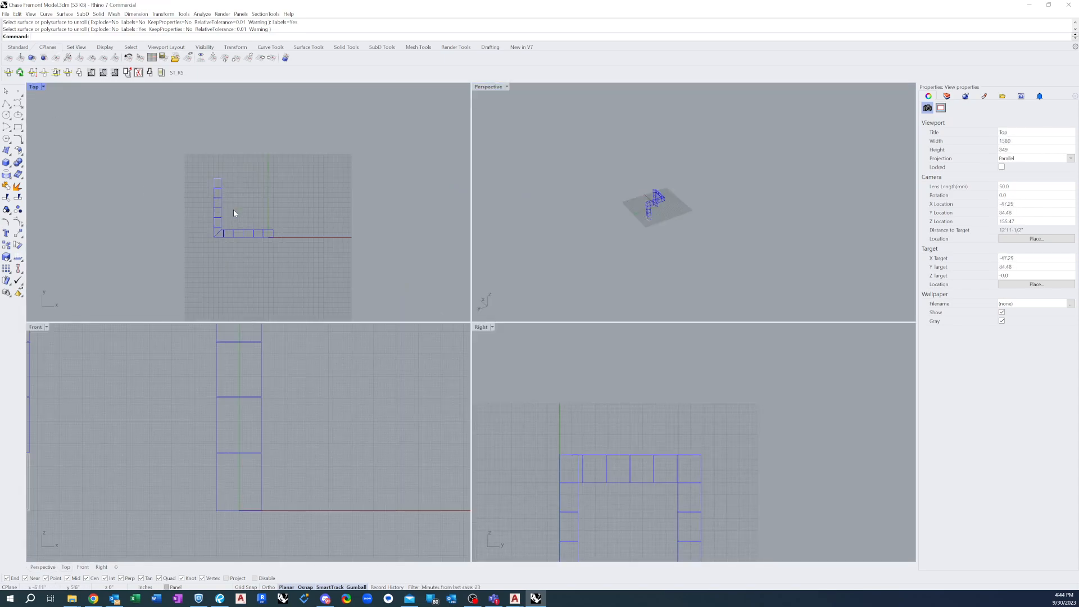
# Unroll the joined two-face column panel with UnrollSrf, using Explode=No and Labels=Yes
pyautogui.click(647, 186)
pyautogui.scroll(4, 667, 217)
pyautogui.scroll(6, 667, 217)
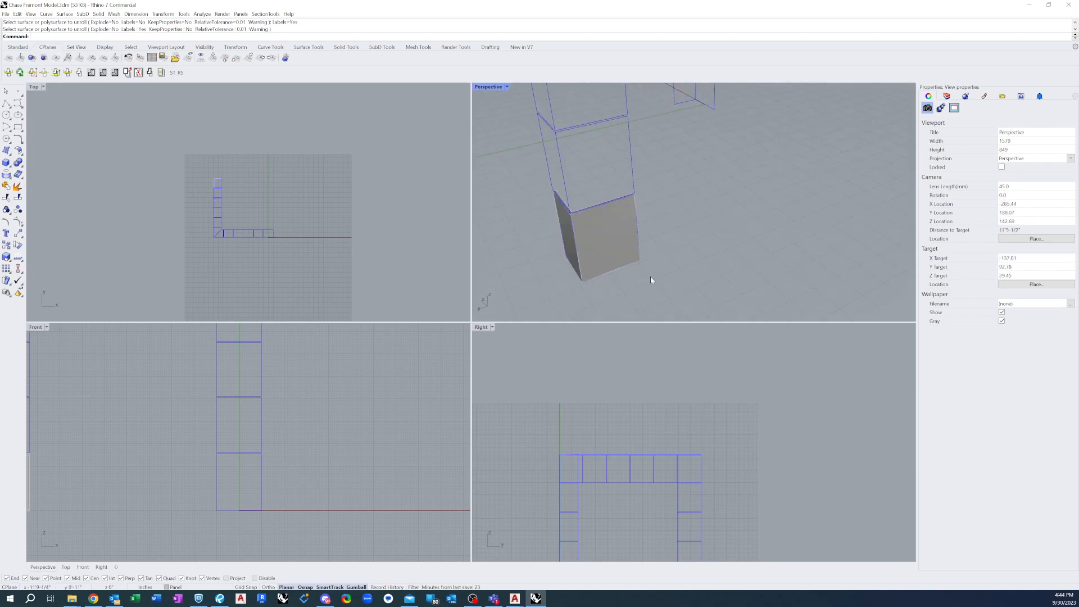
pyautogui.click(604, 247)
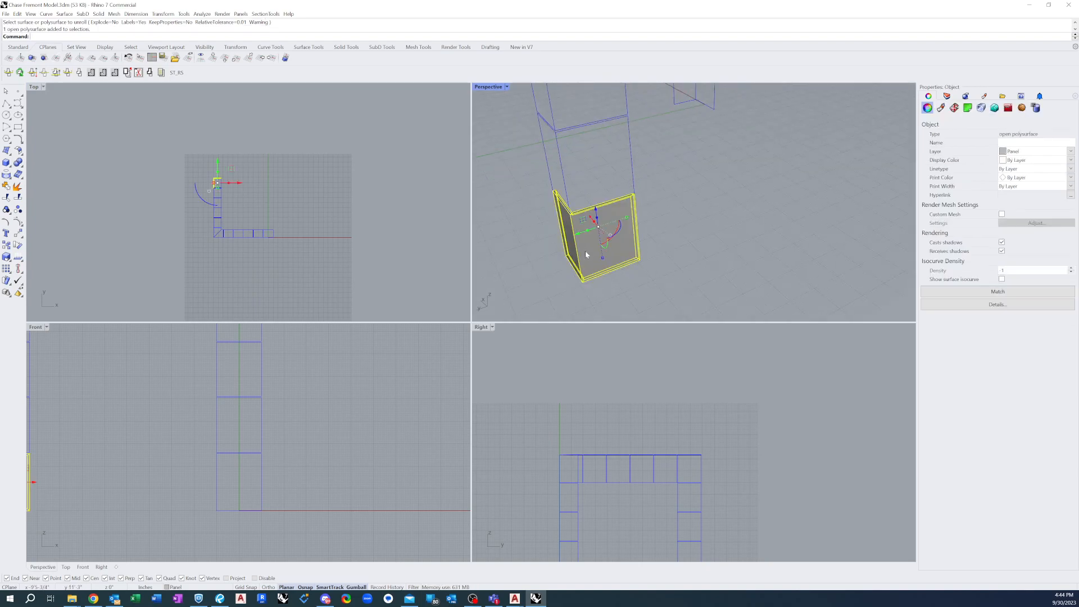
pyautogui.press('Escape')
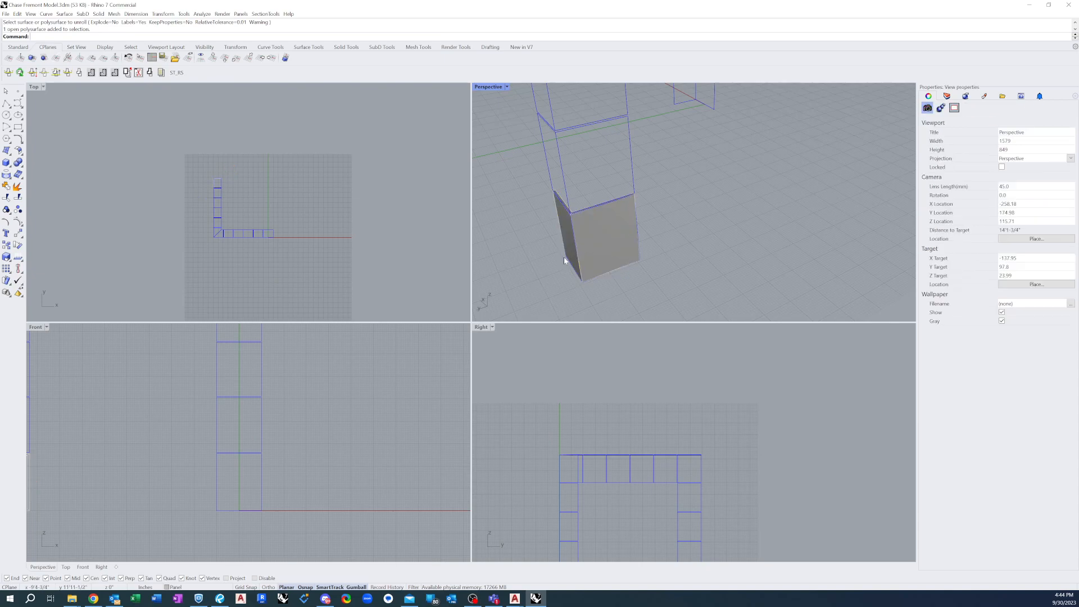
pyautogui.write('unroll')
pyautogui.press('Return')
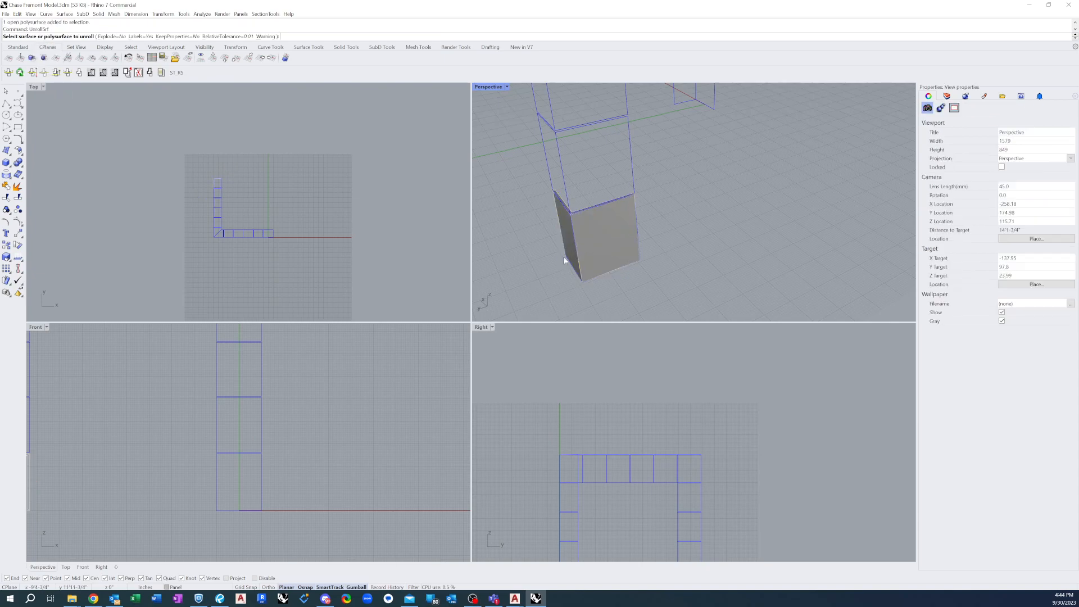
pyautogui.click(599, 246)
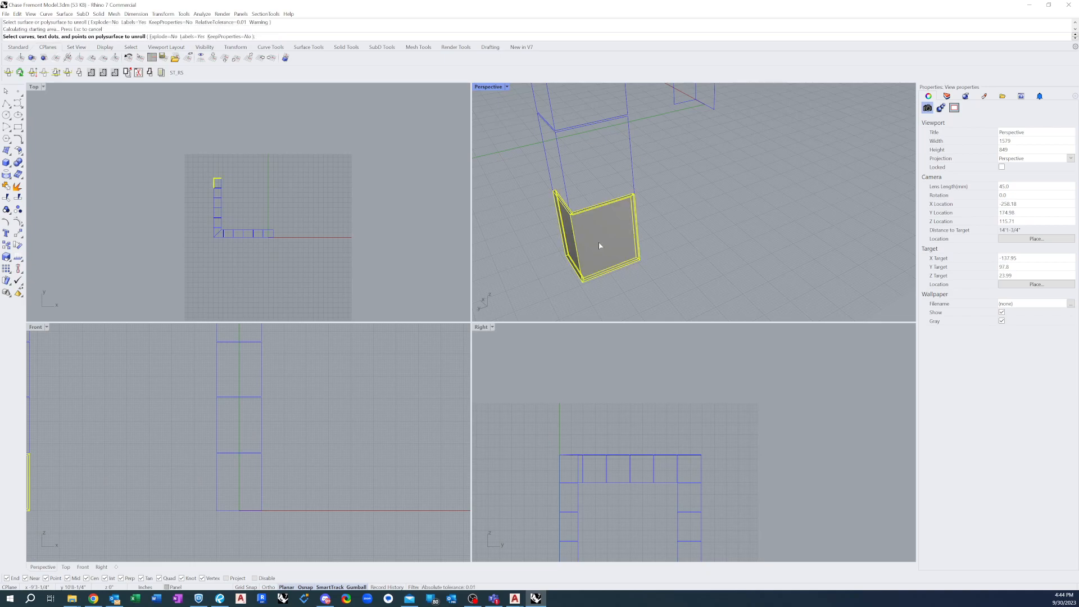
pyautogui.press('Return')
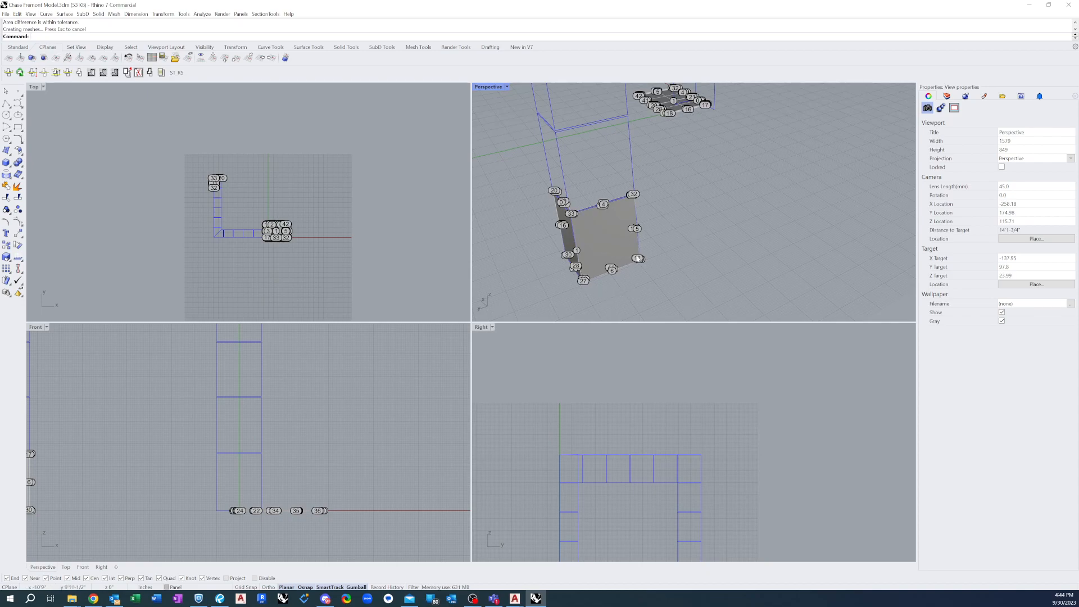
# Move the unrolled panel and its labels clear of the column model, below the red axis in the Top view
pyautogui.scroll(-5, 644, 209)
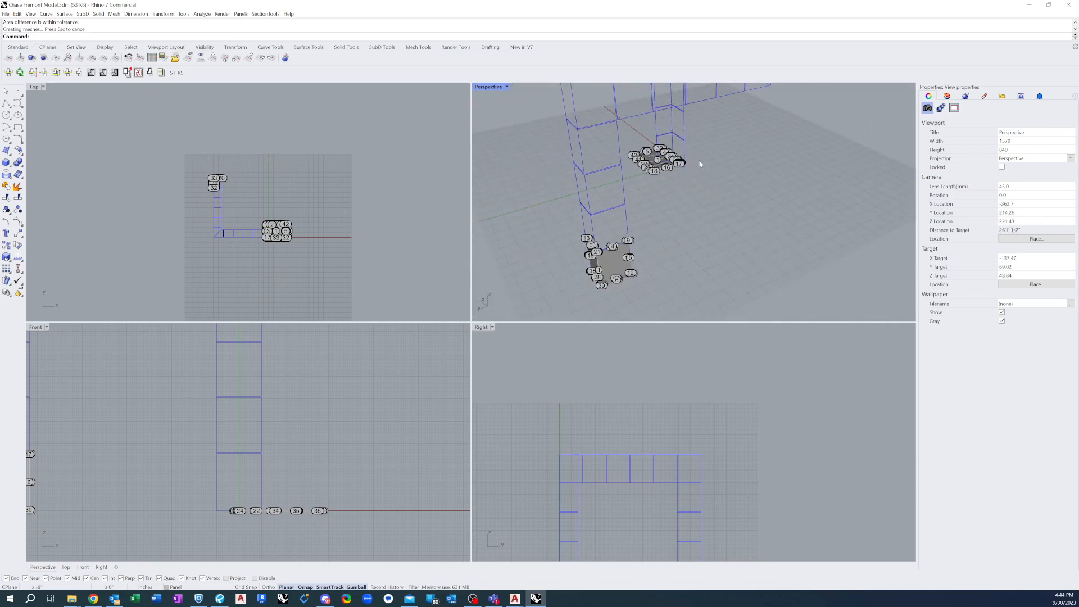
pyautogui.moveTo(679, 182); pyautogui.dragTo(609, 151, button='right')
pyautogui.moveTo(564, 133); pyautogui.dragTo(701, 238)
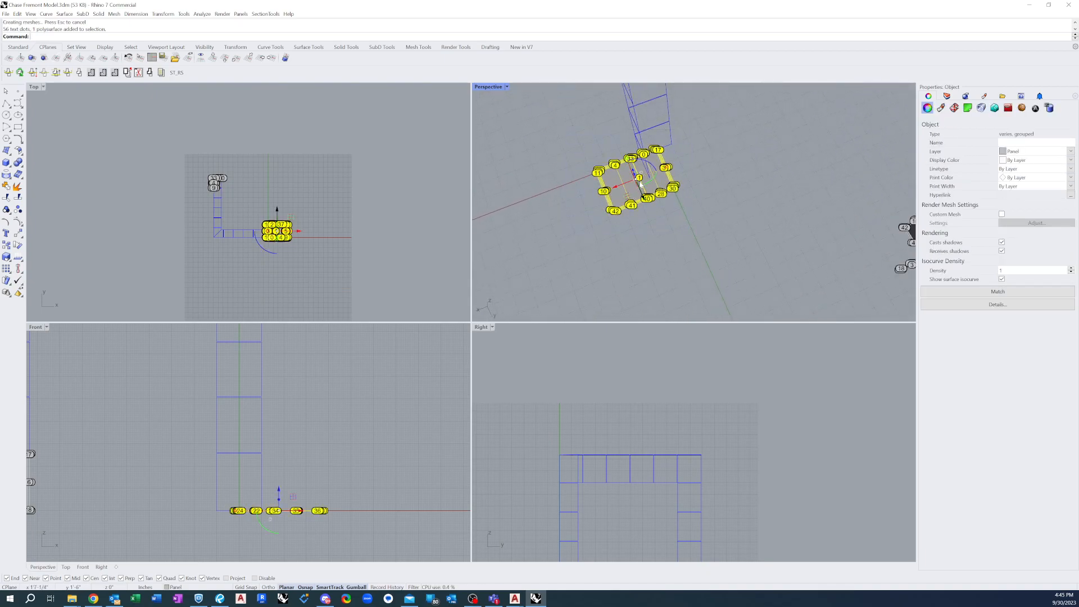
pyautogui.click(325, 221)
pyautogui.scroll(10, 277, 223)
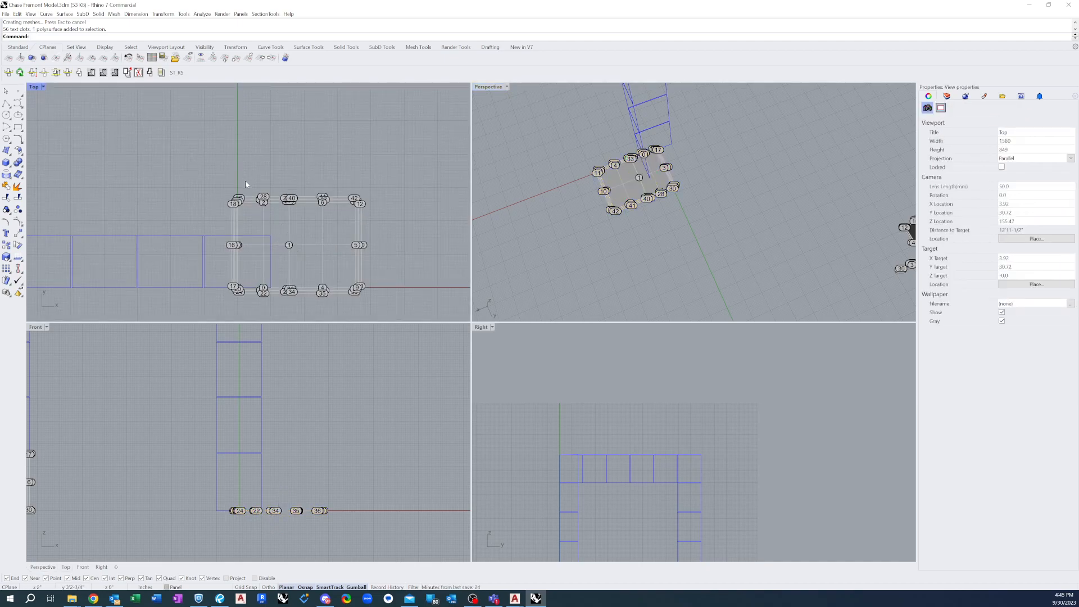
pyautogui.click(267, 198)
pyautogui.moveTo(296, 246); pyautogui.dragTo(322, 258)
pyautogui.scroll(-15, 306, 243)
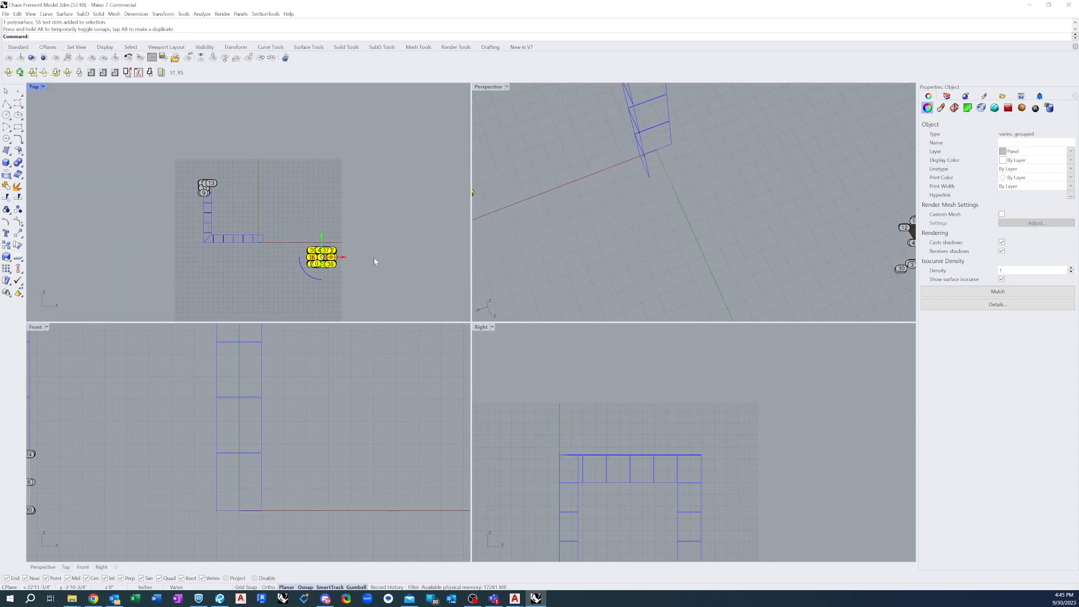
# Explode the unrolled panel polysurface into separate surfaces
pyautogui.click(341, 272)
pyautogui.scroll(15, 328, 268)
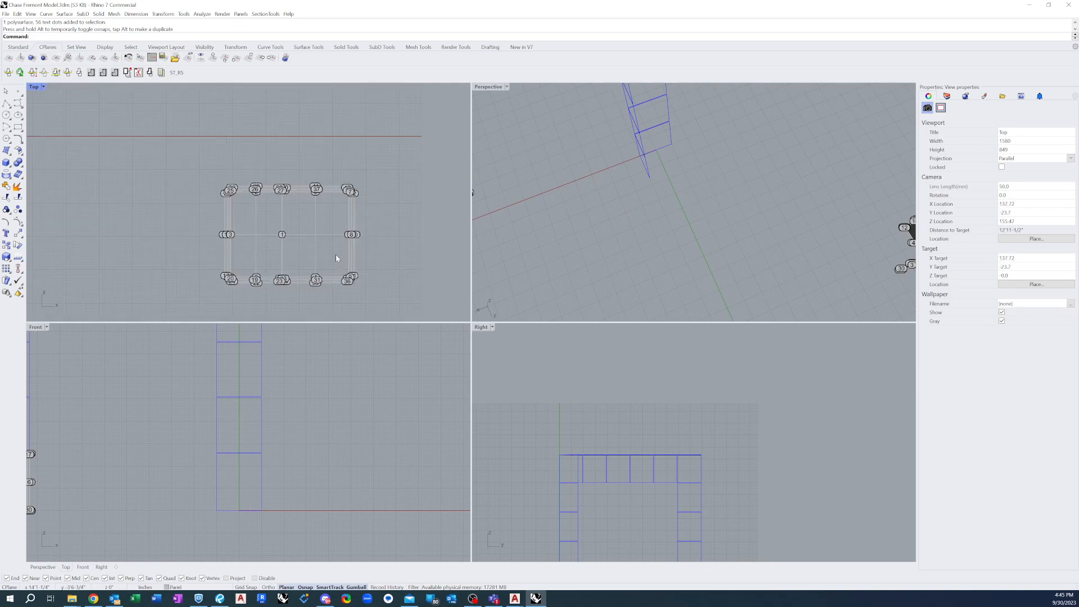
pyautogui.scroll(-3, 258, 186)
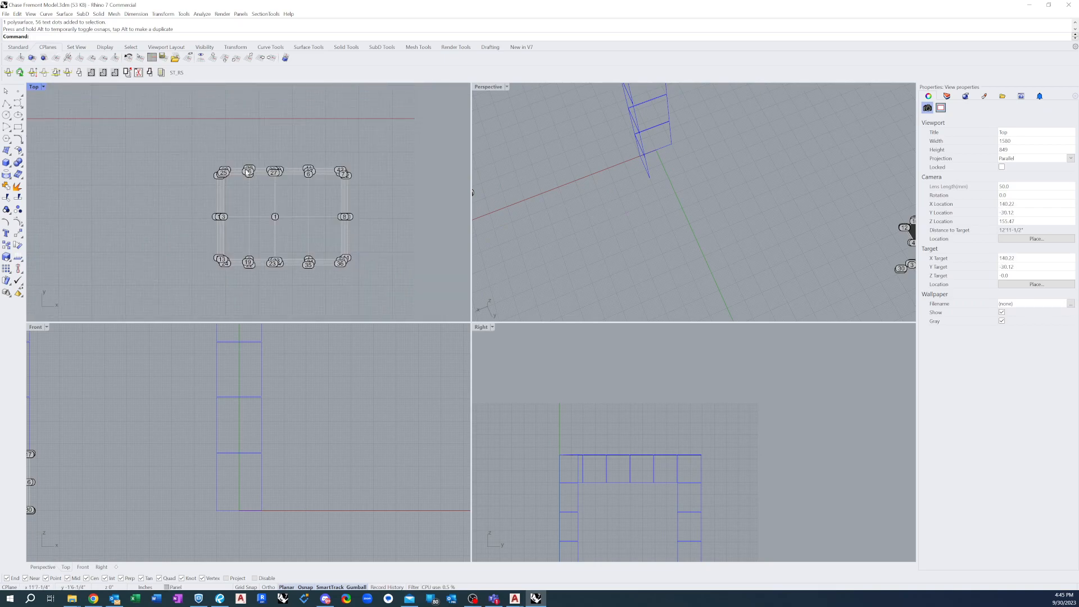
pyautogui.click(248, 171)
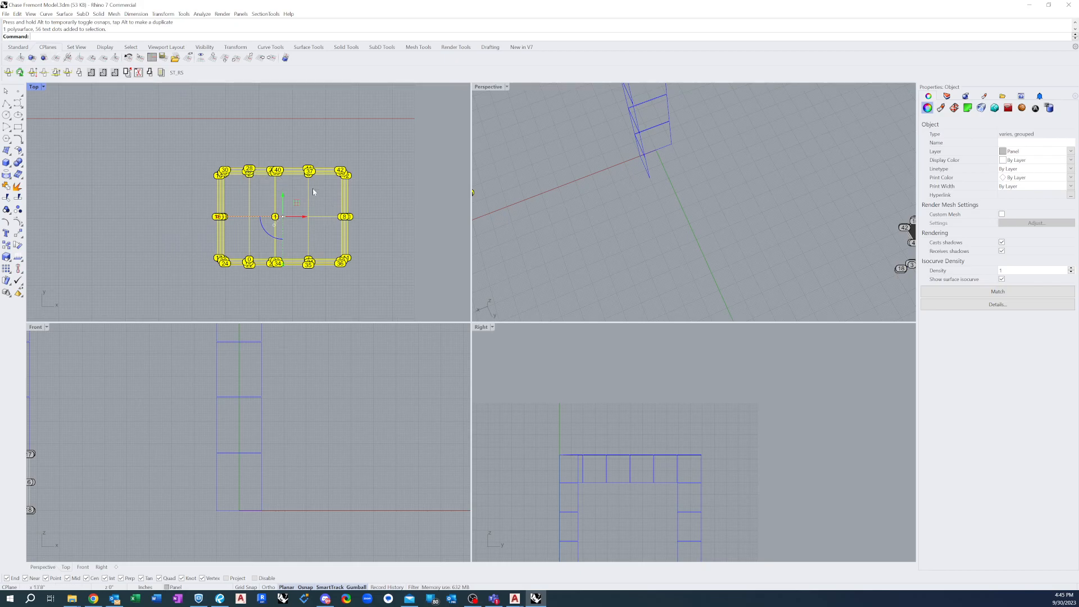
pyautogui.write('Explode')
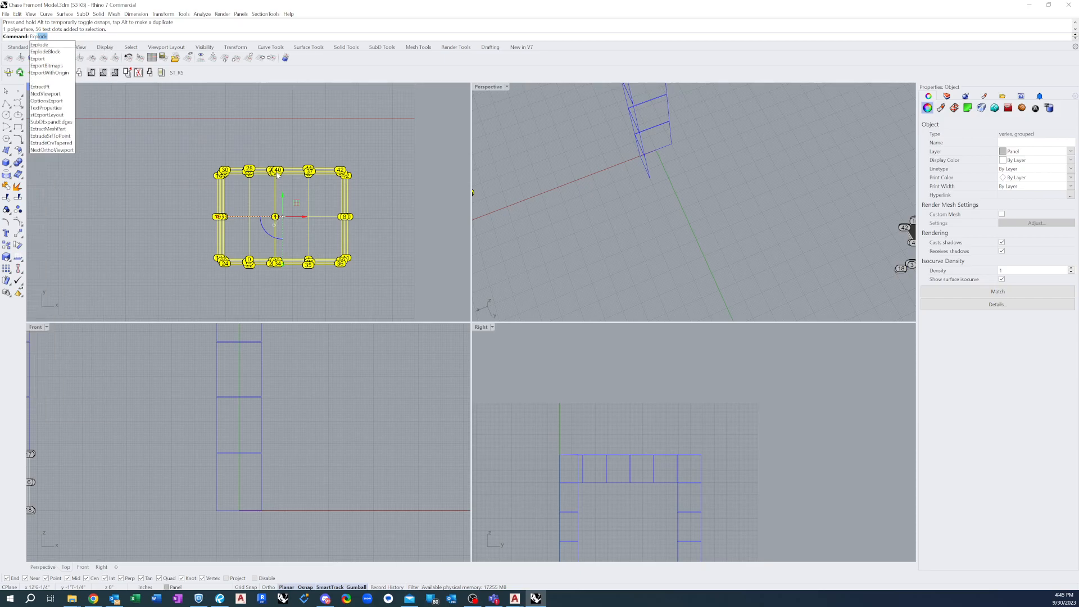
pyautogui.press('Return')
# Ungroup the exploded flat pattern so its surfaces and label dots can be selected individually
pyautogui.click(202, 159)
pyautogui.moveTo(201, 157); pyautogui.dragTo(383, 187)
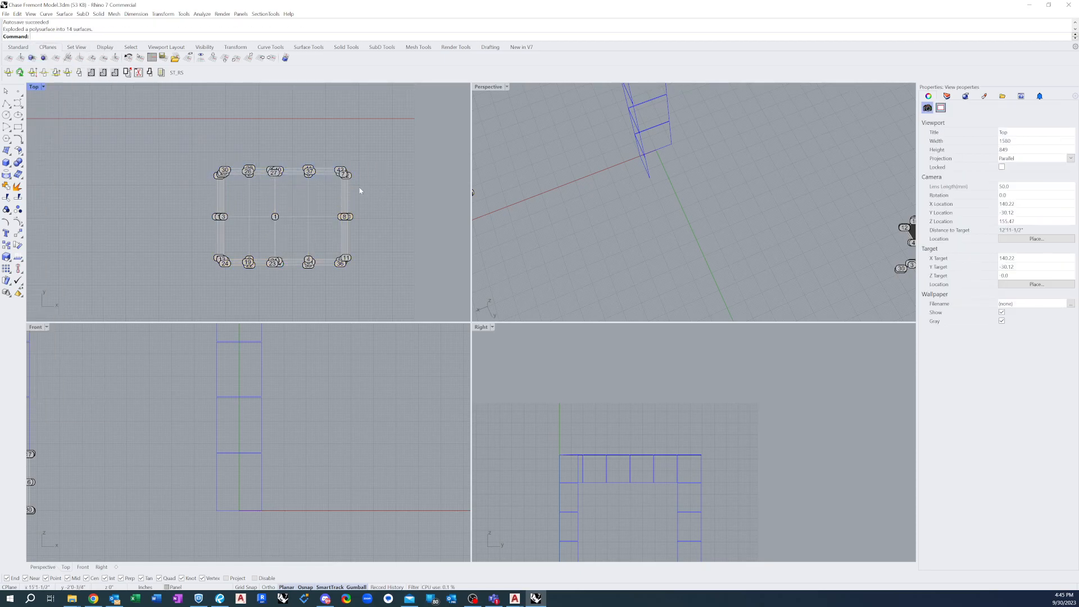
pyautogui.click(346, 177)
pyautogui.press('Escape')
pyautogui.click(271, 175)
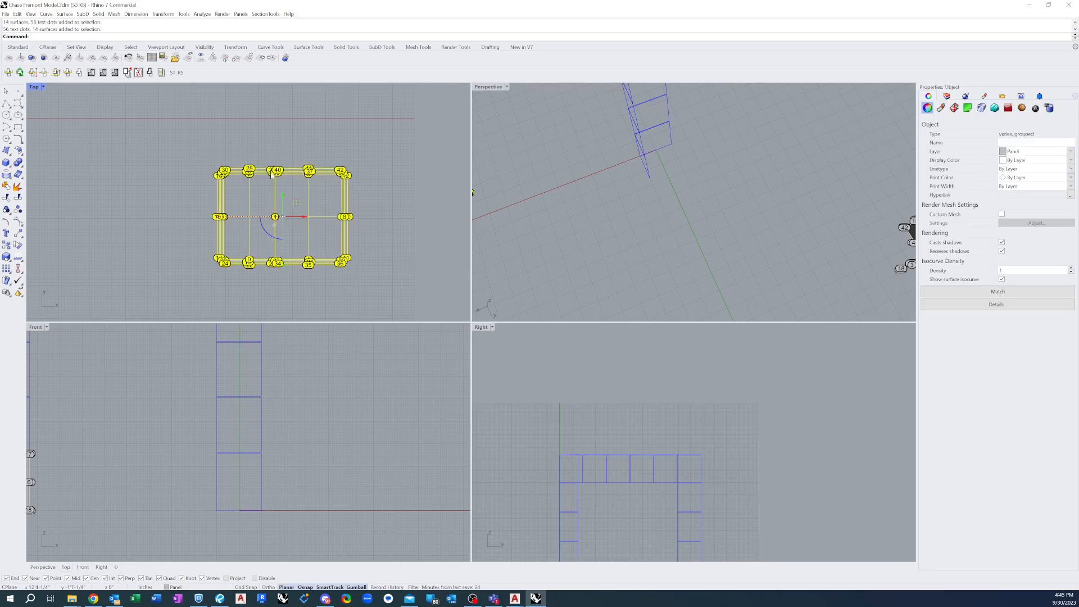
pyautogui.moveTo(280, 170); pyautogui.dragTo(267, 197)
pyautogui.scroll(6, 270, 293)
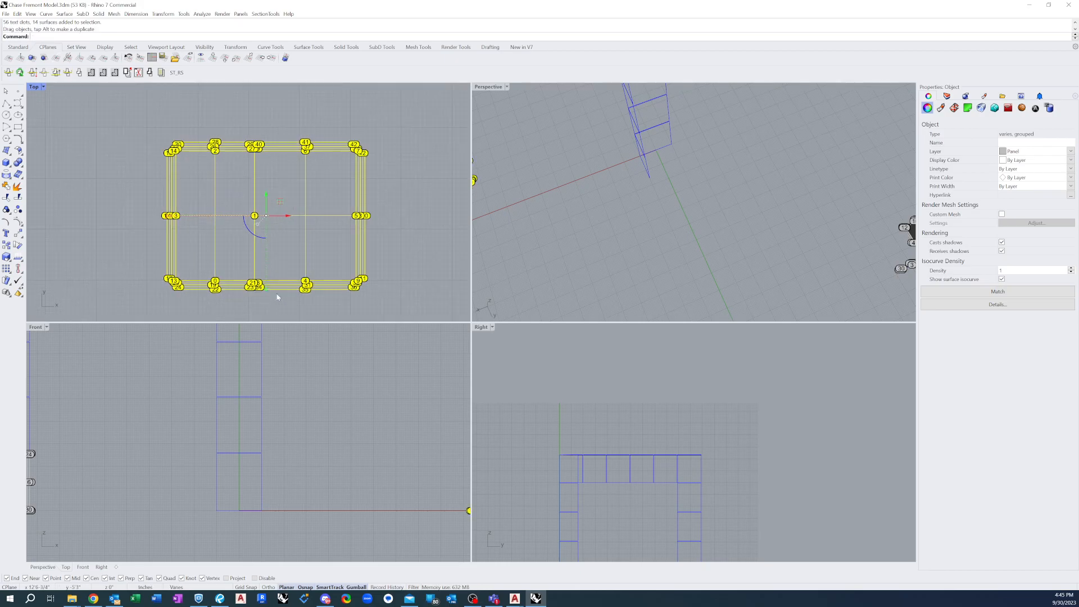
pyautogui.scroll(4, 249, 286)
pyautogui.scroll(-8, 250, 286)
pyautogui.scroll(-2, 268, 250)
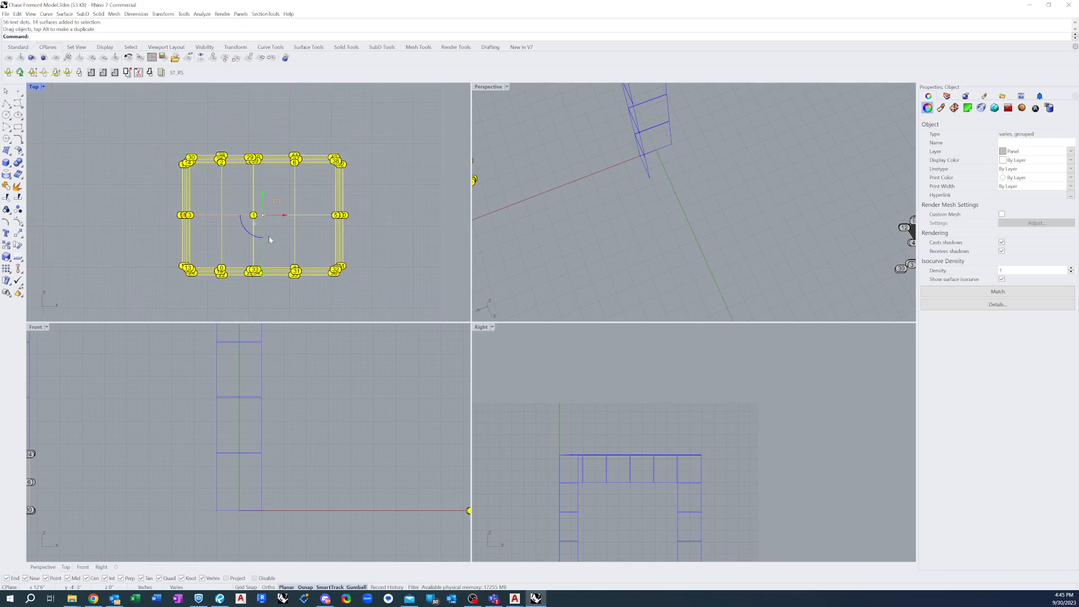
pyautogui.write('ungroup')
pyautogui.press('Return')
pyautogui.press('Escape')
# Delete the label dots at the middle of the right face's upper and lower edges in the flat pattern
pyautogui.click(194, 169)
pyautogui.press('Escape')
pyautogui.moveTo(171, 144); pyautogui.dragTo(402, 176)
pyautogui.press('Escape')
pyautogui.moveTo(273, 135); pyautogui.dragTo(314, 318)
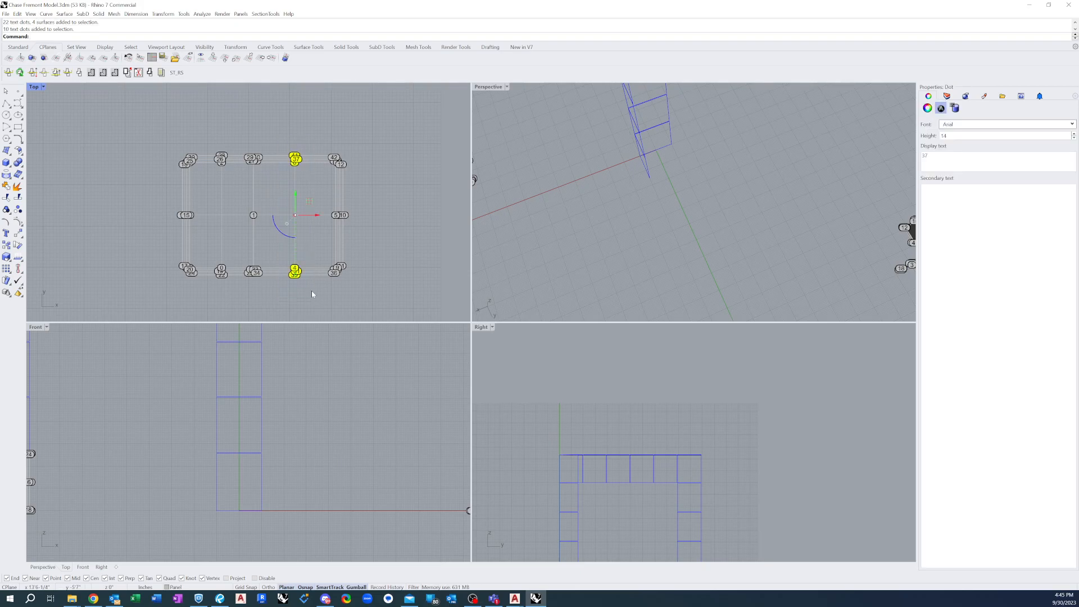
pyautogui.press('Delete')
pyautogui.scroll(10, 334, 161)
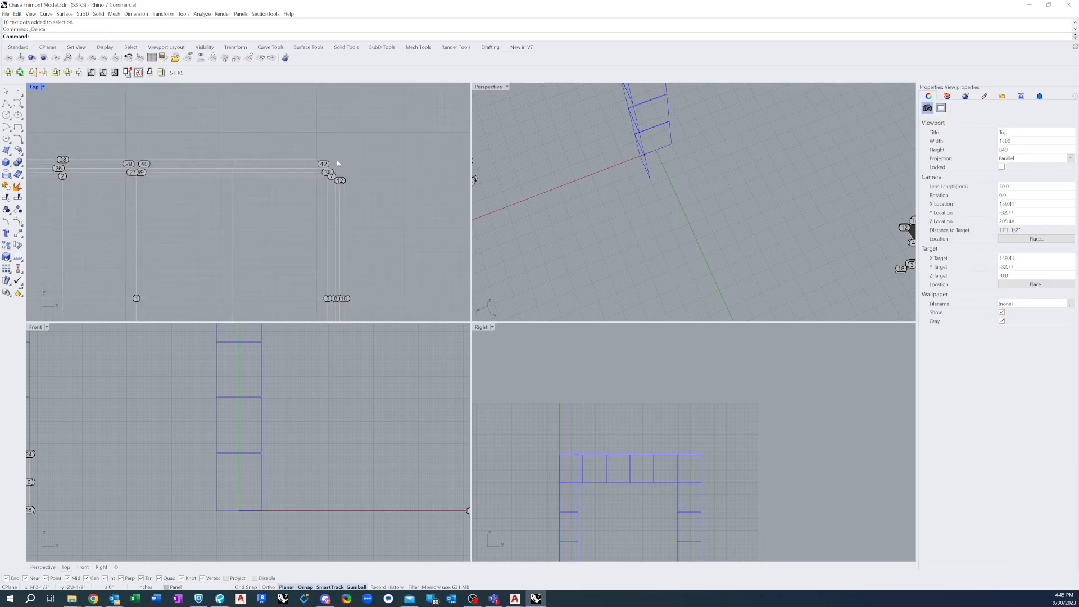
pyautogui.click(289, 163)
pyautogui.press('Delete')
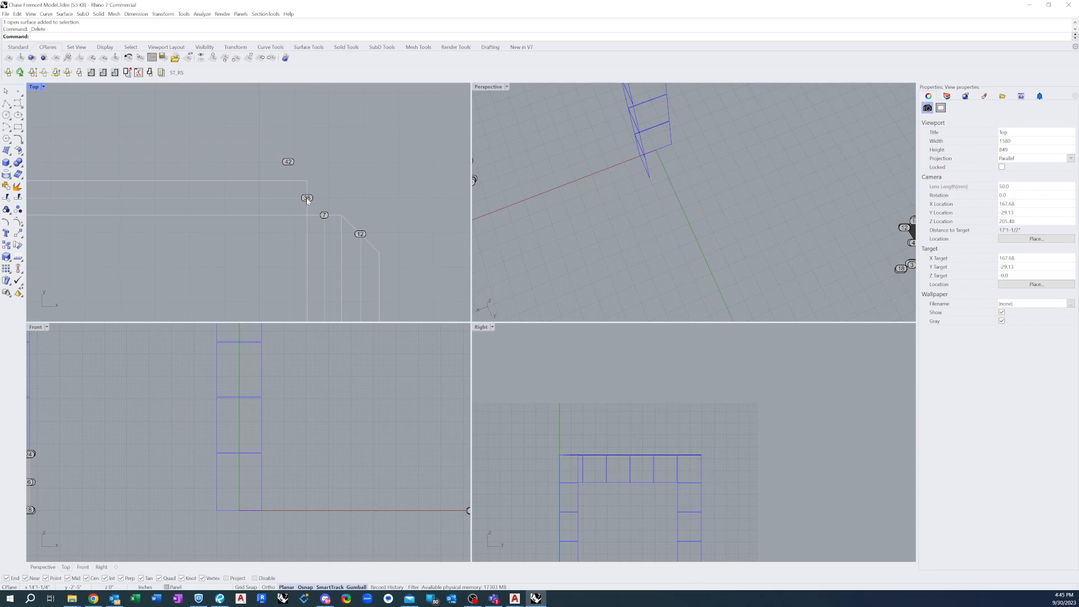
pyautogui.hotkey('ctrl', 'z')
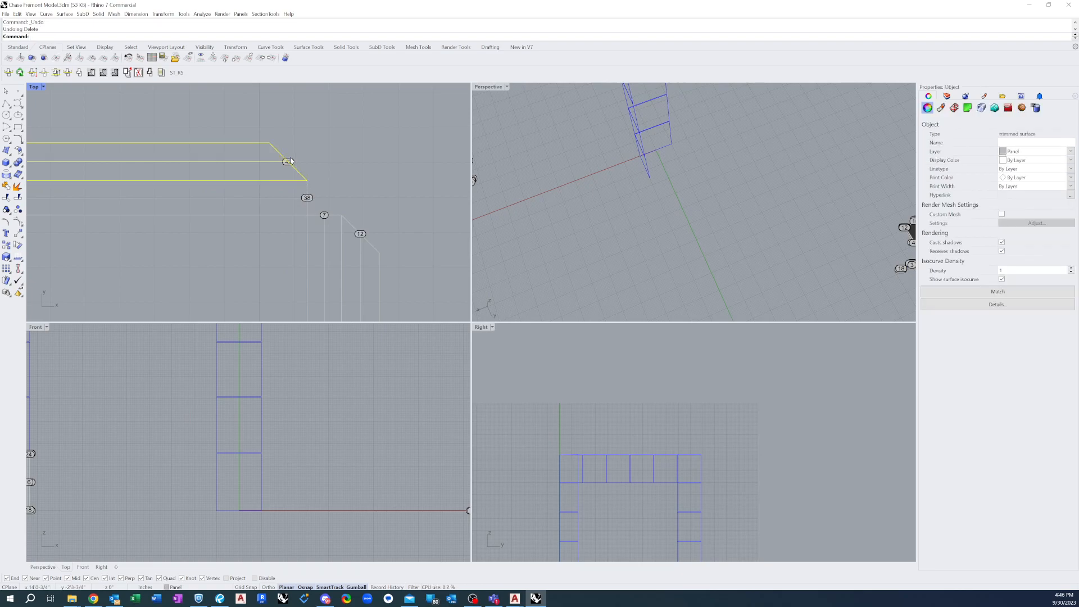
# Delete the label dots at the flat pattern's upper-right corner, keeping the mitred surfaces
pyautogui.click(293, 163)
pyautogui.click(316, 189)
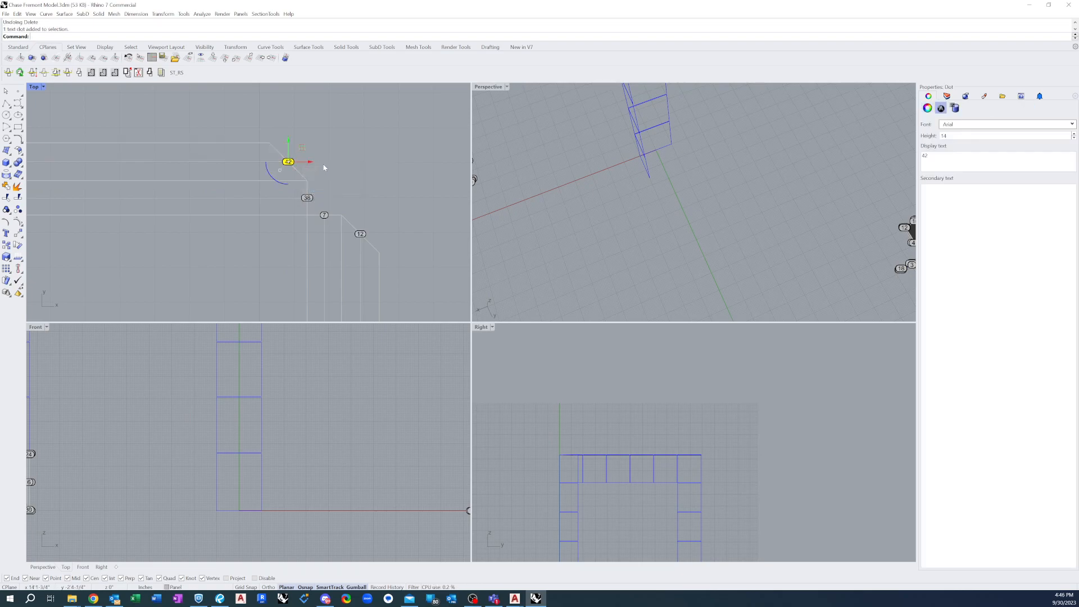
pyautogui.press('Delete')
pyautogui.click(308, 198)
pyautogui.press('Delete')
pyautogui.click(328, 217)
pyautogui.click(355, 241)
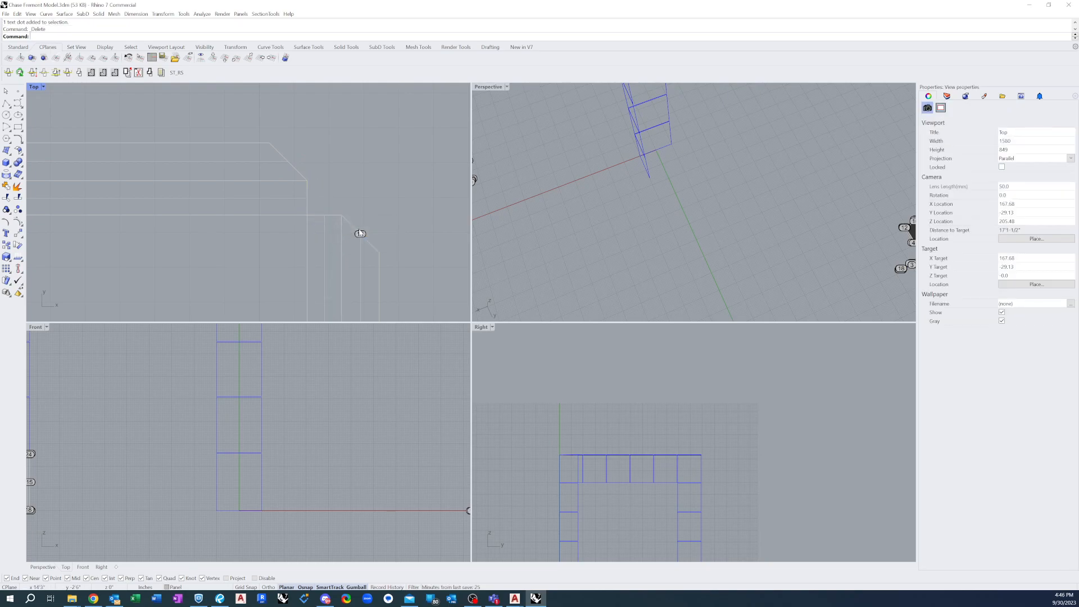
pyautogui.press('Delete')
pyautogui.scroll(-4, 354, 166)
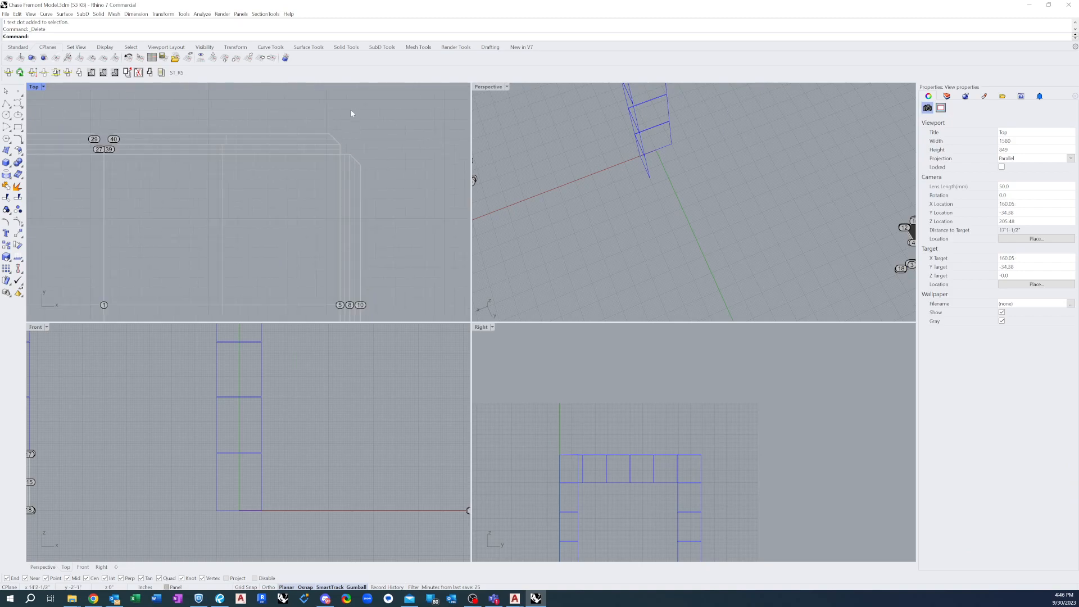
# Delete the label dots at mid-height along the flat pattern's right return and lip
pyautogui.scroll(6, 339, 228)
pyautogui.moveTo(259, 203); pyautogui.dragTo(441, 252)
pyautogui.press('Delete')
# Delete the label dots at the flat pattern's lower-right corner
pyautogui.scroll(2, 387, 144)
pyautogui.scroll(-3, 388, 147)
pyautogui.scroll(4, 369, 127)
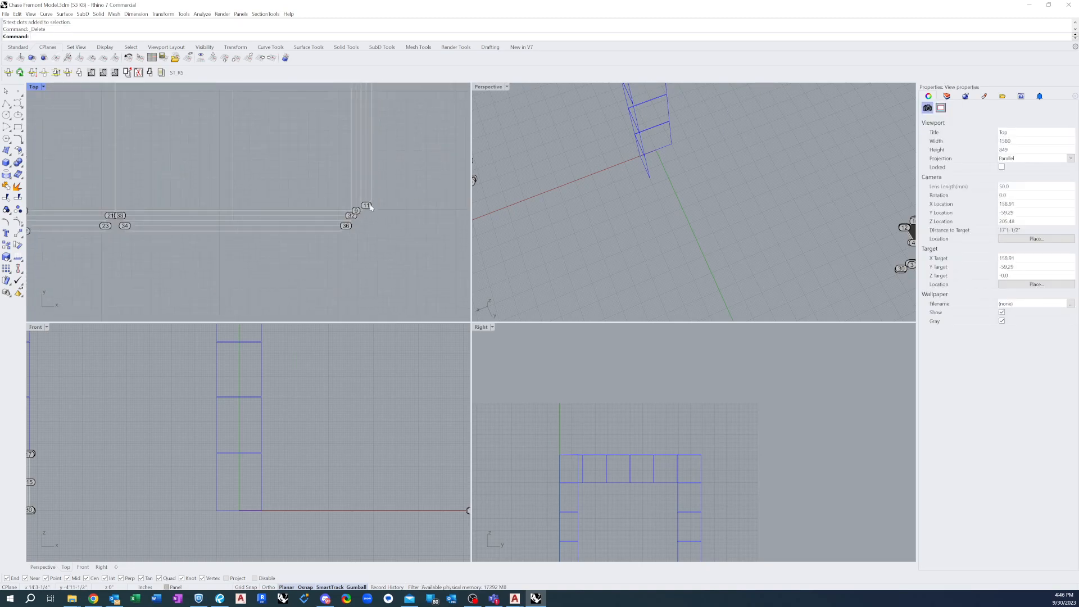
pyautogui.moveTo(304, 134); pyautogui.dragTo(411, 213)
pyautogui.press('Delete')
pyautogui.moveTo(279, 201); pyautogui.dragTo(330, 246)
pyautogui.press('Delete')
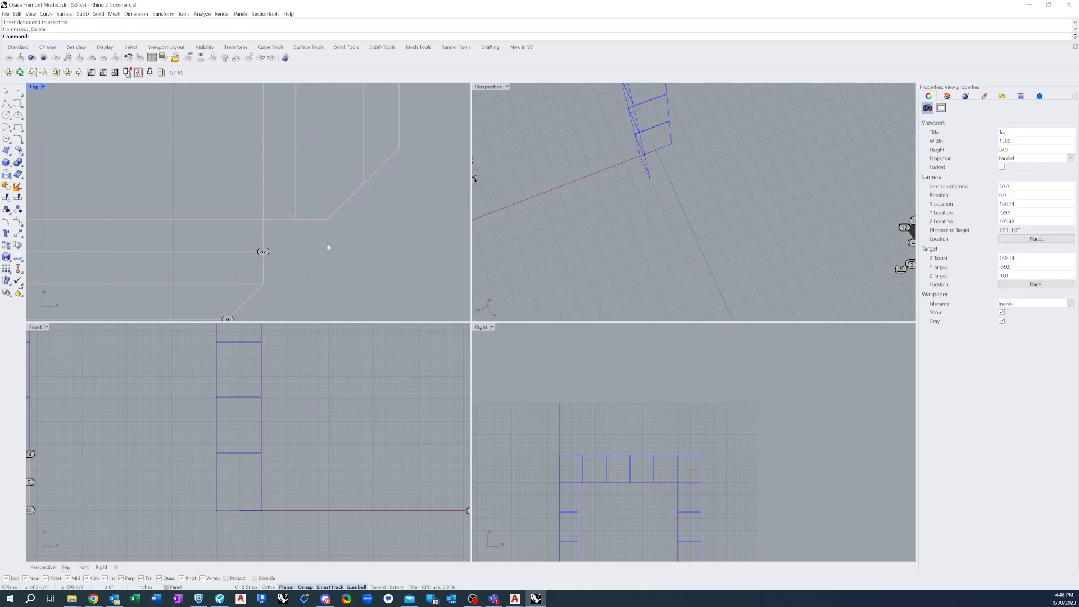
pyautogui.moveTo(240, 244); pyautogui.dragTo(313, 270)
pyautogui.press('Delete')
pyautogui.scroll(-3, 366, 185)
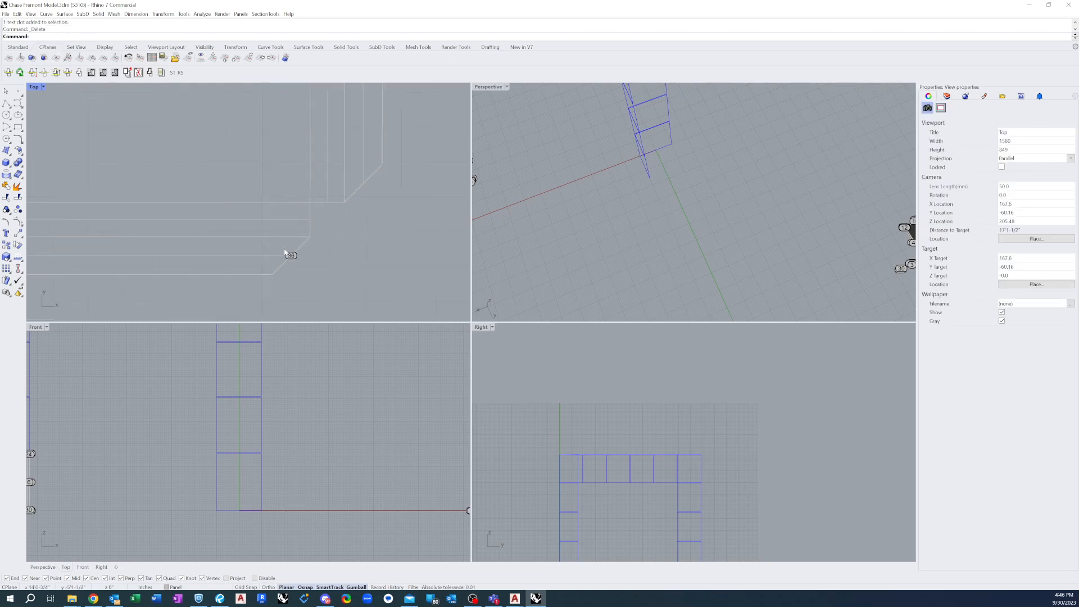
pyautogui.scroll(-6, 350, 282)
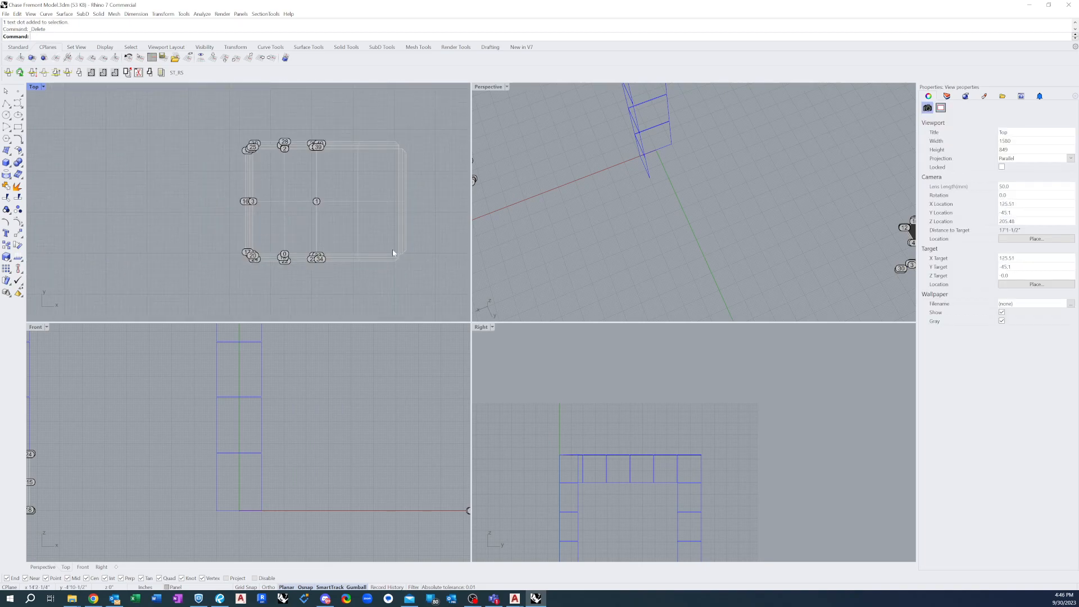
# Delete the label dots at the centre of the fold line between the two faces
pyautogui.scroll(-6, 322, 192)
pyautogui.moveTo(314, 159); pyautogui.dragTo(332, 195)
pyautogui.press('Delete')
# Delete the label dots around the lower notch where the two faces meet at the fold line
pyautogui.scroll(8, 319, 255)
pyautogui.scroll(3, 357, 283)
pyautogui.click(309, 212)
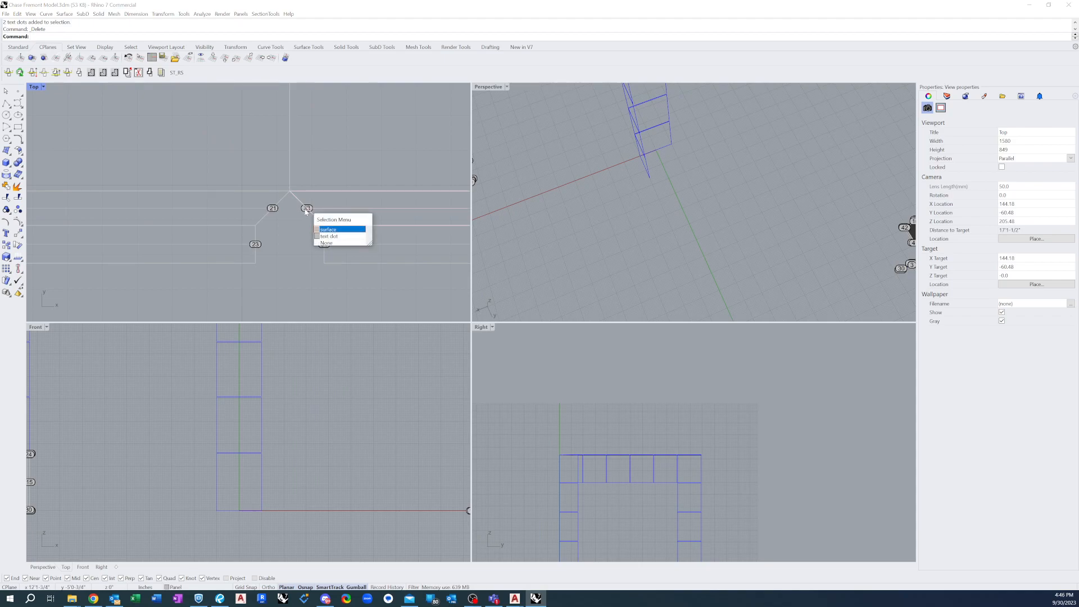
pyautogui.click(328, 237)
pyautogui.press('Delete')
pyautogui.moveTo(335, 248); pyautogui.dragTo(336, 250)
pyautogui.press('Delete')
pyautogui.moveTo(242, 233); pyautogui.dragTo(285, 255)
pyautogui.press('Delete')
# Delete the label dots at the middle of the left face's lower edge
pyautogui.scroll(-3, 270, 253)
pyautogui.moveTo(243, 198); pyautogui.dragTo(327, 277)
pyautogui.press('Delete')
# Delete the label dots at the flat pattern's lower-left corner
pyautogui.scroll(-5, 339, 296)
pyautogui.scroll(5, 190, 257)
pyautogui.scroll(2, 190, 259)
pyautogui.moveTo(154, 189); pyautogui.dragTo(266, 278)
pyautogui.press('Delete')
pyautogui.press('Delete')
pyautogui.press('Delete')
pyautogui.press('Delete')
pyautogui.scroll(-17, 218, 294)
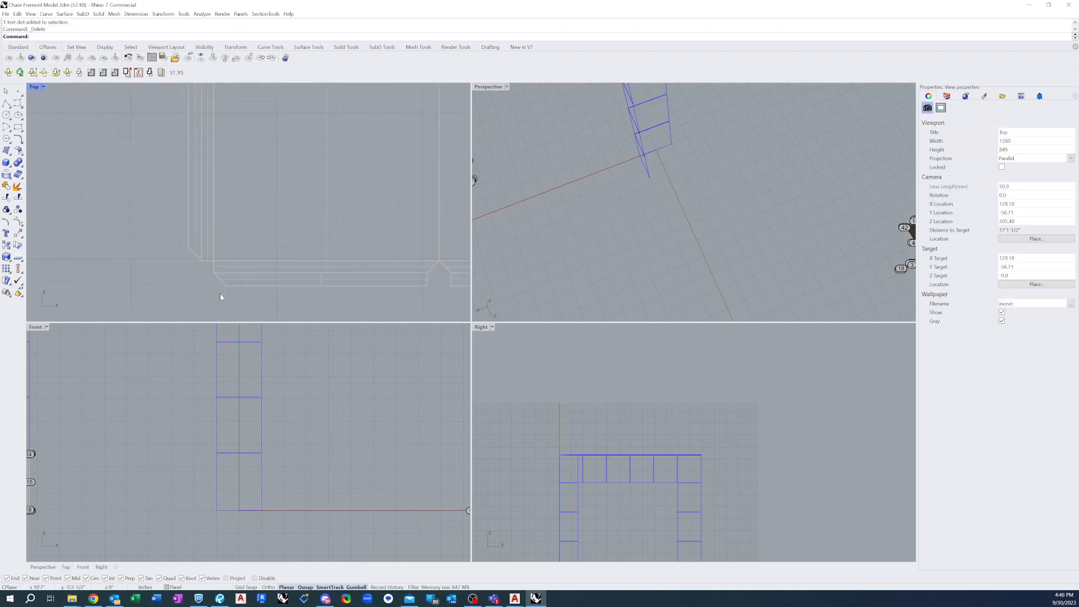
pyautogui.scroll(6, 235, 245)
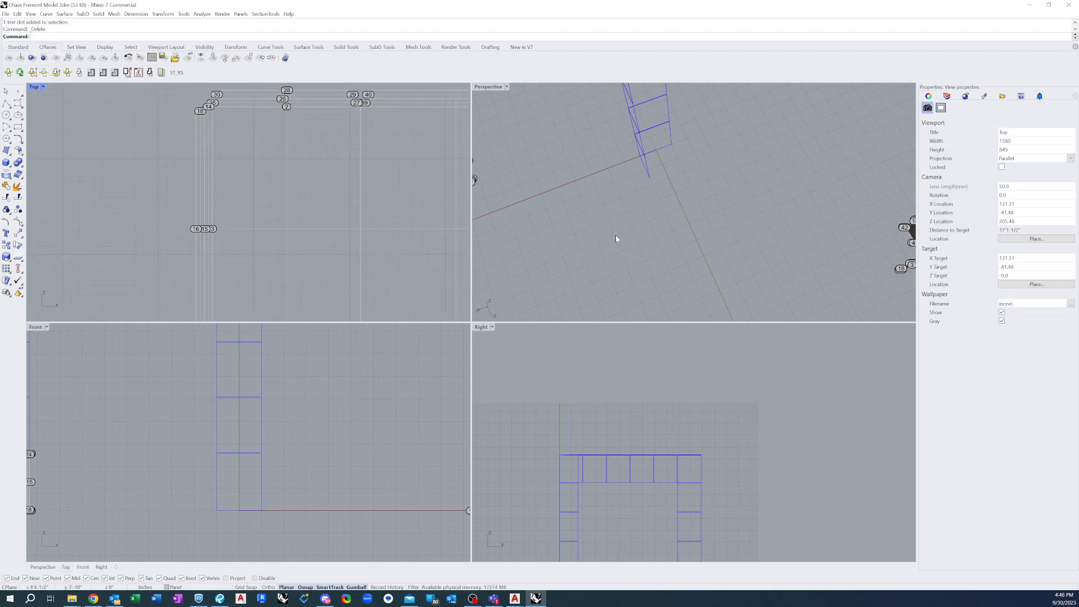
# Delete the label dots at the middle of the flat pattern's left edge
pyautogui.scroll(5, 205, 230)
pyautogui.moveTo(238, 228); pyautogui.dragTo(327, 244)
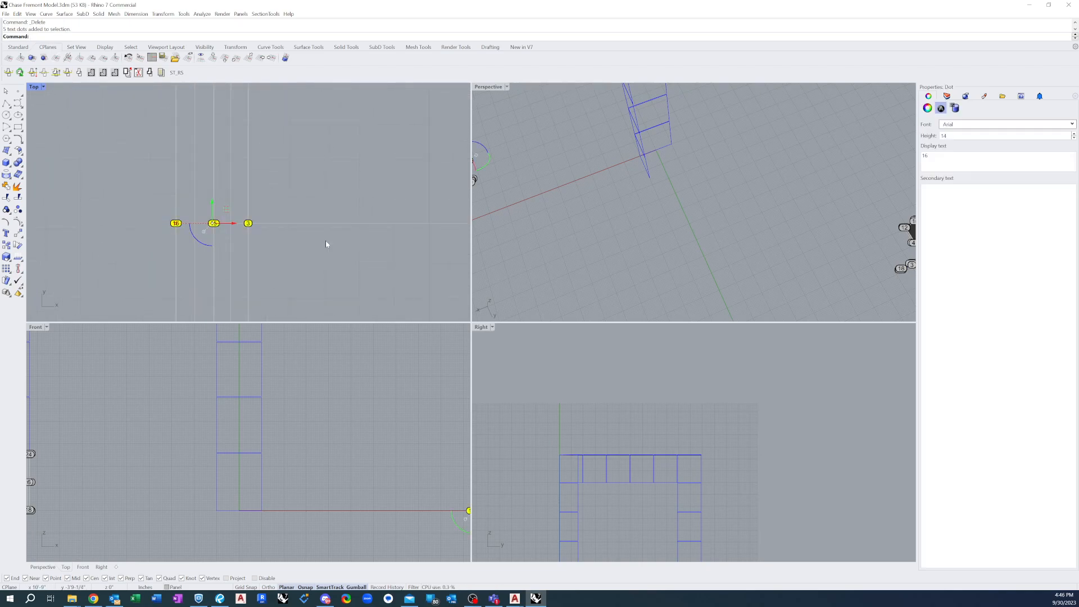
pyautogui.press('Delete')
pyautogui.scroll(-5, 237, 289)
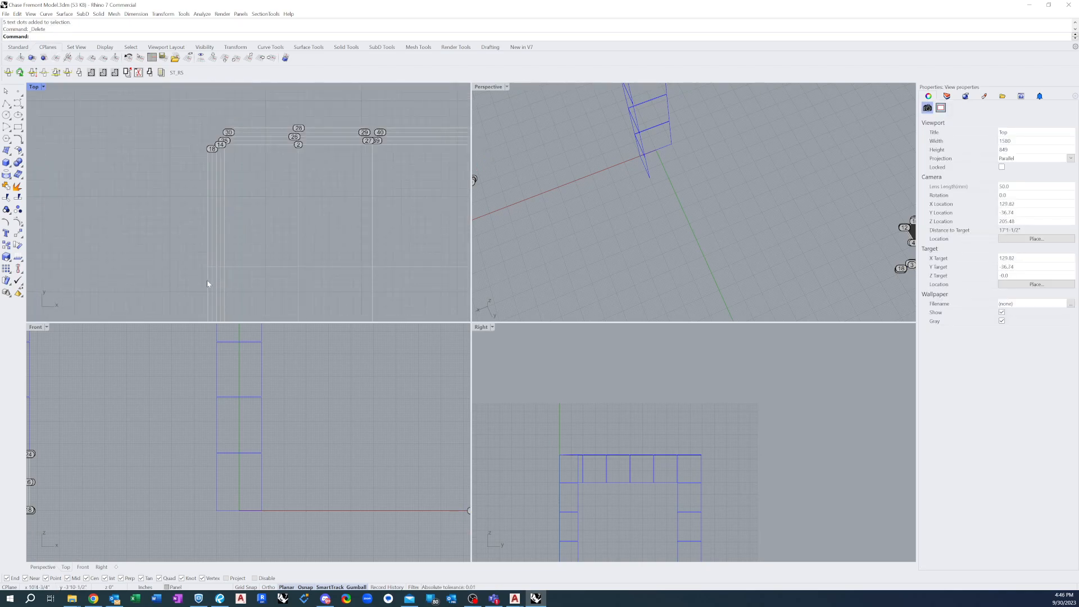
# Delete the label dots at the middle of the left face's upper edge
pyautogui.scroll(-4, 110, 205)
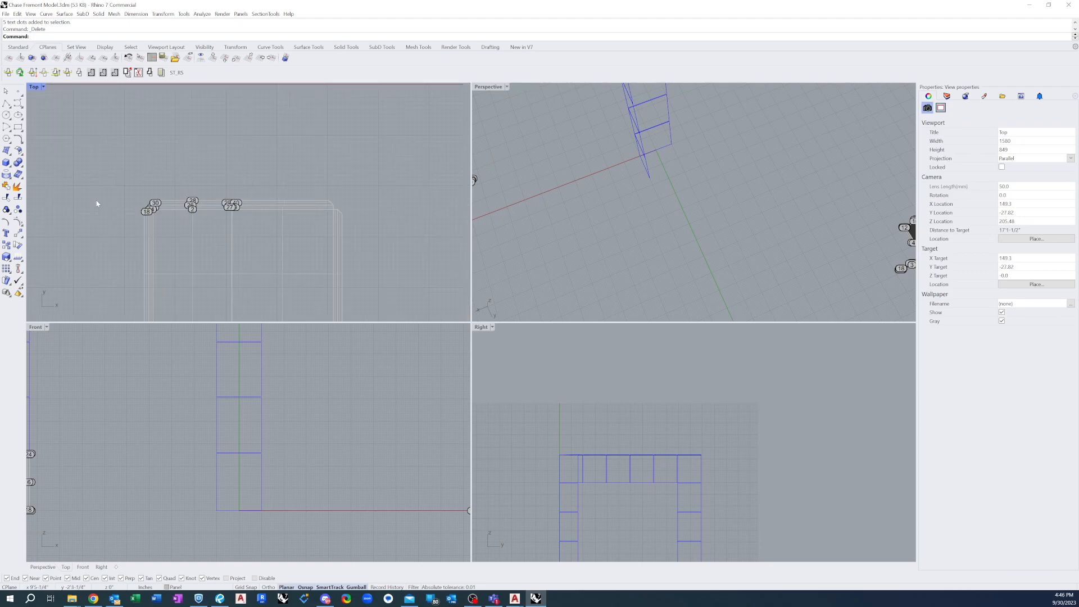
pyautogui.scroll(3, 130, 205)
pyautogui.moveTo(208, 168); pyautogui.dragTo(275, 241)
pyautogui.press('Delete')
# Delete the label dots around the upper notch where the two faces meet at the fold line
pyautogui.scroll(8, 340, 199)
pyautogui.moveTo(311, 185); pyautogui.dragTo(348, 199)
pyautogui.press('Delete')
pyautogui.click(322, 218)
pyautogui.press('Delete')
pyautogui.click(297, 217)
pyautogui.press('Delete')
pyautogui.moveTo(272, 188); pyautogui.dragTo(307, 207)
pyautogui.press('Delete')
# Delete the remaining label dots at the flat pattern's upper-left corner
pyautogui.scroll(-10, 362, 173)
pyautogui.scroll(8, 211, 178)
pyautogui.scroll(3, 227, 201)
pyautogui.click(235, 189)
pyautogui.press('Delete')
pyautogui.moveTo(242, 231); pyautogui.dragTo(243, 231)
pyautogui.press('Delete')
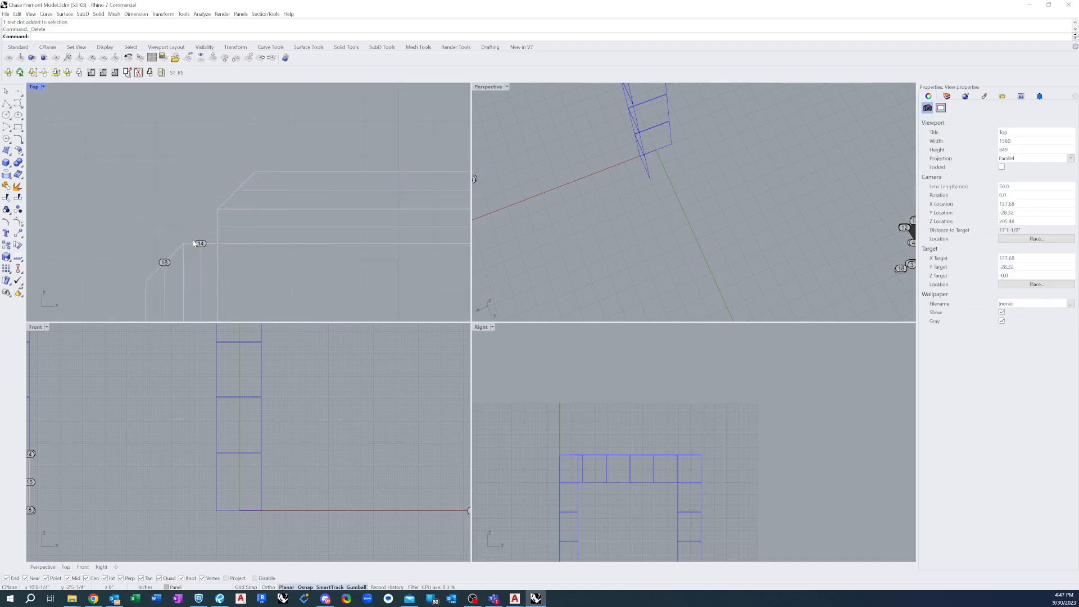
pyautogui.click(201, 243)
pyautogui.press('Delete')
pyautogui.moveTo(194, 271); pyautogui.dragTo(195, 272)
pyautogui.press('Delete')
# Turn off the surface isocurve display for all surfaces of the flat pattern
pyautogui.scroll(-16, 112, 170)
pyautogui.moveTo(89, 139); pyautogui.dragTo(338, 312)
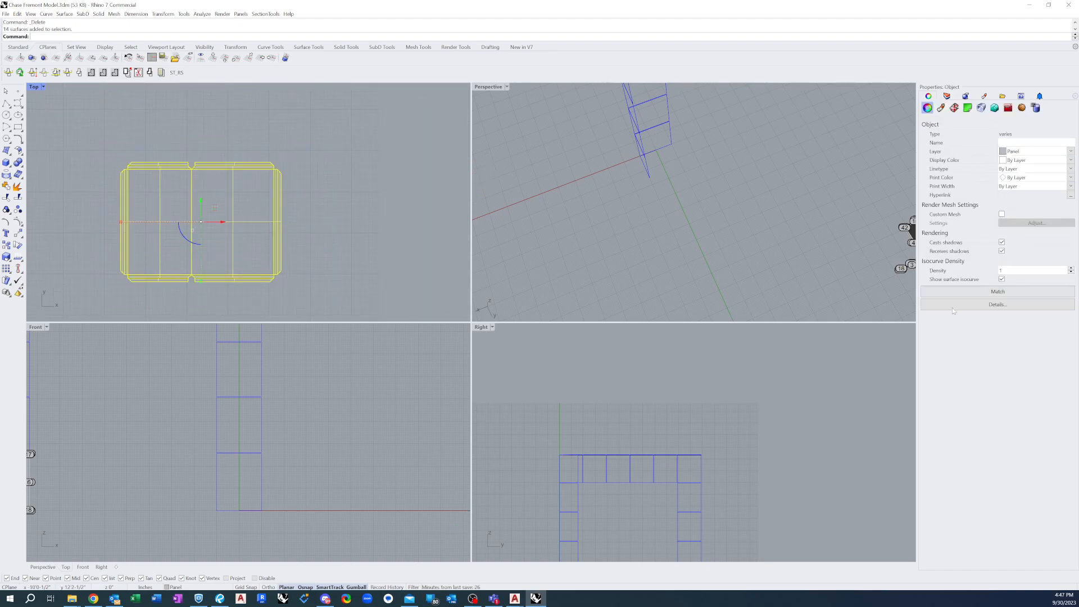
pyautogui.click(1002, 280)
pyautogui.click(157, 159)
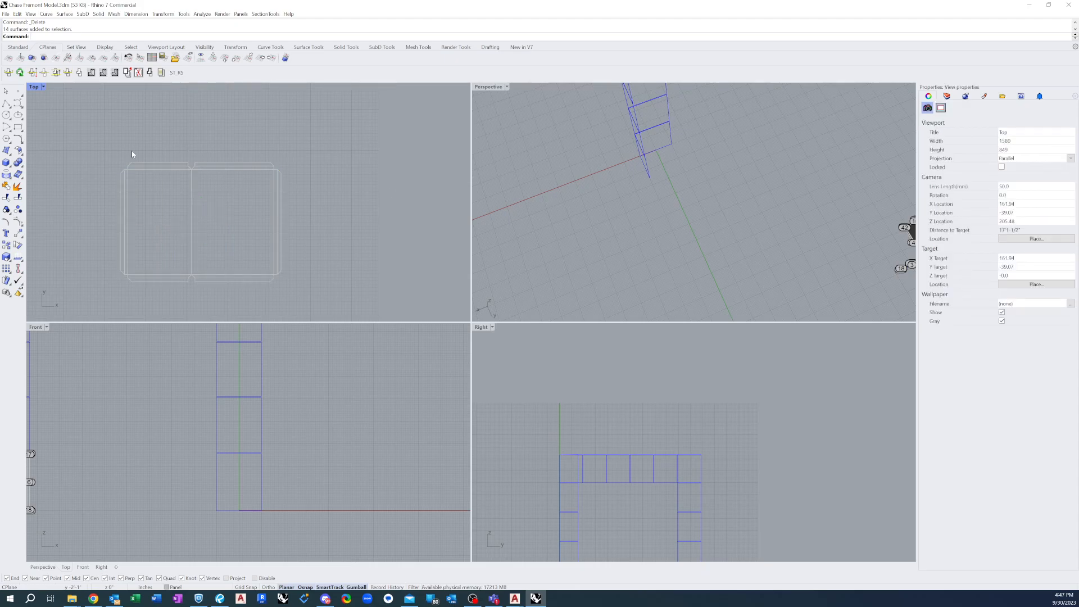
# Set the display color of all the flat pattern's surfaces to Black
pyautogui.moveTo(96, 144); pyautogui.dragTo(371, 315)
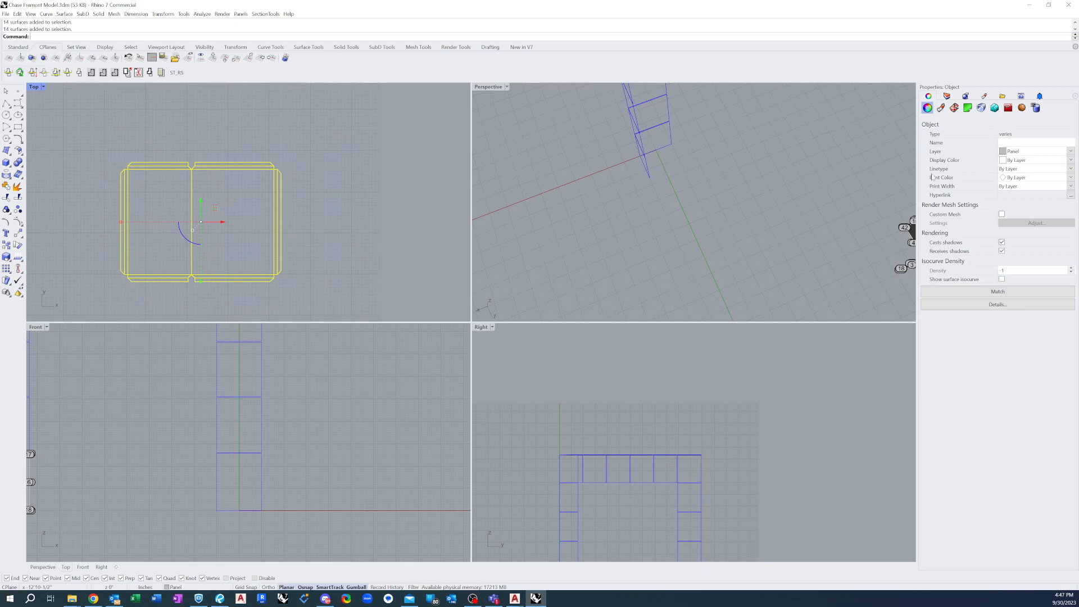
pyautogui.click(1019, 162)
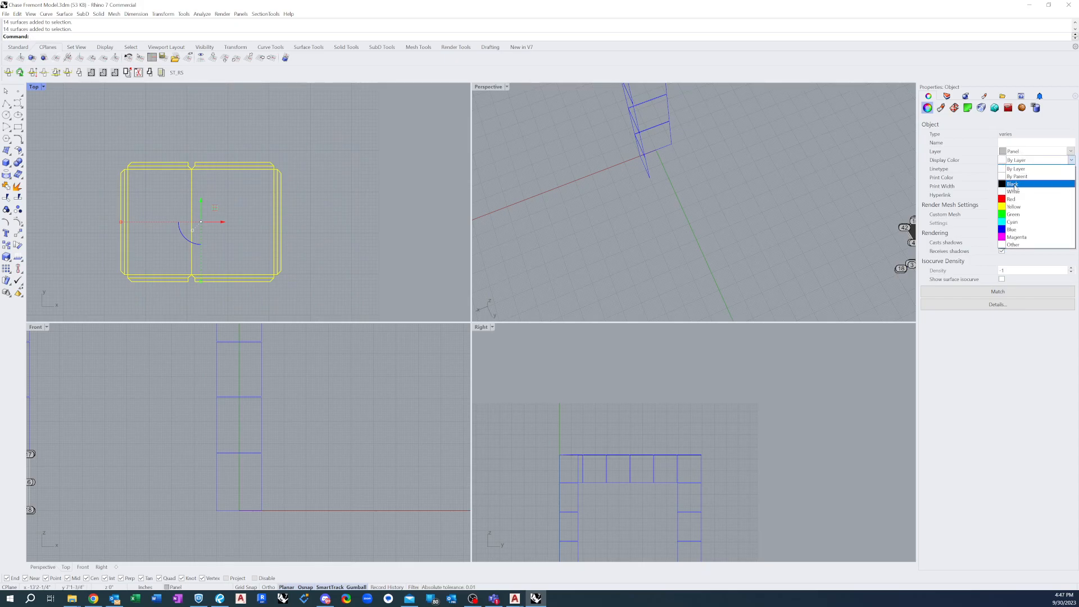
pyautogui.click(1015, 184)
pyautogui.click(330, 209)
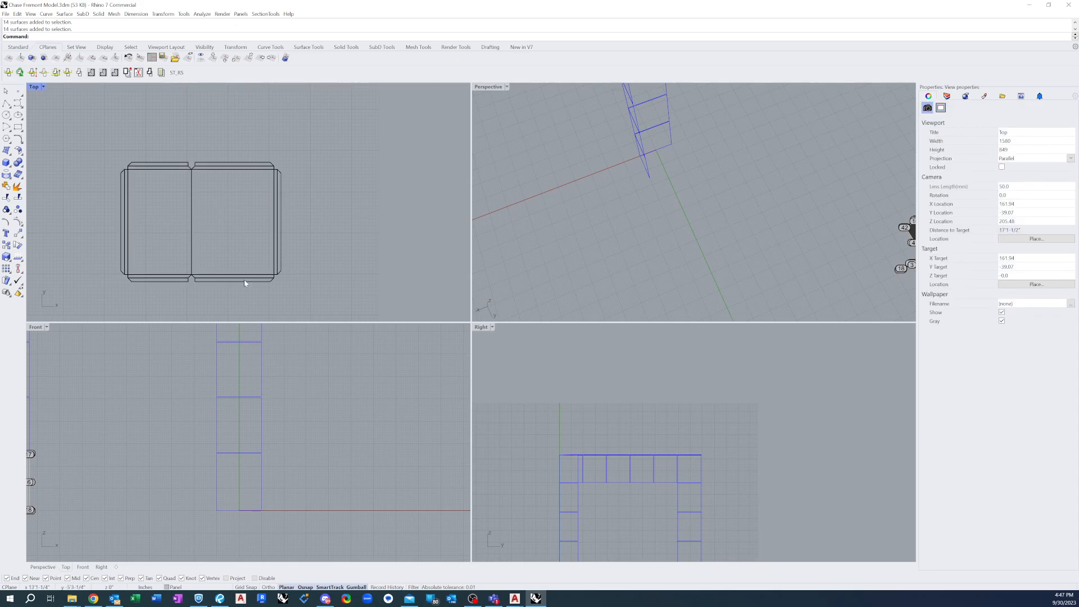
# Delete the three leftover curves at the upper edge of the folded 3D panel on the column
pyautogui.moveTo(535, 229); pyautogui.dragTo(672, 179, button='right')
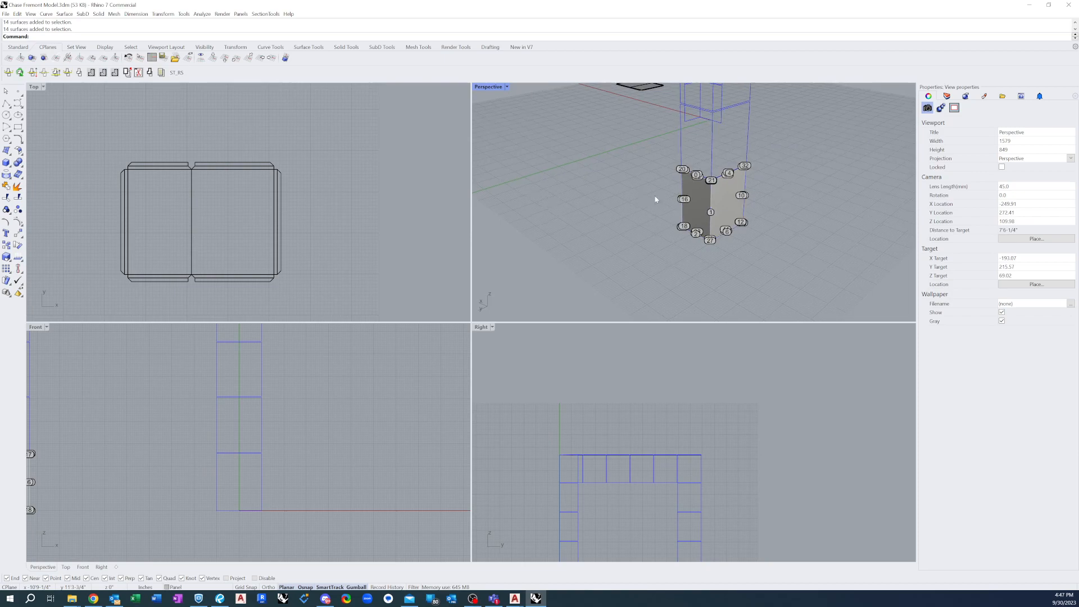
pyautogui.scroll(3, 699, 178)
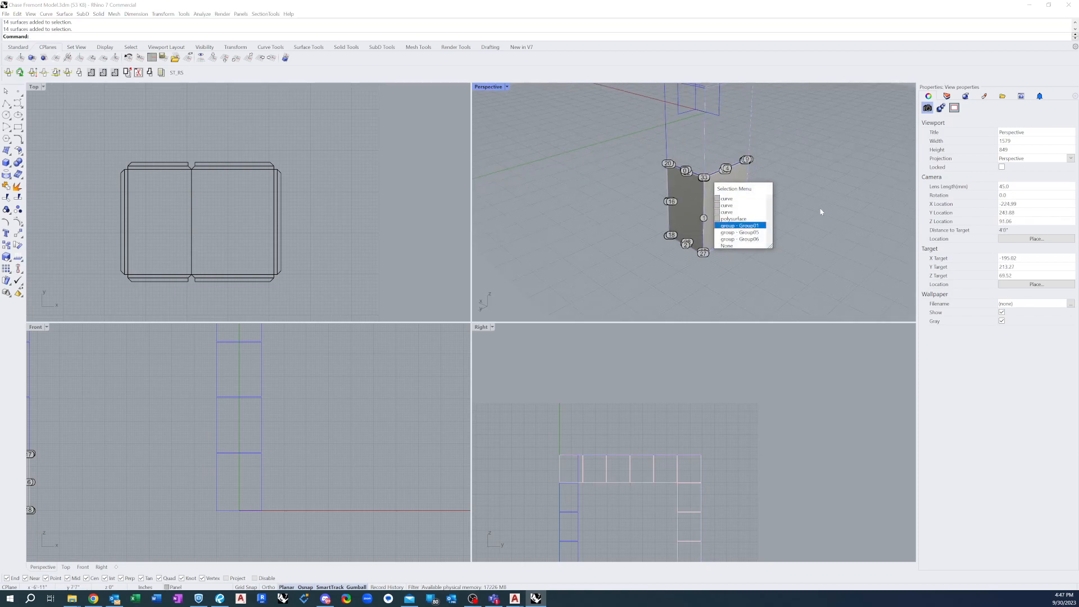
pyautogui.press('Return')
pyautogui.scroll(2, 724, 187)
pyautogui.click(717, 185)
pyautogui.press('Escape')
pyautogui.moveTo(720, 184); pyautogui.dragTo(720, 185)
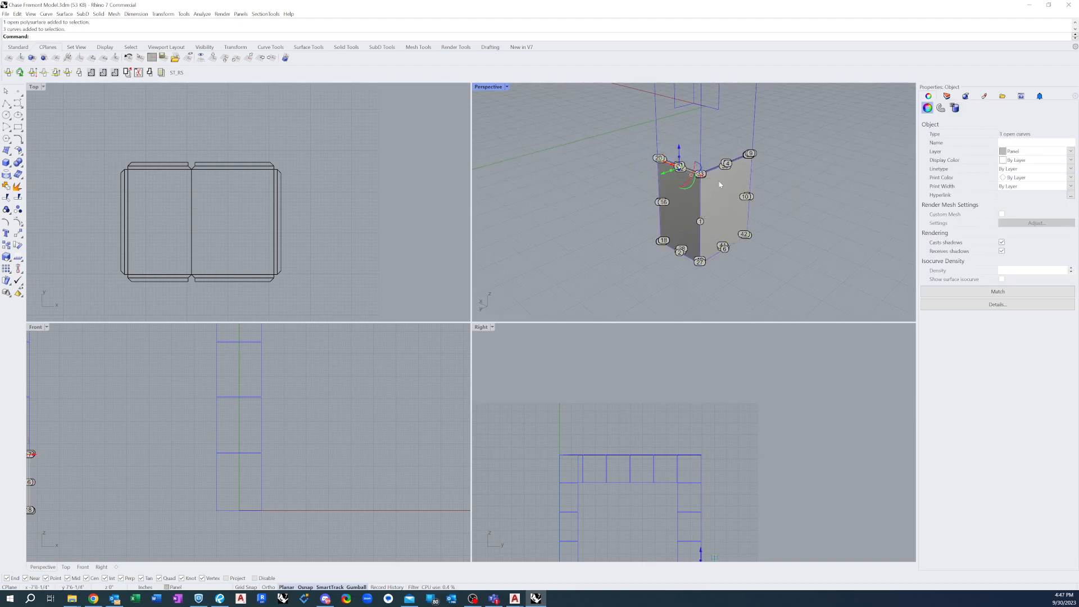
pyautogui.press('Delete')
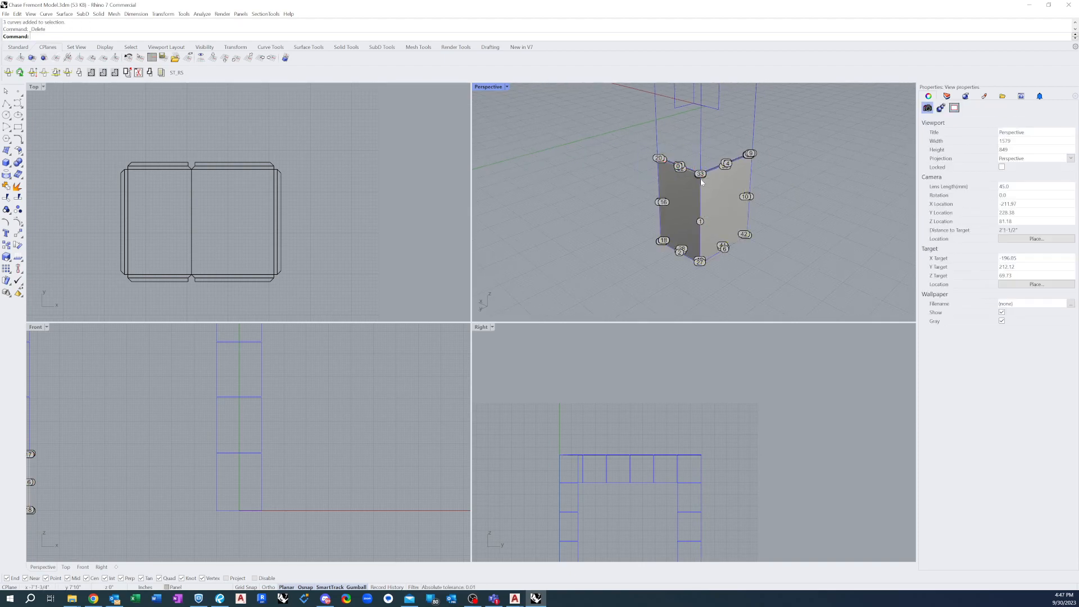
# Delete the whole Group06 set of label dots from the folded 3D panel
pyautogui.click(659, 161)
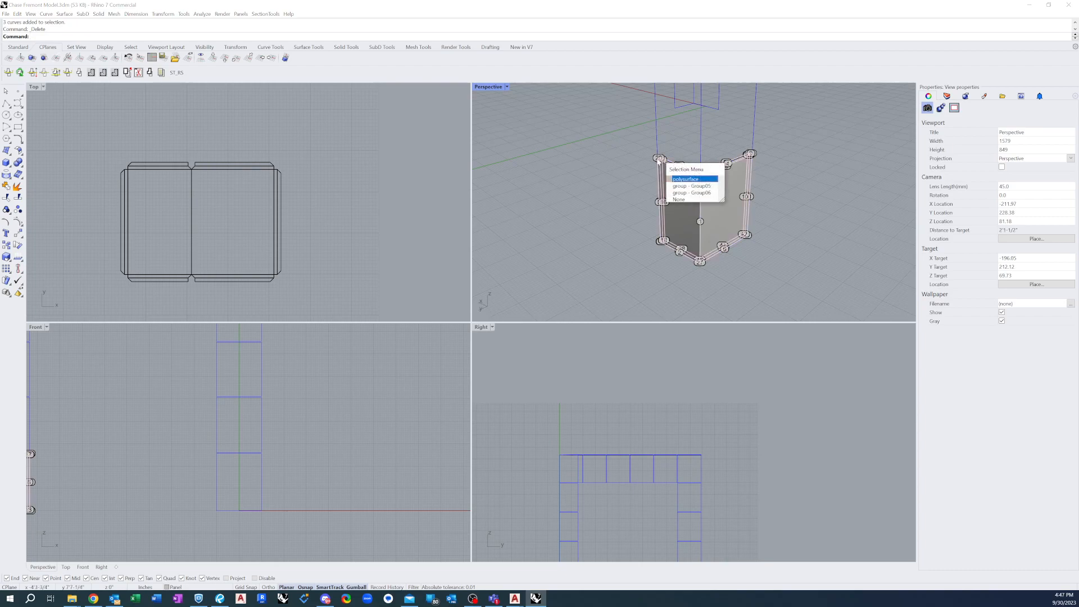
pyautogui.click(681, 193)
pyautogui.press('Delete')
# Examine the folded 3D panel and the outline, flanges and corner notches of its flat pattern in the Top view
pyautogui.scroll(4, 733, 230)
pyautogui.moveTo(732, 202); pyautogui.dragTo(683, 189, button='right')
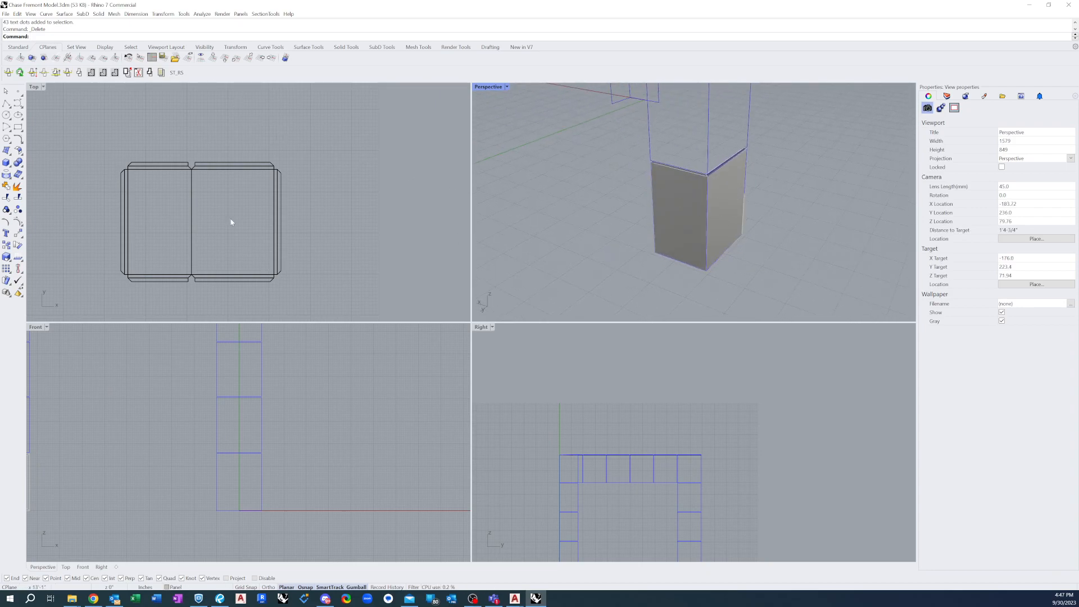
pyautogui.click(220, 203)
pyautogui.scroll(-3, 255, 206)
pyautogui.scroll(6, 257, 220)
pyautogui.scroll(2, 217, 105)
pyautogui.scroll(-4, 213, 104)
pyautogui.scroll(8, 247, 114)
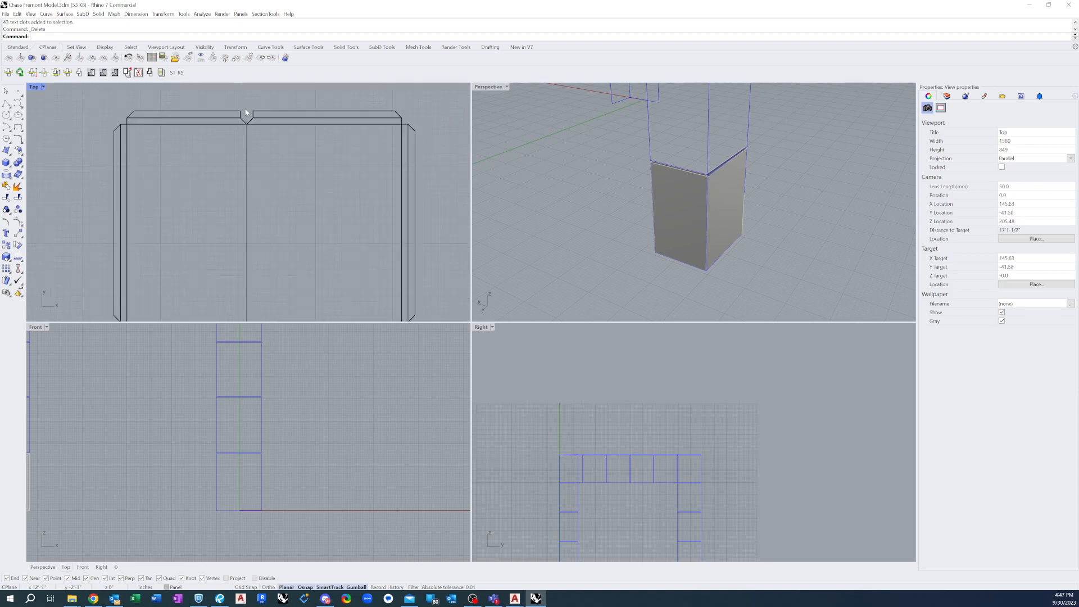
pyautogui.scroll(-8, 194, 113)
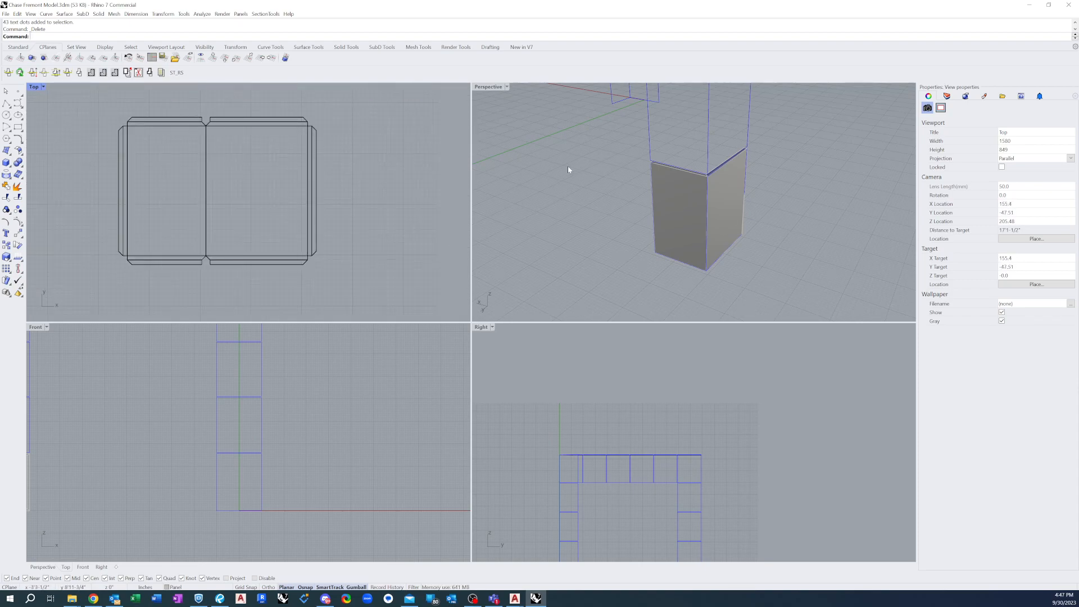
# In an enlarged Perspective view, copy the folded panel from its lower outer corner to its upper outer corner, stacking a second panel above it
pyautogui.doubleClick(487, 87)
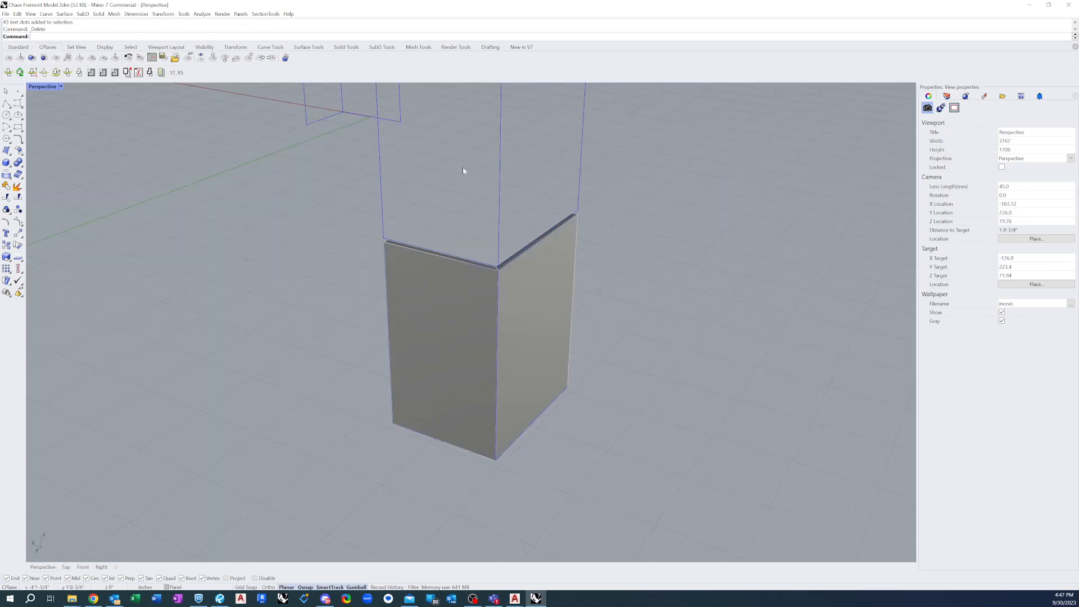
pyautogui.scroll(-2, 361, 321)
pyautogui.click(436, 326)
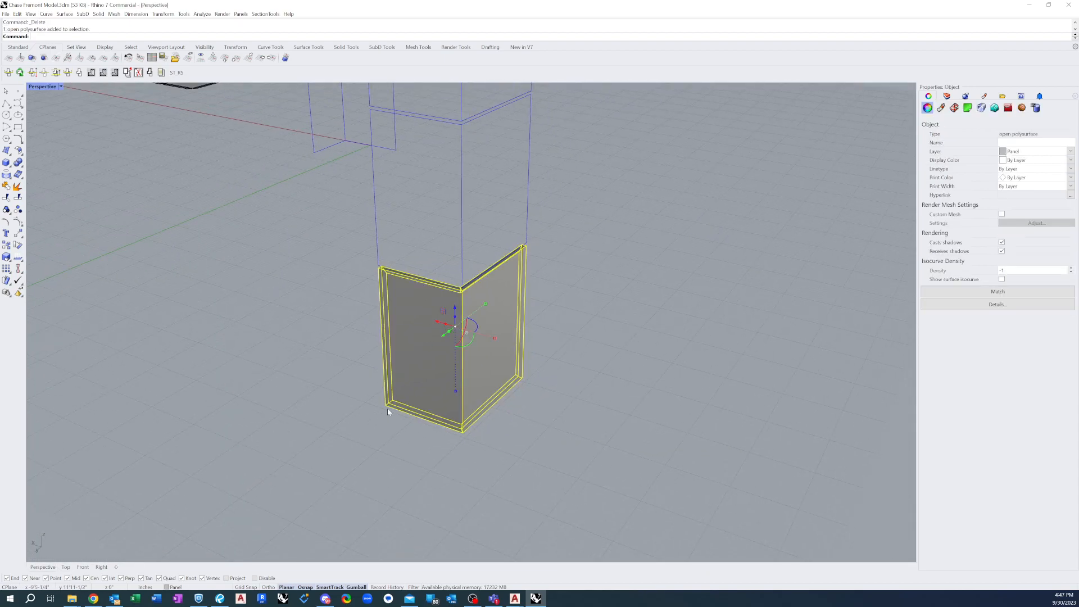
pyautogui.scroll(-2, 220, 312)
pyautogui.scroll(3, 393, 335)
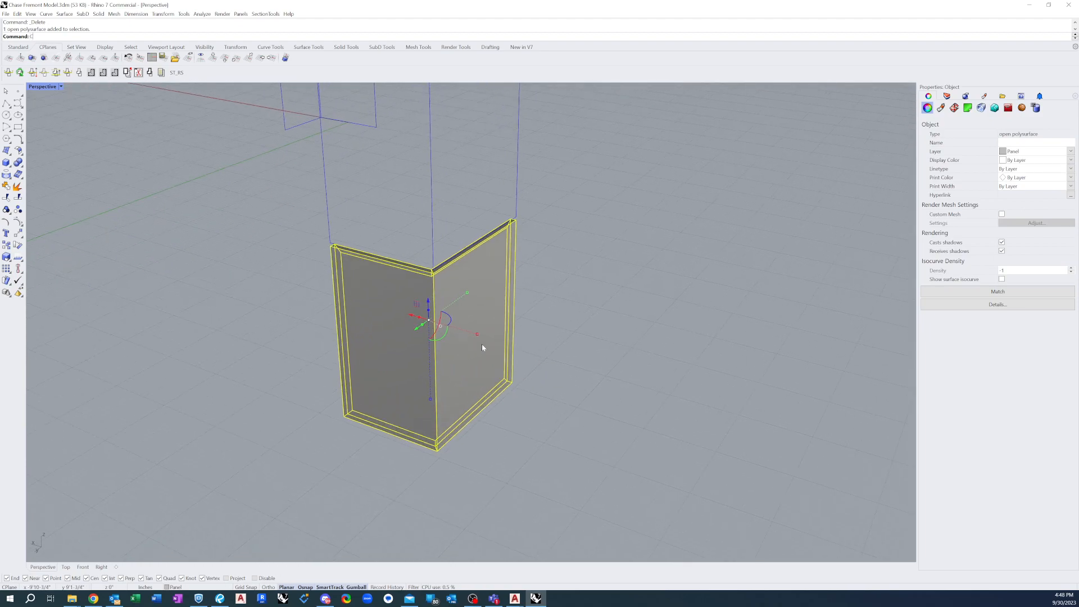
pyautogui.write('opy')
pyautogui.press('Return')
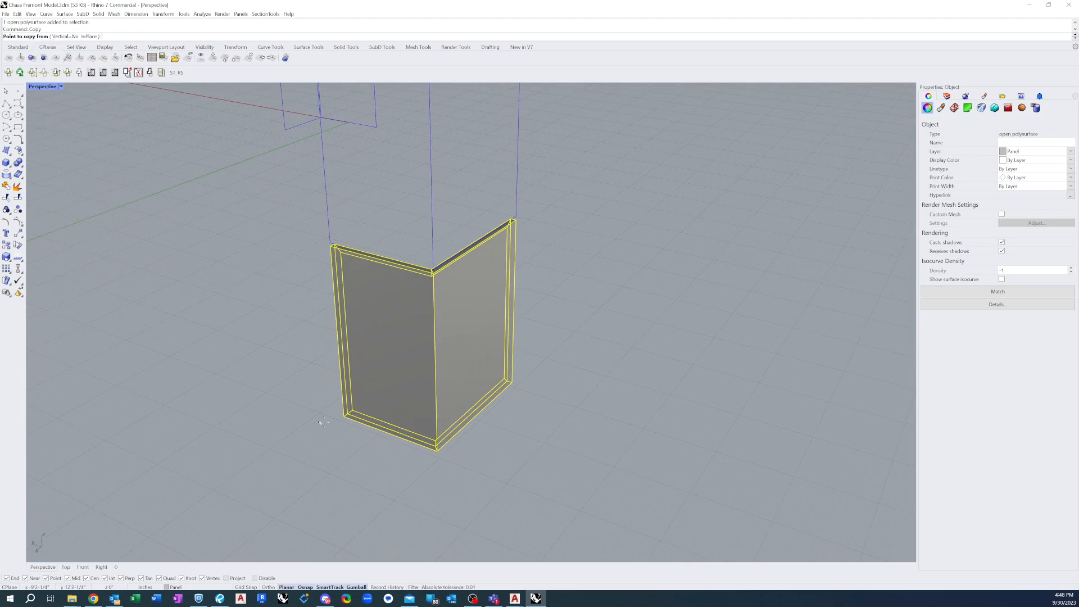
pyautogui.click(339, 420)
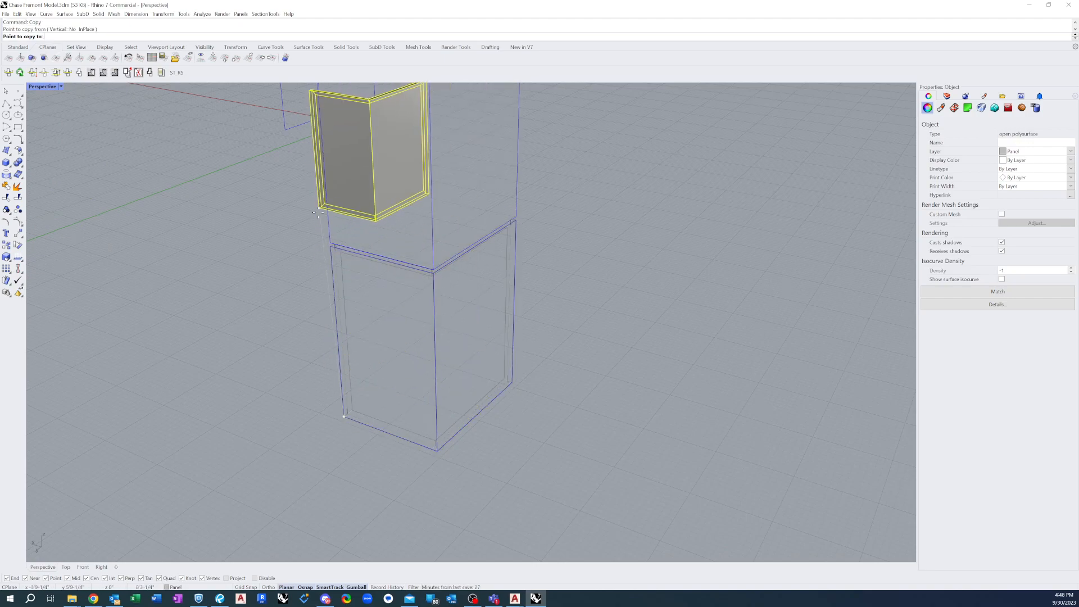
pyautogui.click(335, 245)
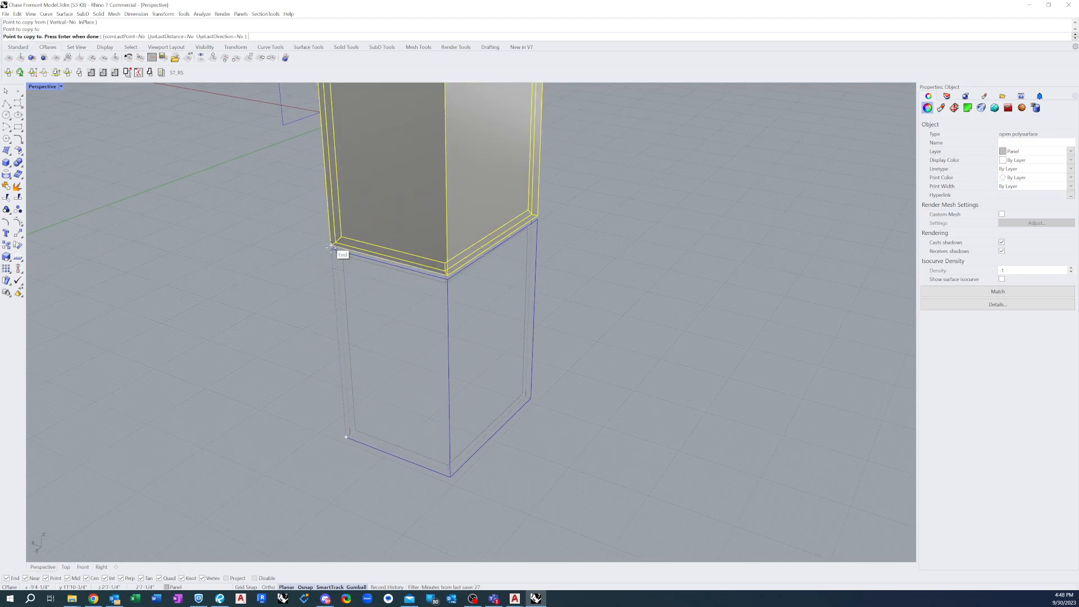
pyautogui.press('Return')
pyautogui.moveTo(364, 389); pyautogui.dragTo(364, 443, button='right')
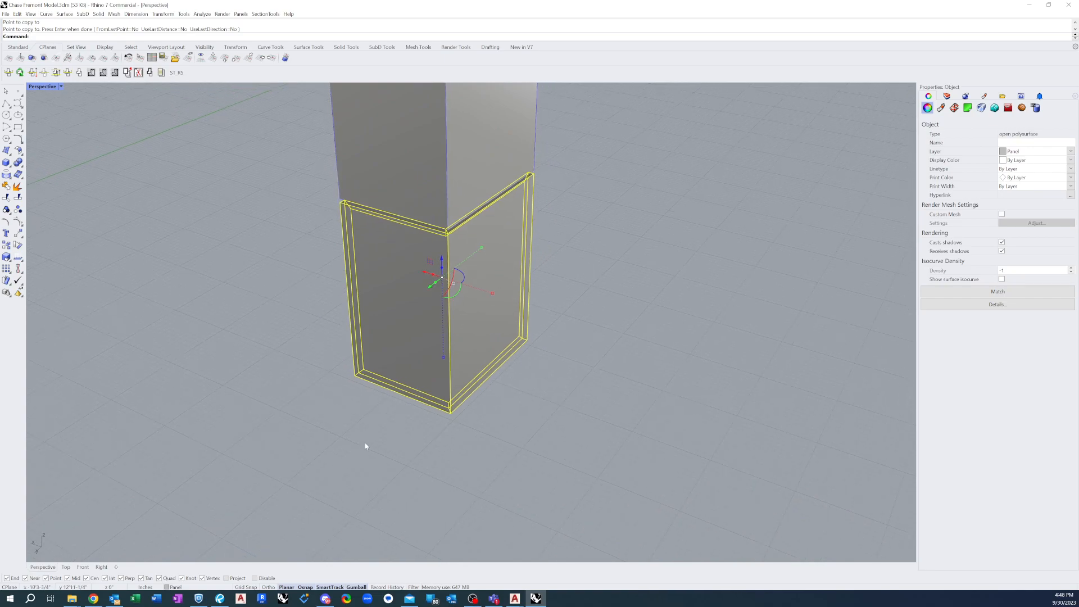
pyautogui.press('Escape')
# Shorten the second panel with Scale1D from its lower corner so its upper edge snaps to the column's joint line
pyautogui.scroll(-5, 374, 467)
pyautogui.scroll(4, 368, 172)
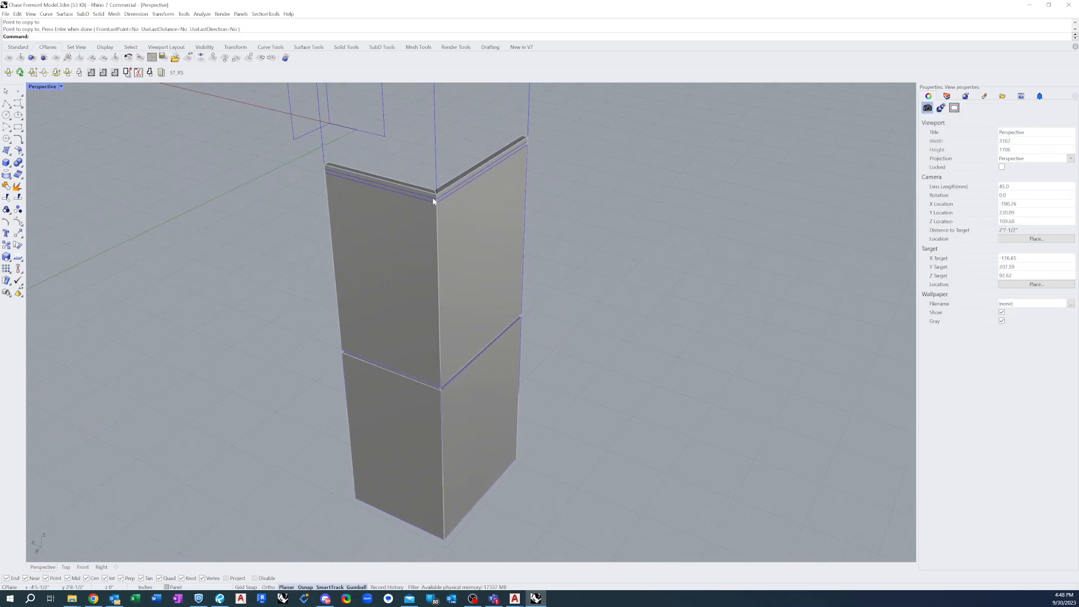
pyautogui.click(404, 249)
pyautogui.moveTo(401, 281)
pyautogui.mouseDown(button='right')
pyautogui.moveTo(430, 247)
pyautogui.moveTo(407, 275)
pyautogui.mouseUp(button='right')
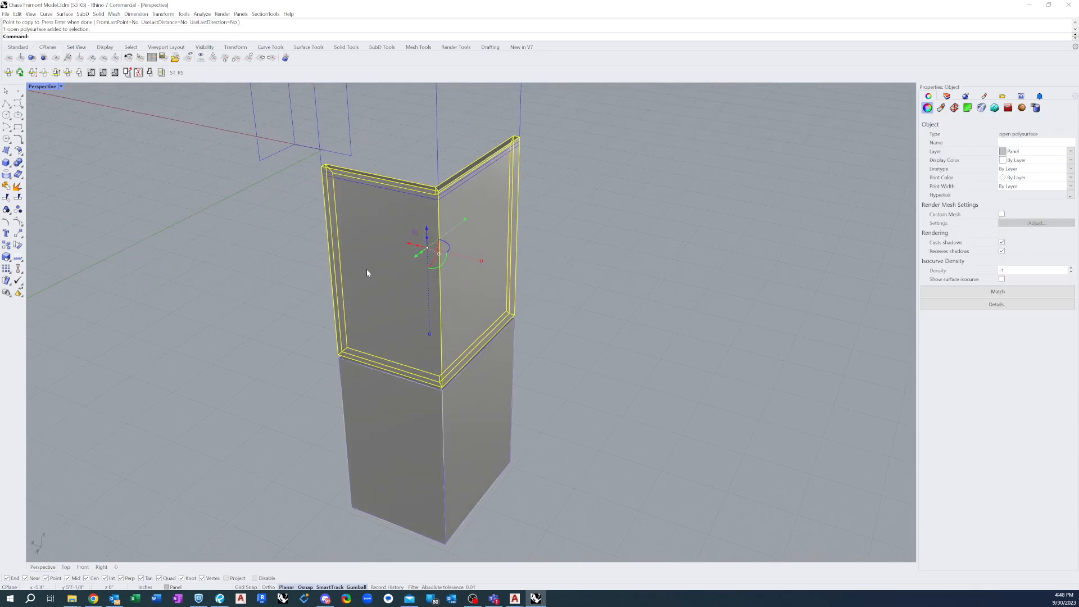
pyautogui.write('ca')
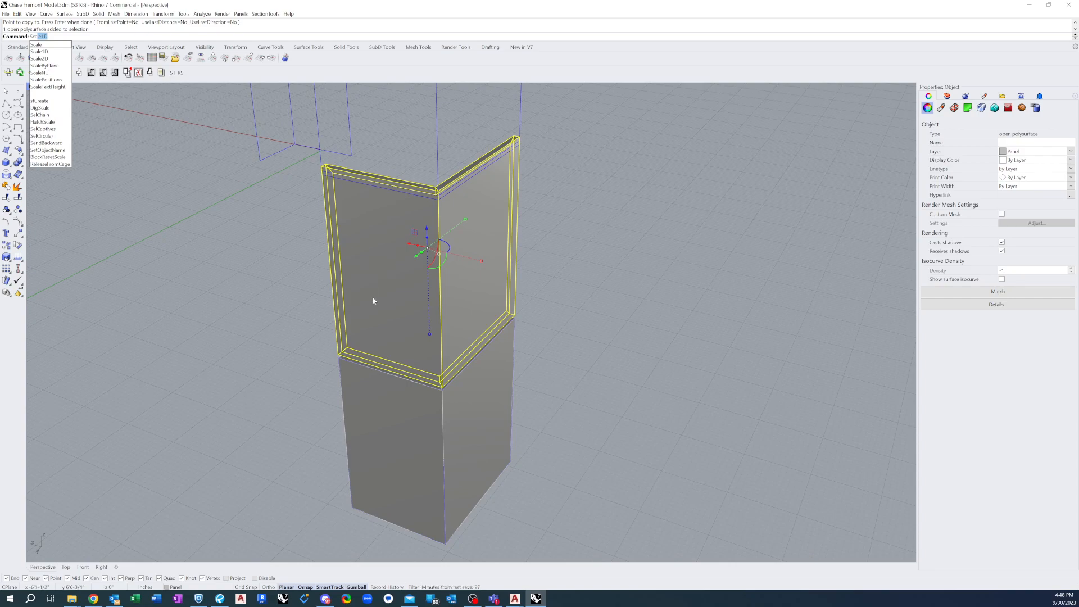
pyautogui.press('Return')
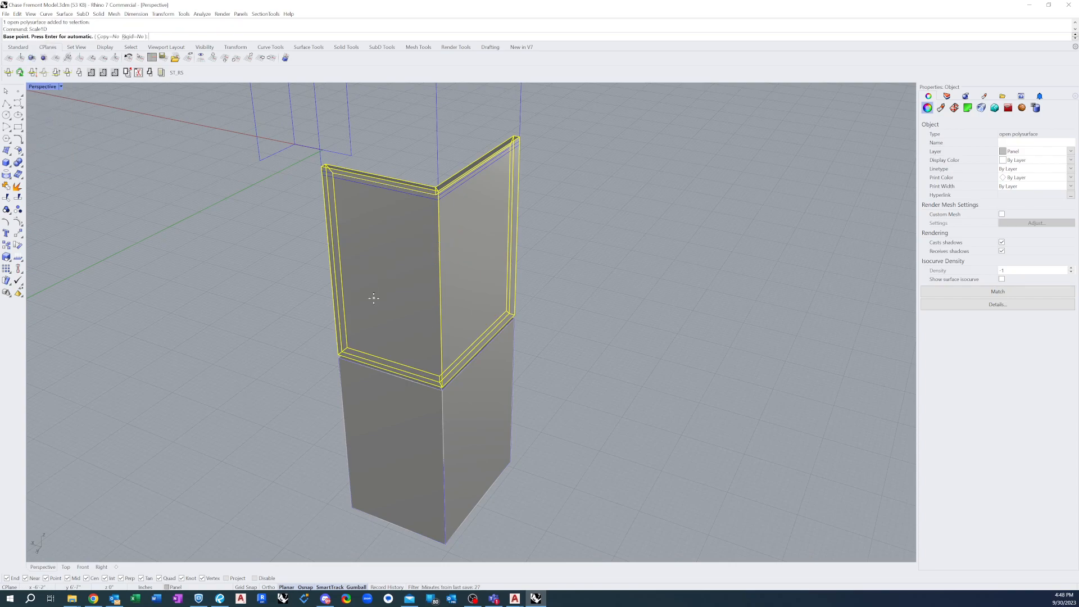
pyautogui.click(338, 355)
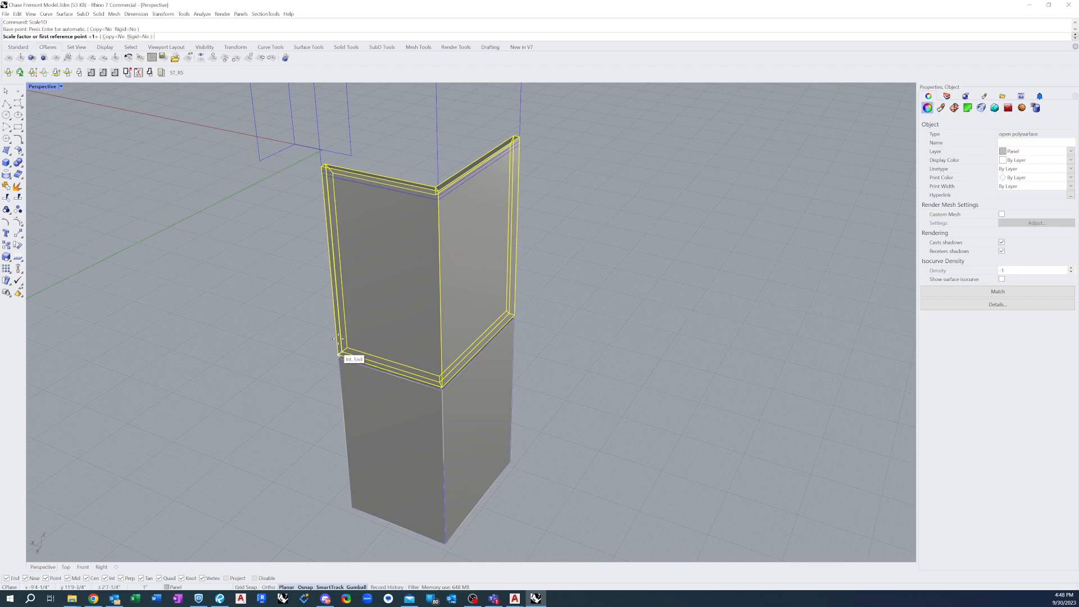
pyautogui.click(322, 166)
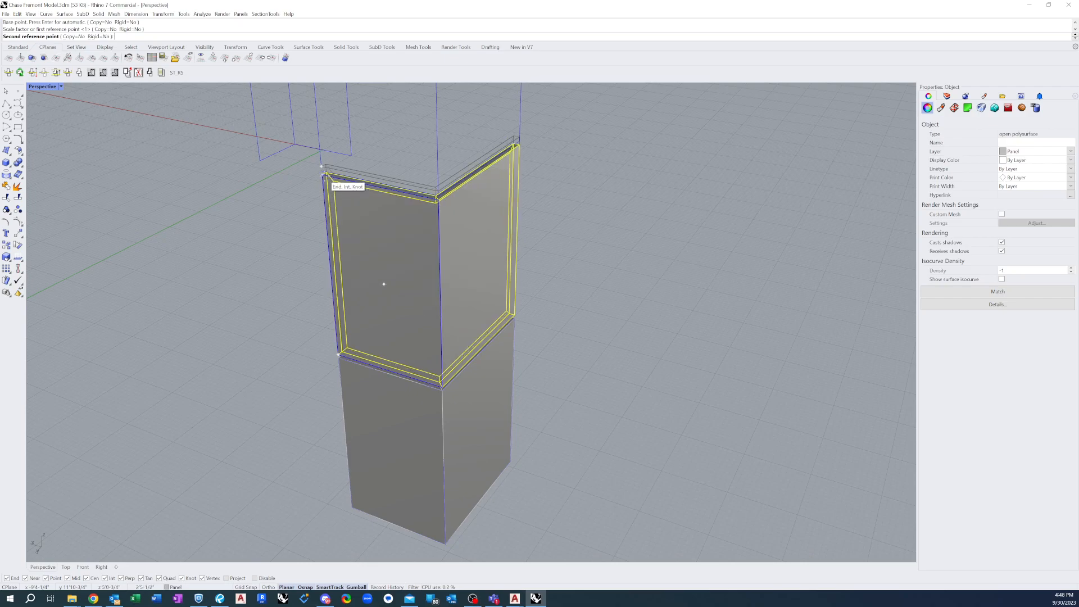
pyautogui.click(323, 177)
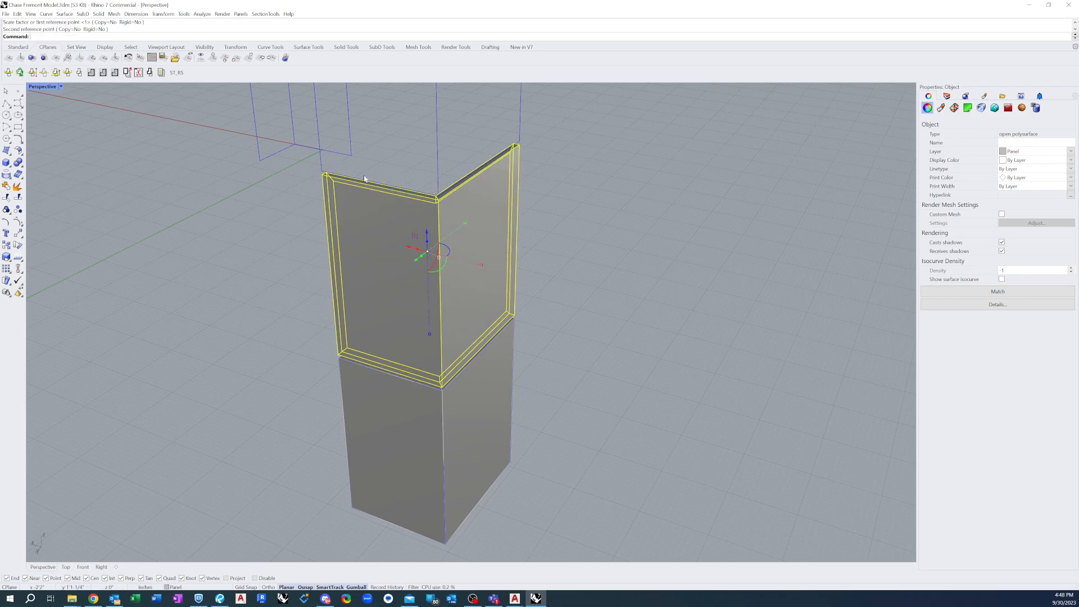
pyautogui.press('Escape')
# Copy the second panel from its lower corner to its upper corner to place a third panel above it
pyautogui.moveTo(394, 155); pyautogui.dragTo(382, 149, button='right')
pyautogui.scroll(-6, 318, 218)
pyautogui.scroll(3, 525, 324)
pyautogui.scroll(2, 525, 323)
pyautogui.moveTo(517, 289)
pyautogui.mouseDown(button='right')
pyautogui.moveTo(523, 262)
pyautogui.moveTo(517, 274)
pyautogui.mouseUp(button='right')
pyautogui.scroll(-7, 458, 305)
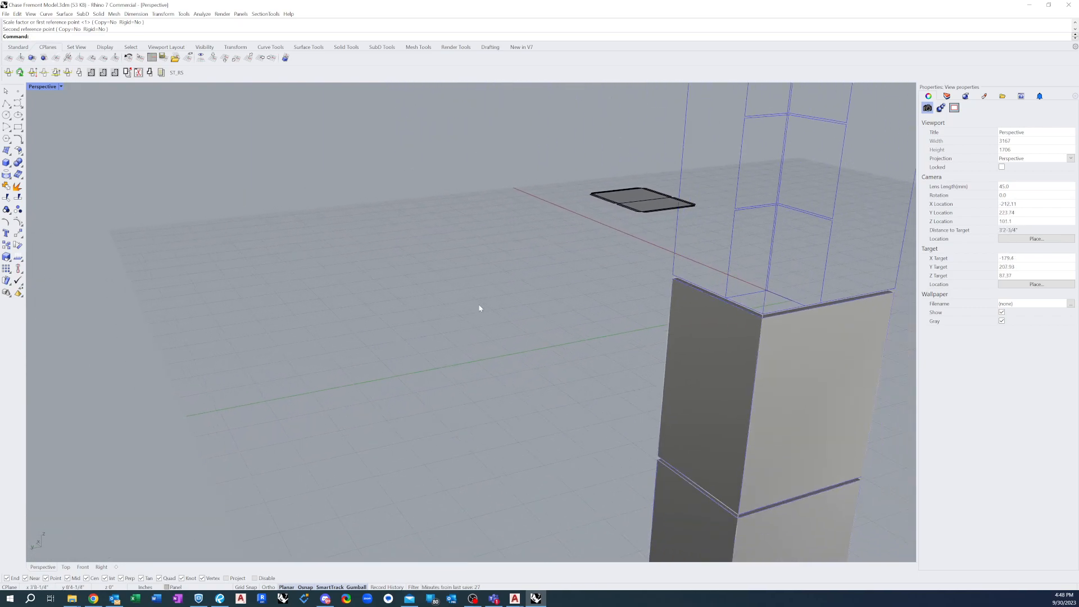
pyautogui.moveTo(767, 349); pyautogui.dragTo(723, 372, button='right')
pyautogui.click(723, 372)
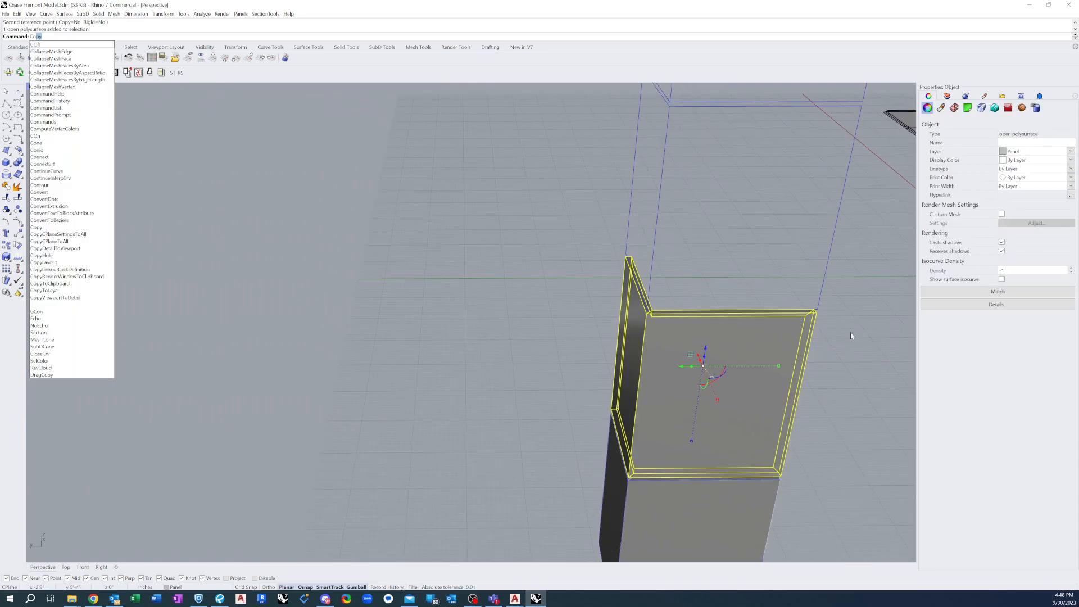
pyautogui.press('Return')
pyautogui.click(788, 482)
pyautogui.click(816, 311)
pyautogui.press('Return')
# Resize the third panel with Scale1D from its lower outer corner so its upper outer corner snaps to the column's next joint line
pyautogui.click(733, 159)
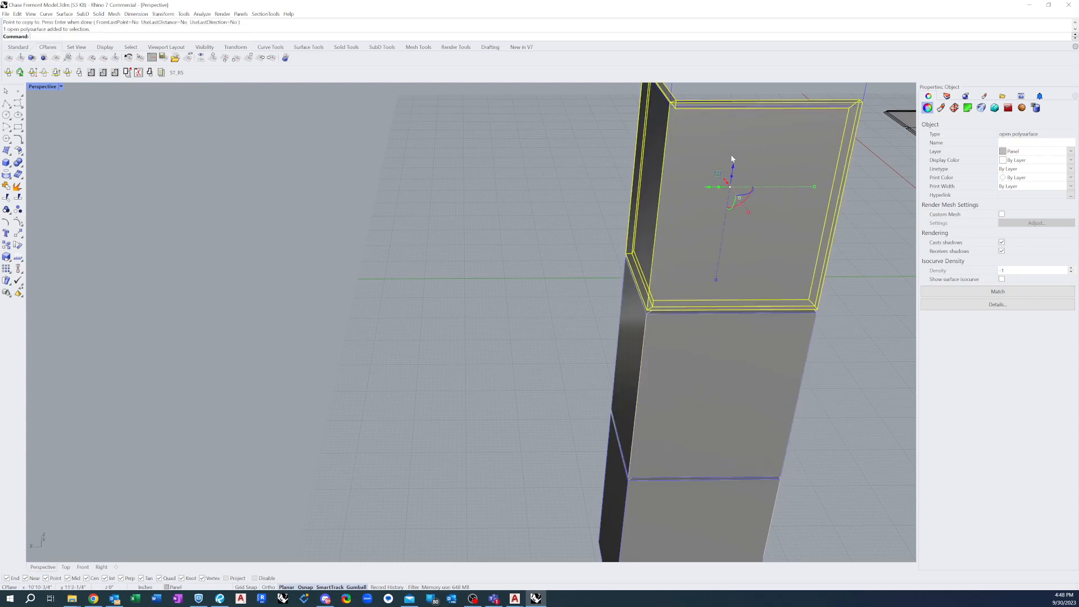
pyautogui.press('Return')
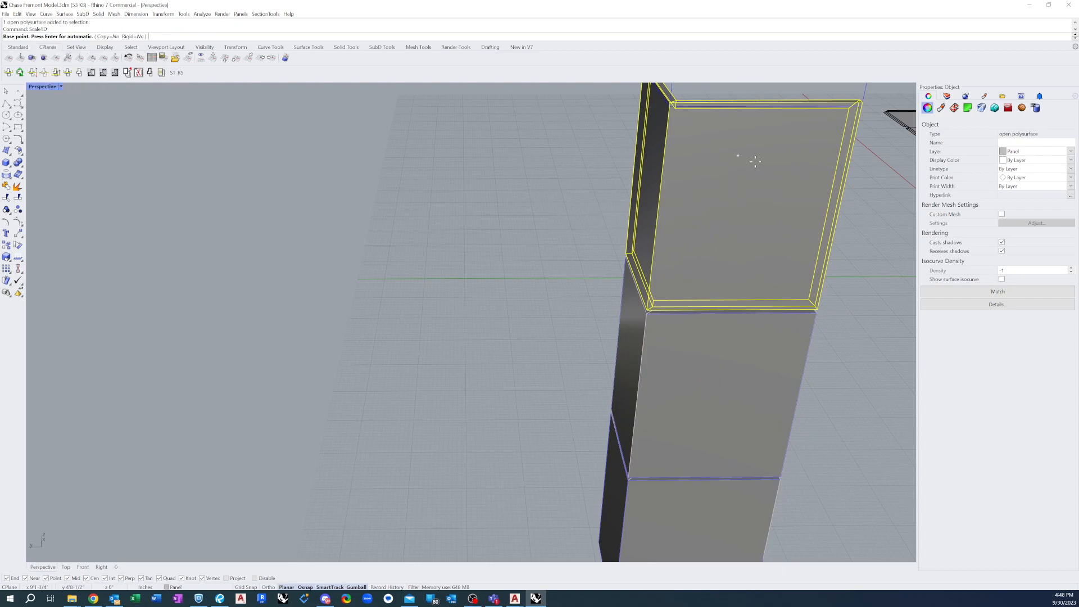
pyautogui.click(817, 309)
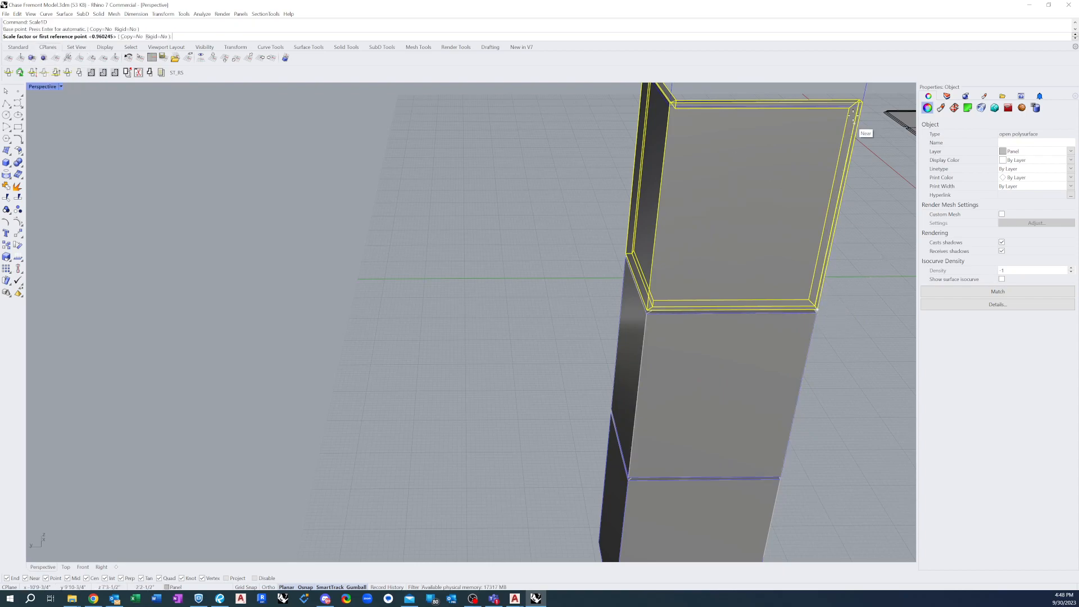
pyautogui.click(862, 99)
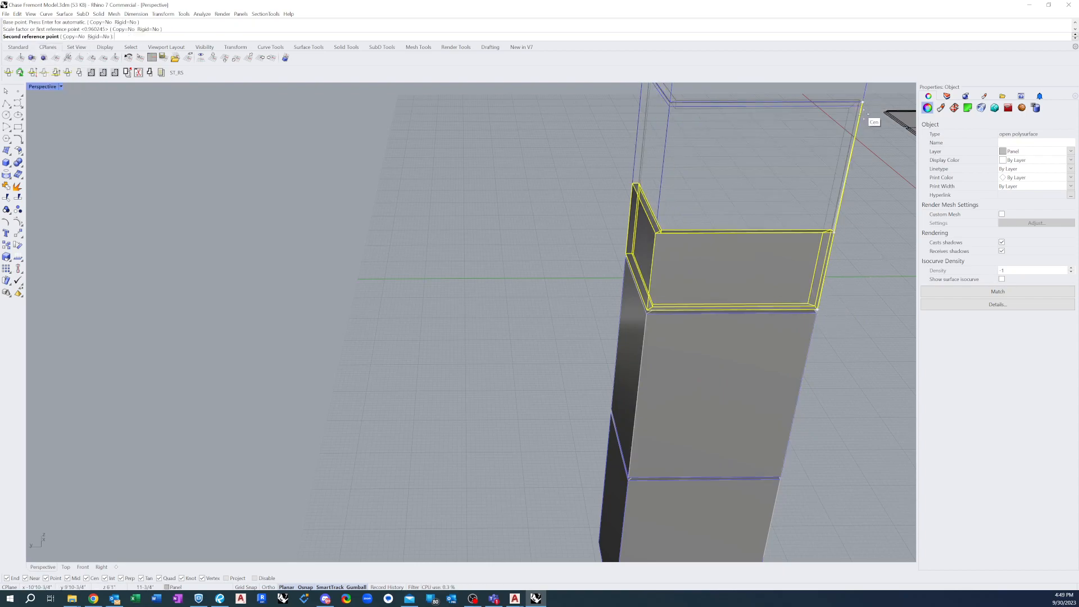
pyautogui.scroll(-5, 747, 181)
pyautogui.scroll(5, 812, 93)
pyautogui.moveTo(805, 153); pyautogui.dragTo(694, 185, button='right')
pyautogui.scroll(3, 787, 154)
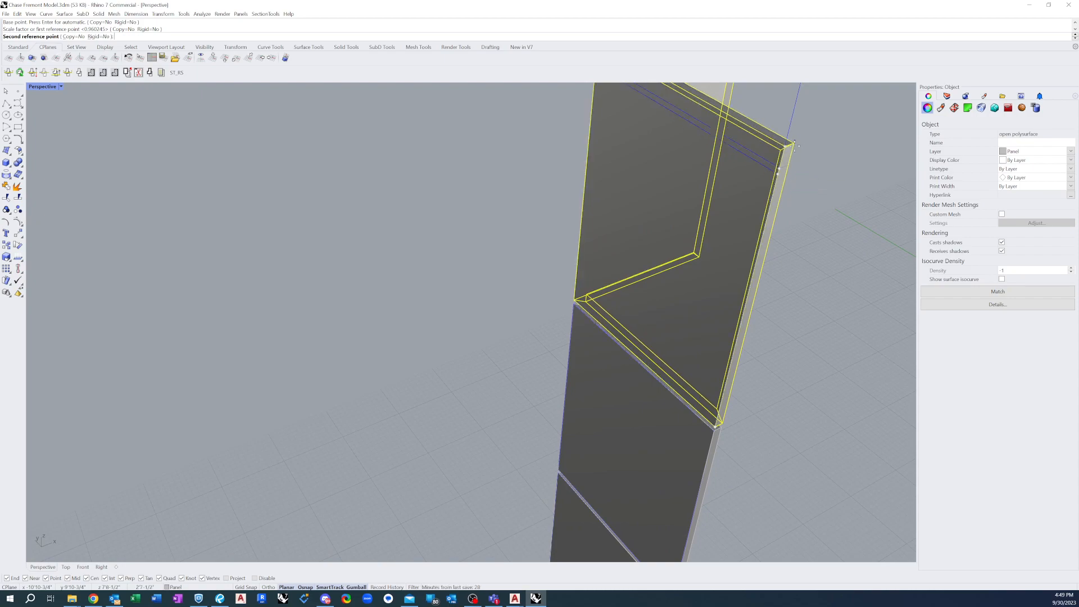
pyautogui.moveTo(776, 177); pyautogui.dragTo(821, 159, button='right')
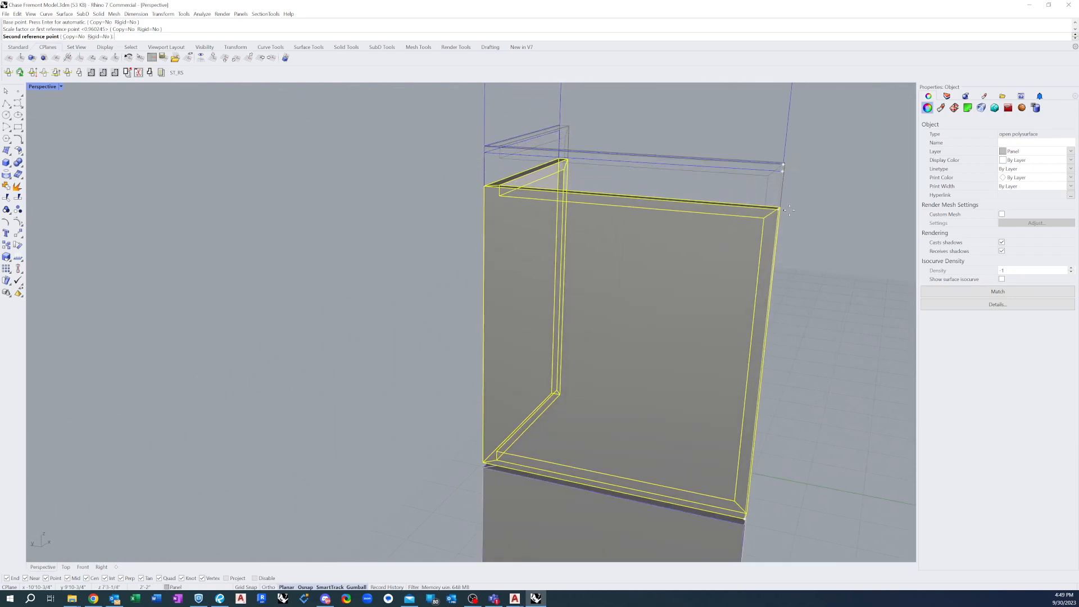
pyautogui.click(784, 172)
pyautogui.click(779, 271)
pyautogui.scroll(-8, 615, 137)
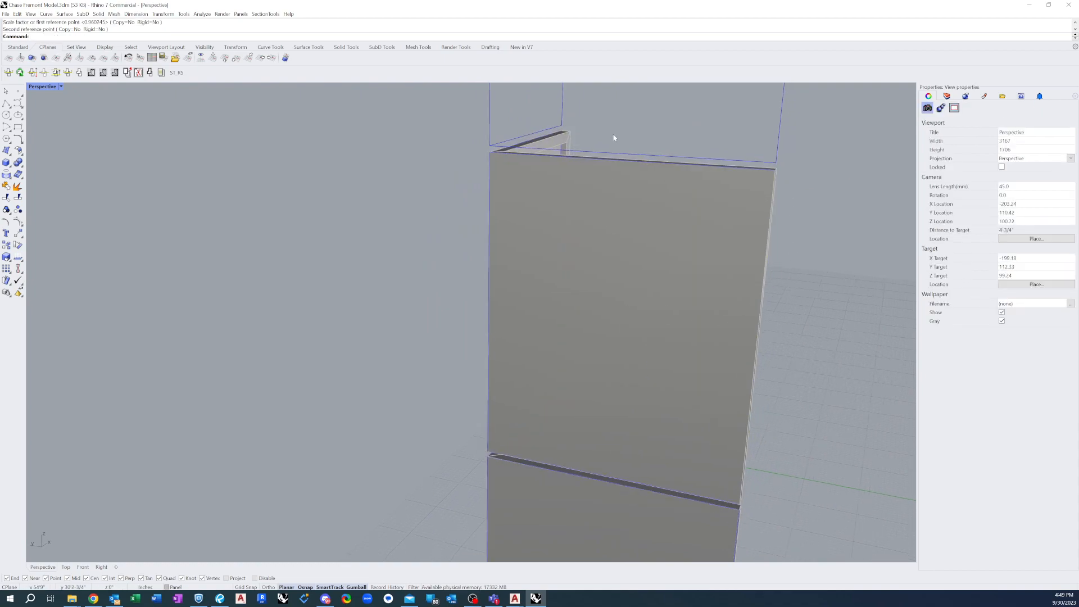
pyautogui.scroll(-5, 543, 196)
pyautogui.moveTo(612, 307); pyautogui.dragTo(730, 304, button='right')
pyautogui.scroll(-8, 599, 335)
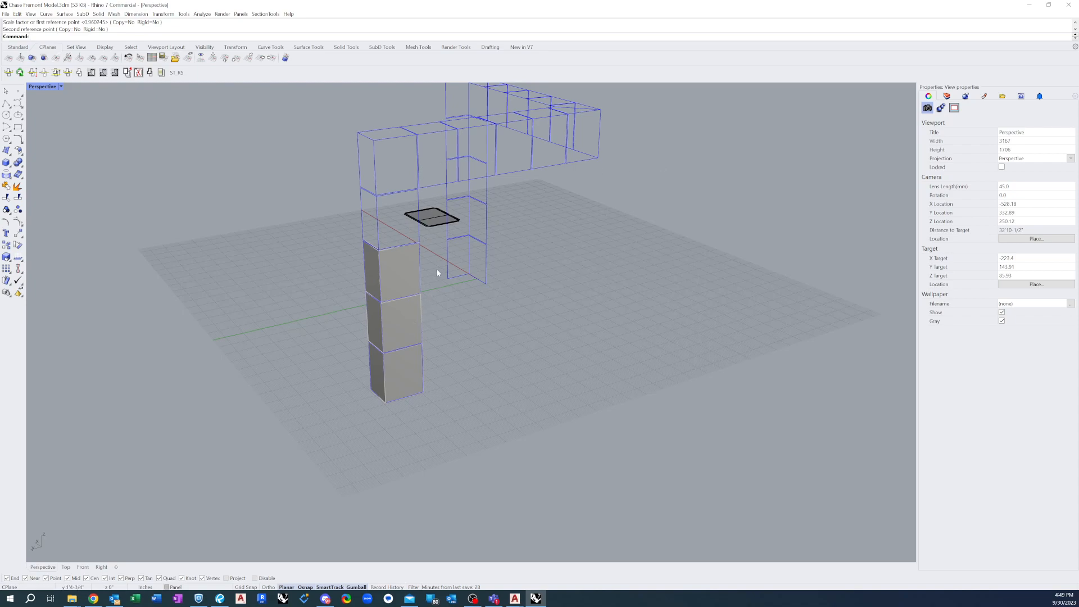
pyautogui.scroll(8, 375, 255)
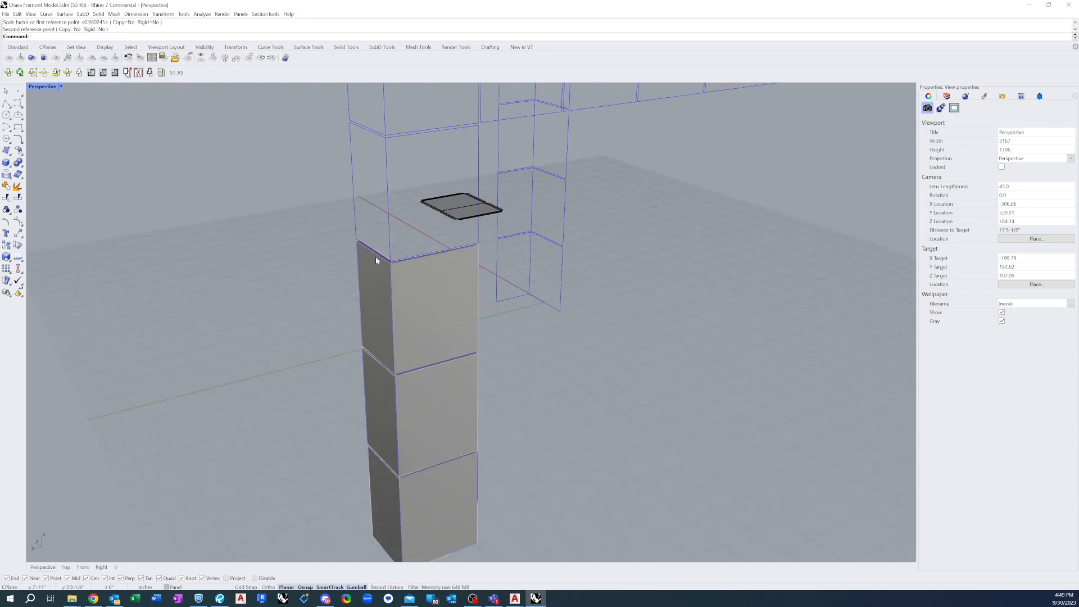